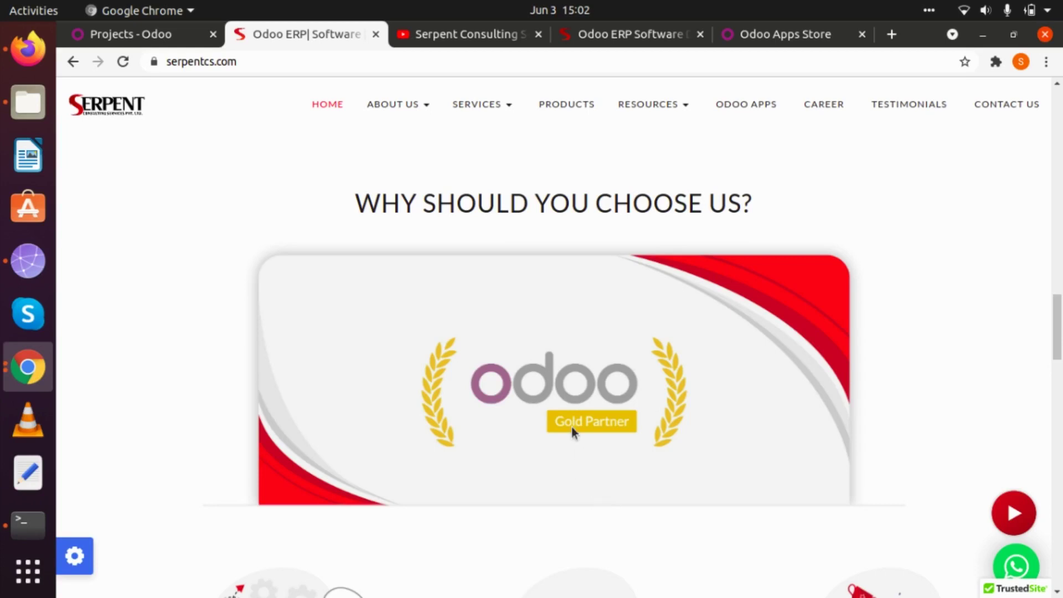
Scroll down through the content of the current page.
scroll(572, 426, down, 3)
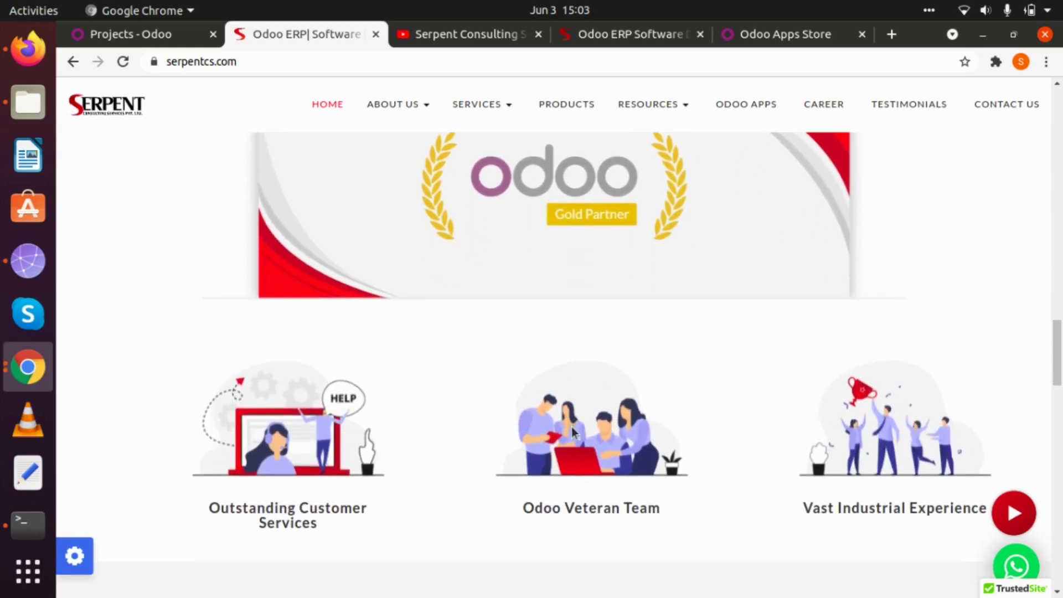
scroll(571, 426, down, 1)
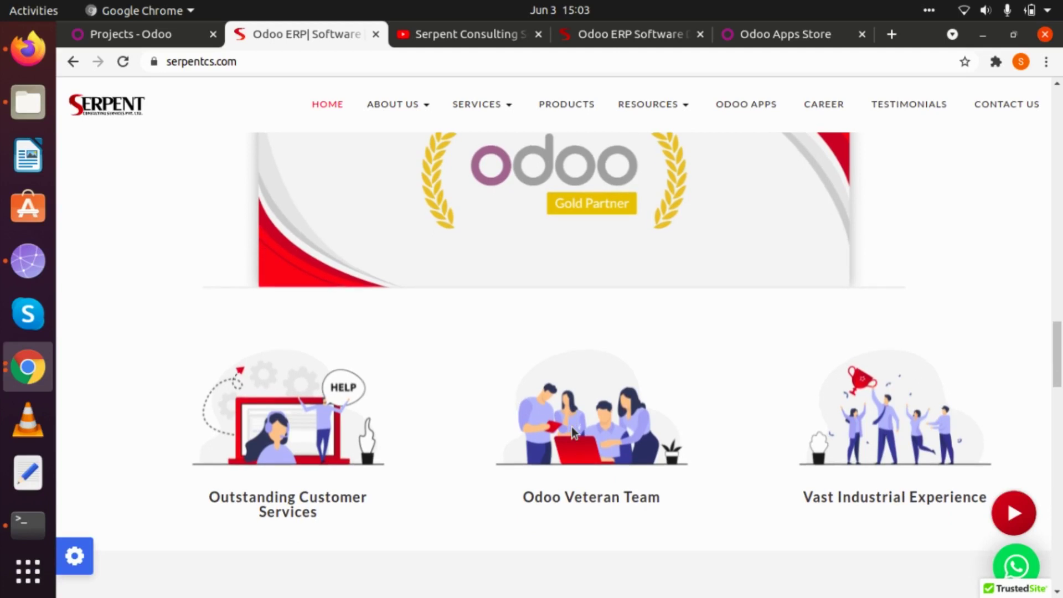
scroll(571, 426, down, 3)
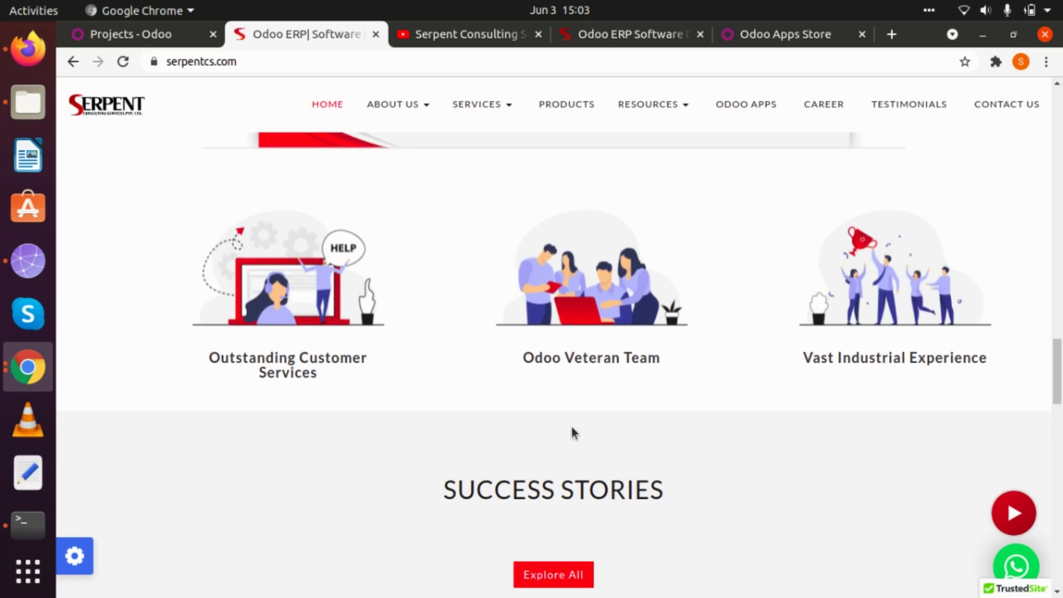
scroll(571, 433, down, 1)
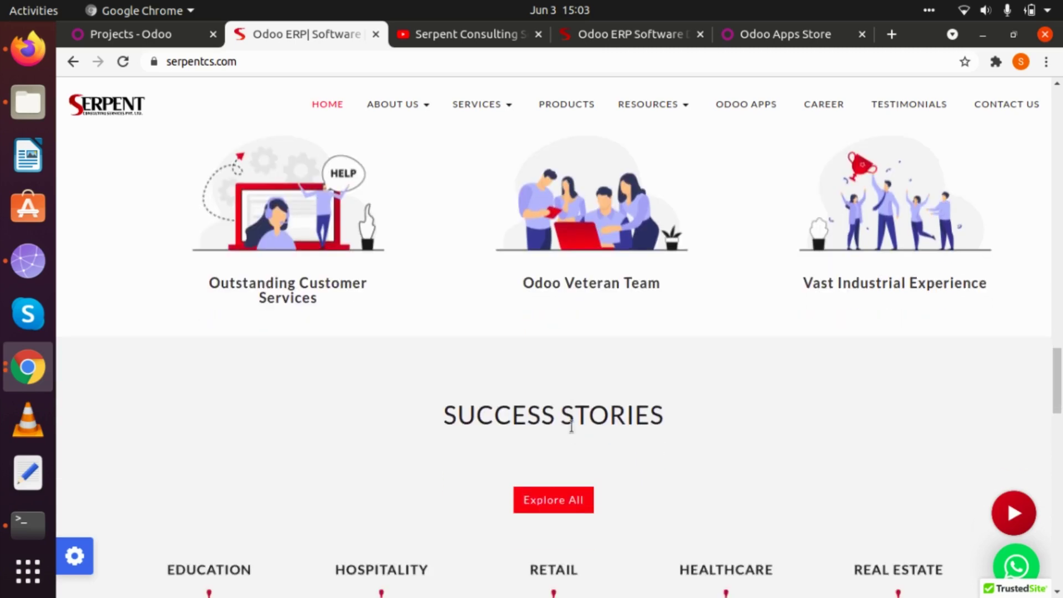
scroll(571, 427, down, 2)
scroll(572, 430, down, 1)
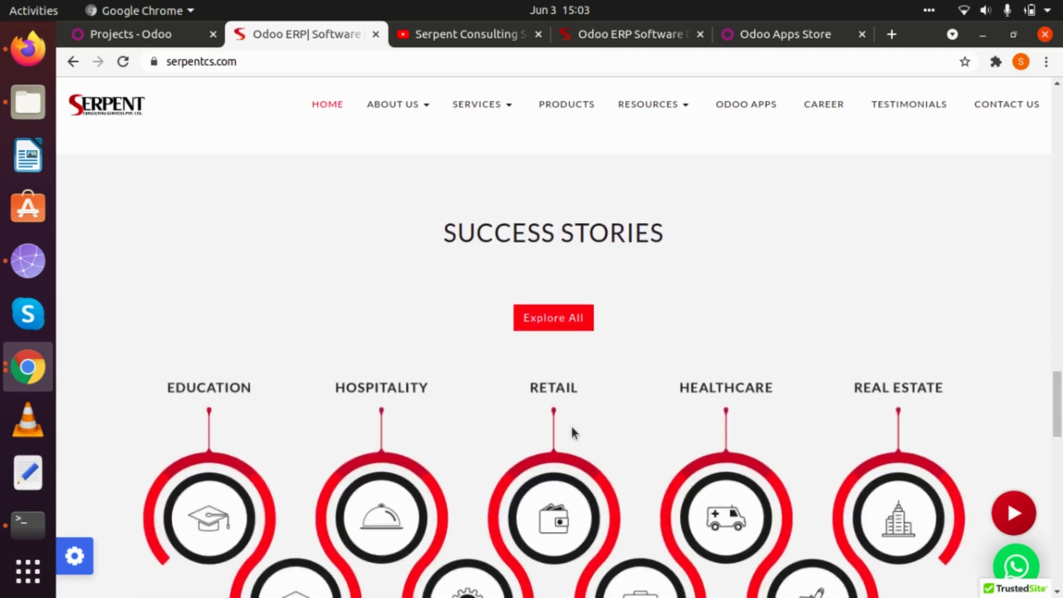
scroll(573, 433, down, 2)
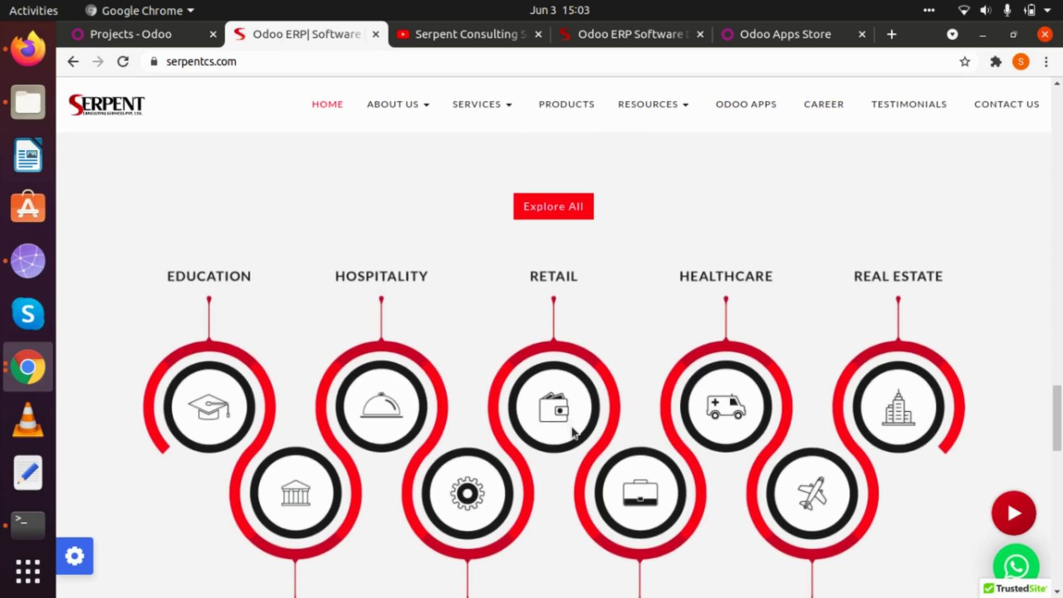
scroll(572, 431, down, 1)
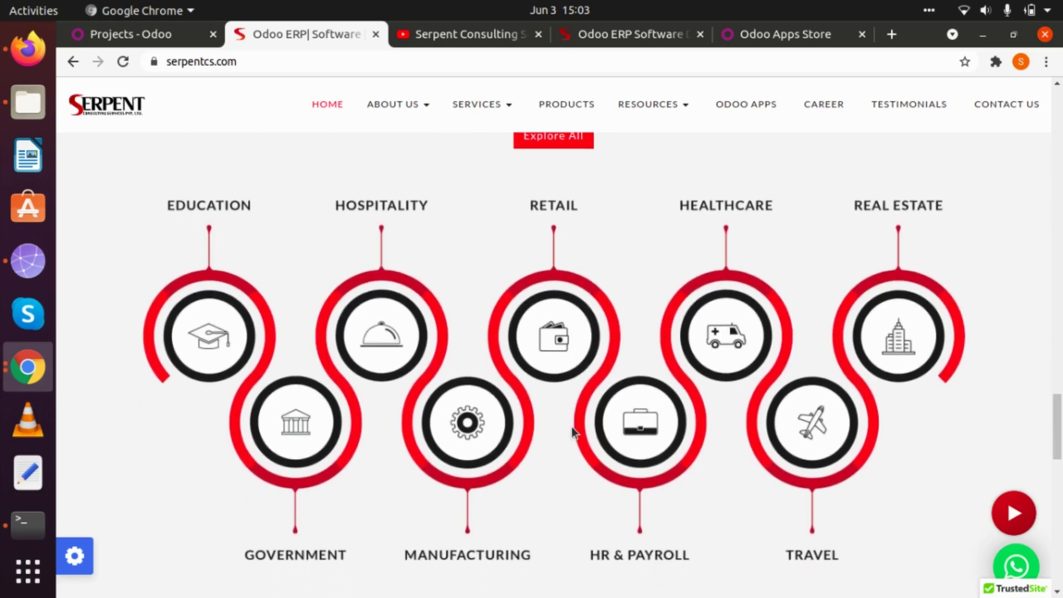
scroll(571, 426, down, 1)
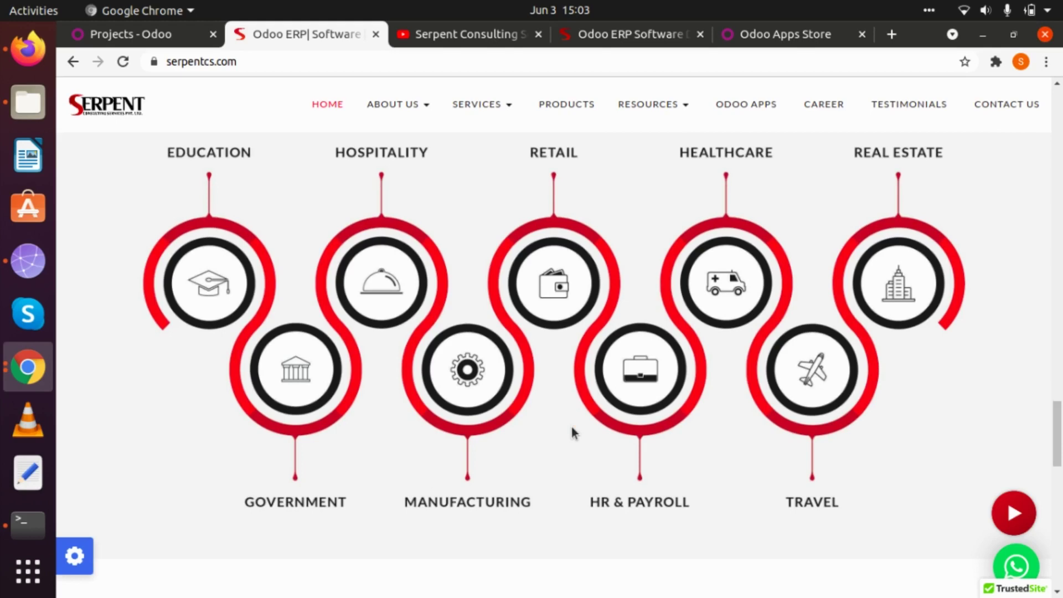
scroll(572, 429, down, 2)
scroll(573, 431, down, 10)
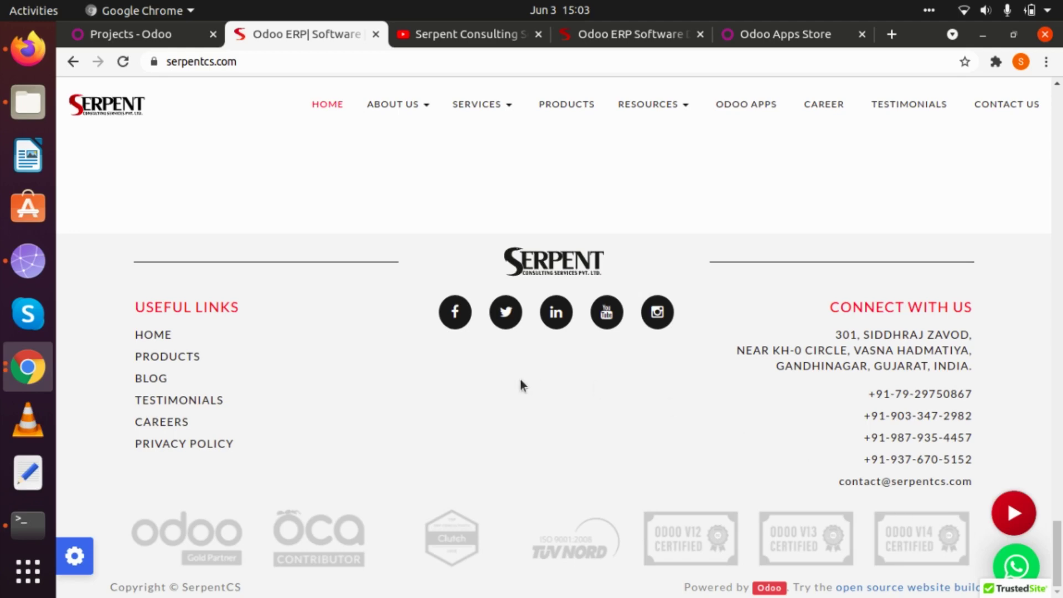
Switch to the Odoo Apps Store's Serpent Consulting Services apps and browse the grid.
click(785, 38)
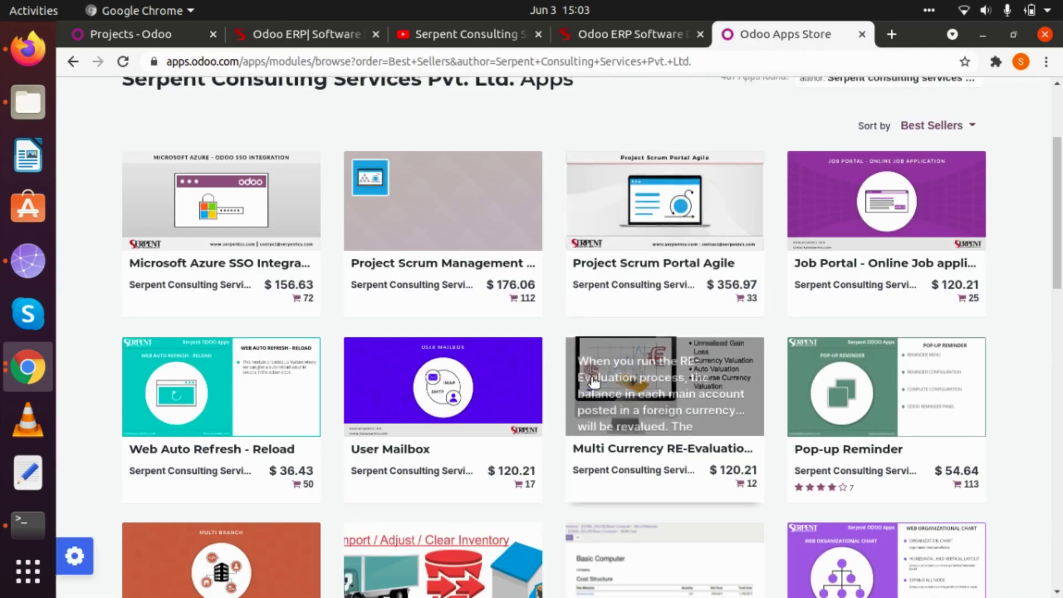
scroll(593, 381, up, 1)
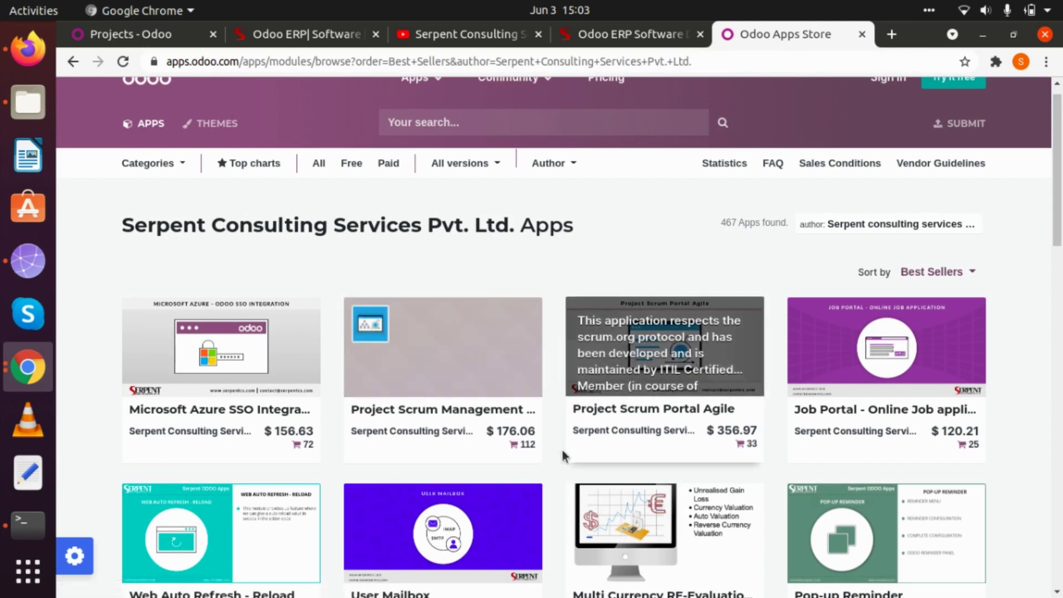
scroll(487, 591, down, 1)
scroll(487, 591, down, 3)
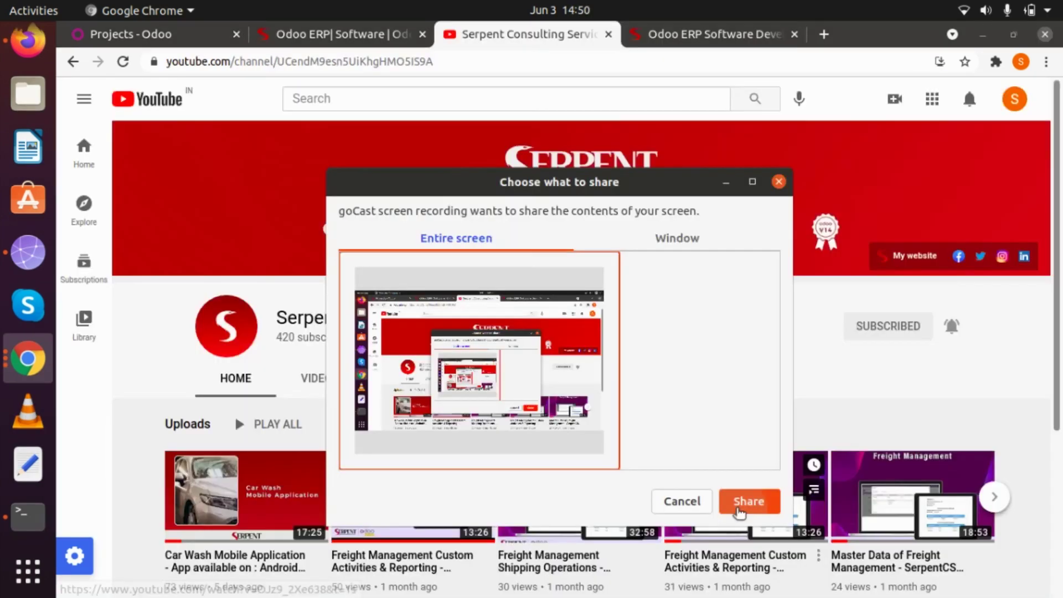
click(738, 510)
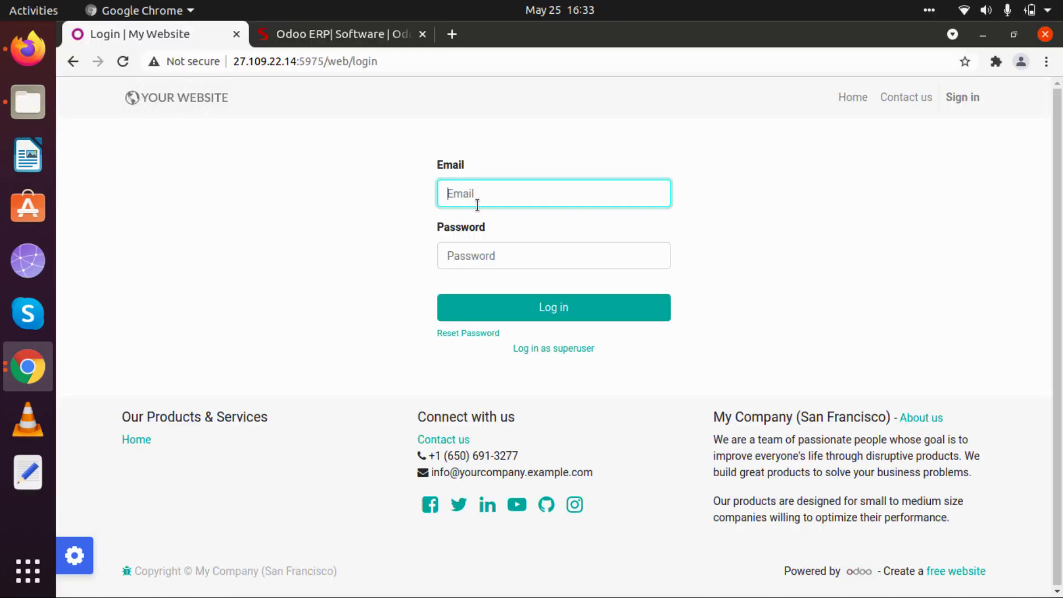
Sign in to the project_scrum_v13 database as the admin user with its password.
key(Tab)
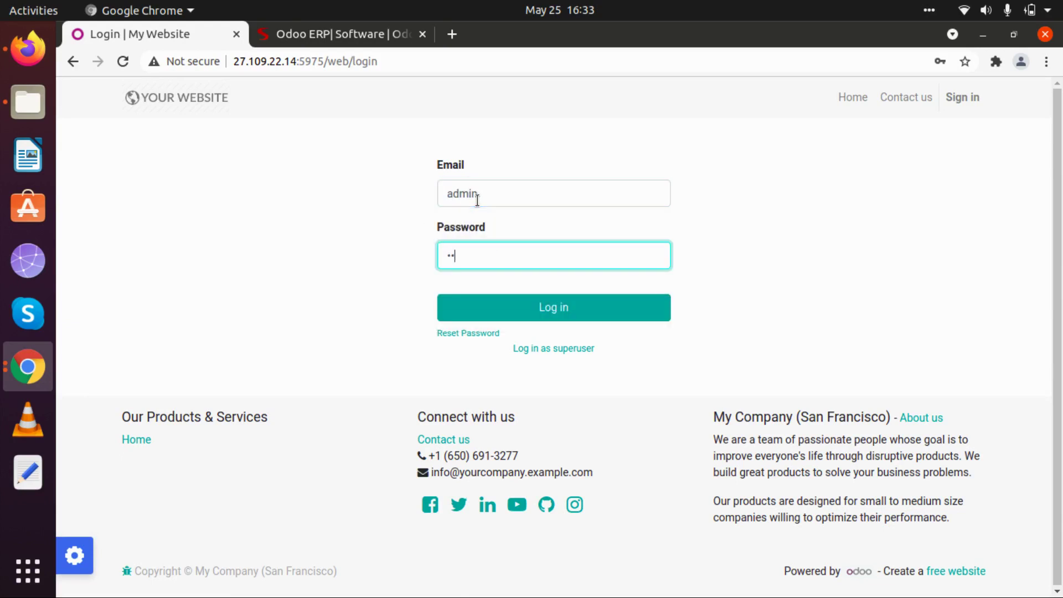
key(Return)
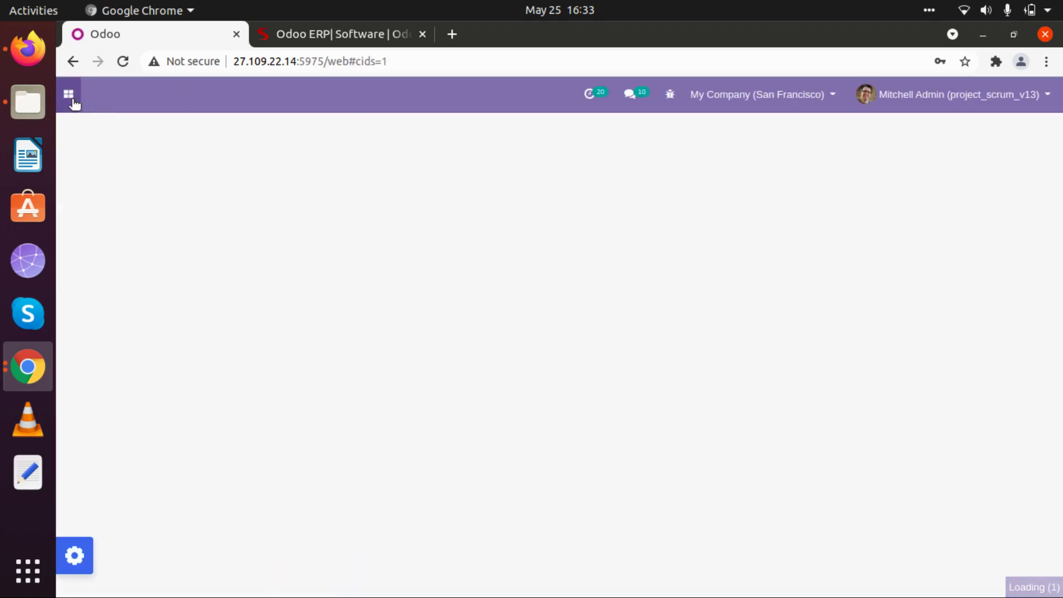
From Apps, view Module Info for Project Scrum Management Agile Methodology (version 13.0.1.0.0).
click(68, 98)
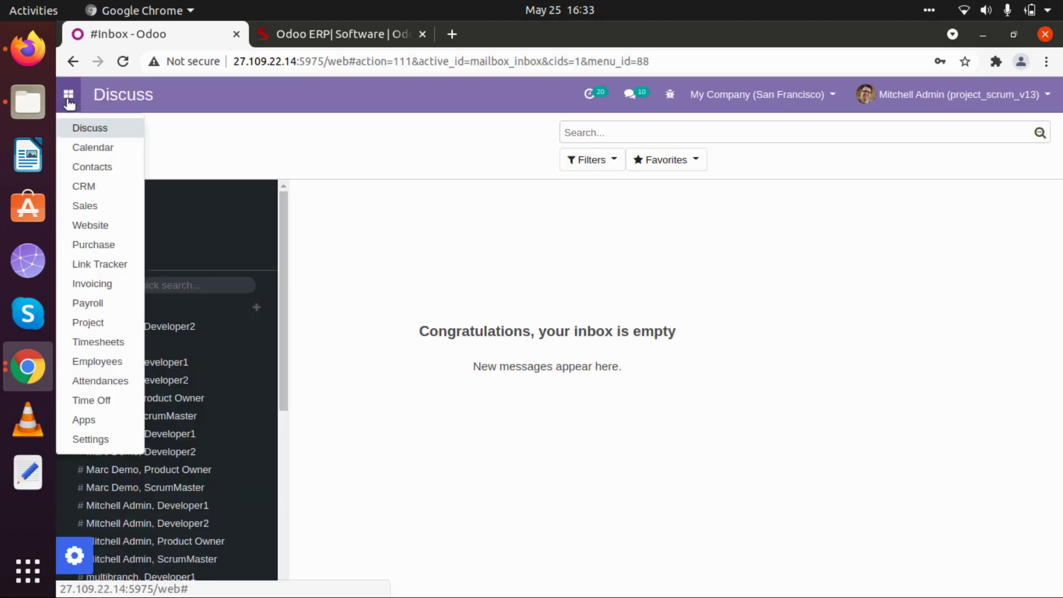
click(101, 422)
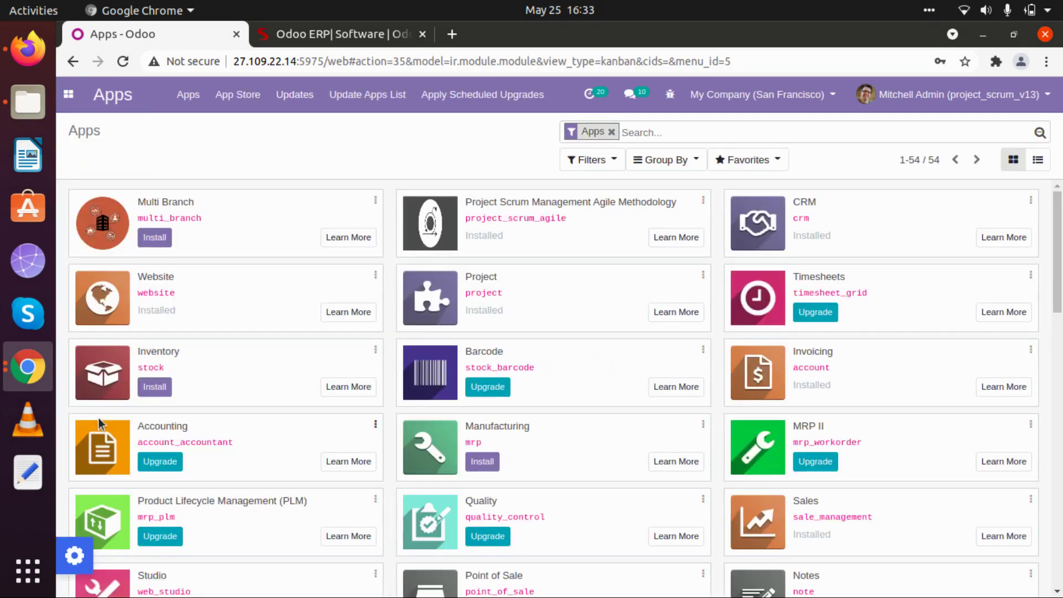
click(702, 200)
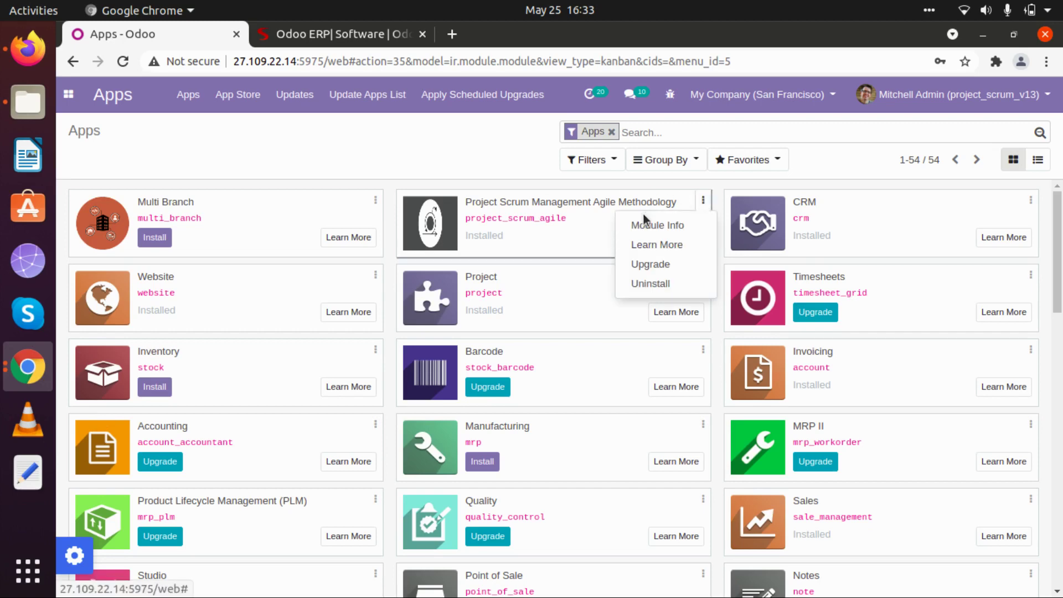
click(639, 222)
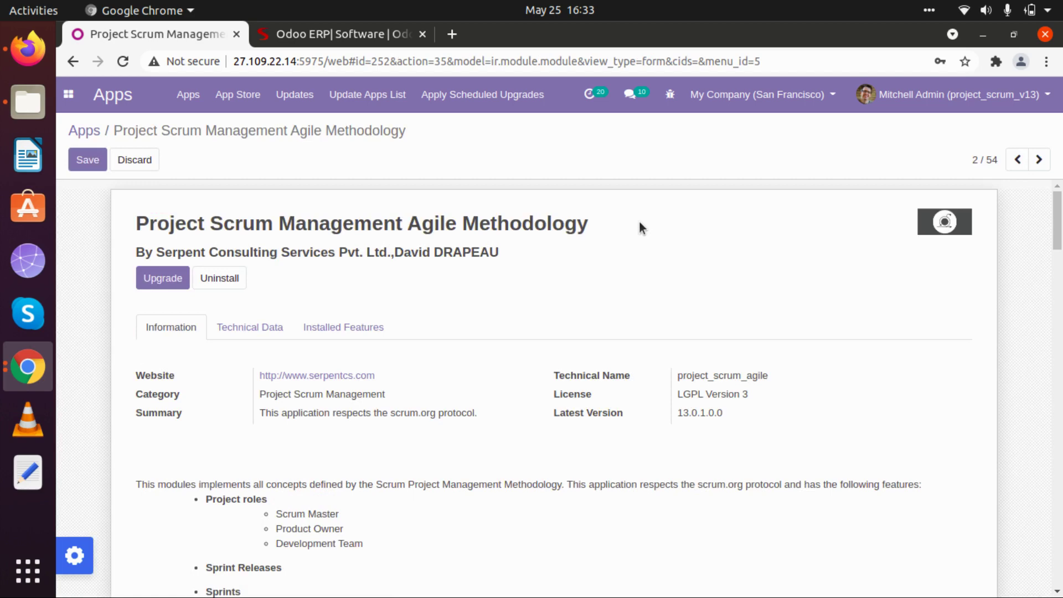
scroll(639, 225, down, 5)
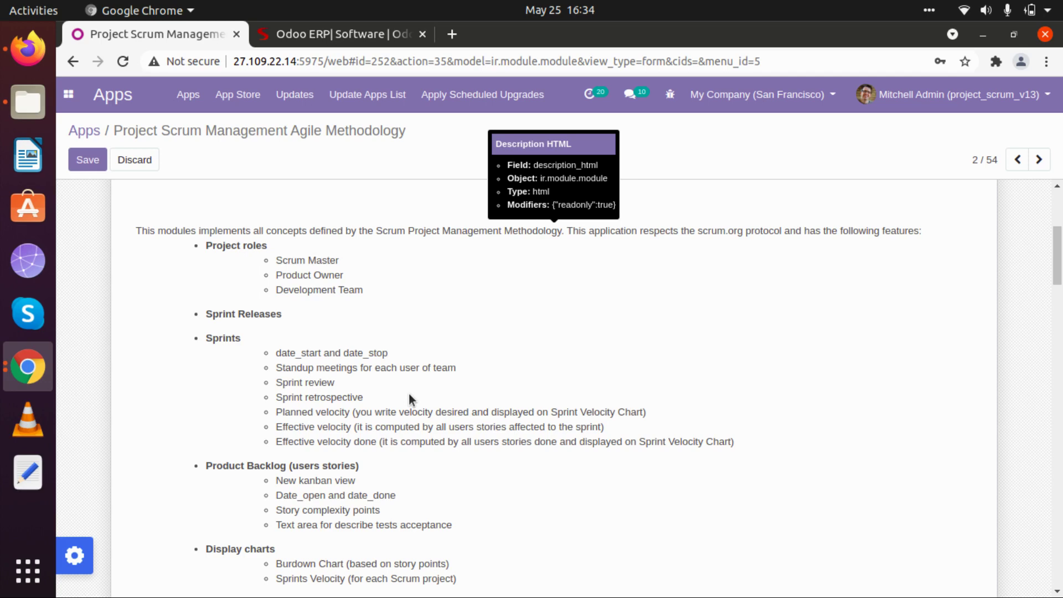
scroll(409, 392, down, 2)
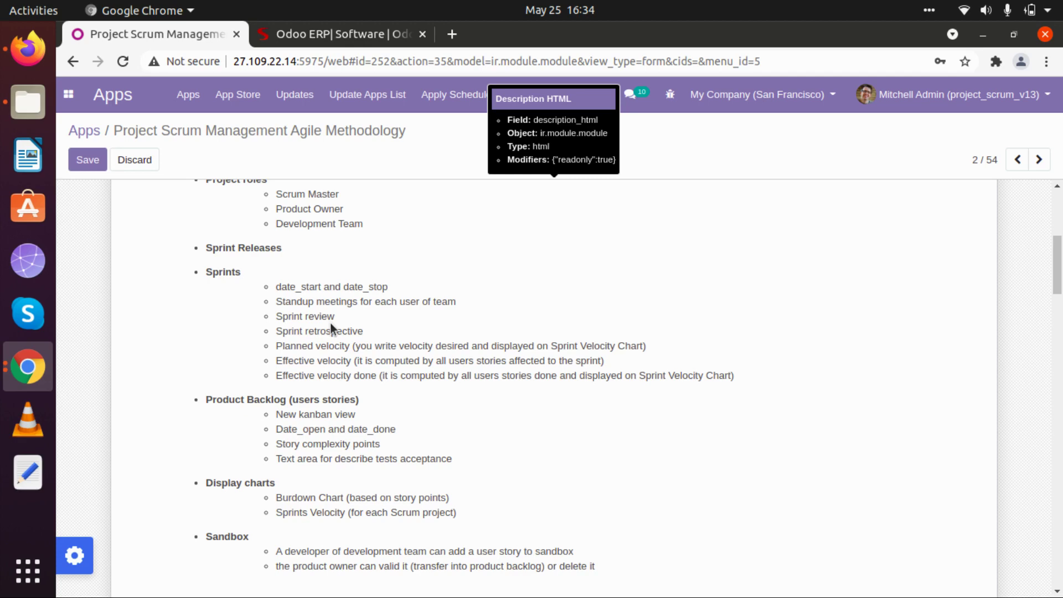
scroll(330, 325, down, 3)
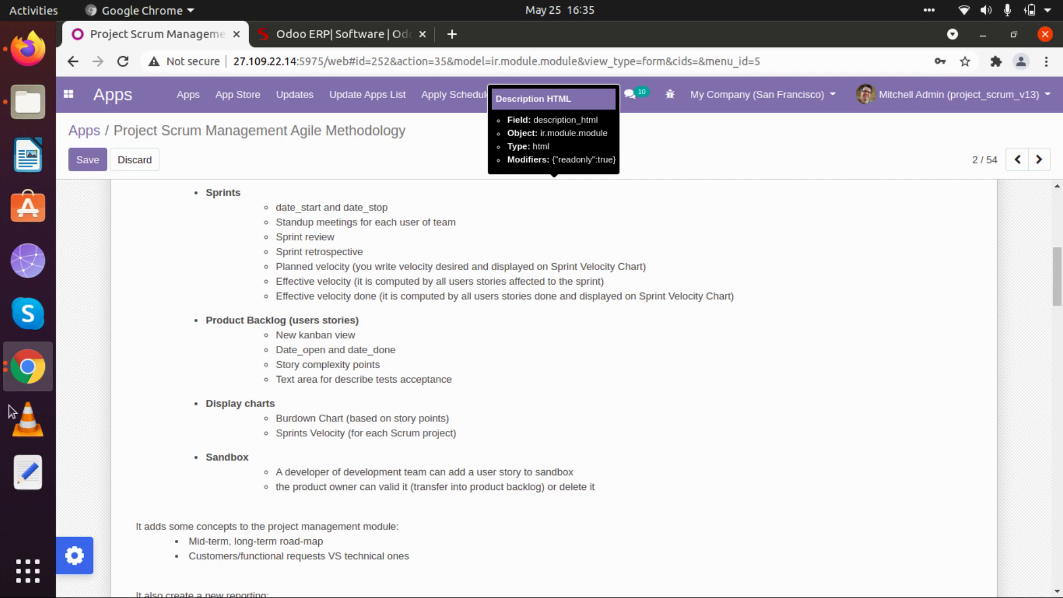
click(70, 94)
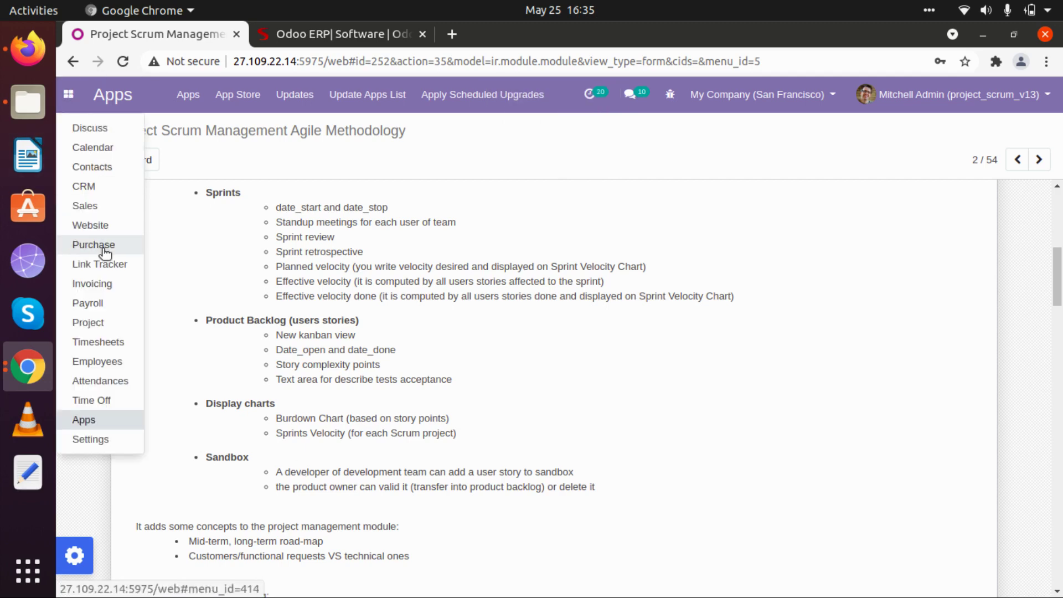
Open the Project app's Settings page via Configuration > Settings.
click(95, 320)
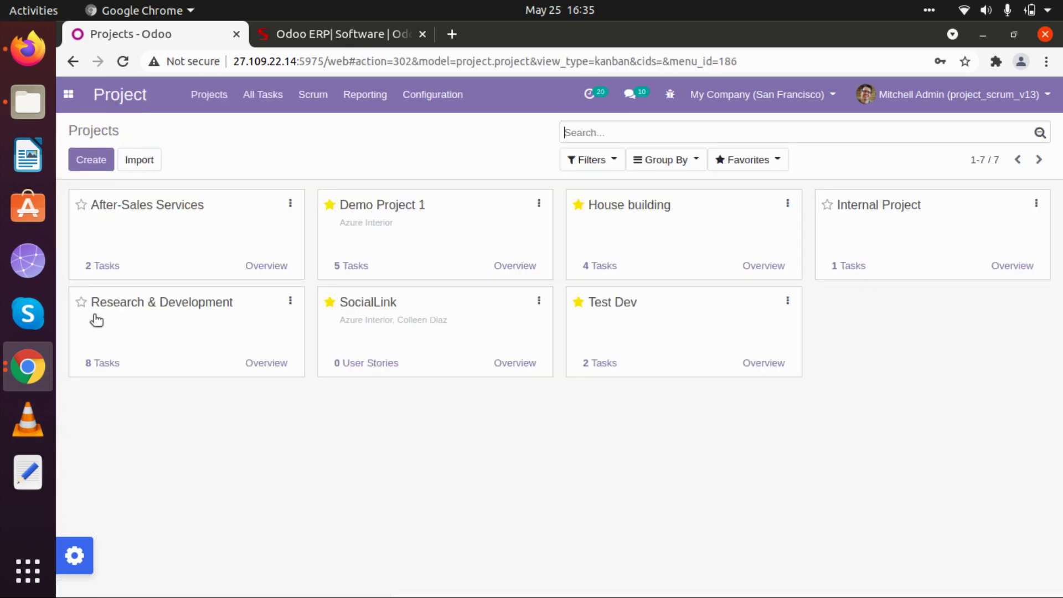
click(432, 94)
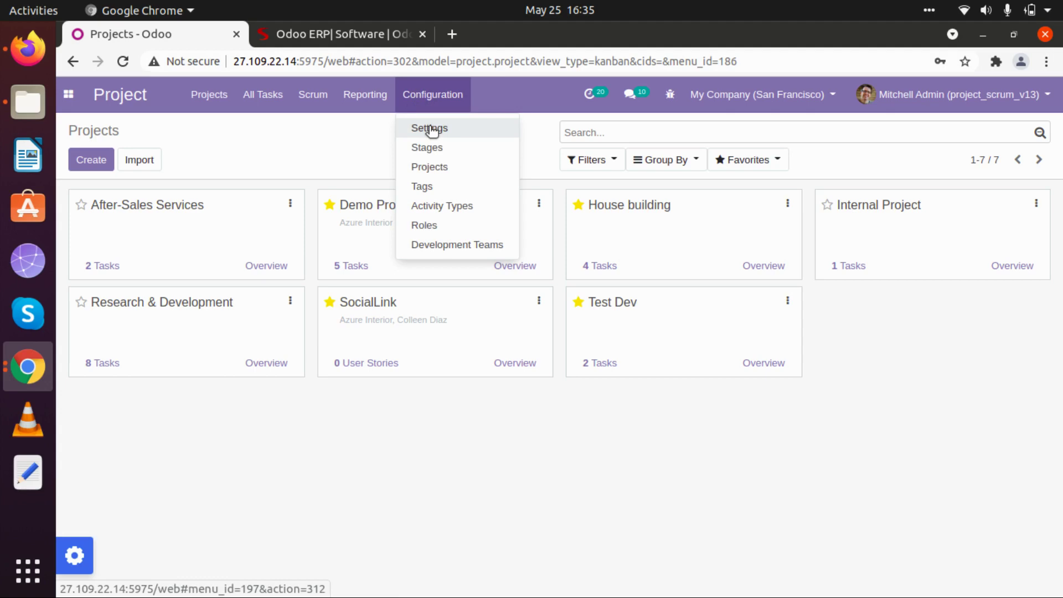
click(432, 129)
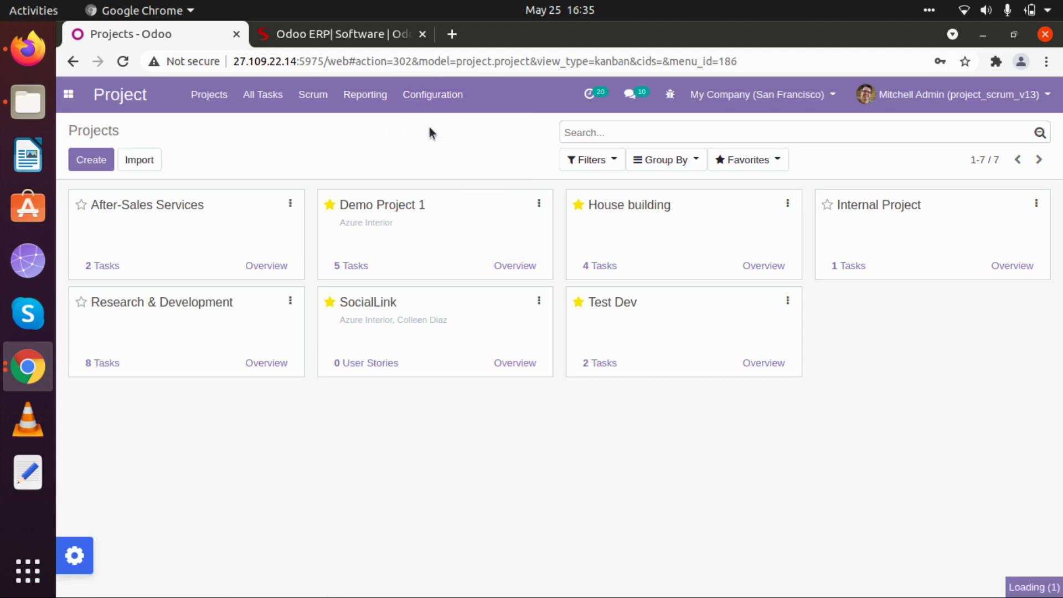
click(440, 99)
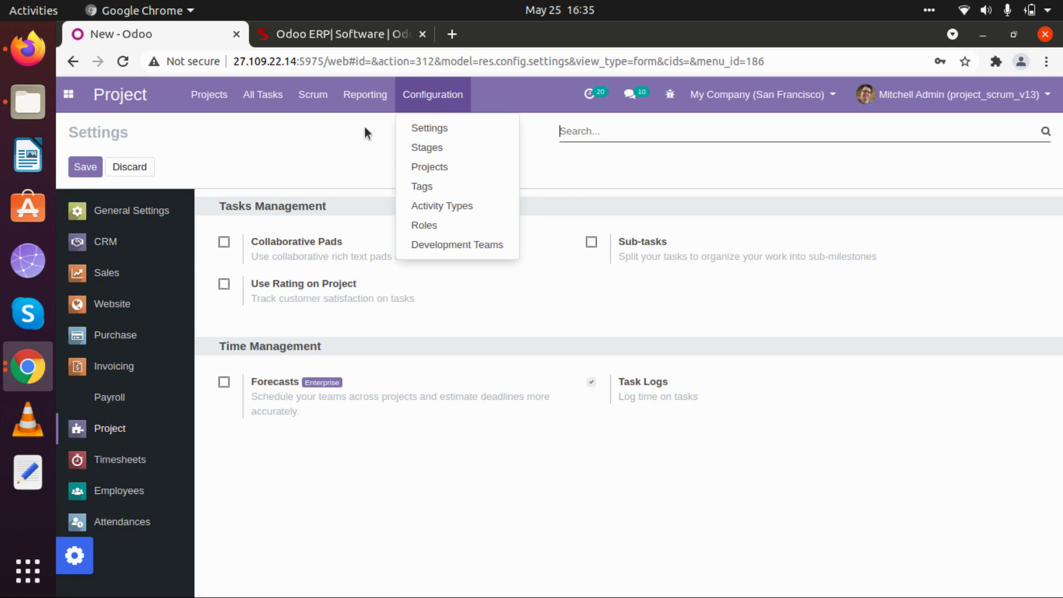
click(349, 187)
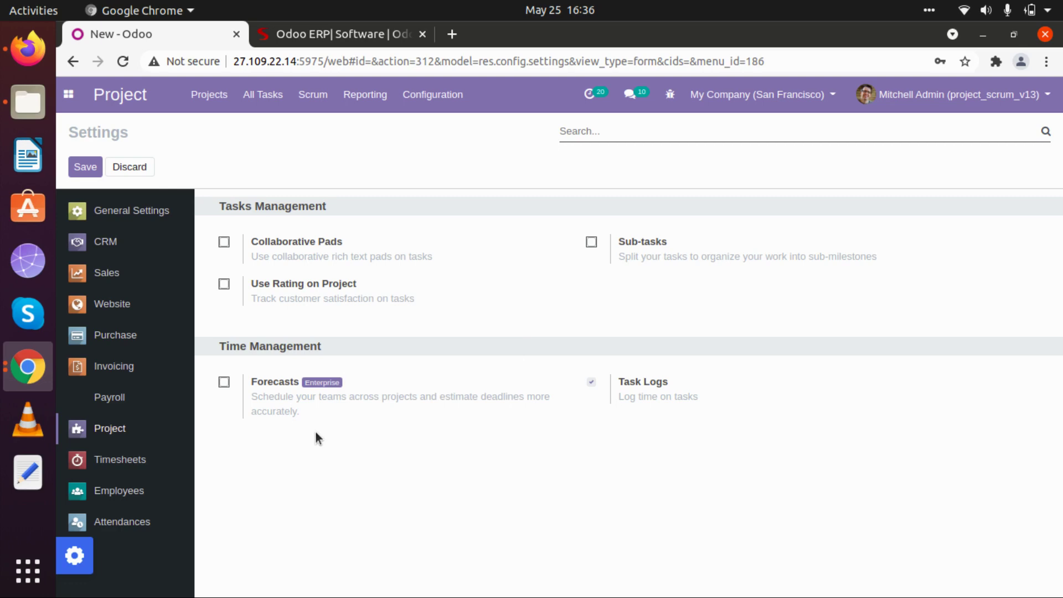
click(434, 94)
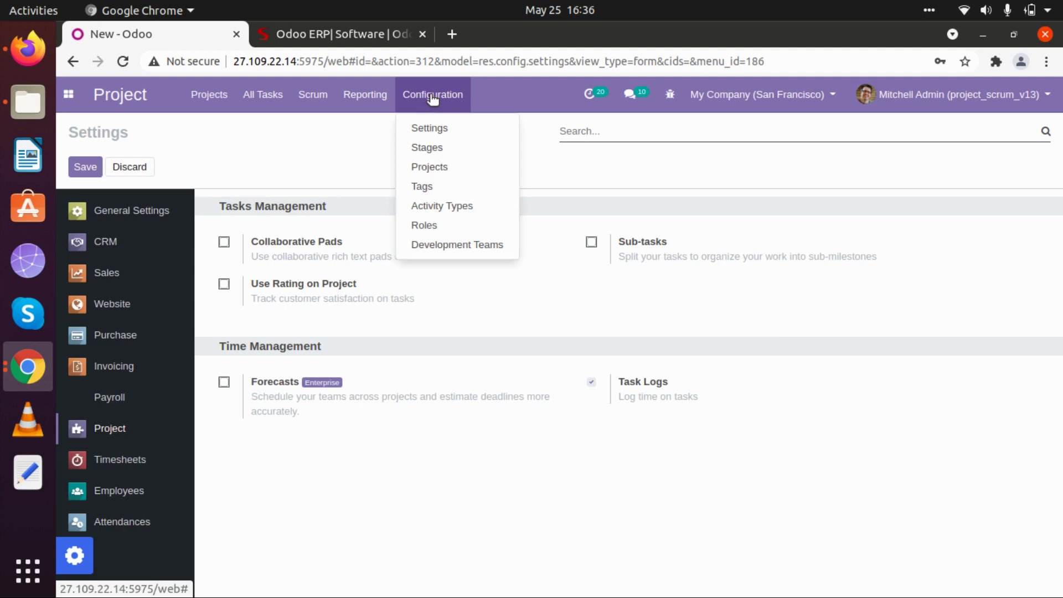
Show all 7 projects, including Demo Project 1 and House building, in the Projects list.
click(432, 167)
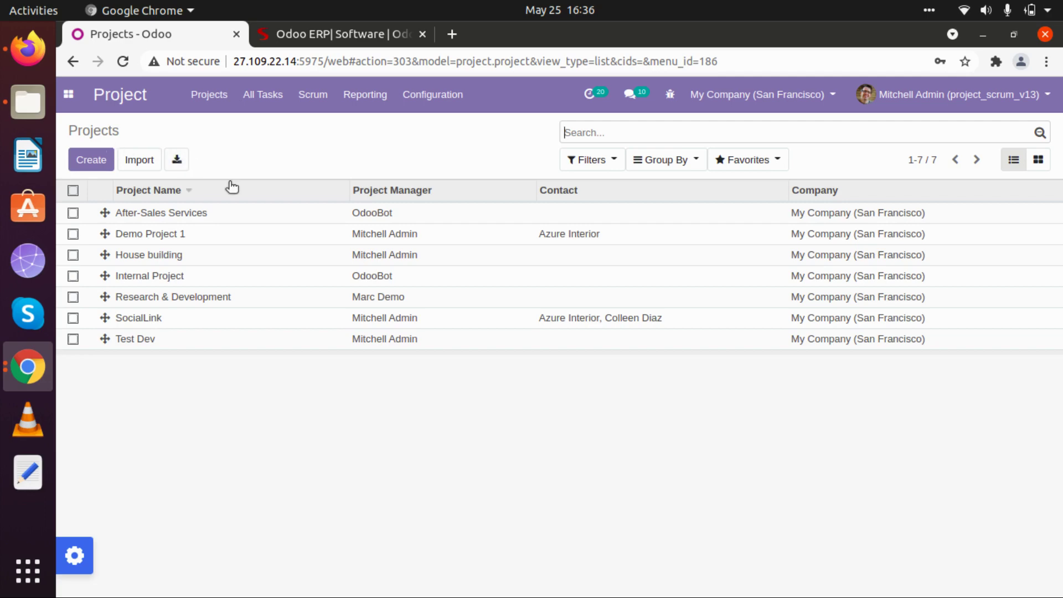
mouse_move(231, 185)
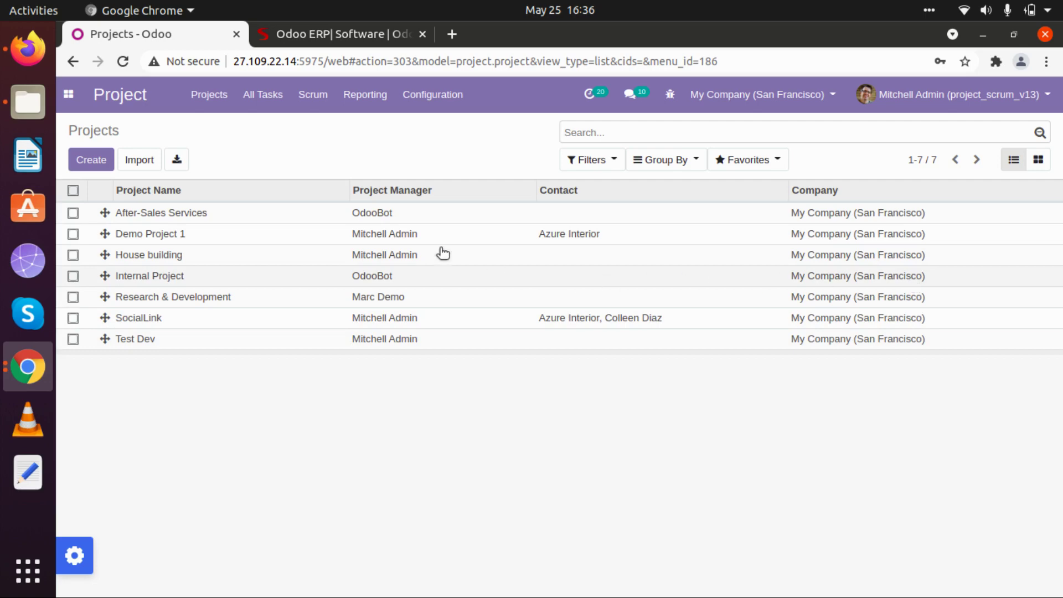
Open Demo Project 1 and review its Scrum settings, team and roles on the form.
click(368, 236)
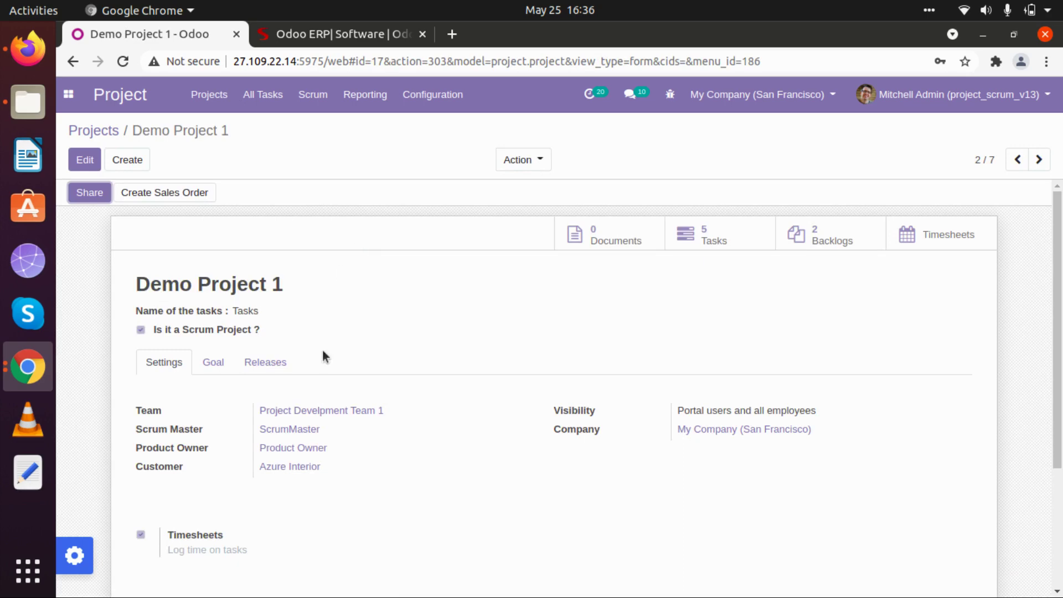
scroll(347, 424, down, 3)
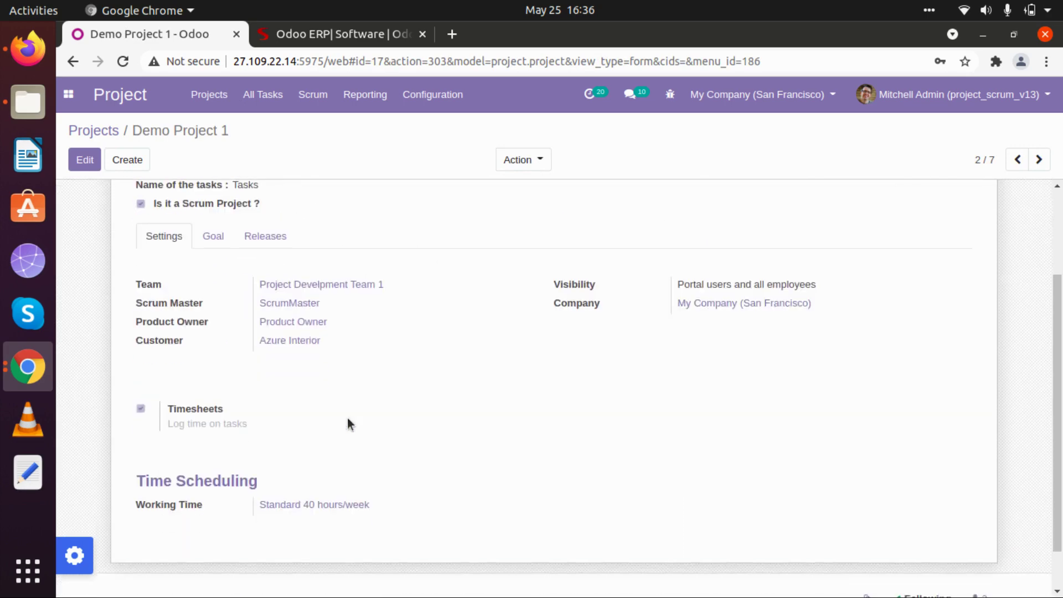
scroll(349, 424, up, 3)
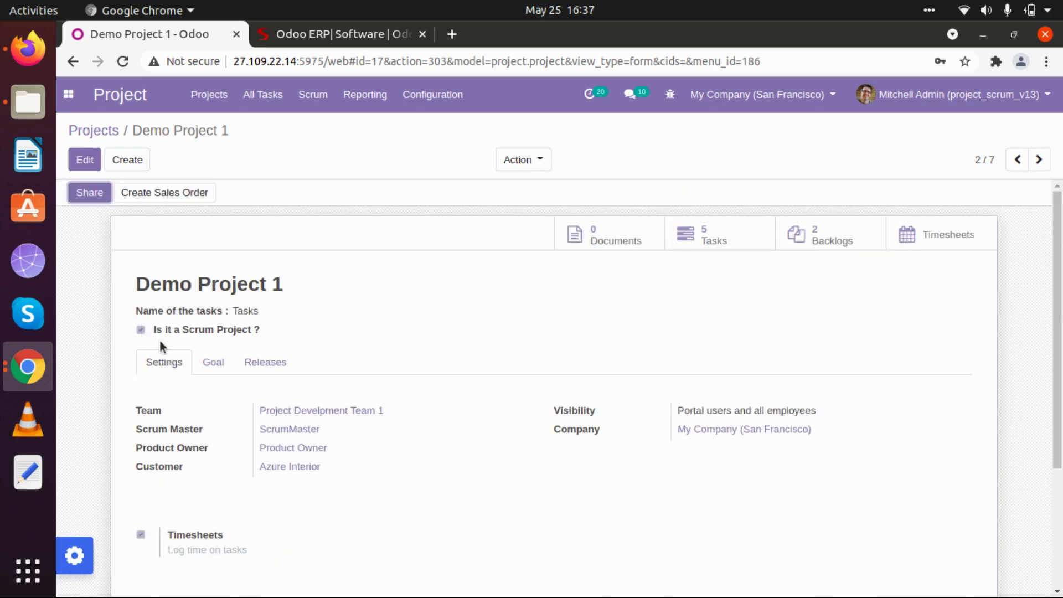
mouse_move(166, 332)
scroll(157, 386, down, 1)
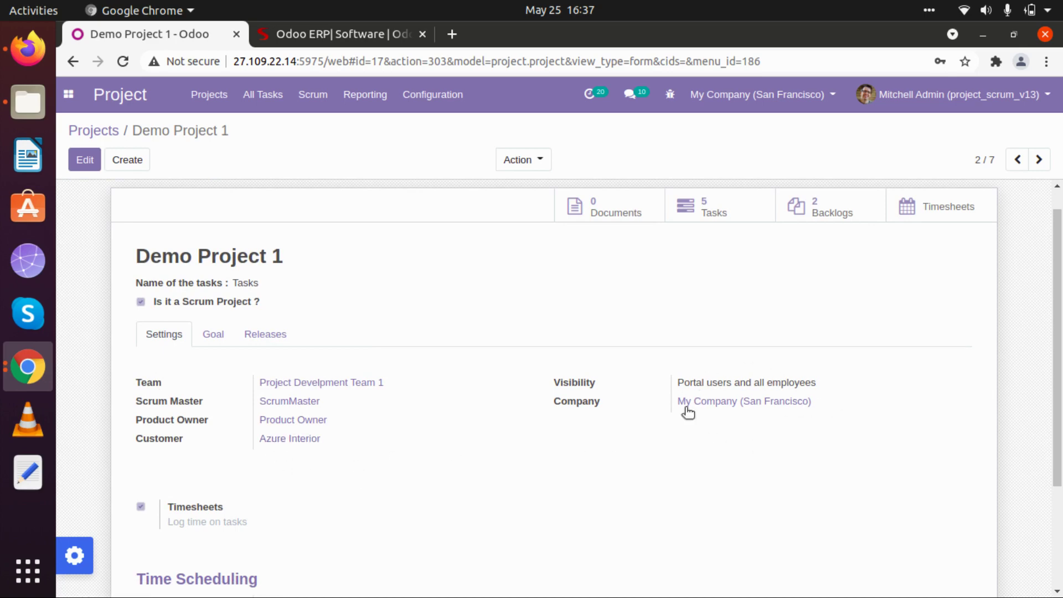
scroll(552, 447, down, 3)
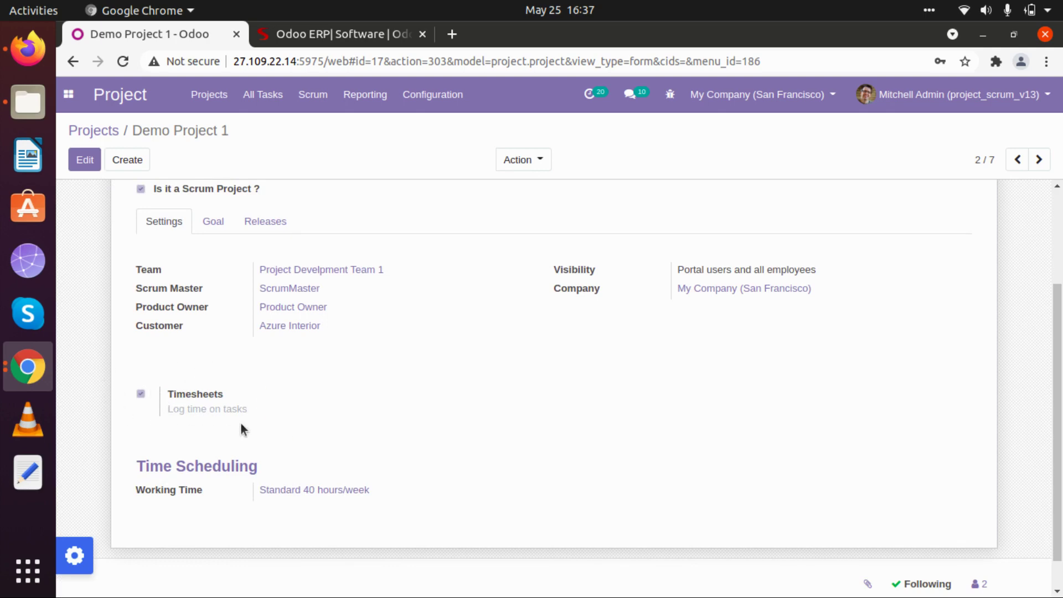
scroll(285, 433, up, 3)
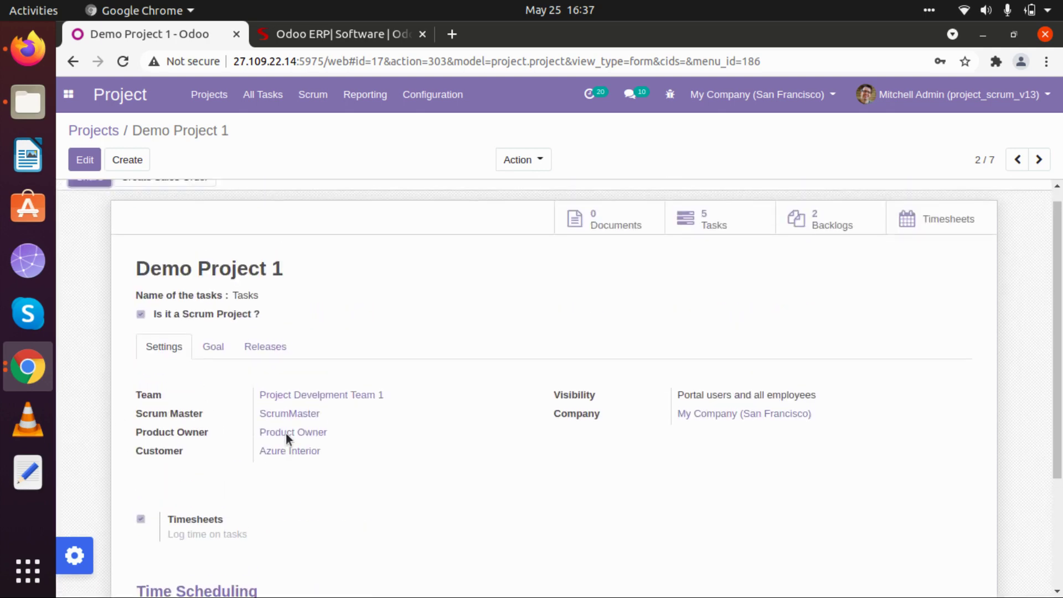
Review Demo Project 1's Goal, then its releases Demo 1 Release1 and Demo 1 Release 2.
click(215, 347)
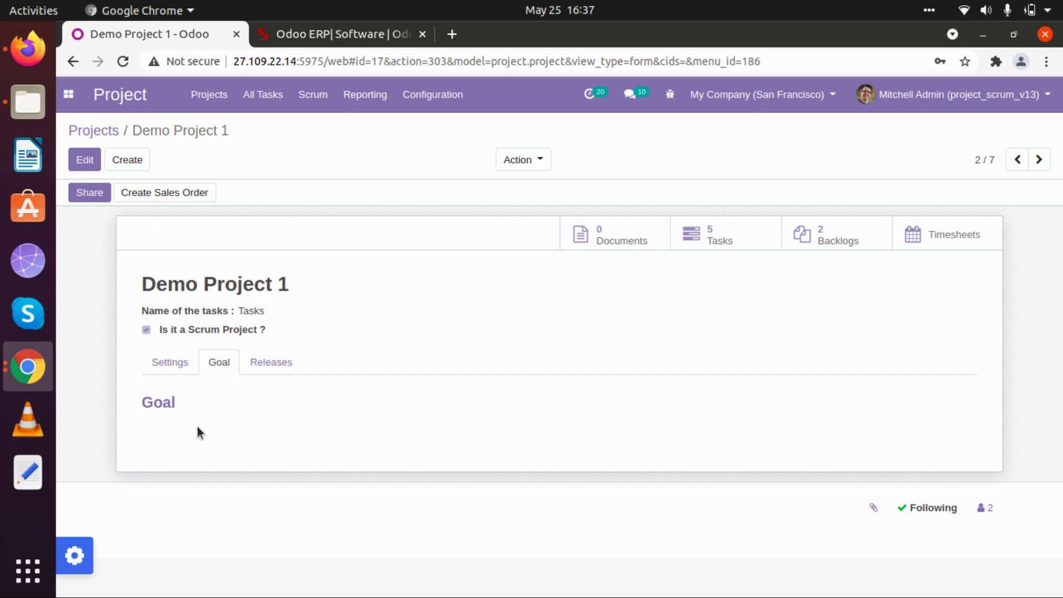
click(268, 366)
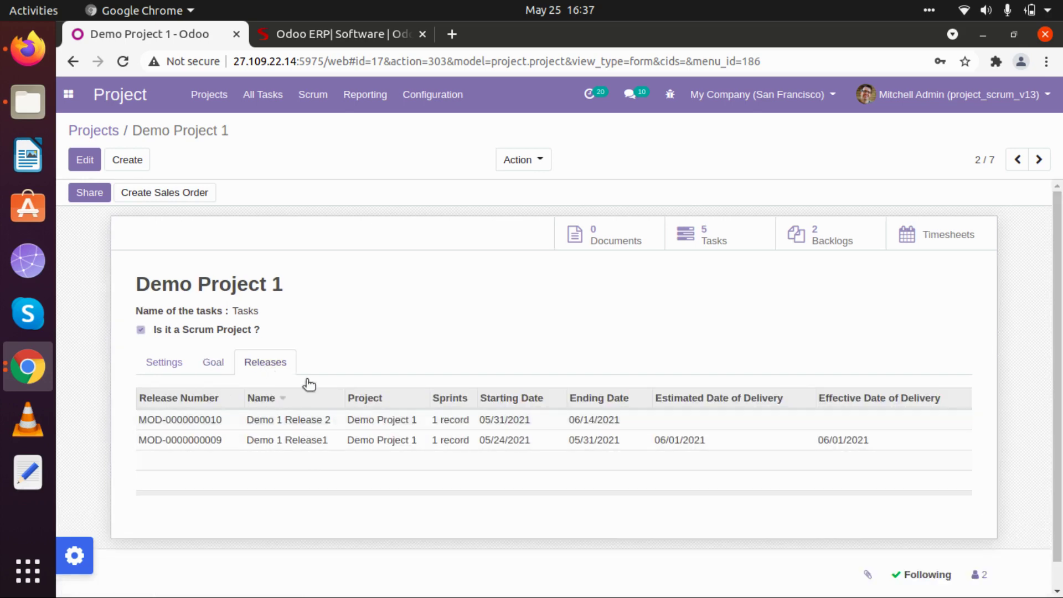
mouse_move(291, 461)
mouse_move(714, 236)
click(437, 93)
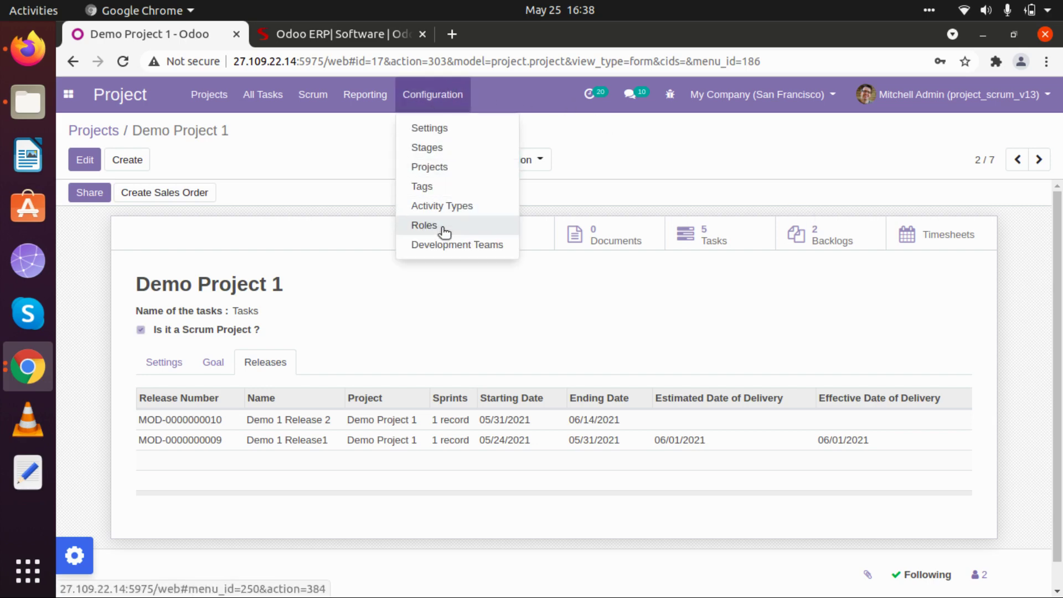
Open Development Teams and view Project Develpment Team 1 (PDT1) with its five members.
click(444, 242)
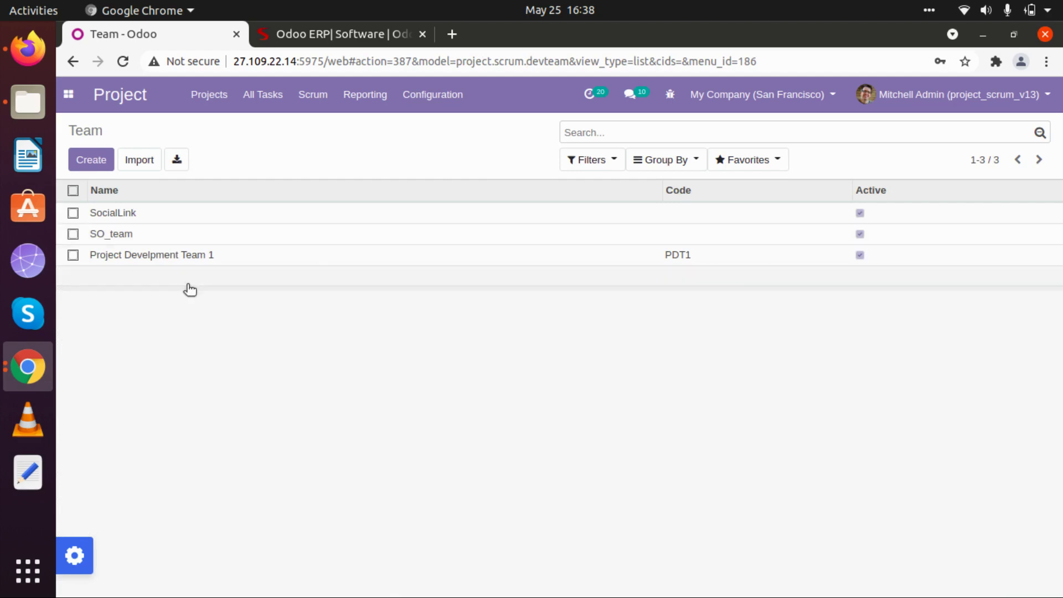
click(188, 256)
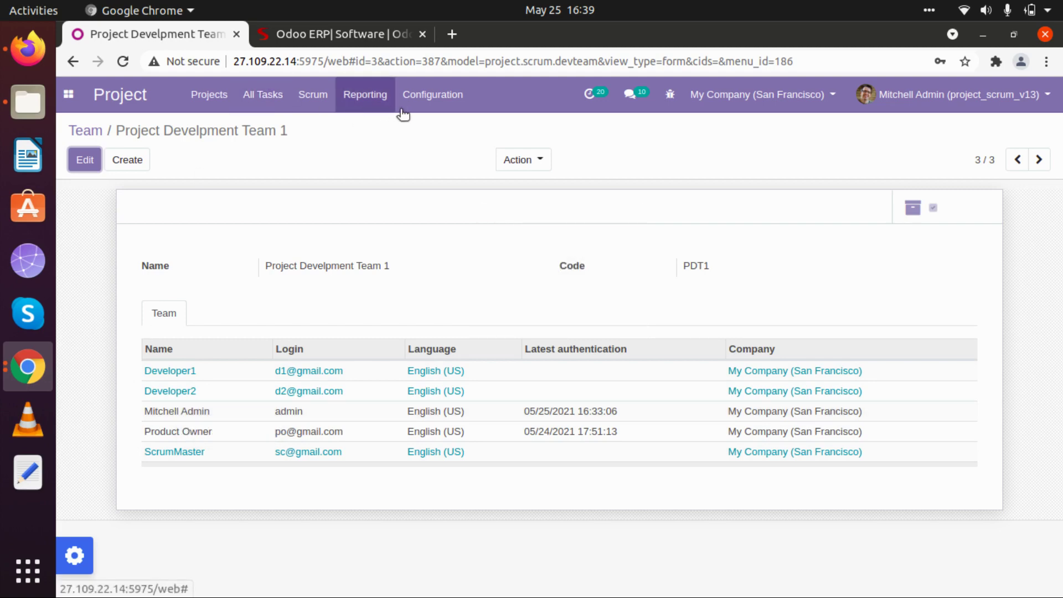
Browse the Activity Types list, then the project Stages list, from Configuration.
click(421, 105)
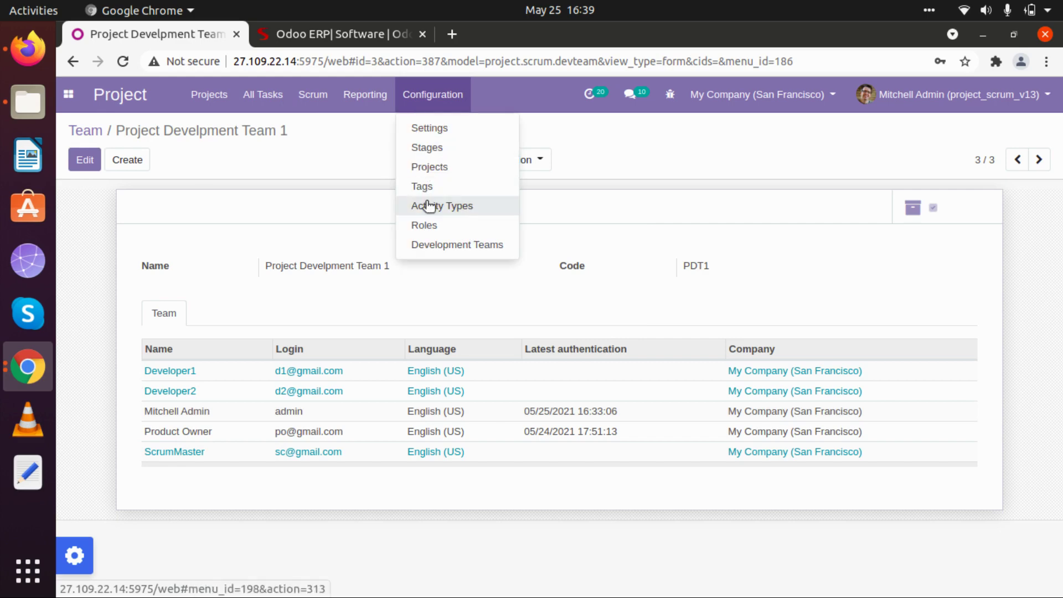
click(427, 206)
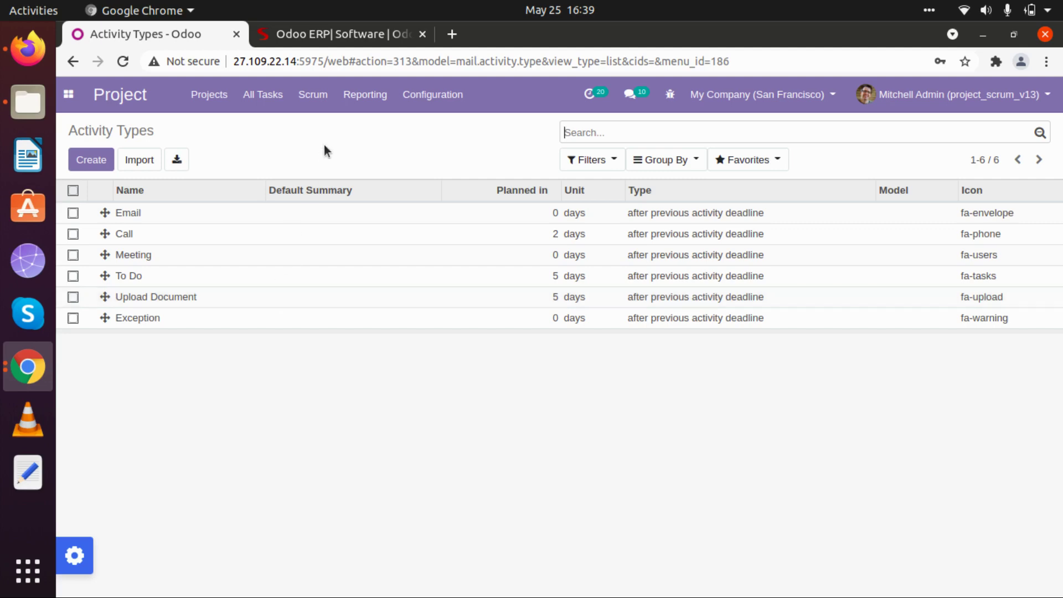
click(434, 105)
click(425, 149)
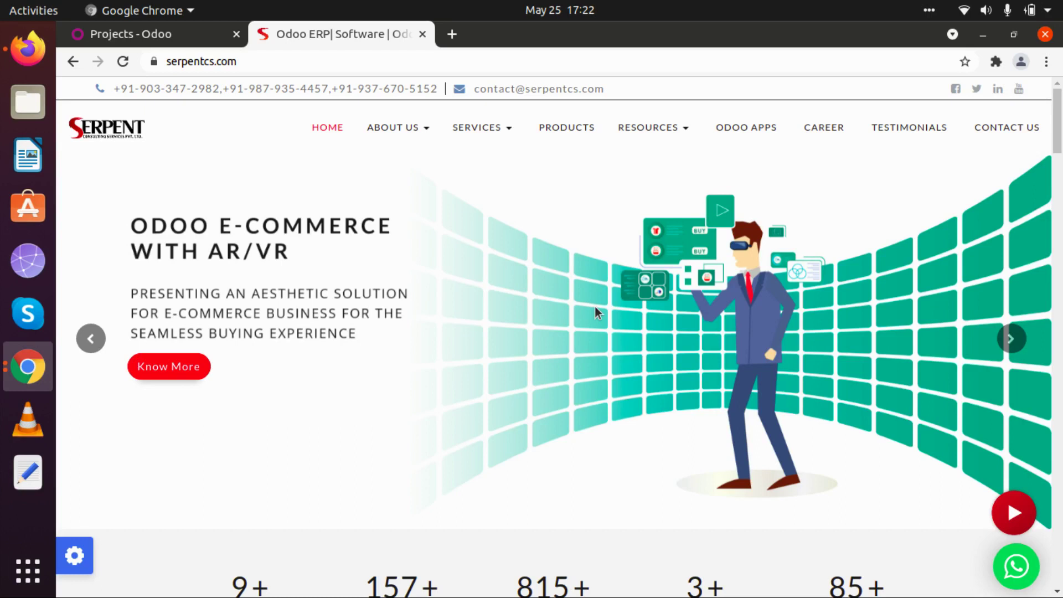
Back in Odoo, create a new project from the Configuration > Projects list.
click(163, 32)
click(442, 95)
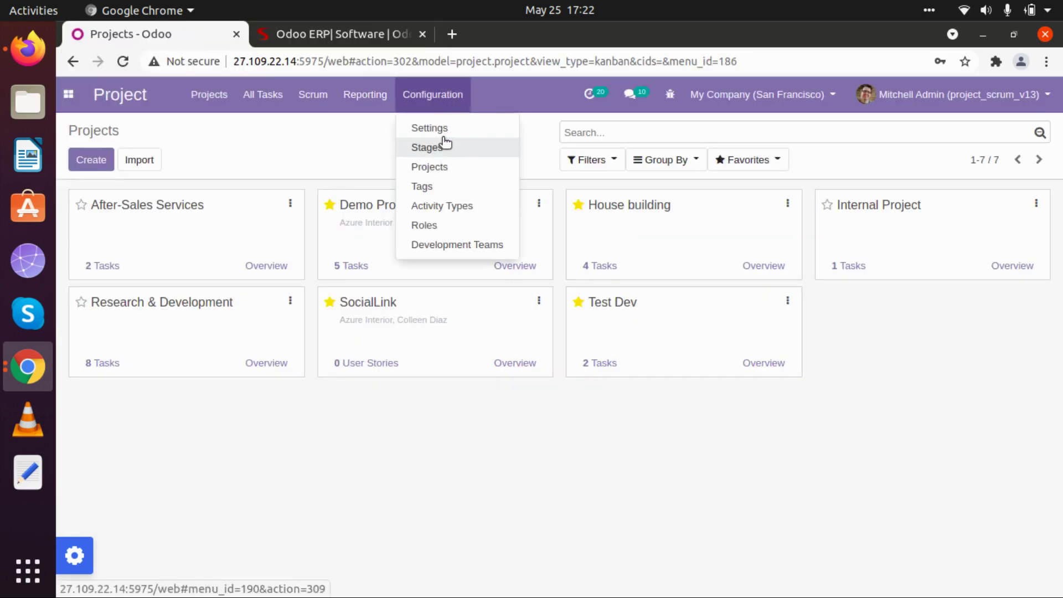
click(442, 166)
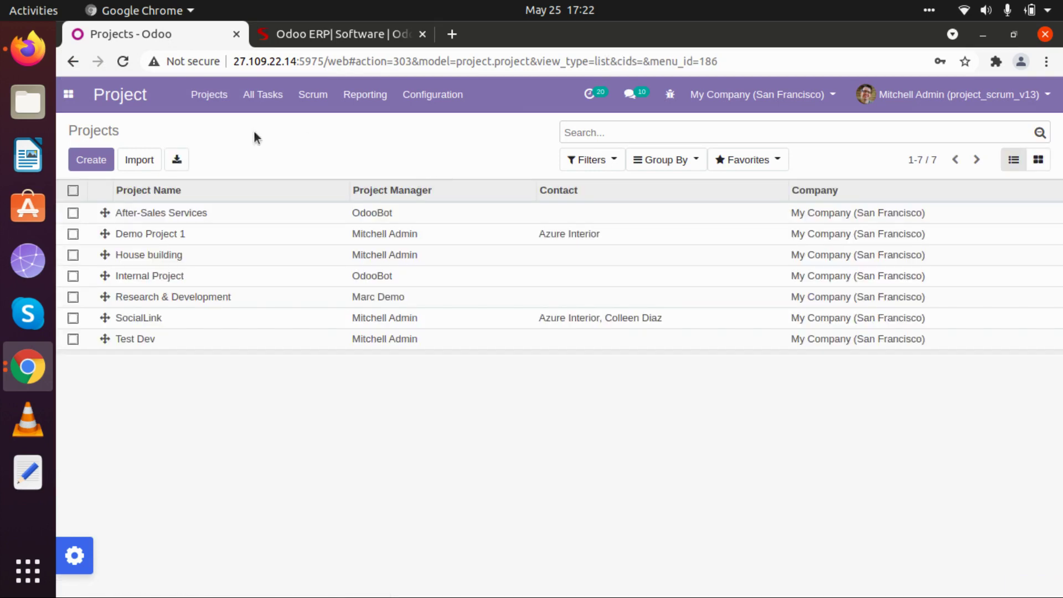
click(86, 160)
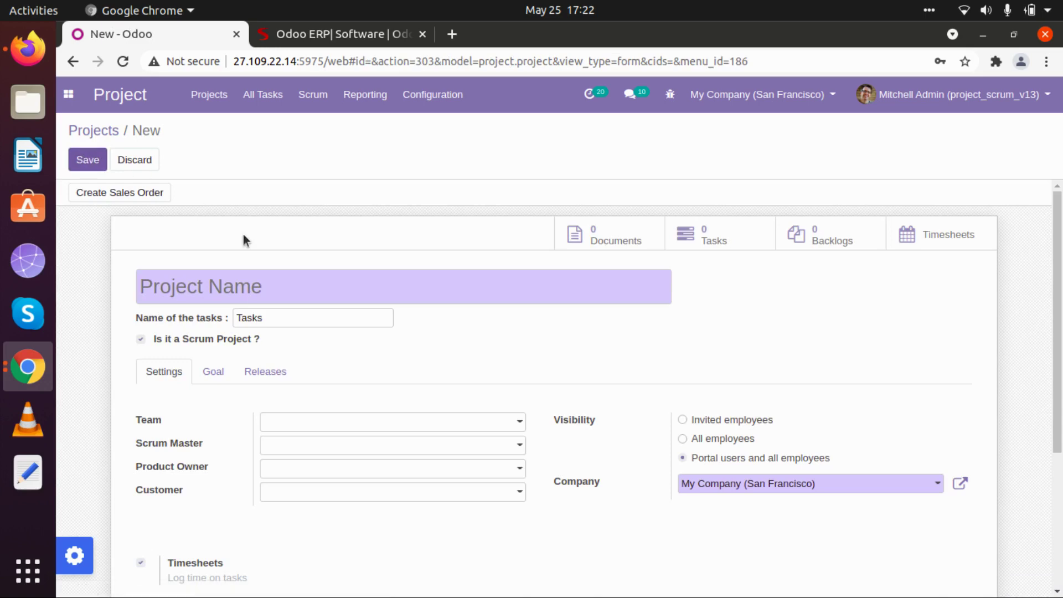
Enter 'Demo Project ABC' as the Project Name, leaving 'Is it a Scrum Project' checked.
click(229, 282)
text(De)
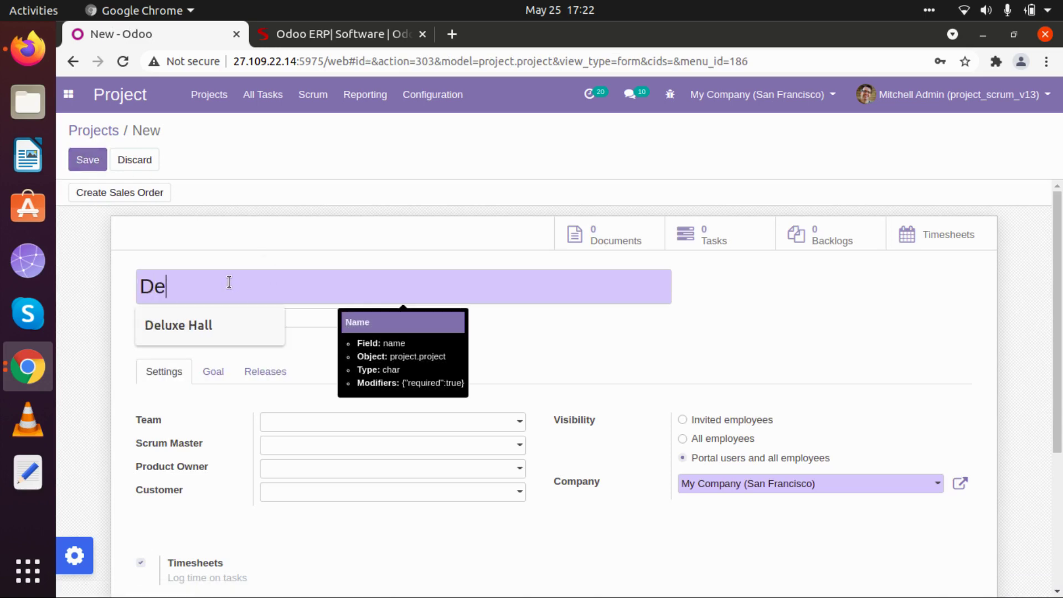
text(mo)
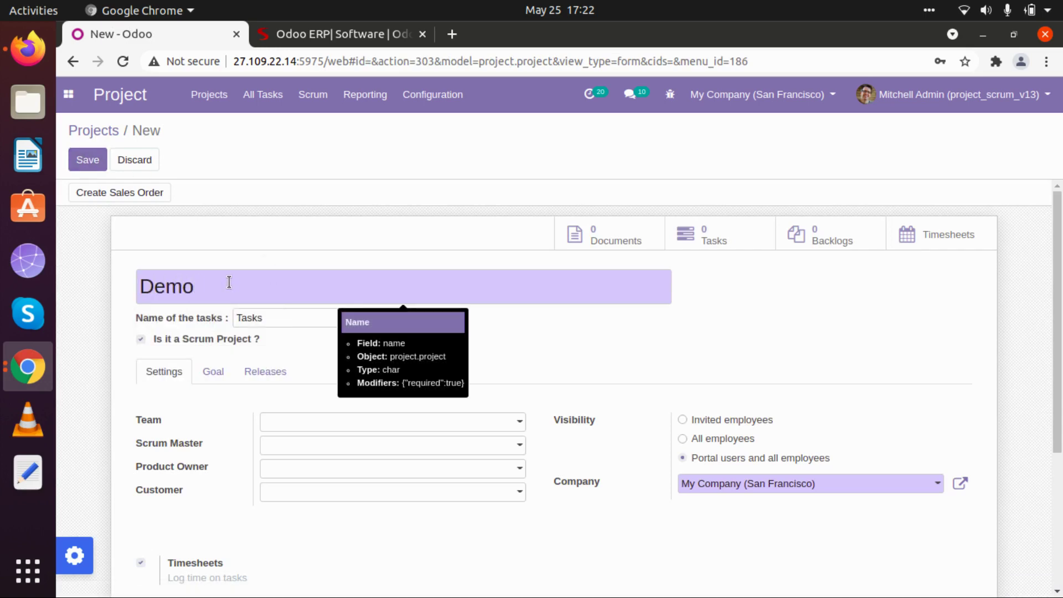
text( Project ABC)
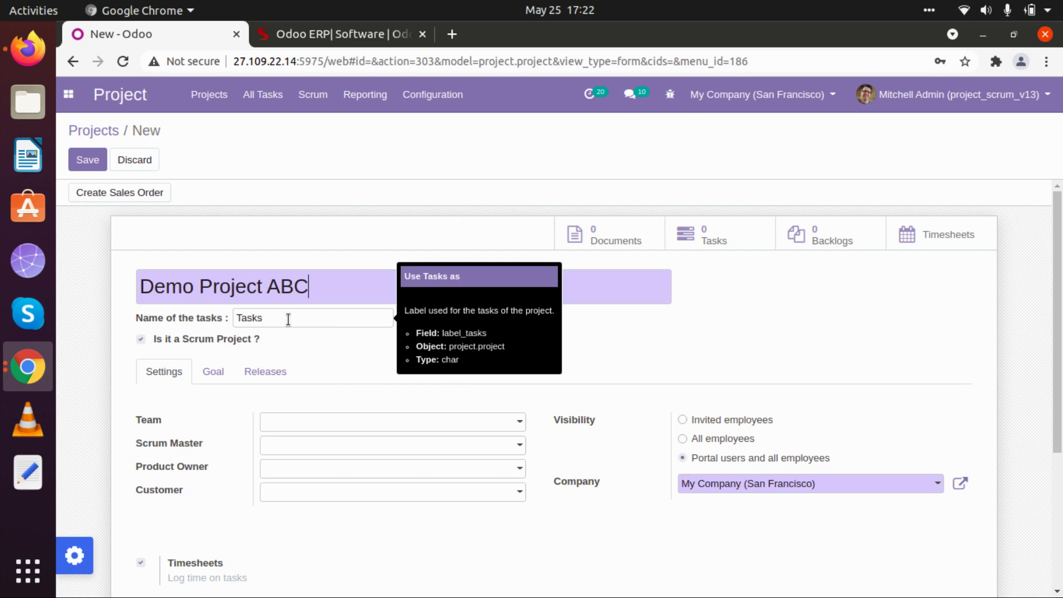
click(288, 319)
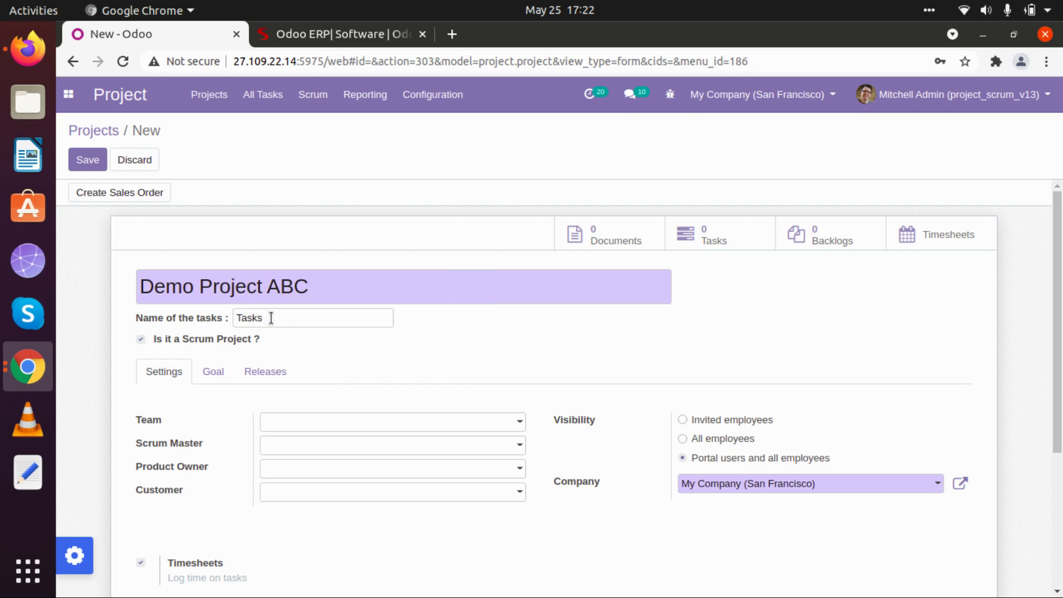
drag(264, 319, 291, 321)
click(139, 338)
click(139, 338)
Assign team Project Develpment Team 1, scrum master ScrumMaster and product owner Product Owner.
click(327, 425)
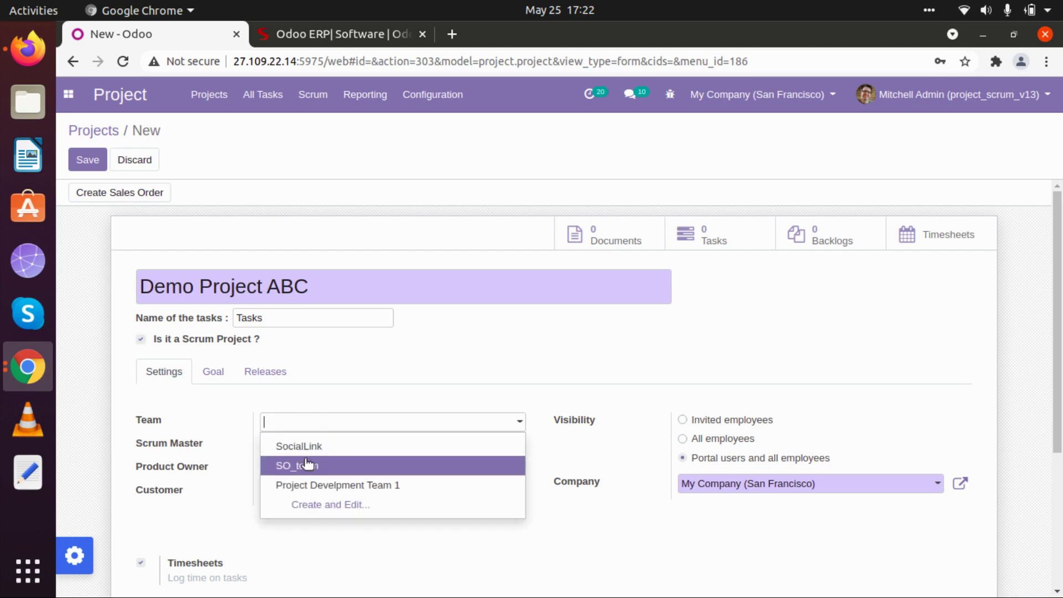
click(314, 483)
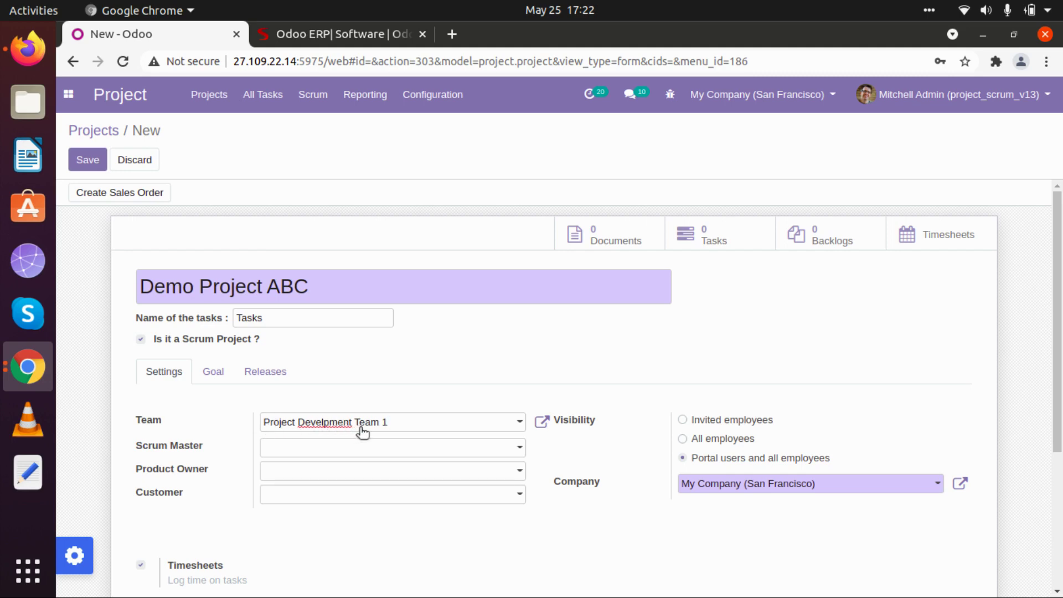
click(281, 446)
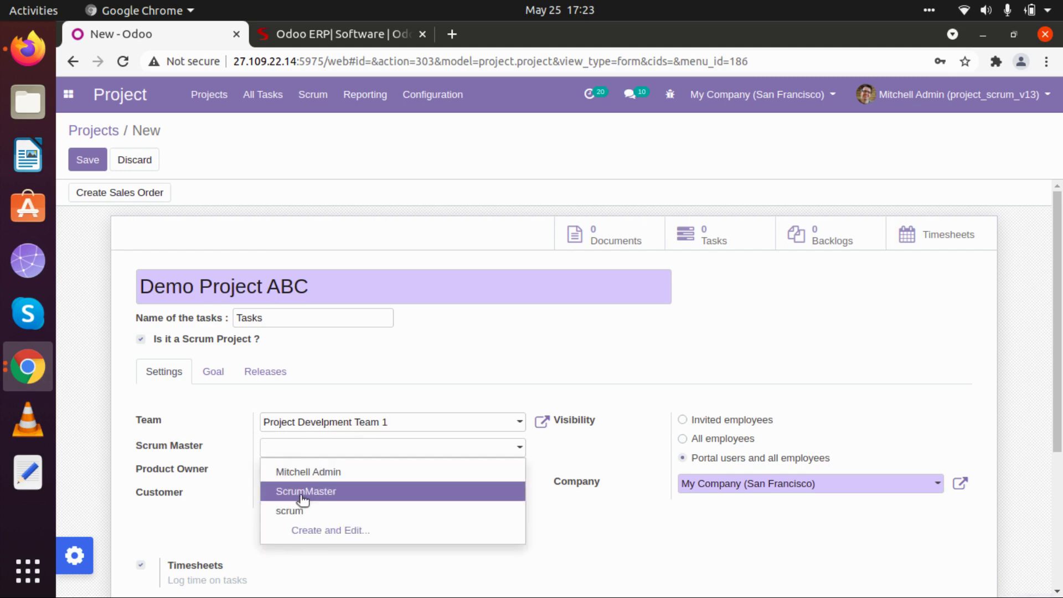
click(303, 490)
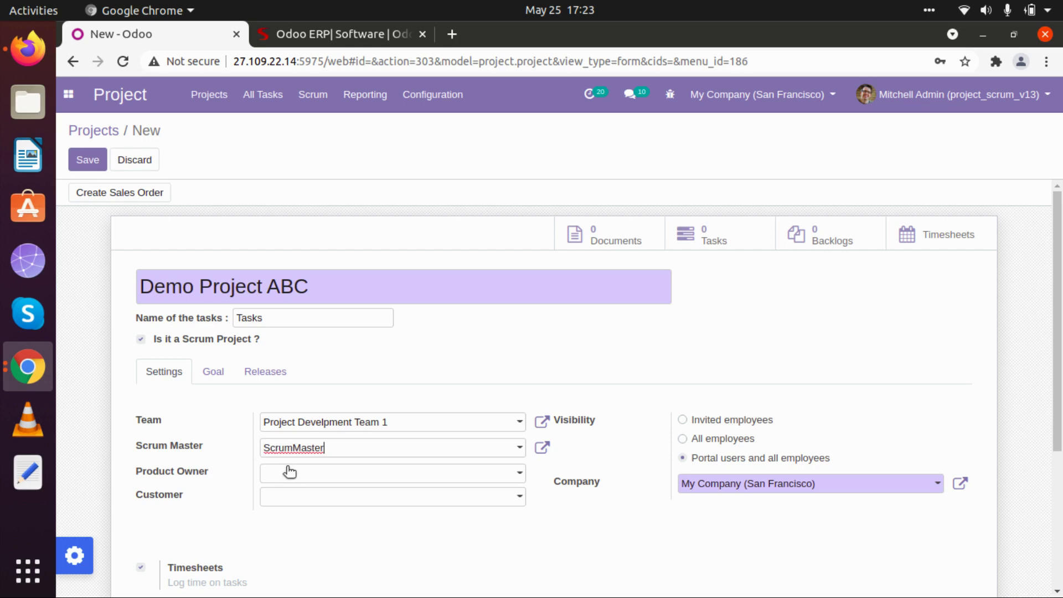
click(288, 471)
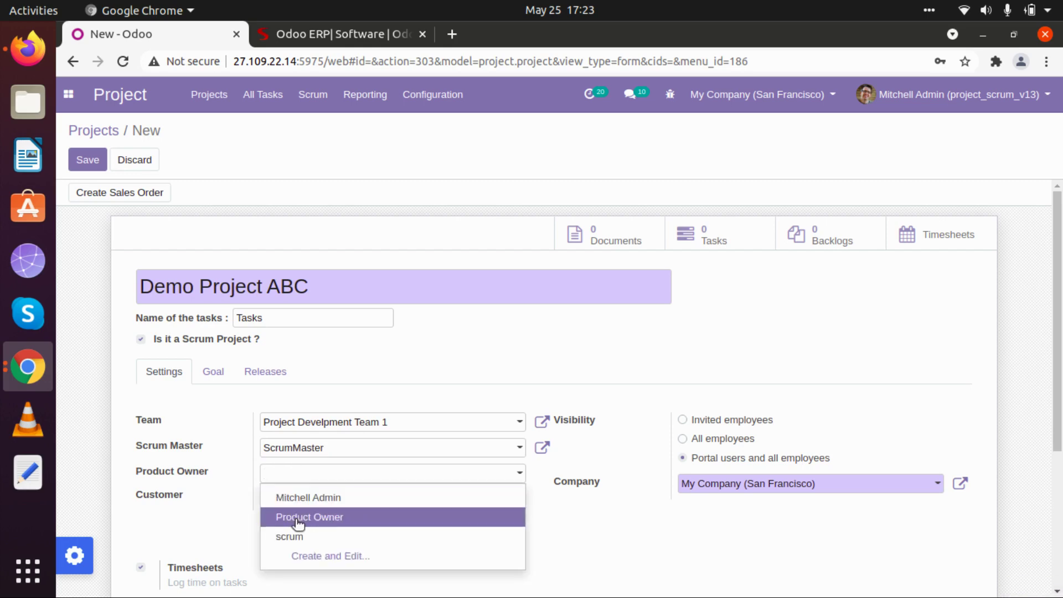
click(297, 517)
Set the project's customer to Deco Addict from the full customer list.
click(295, 500)
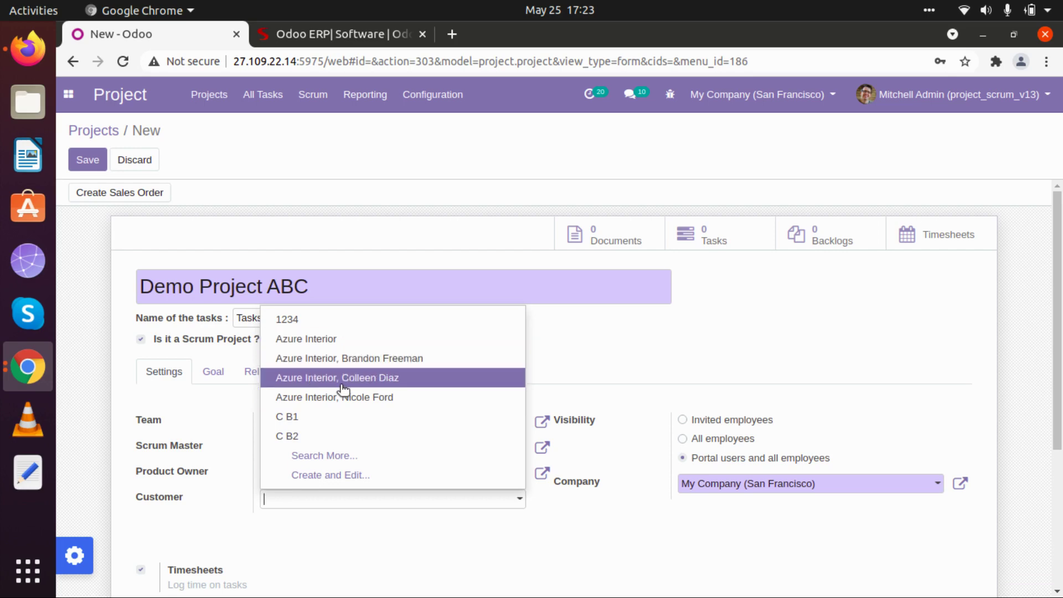
click(340, 437)
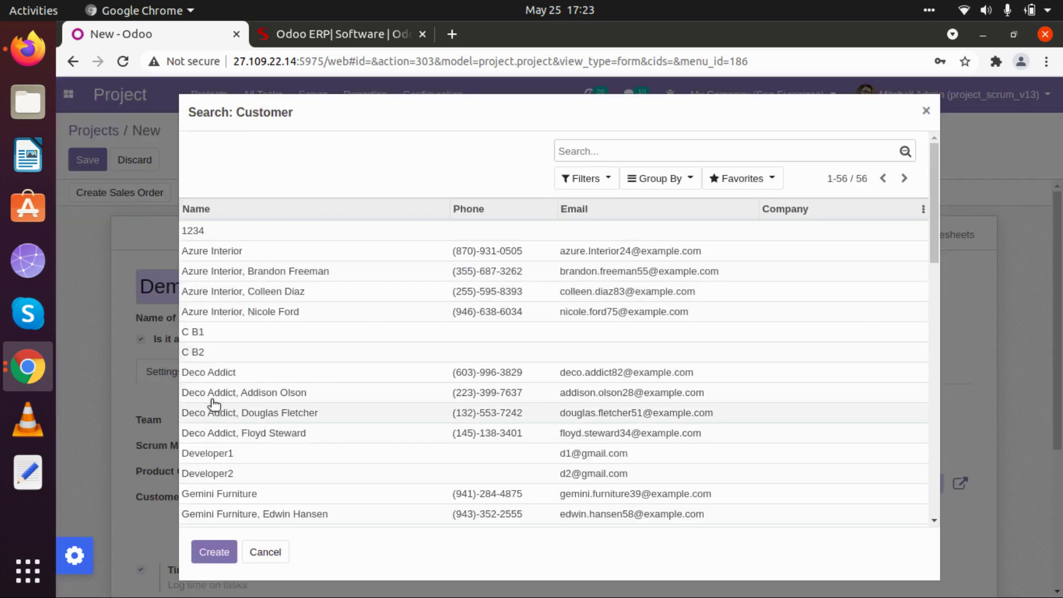
click(216, 371)
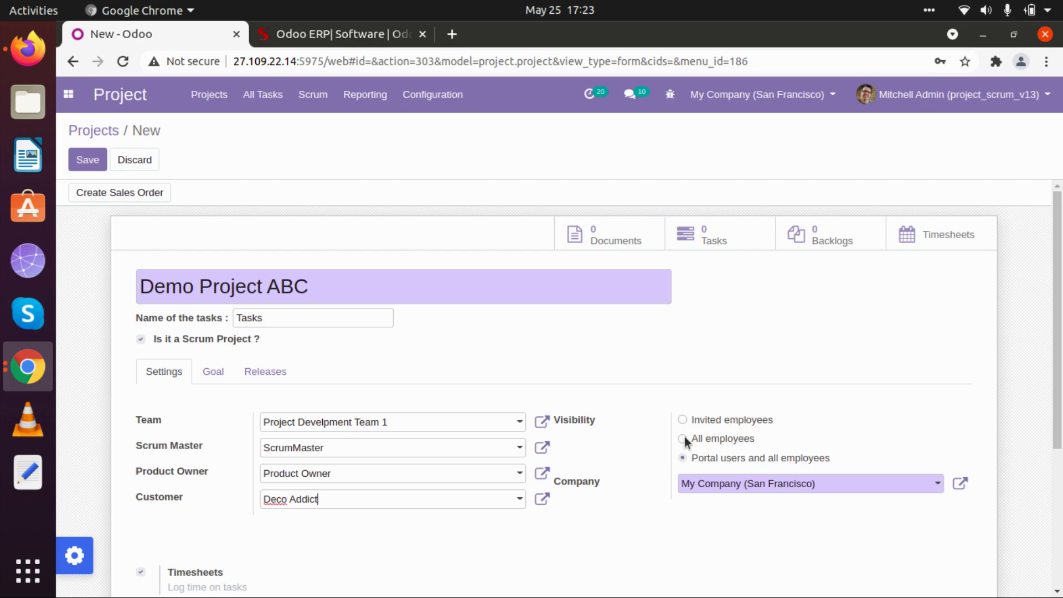
scroll(645, 477, down, 2)
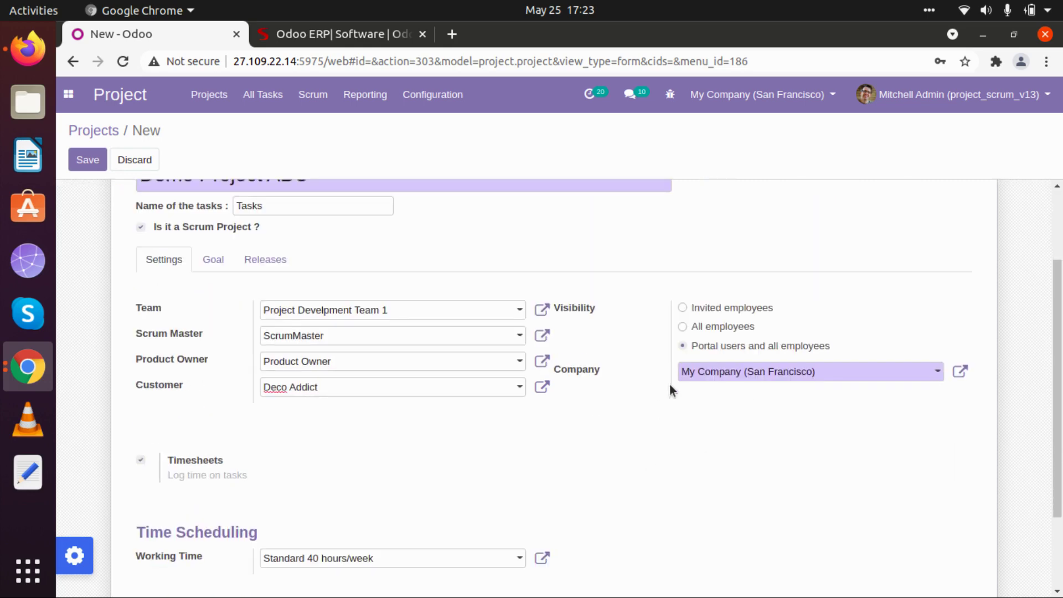
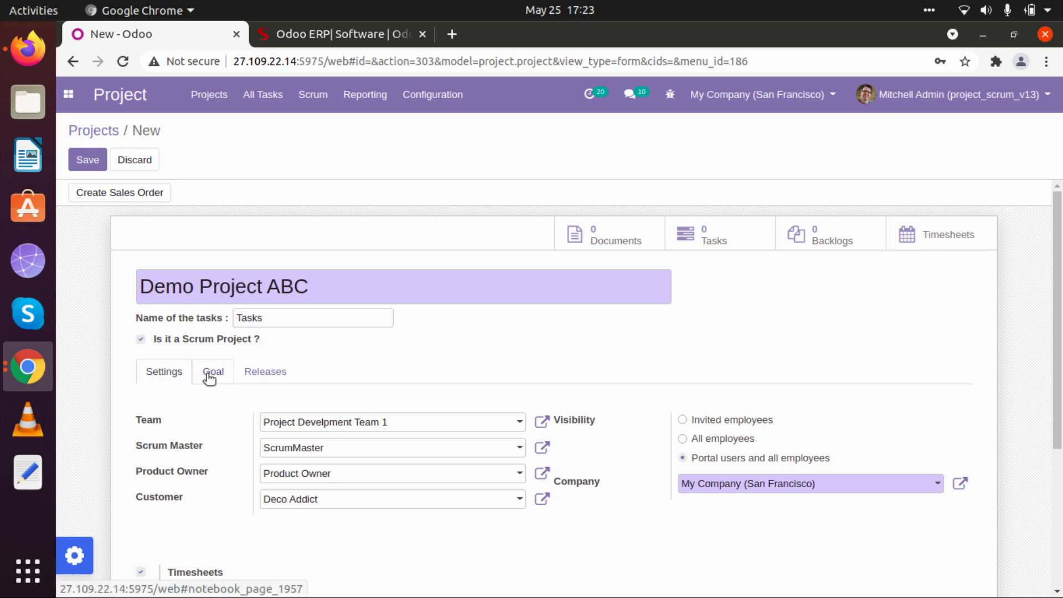
Enter the goal that users will use this project very efficiently, then view the empty Releases list.
click(210, 375)
click(216, 446)
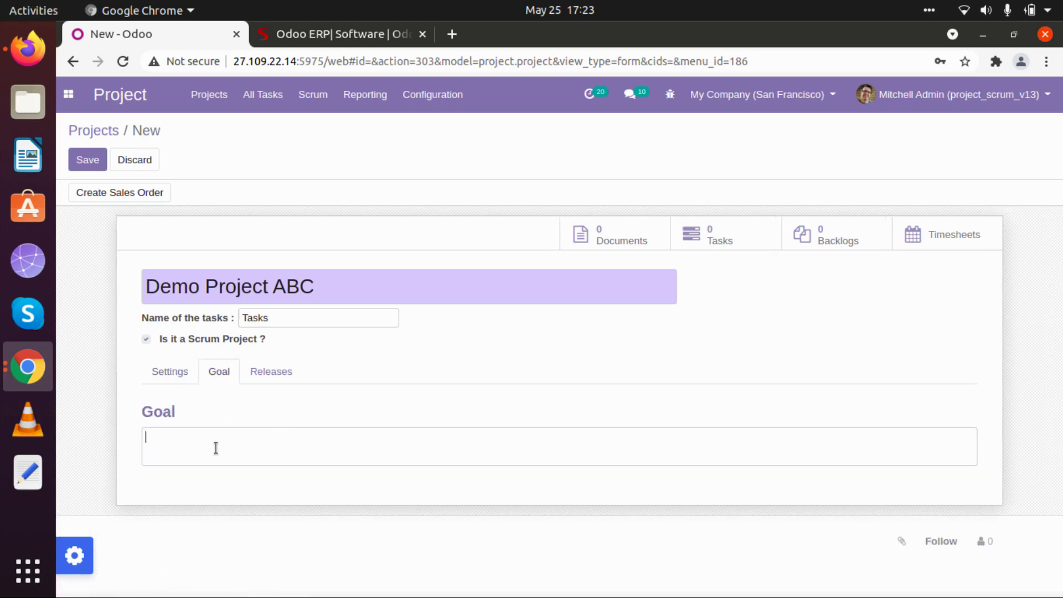
text(Aftre completing of our p)
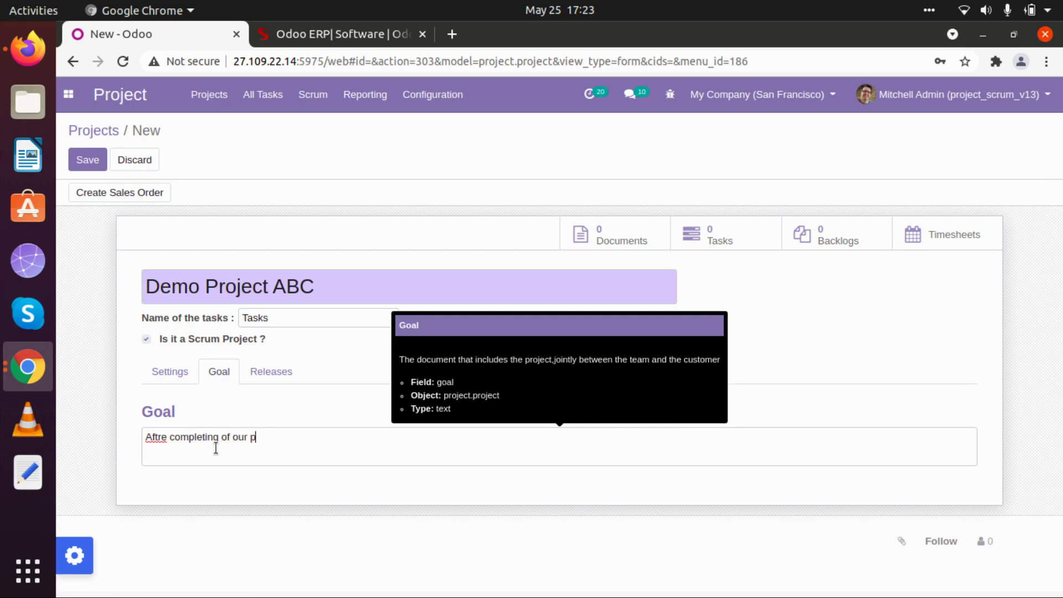
text(roject user will be able to use thi)
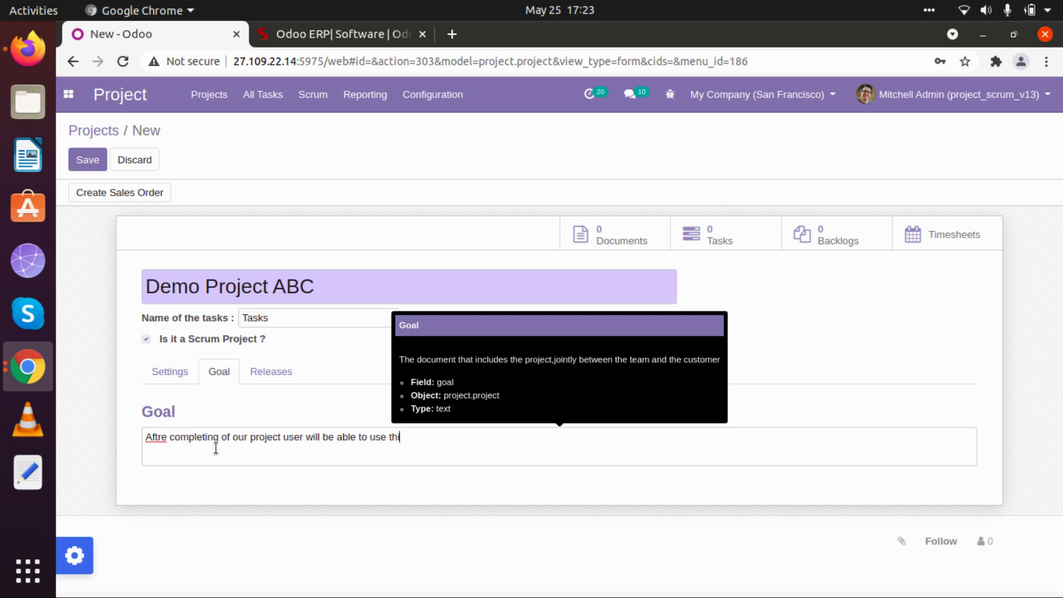
text(s project very efficienrt)
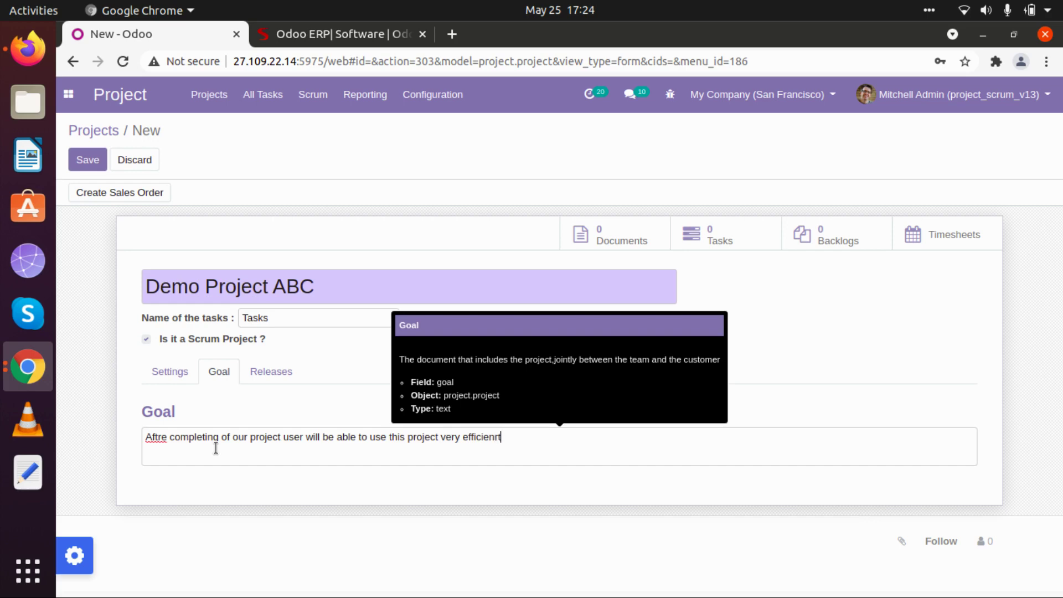
text(ly.)
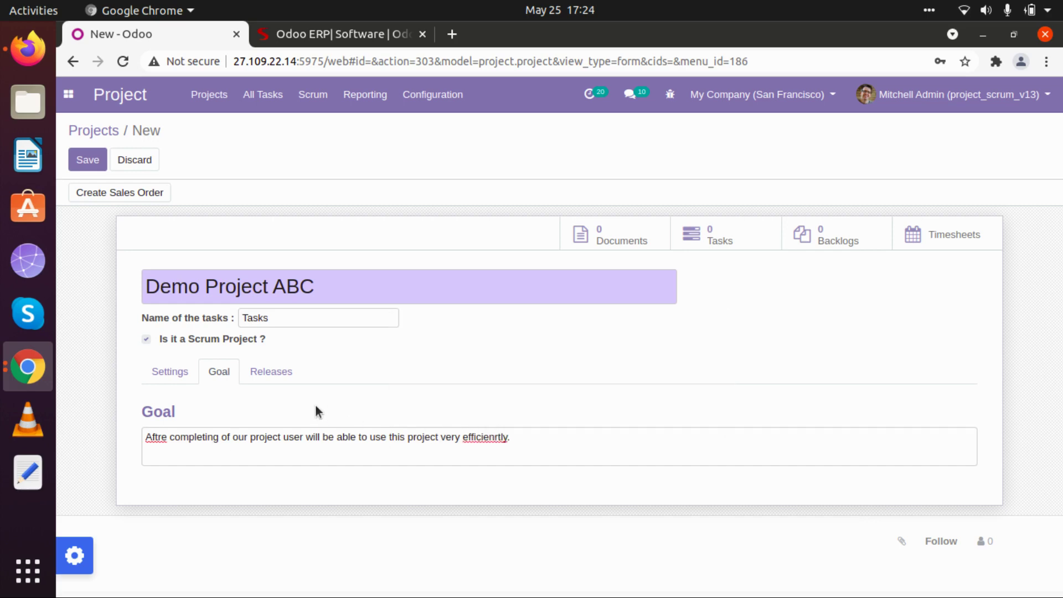
click(271, 371)
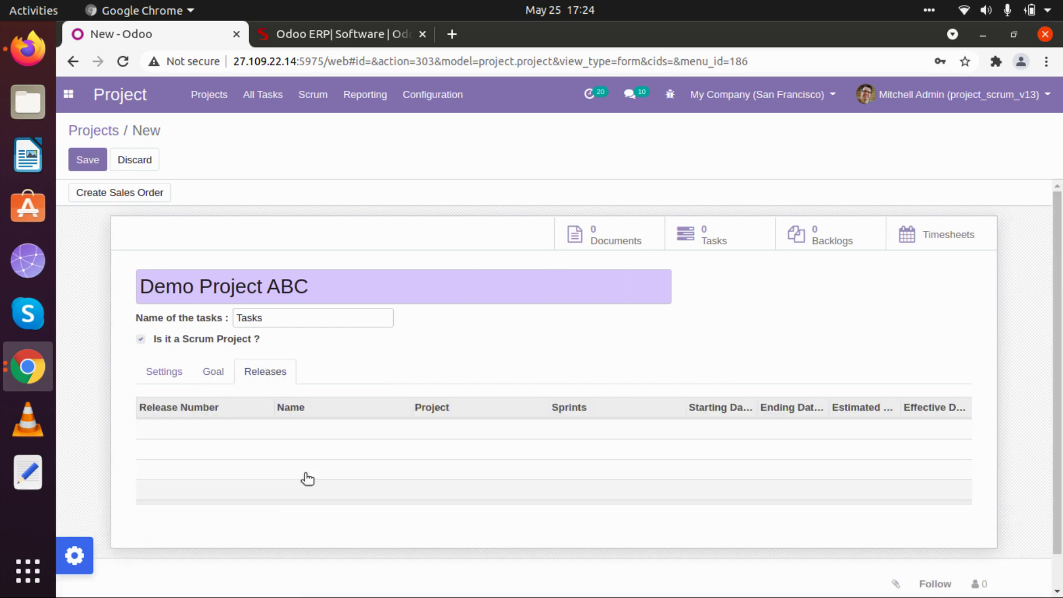
Save Demo Project ABC and open its Documents list, which has no attachments yet.
click(217, 374)
click(84, 163)
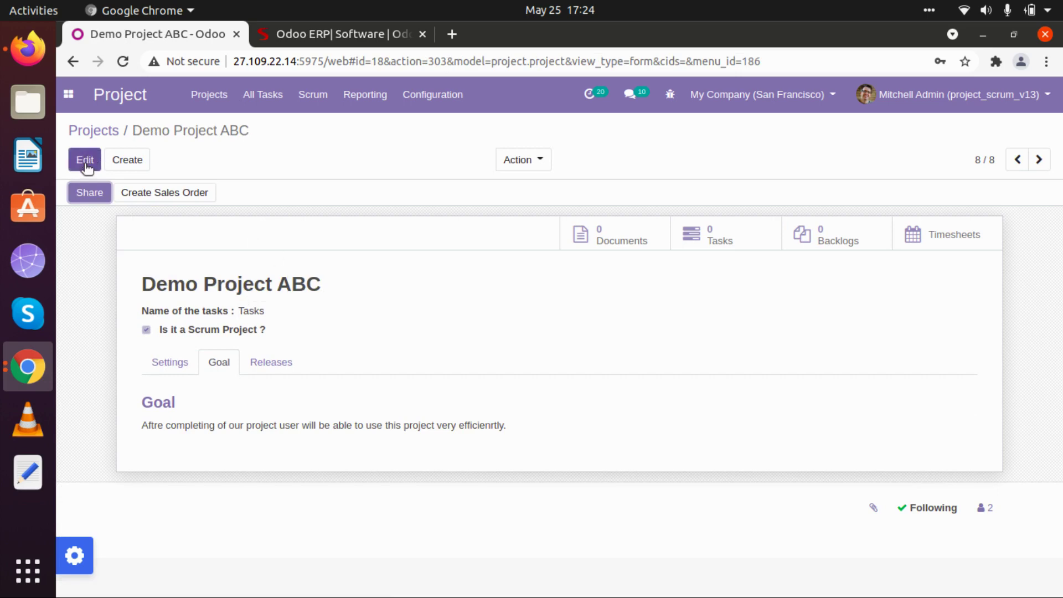
click(84, 161)
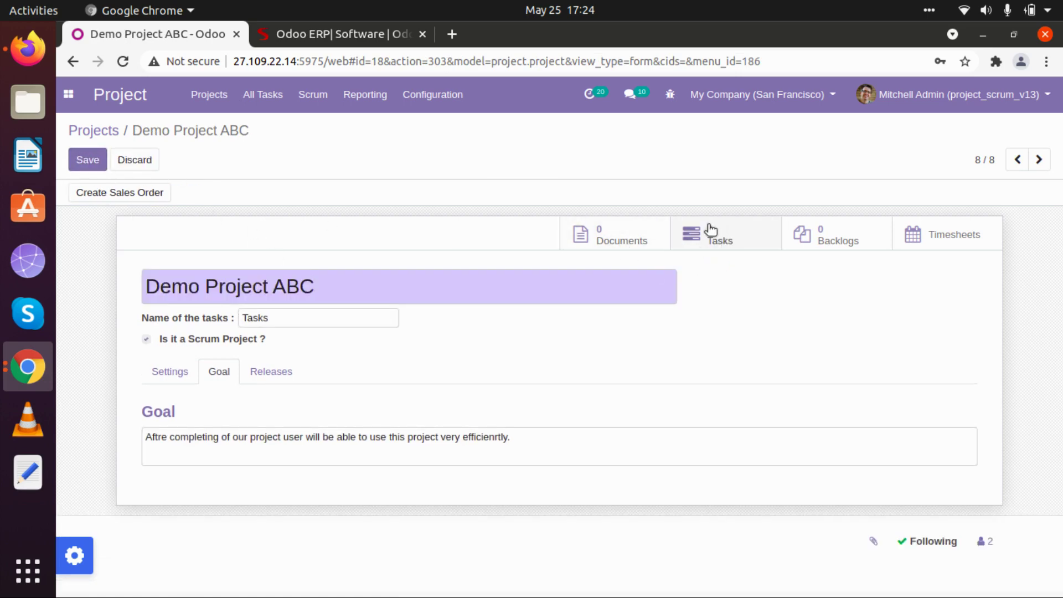
click(600, 236)
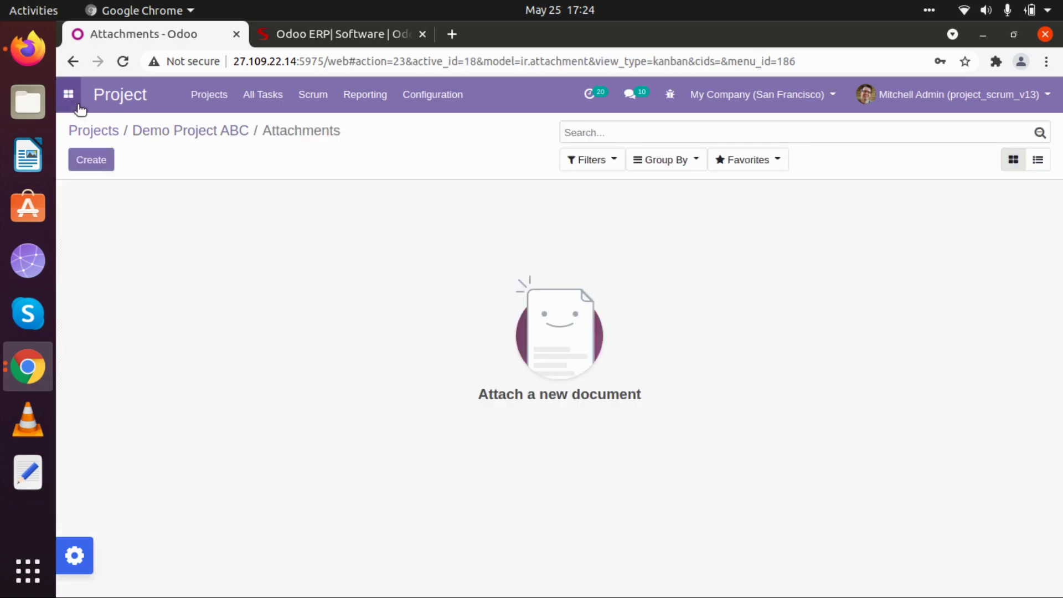
Create attachment 'Doc1' with Serpent_Brochure.pdf from Desktop/SerpentCS and save it.
click(96, 161)
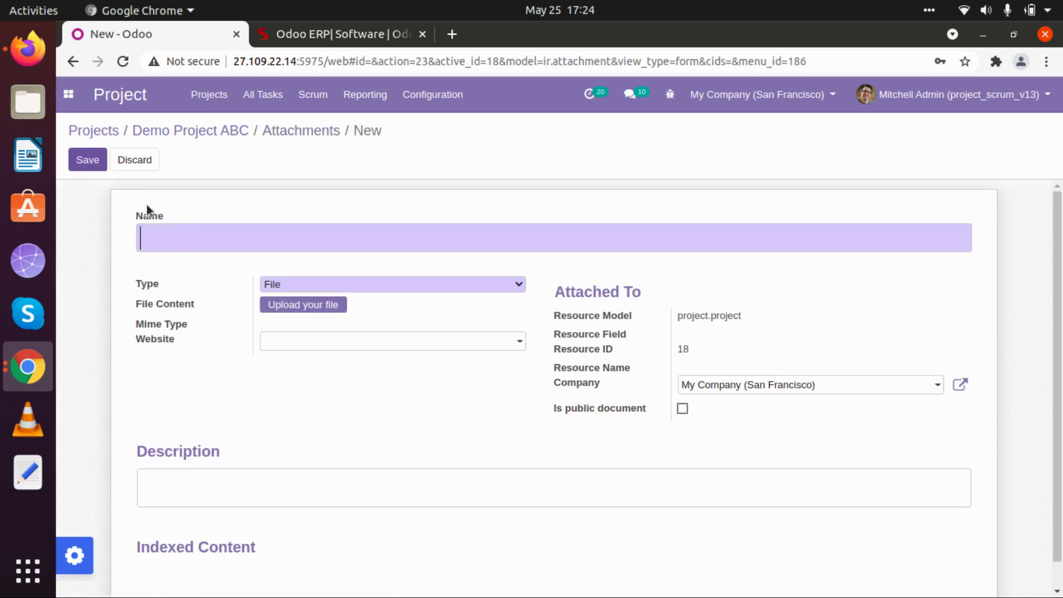
click(186, 239)
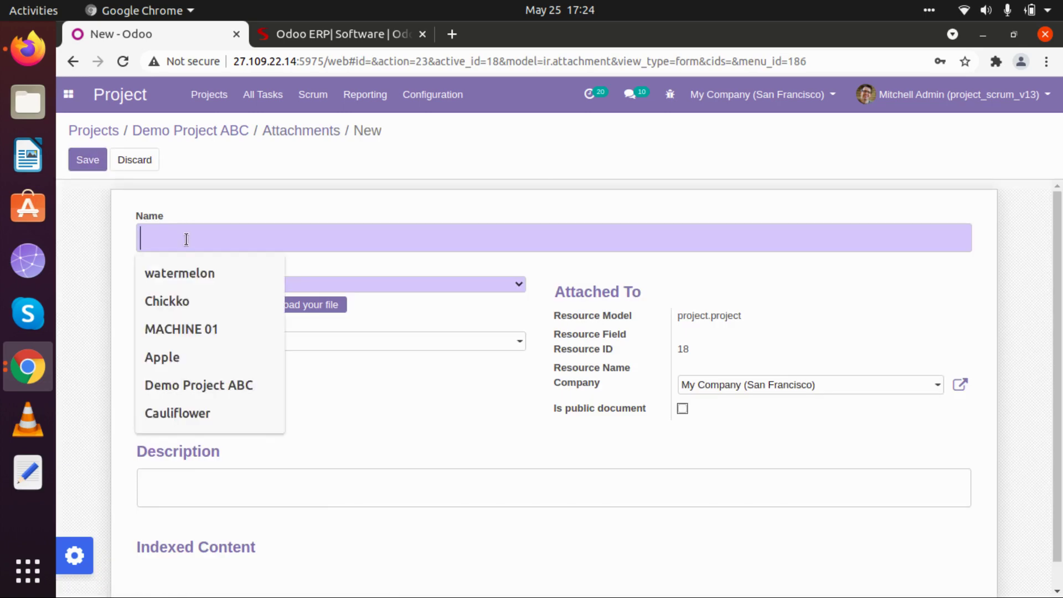
text(Doc1)
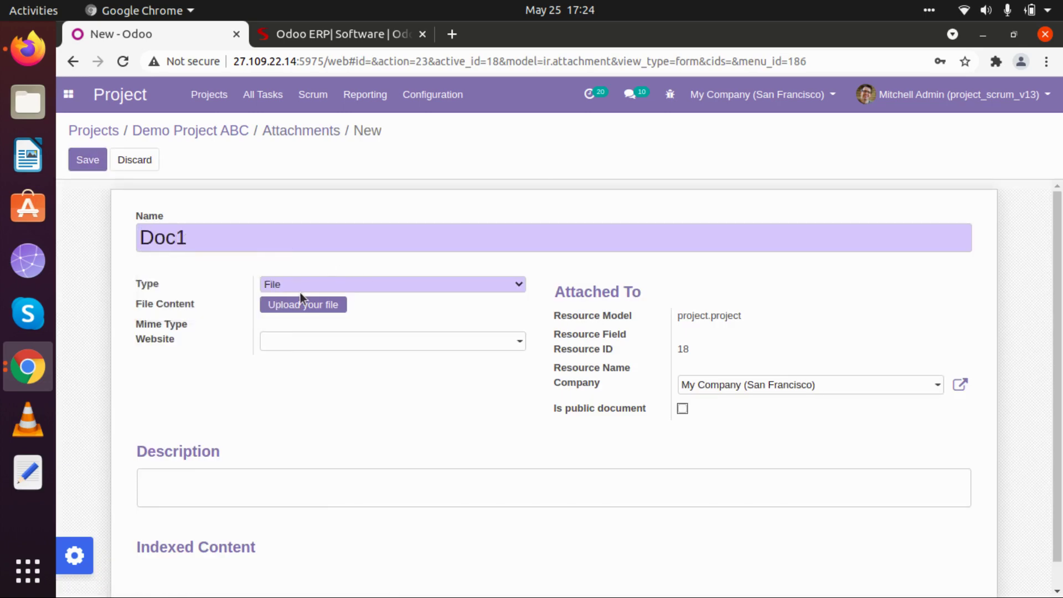
click(305, 304)
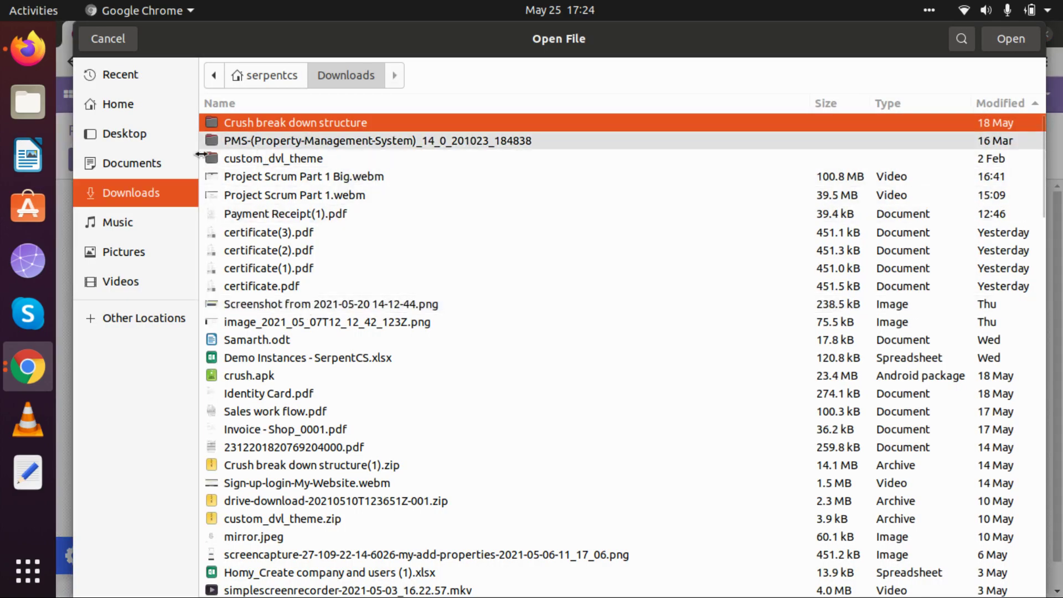
click(129, 132)
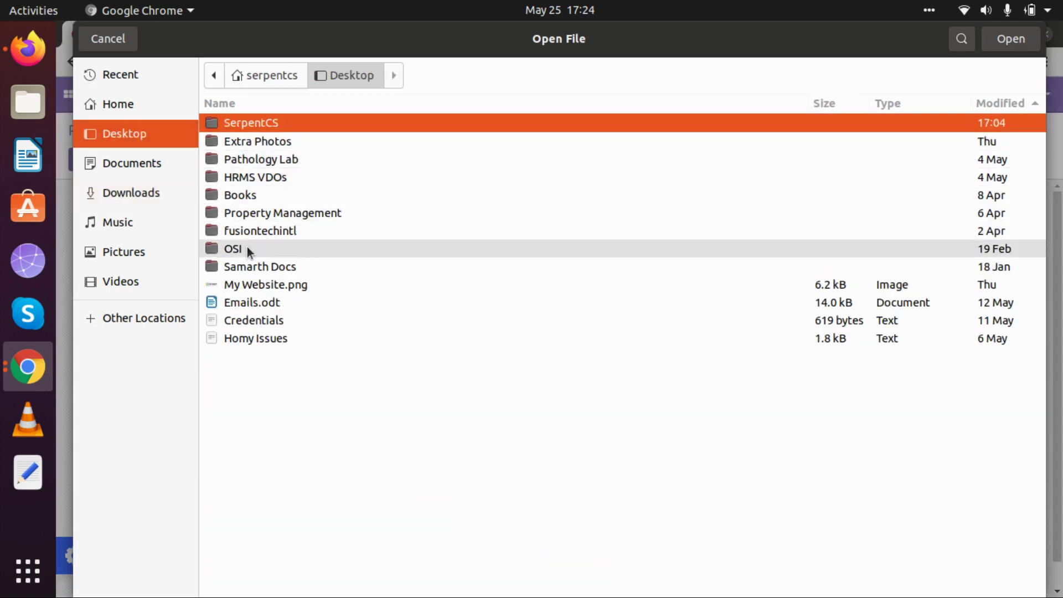
double_click(254, 125)
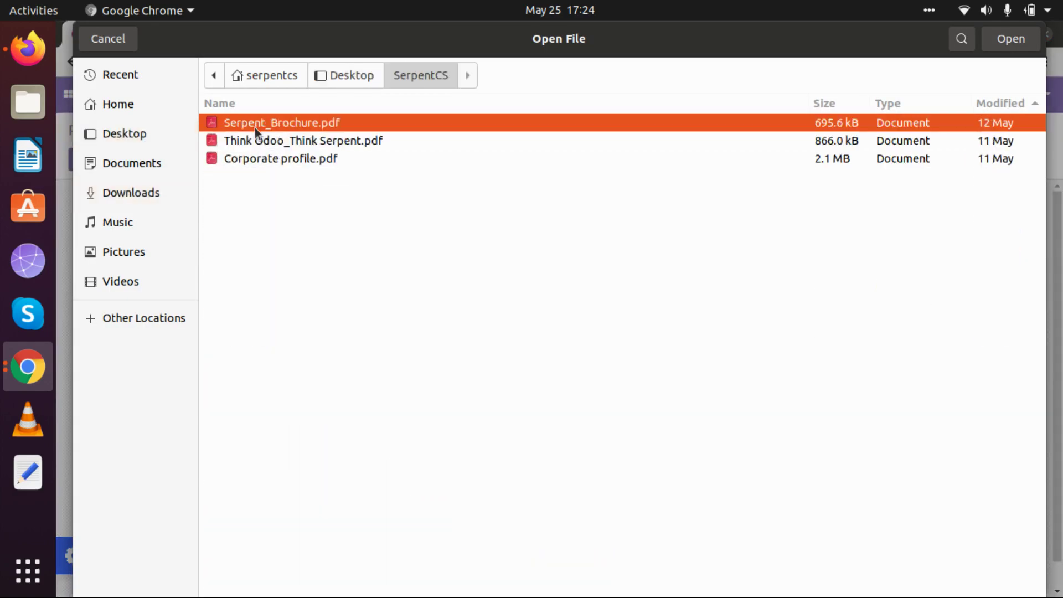
double_click(255, 122)
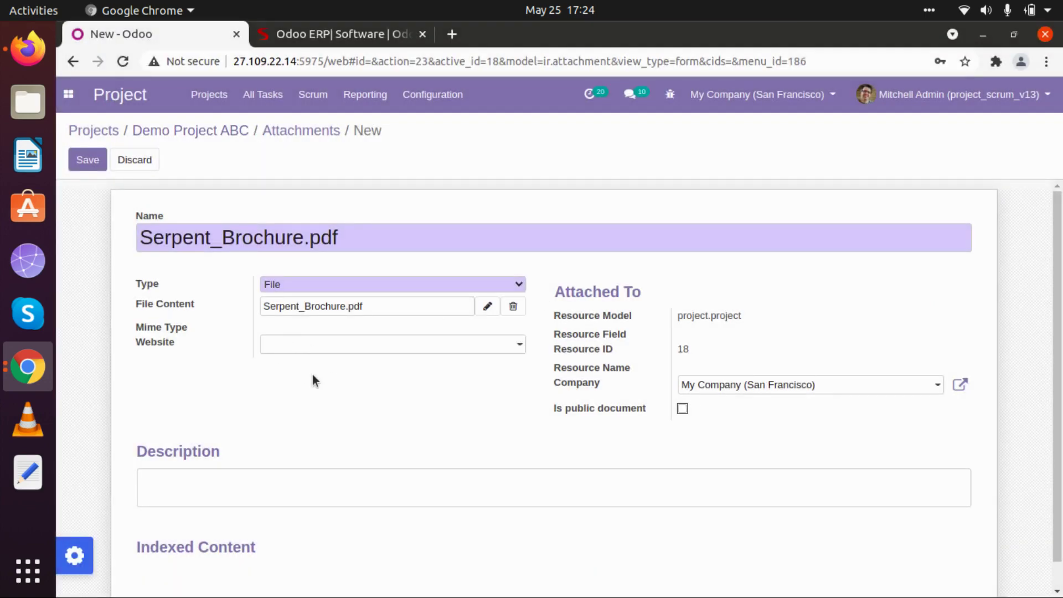
click(89, 160)
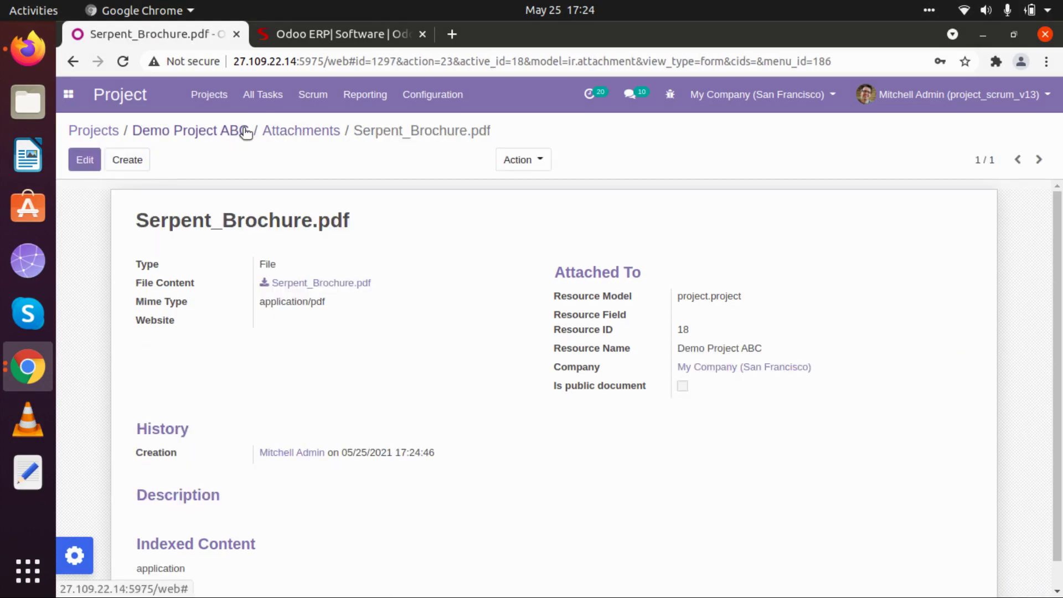
Return to Demo Project ABC, which now shows 1 document.
click(209, 130)
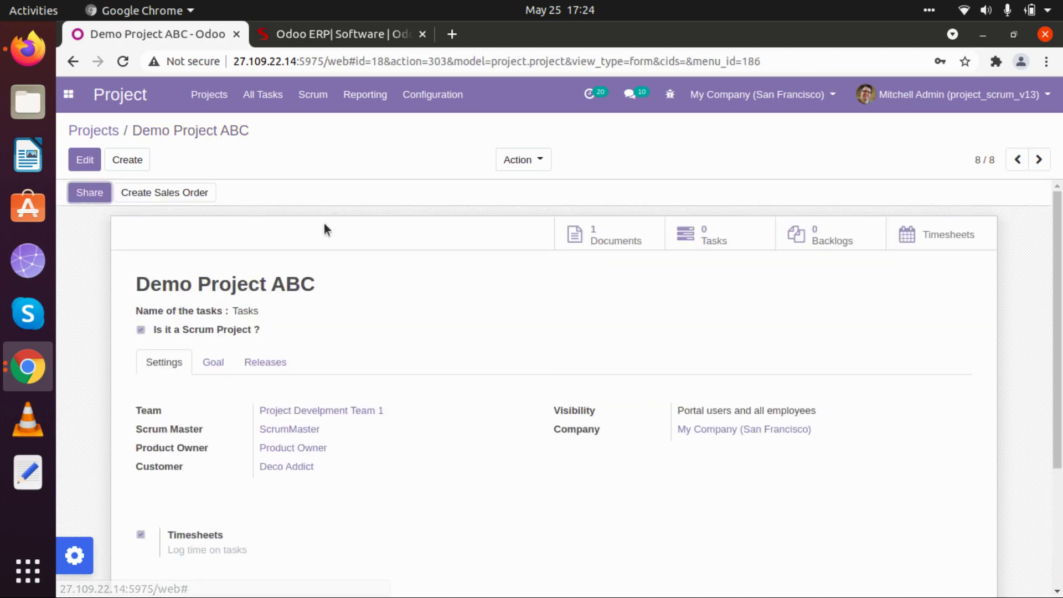
scroll(575, 275, down, 3)
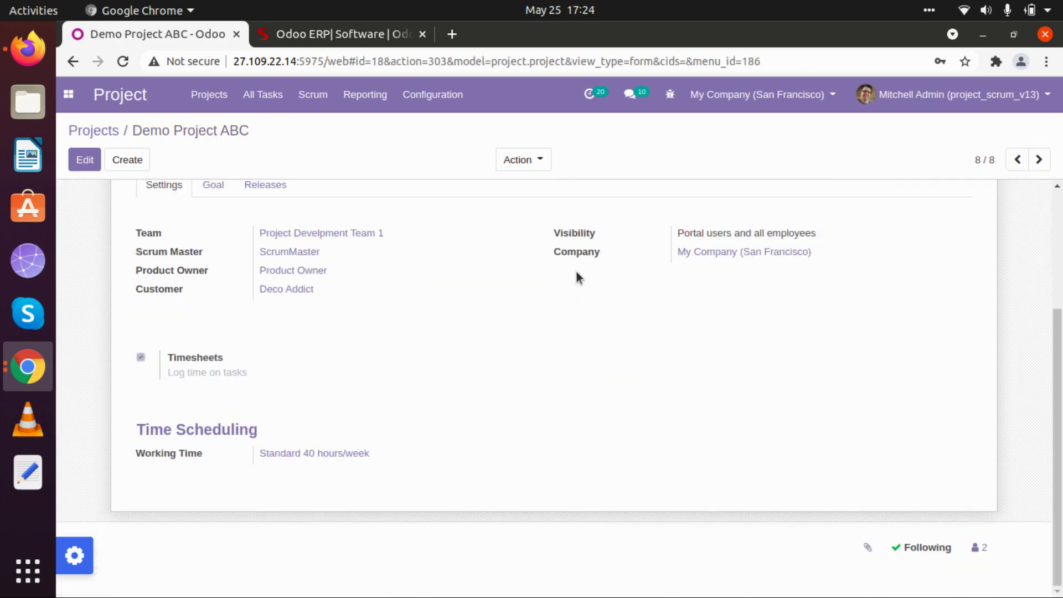
scroll(576, 275, up, 3)
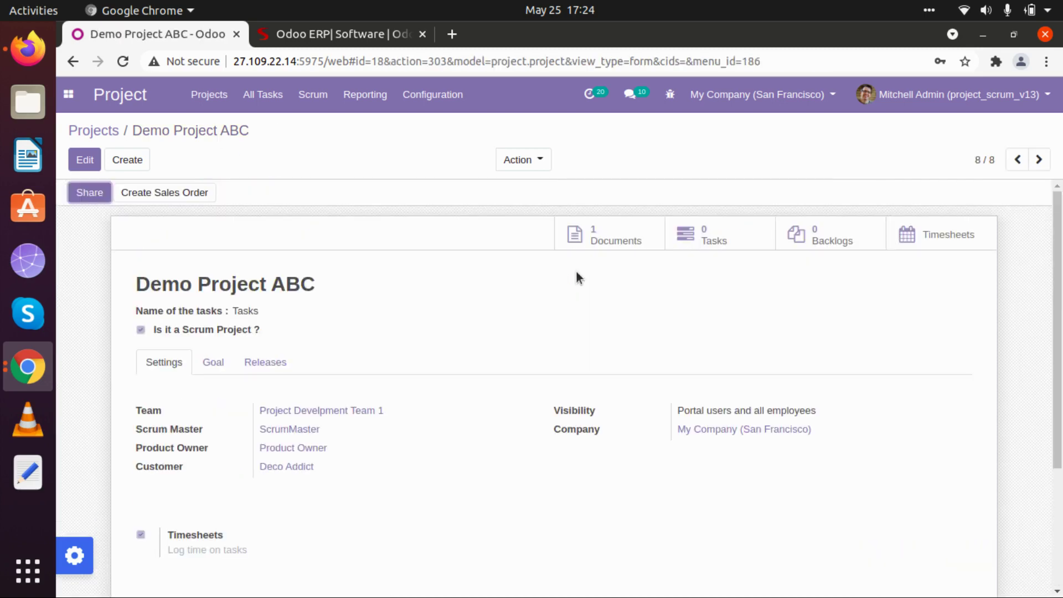
Add a 'Login Screen' task assigned to Developer1 in the New stage of the task board.
click(721, 240)
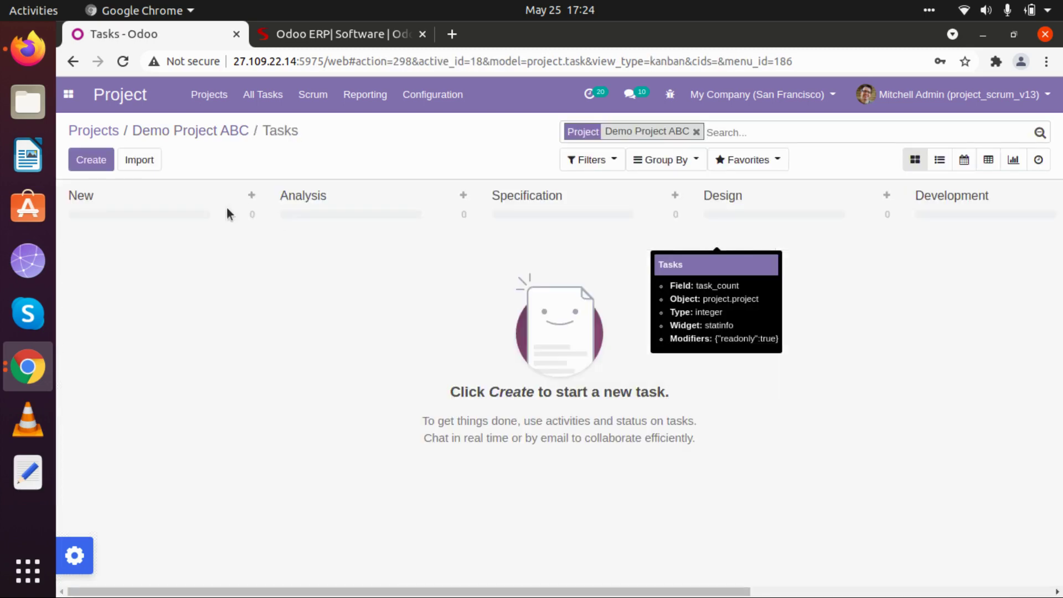
click(91, 159)
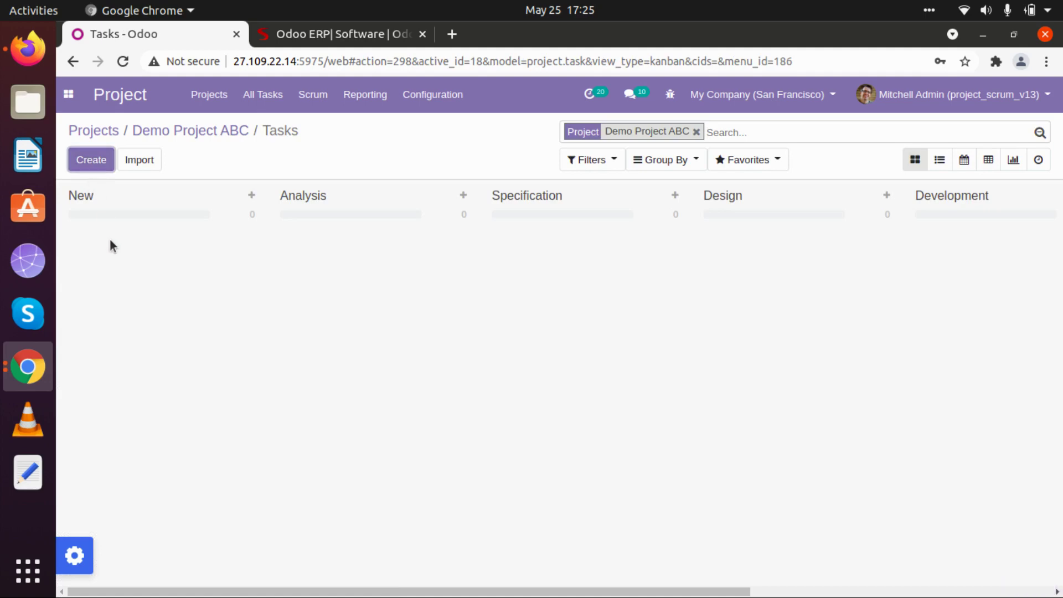
text(Login Screen)
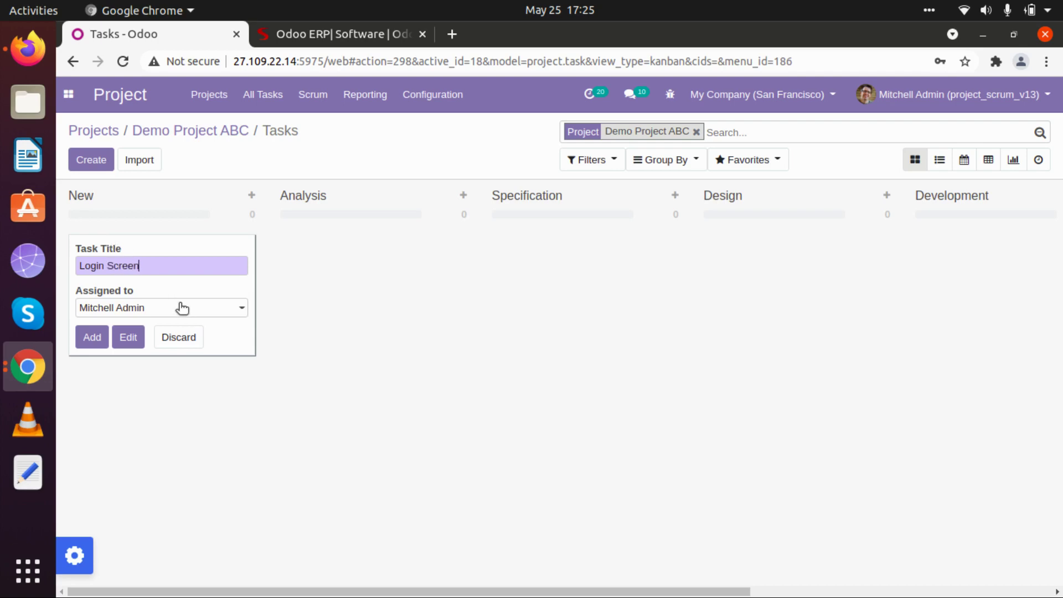
click(144, 311)
click(148, 334)
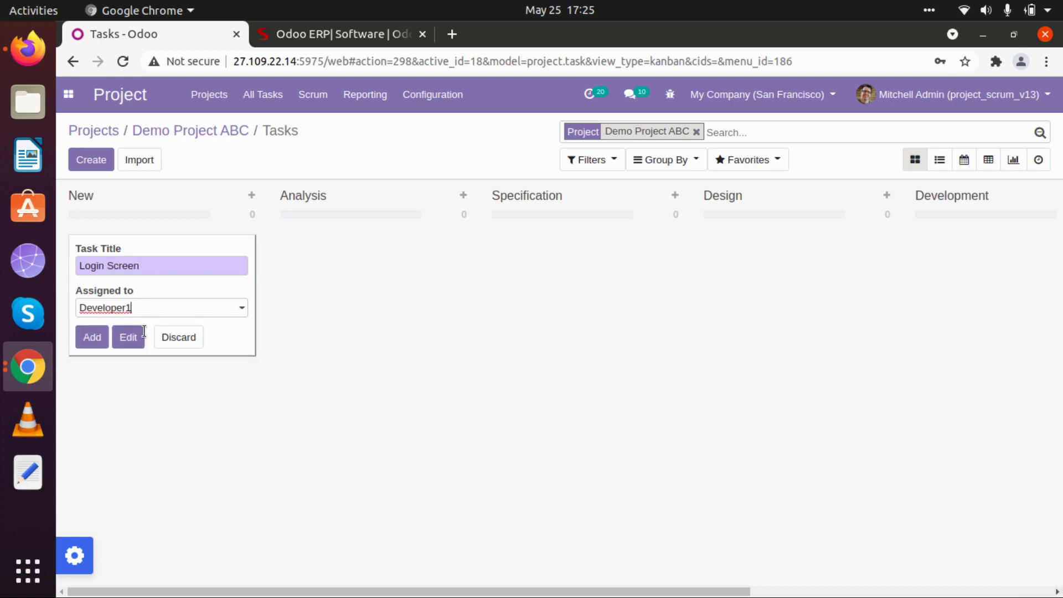
click(92, 339)
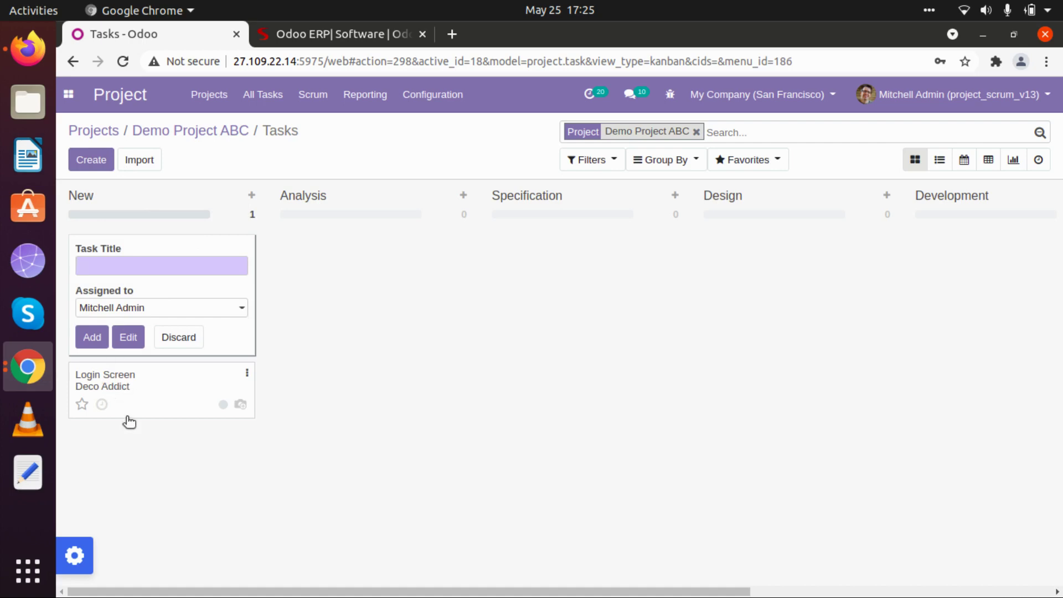
Add a 'Registration Screen Design' task assigned to Developer2 in the New column.
click(86, 158)
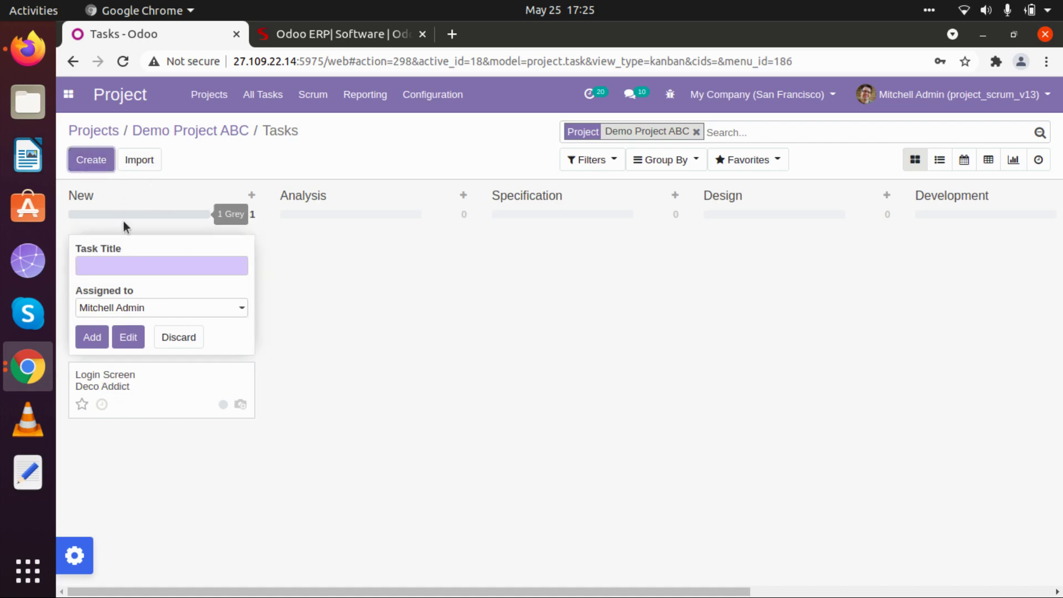
click(128, 260)
text(Registration Screen Design)
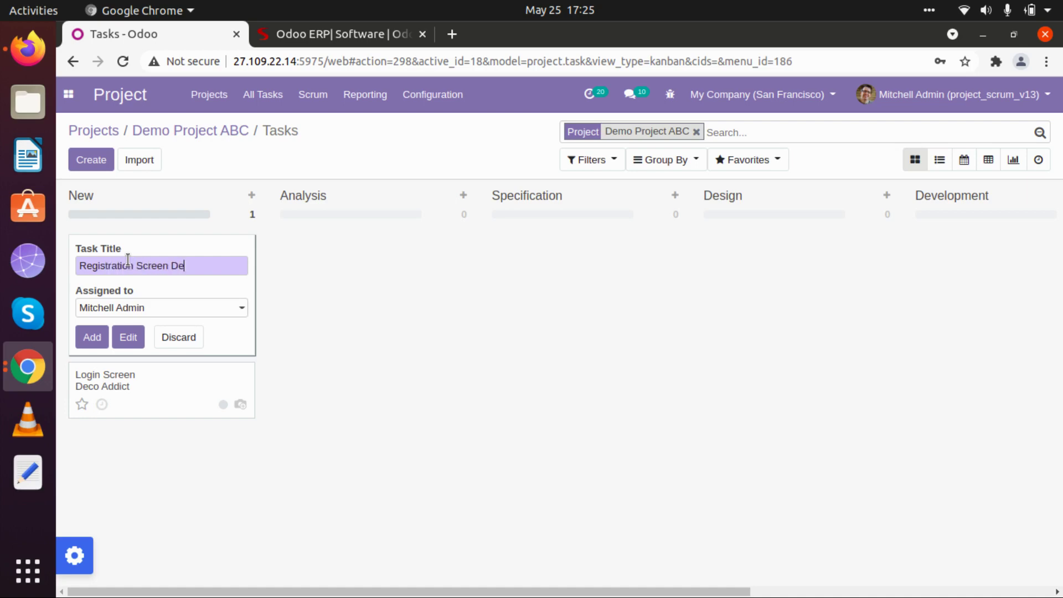
click(130, 308)
click(125, 350)
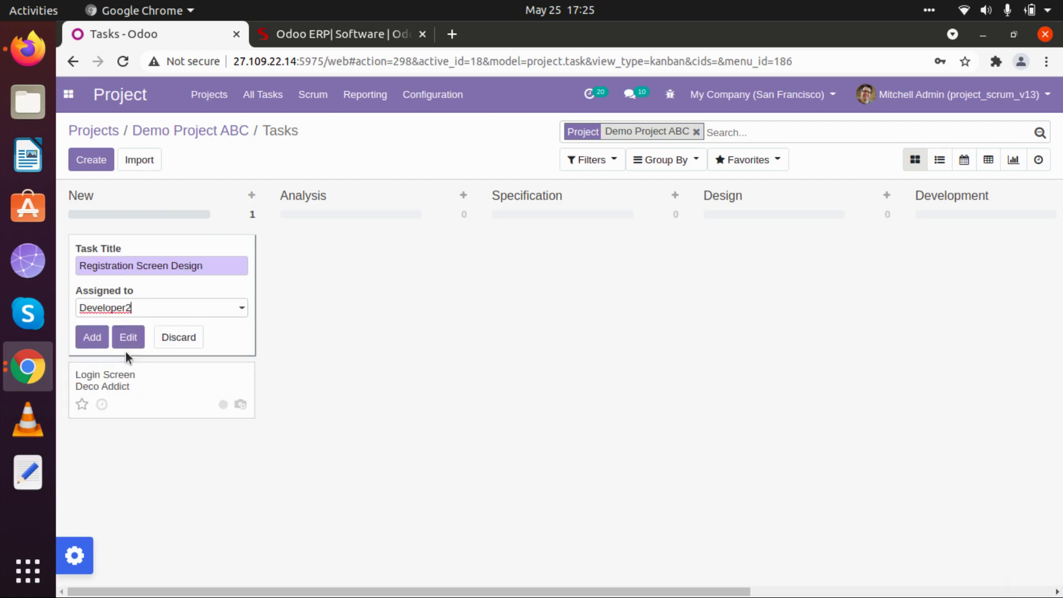
click(93, 338)
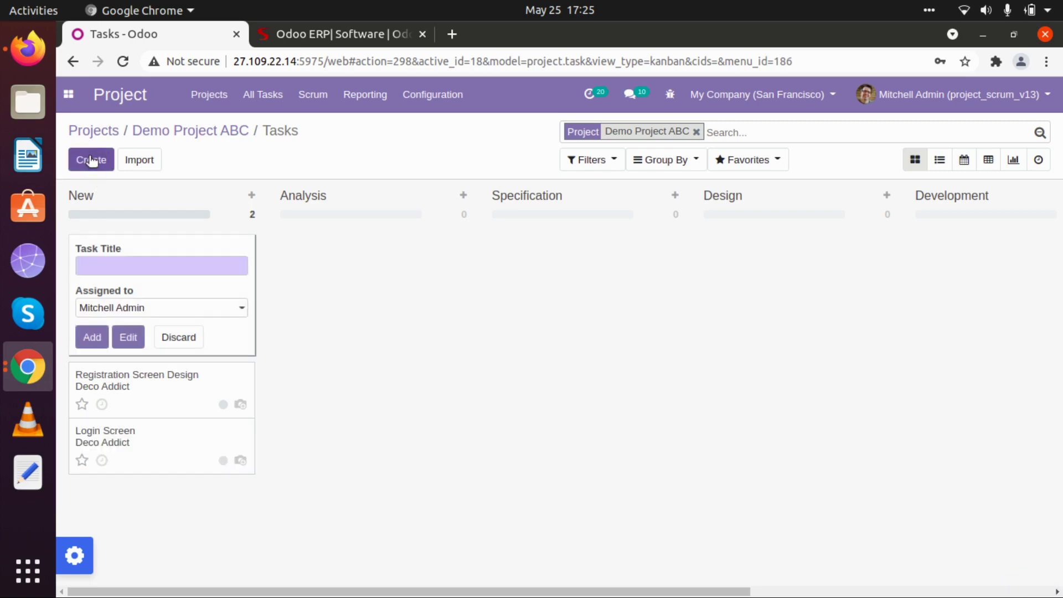
Add a 'Backend Design' task assigned to another team member and close the quick-create form.
click(110, 268)
text(B)
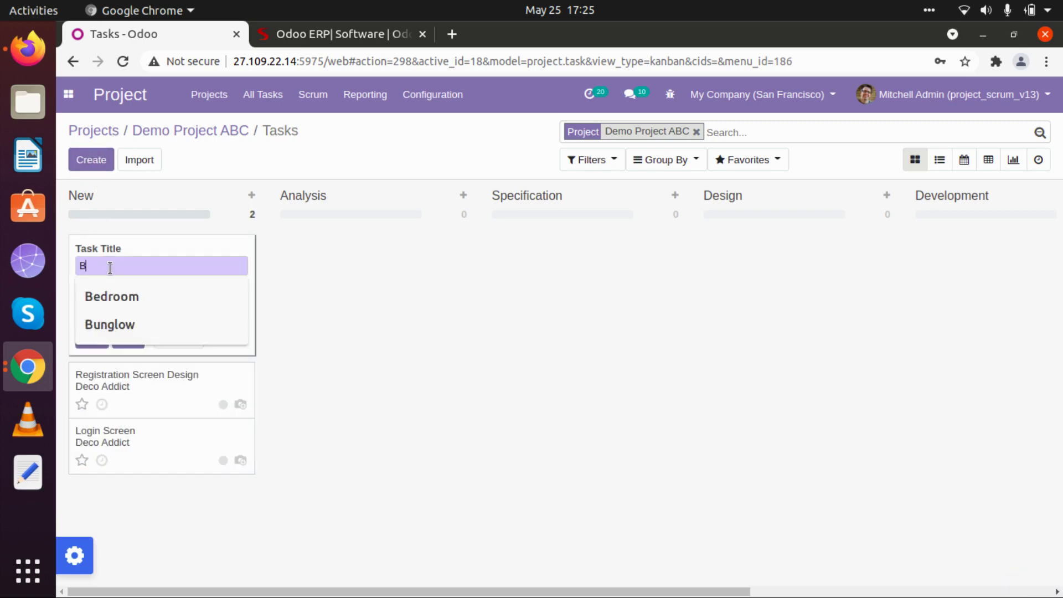
text(ackend D)
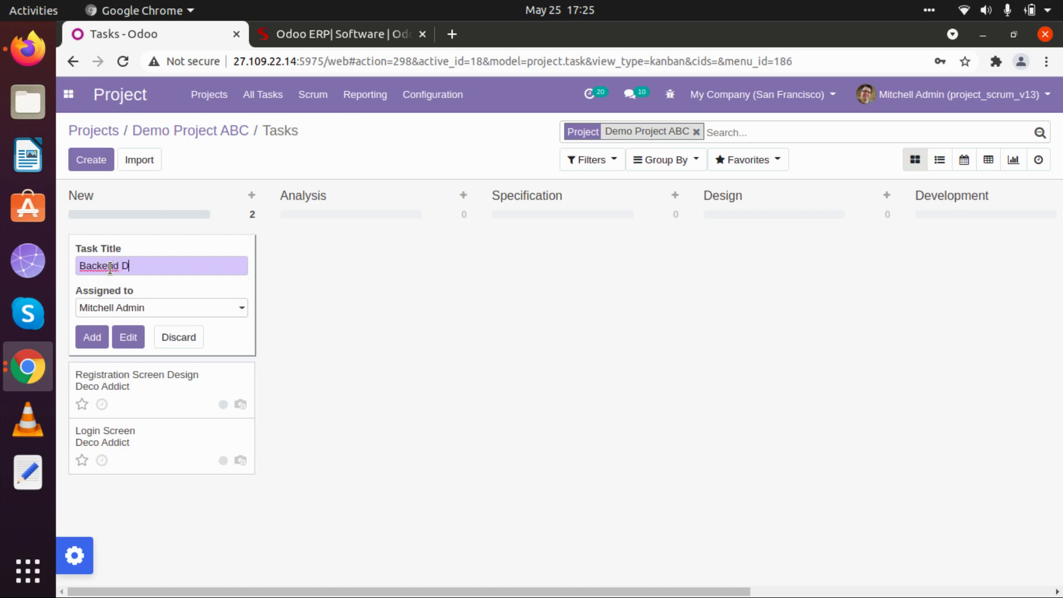
text(esign)
double_click(124, 308)
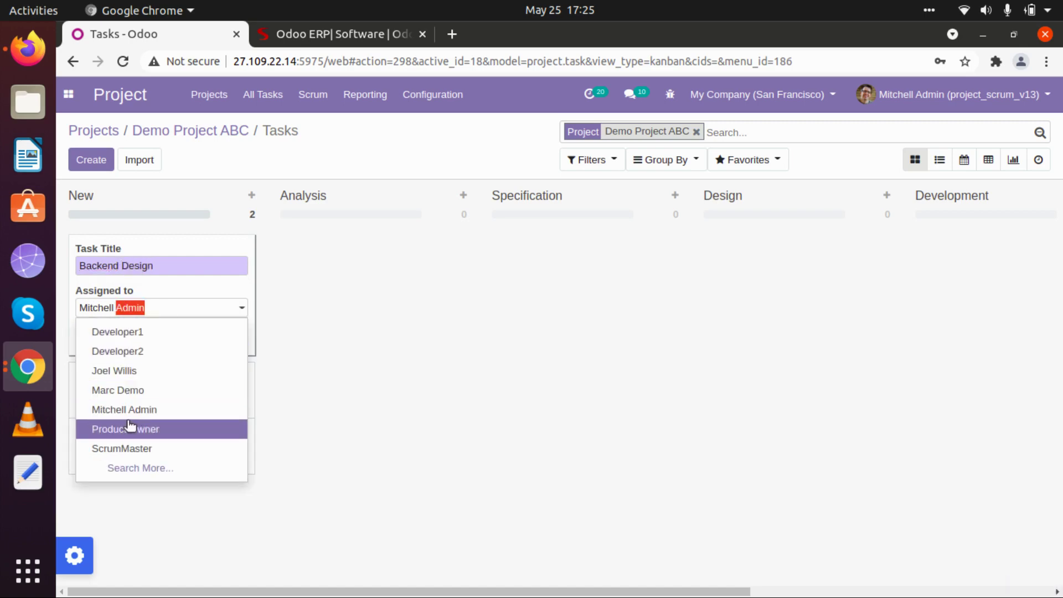
click(119, 372)
click(95, 335)
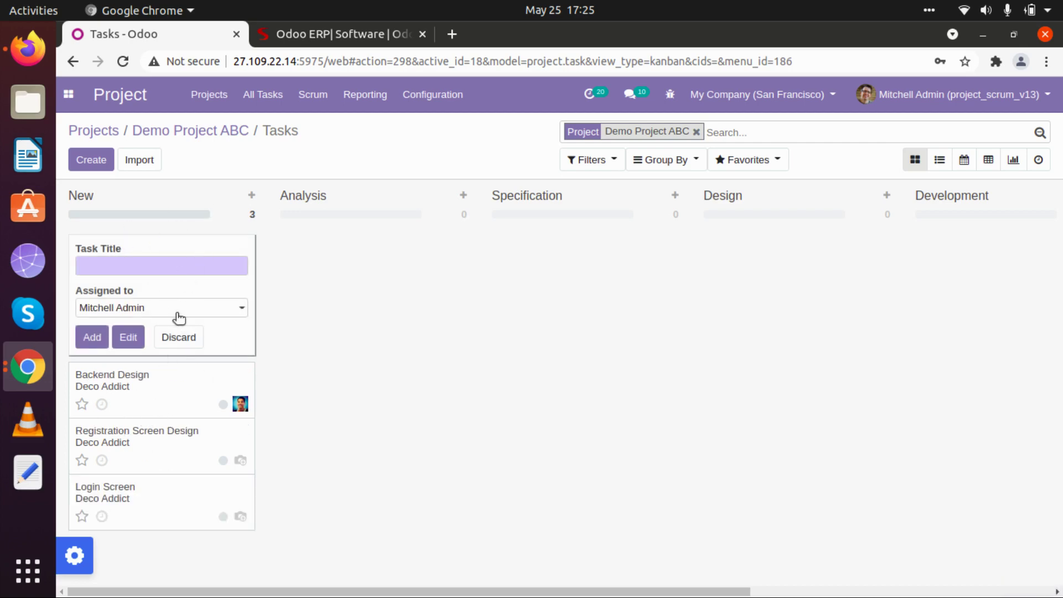
click(175, 338)
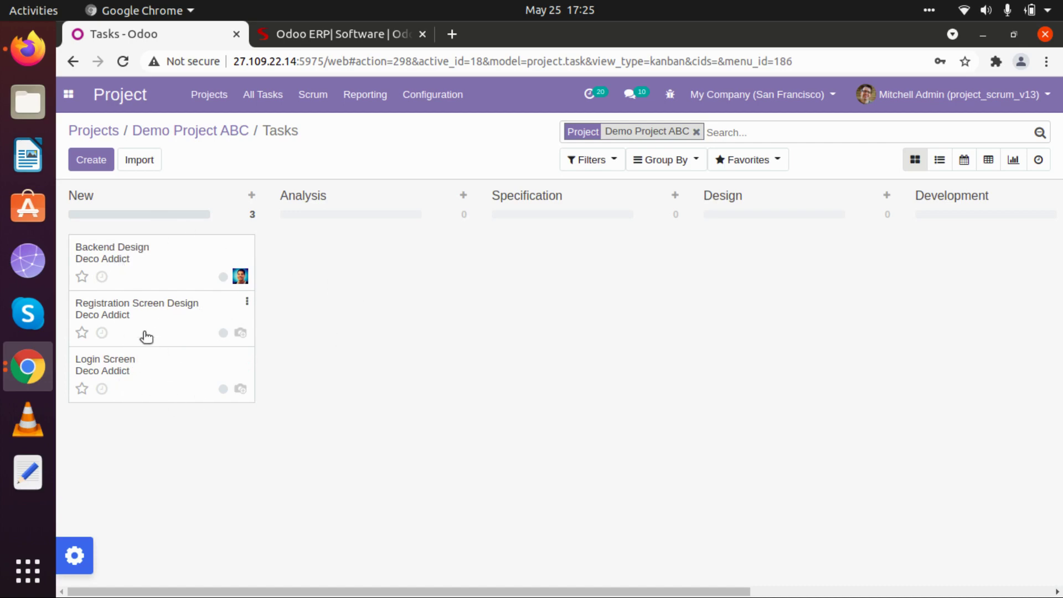
Give Login Screen a 06/01/2021 deadline and a description asking to complete it within one week.
click(130, 368)
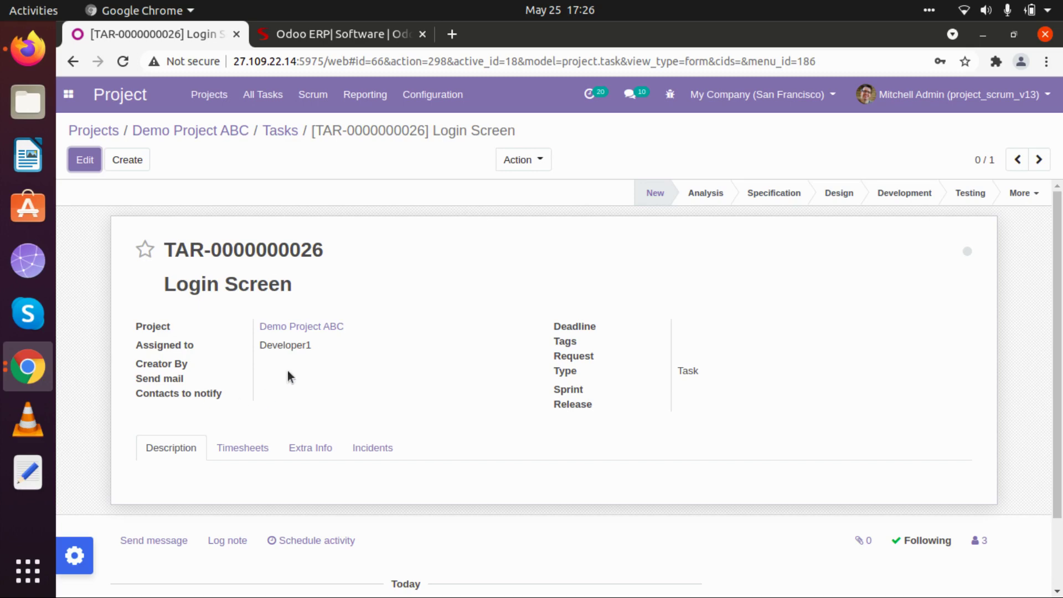
click(84, 160)
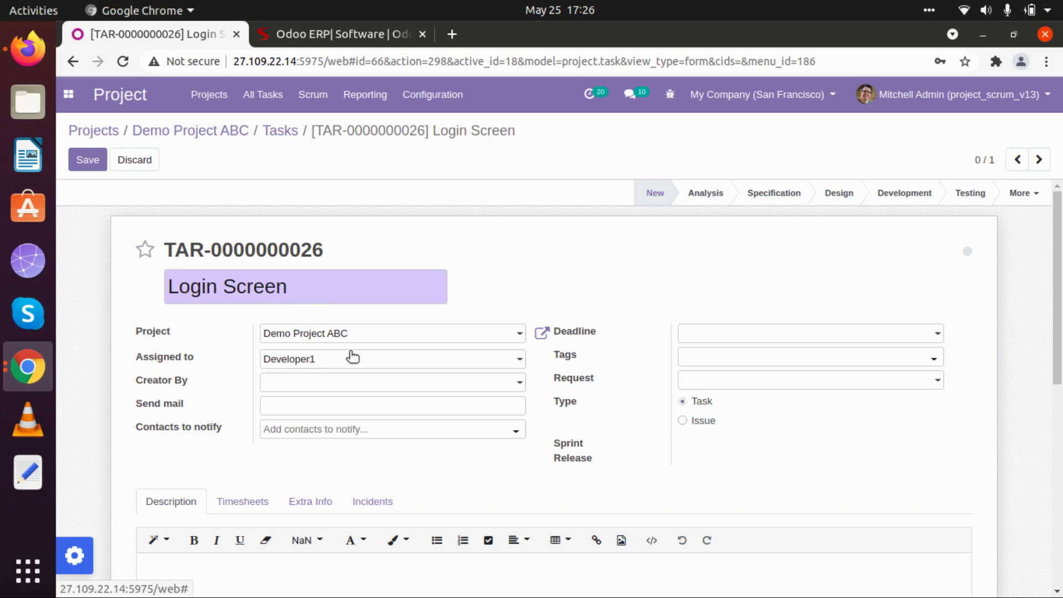
click(707, 338)
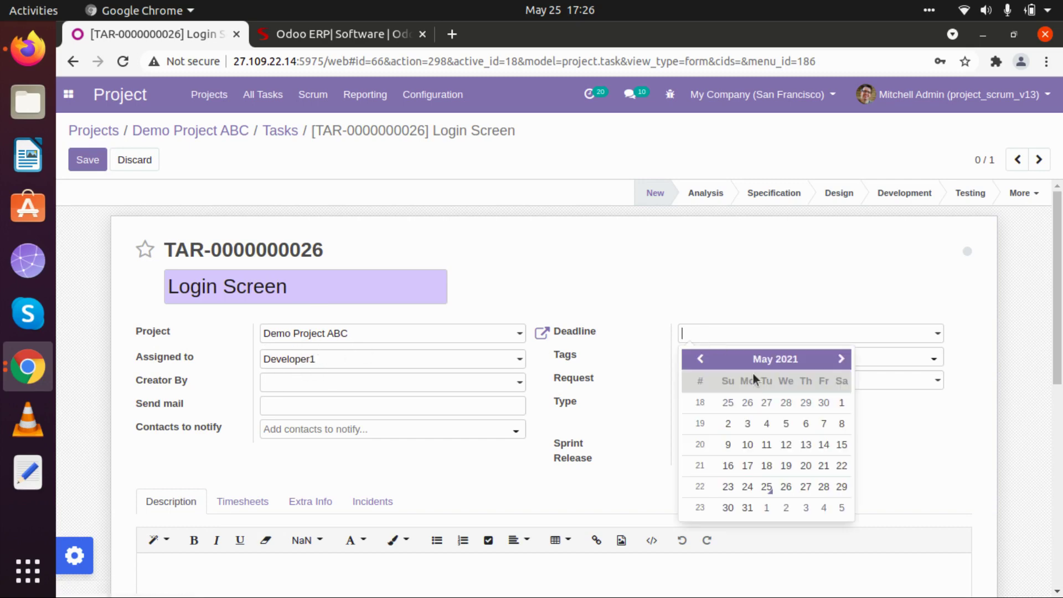
click(769, 508)
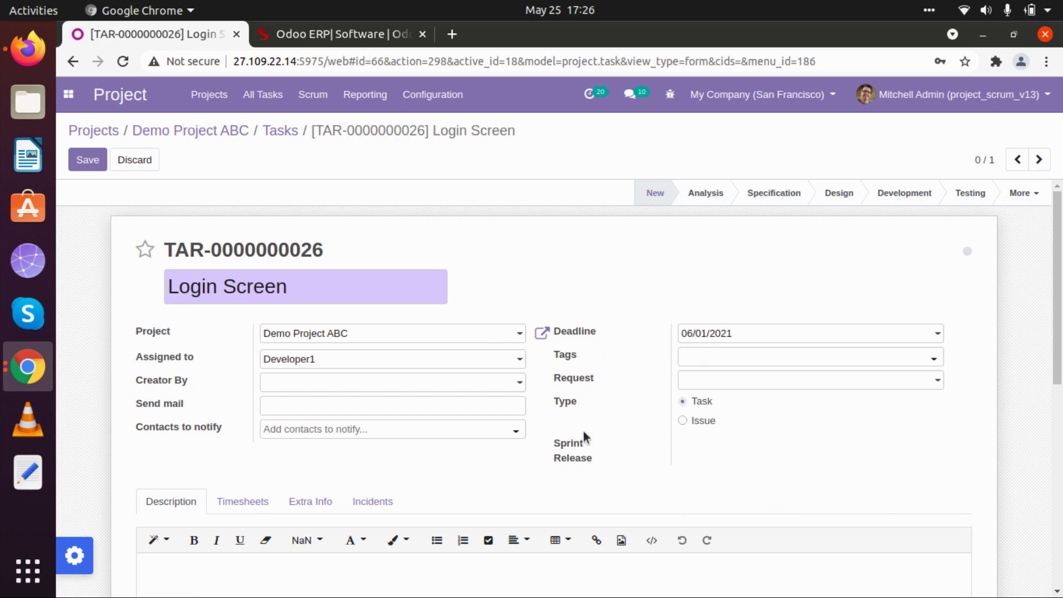
scroll(584, 436, down, 3)
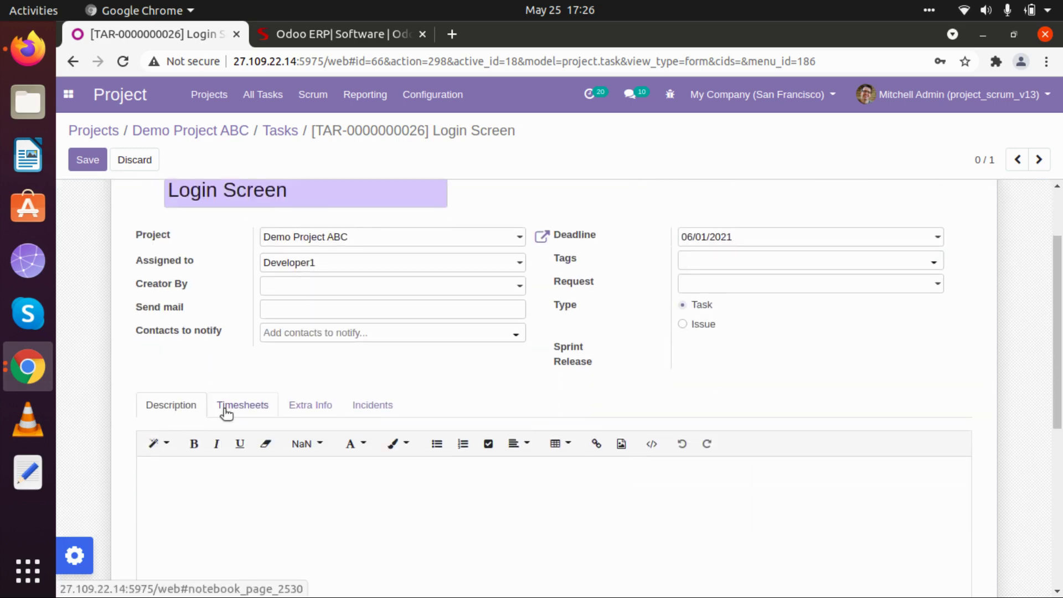
click(228, 491)
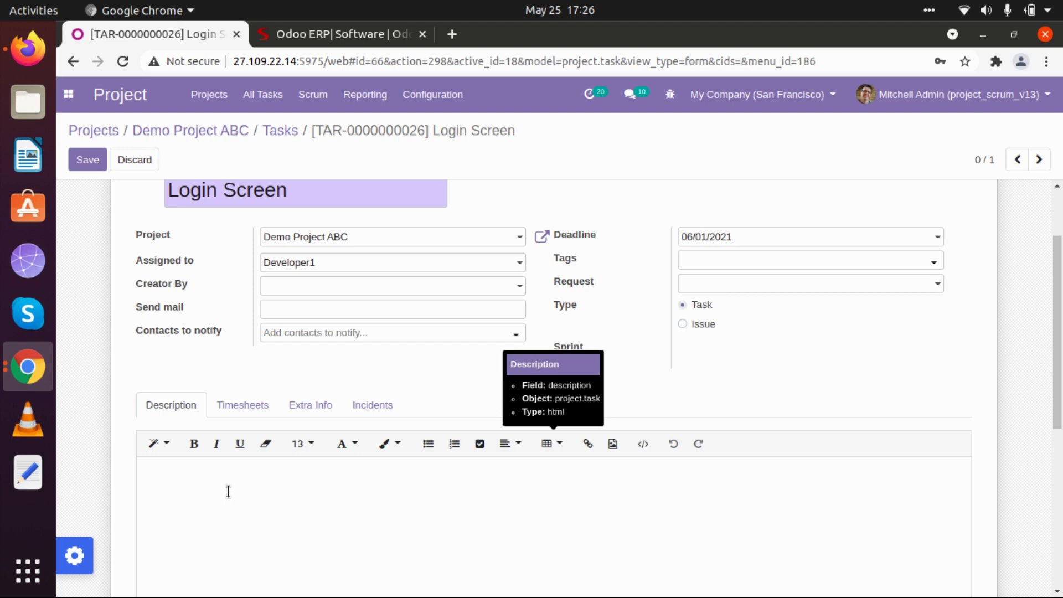
text(Please complte login screen within one week)
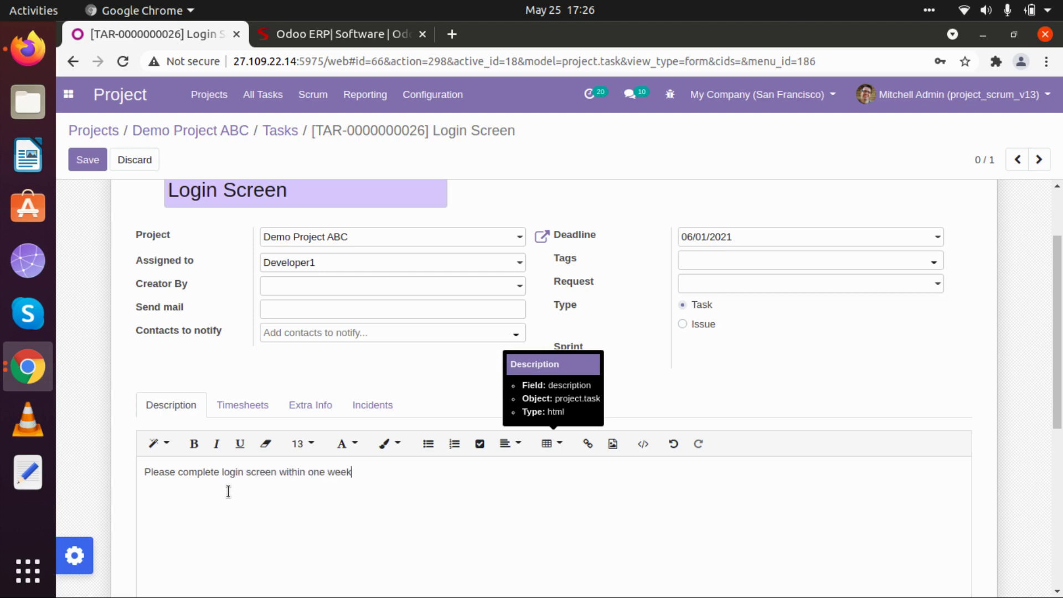
Set the task's planned hours to 24.
click(242, 405)
click(304, 457)
drag(304, 457, 254, 457)
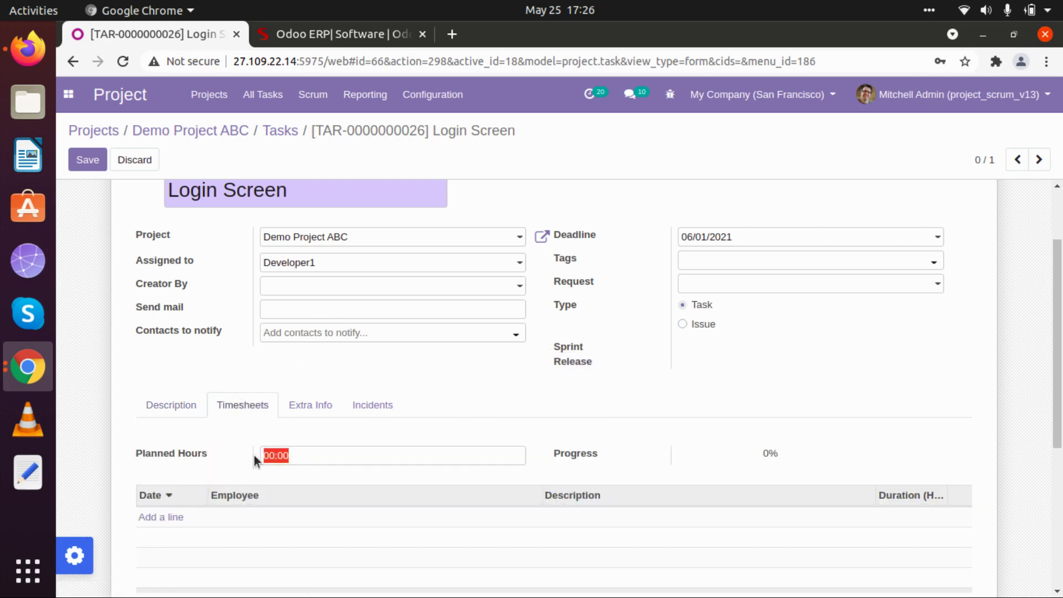
text(24)
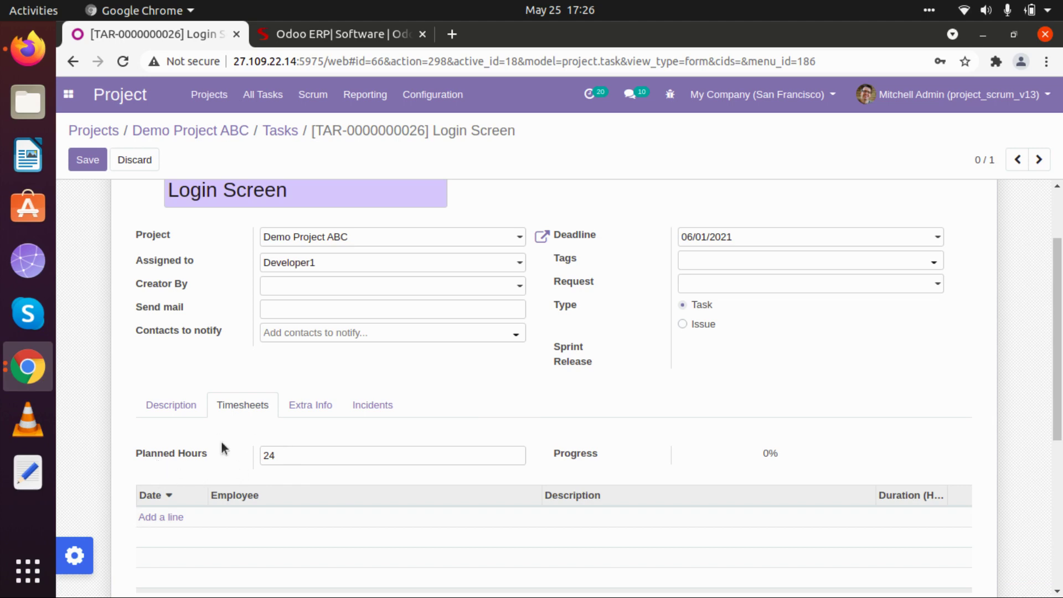
Tag the task New Feature and save it.
click(314, 408)
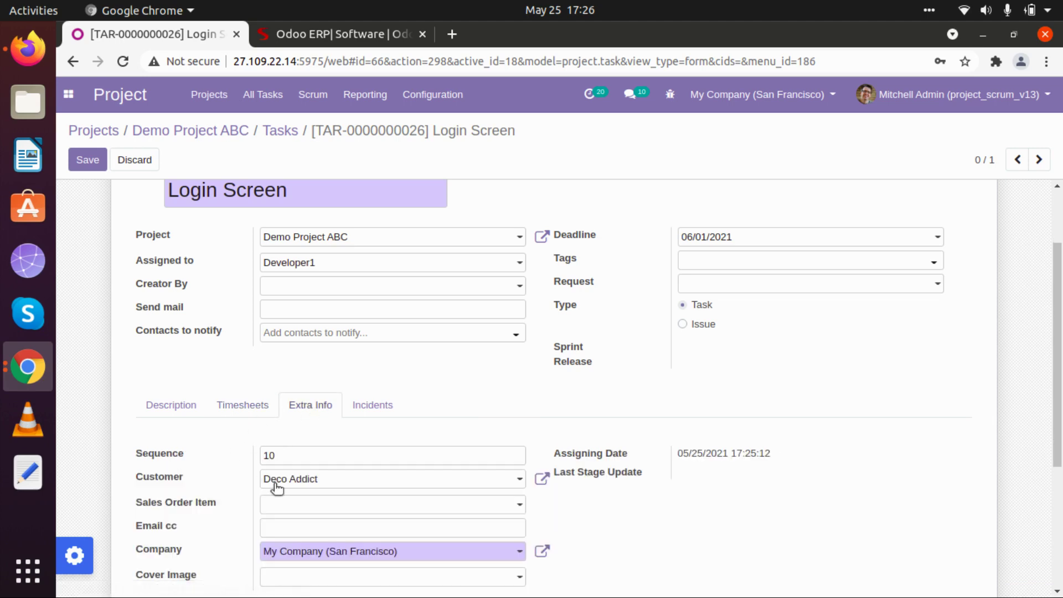
scroll(277, 487, down, 2)
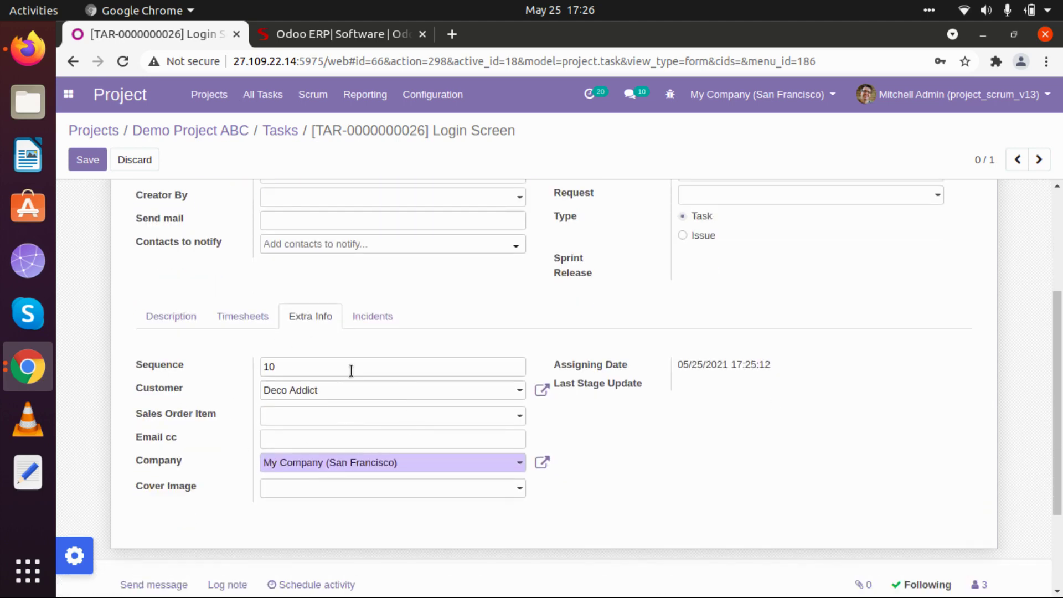
scroll(372, 458, down, 1)
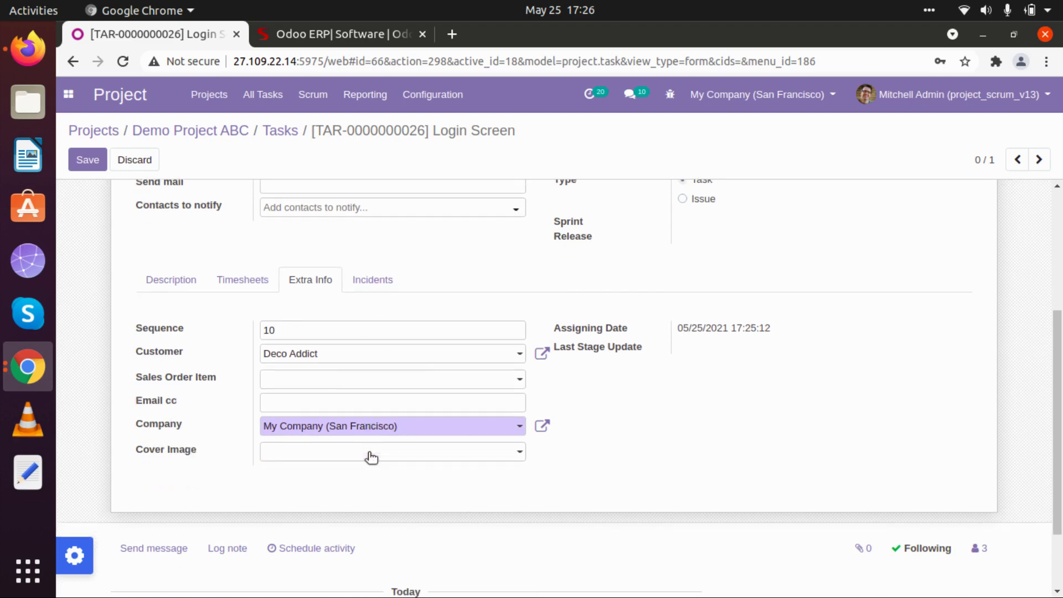
scroll(371, 457, up, 3)
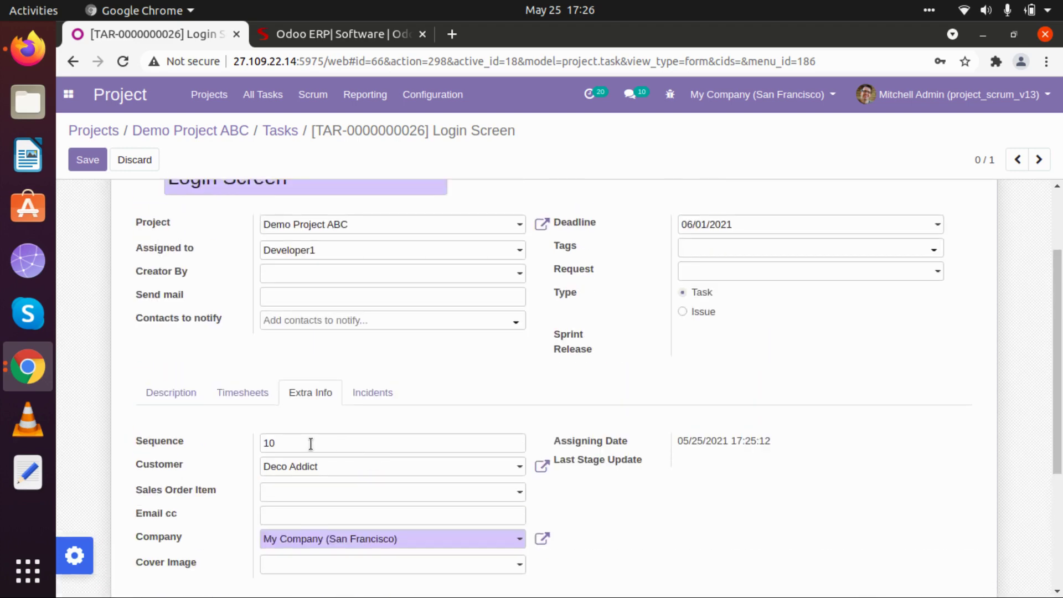
click(744, 248)
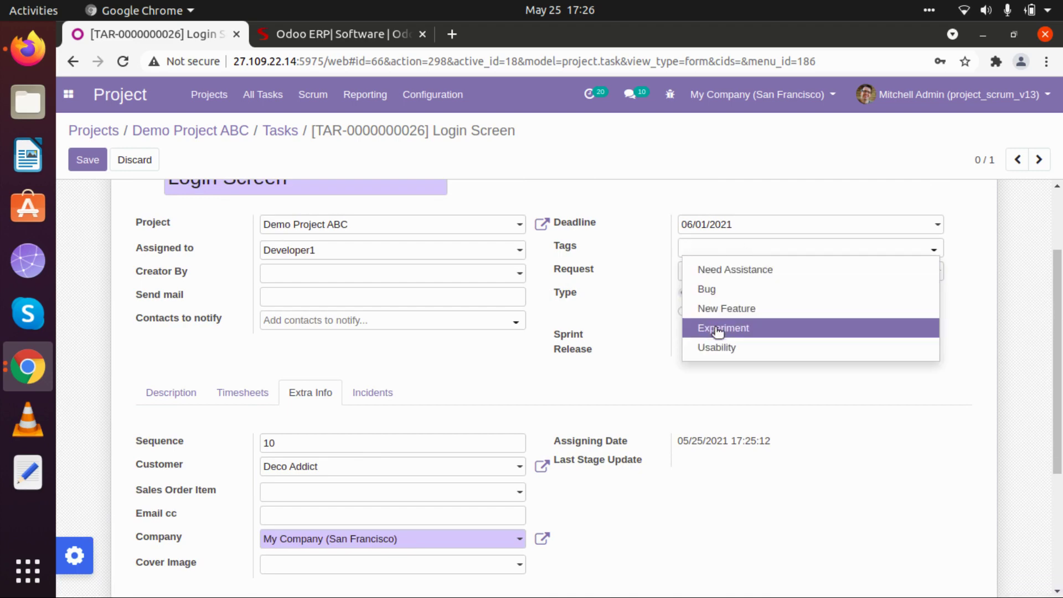
click(717, 308)
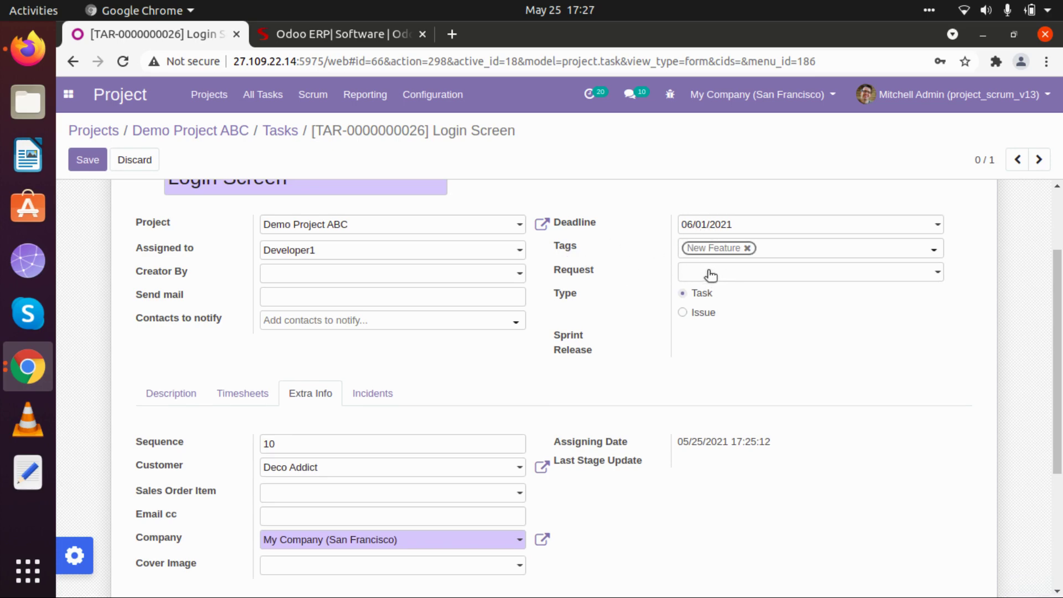
click(82, 161)
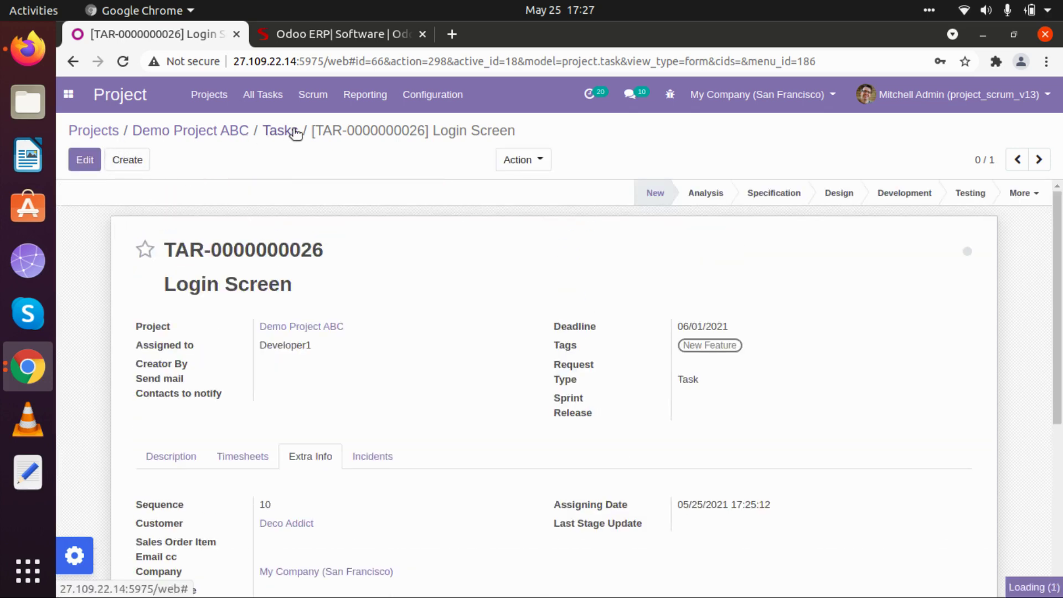
Schedule a Meeting activity 'Discuss and Details' on the Login Screen task and open the calendar.
click(272, 129)
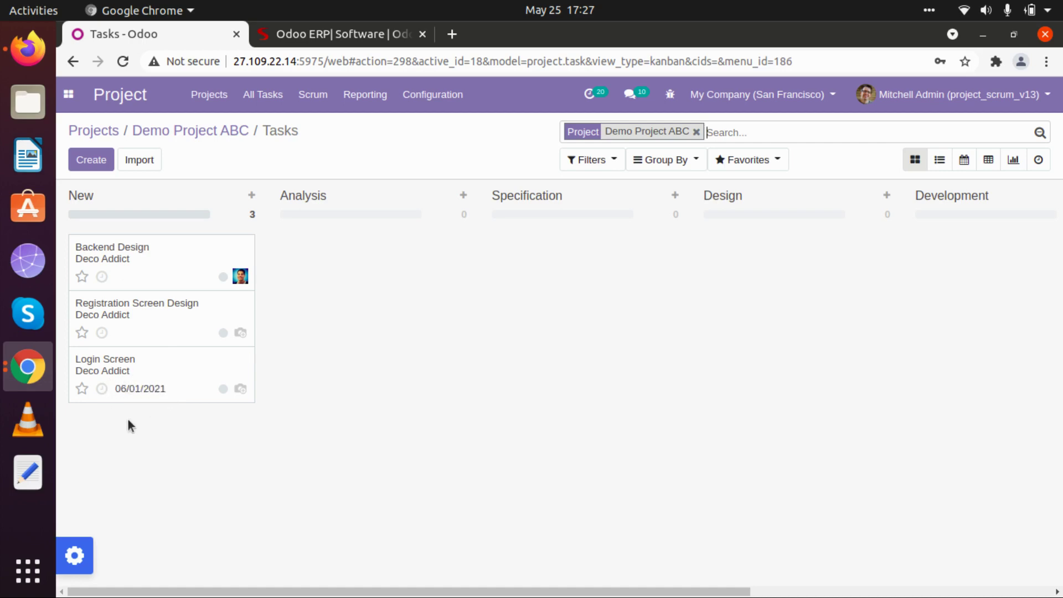
click(149, 358)
scroll(361, 399, down, 3)
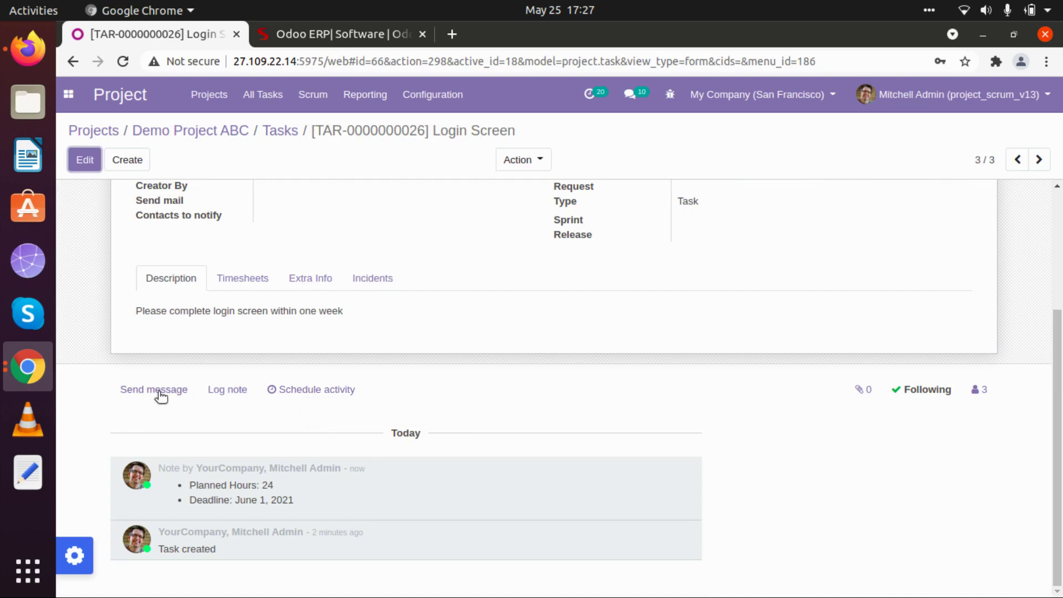
click(305, 391)
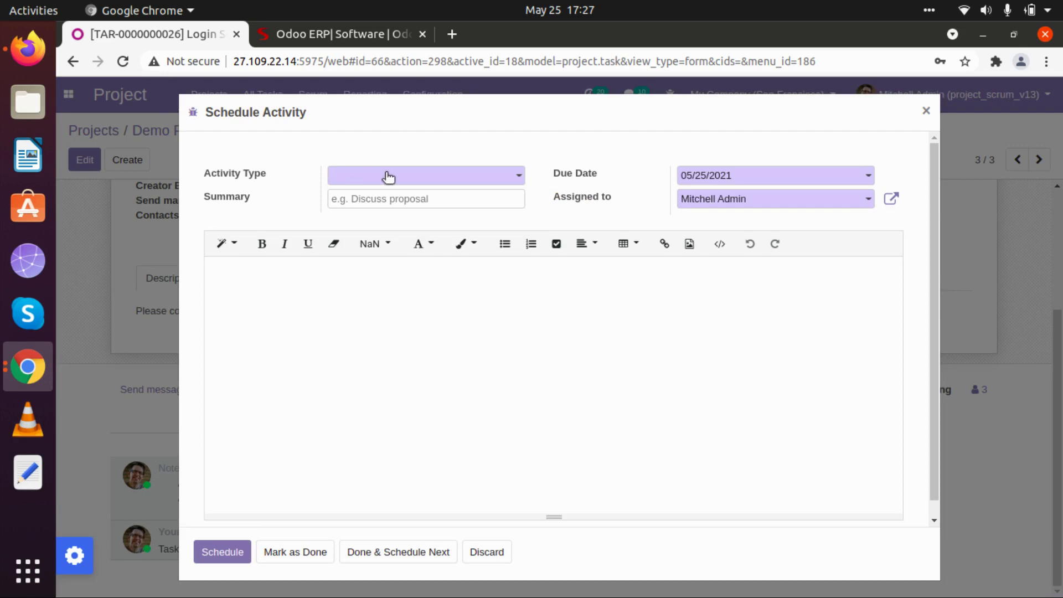
click(389, 176)
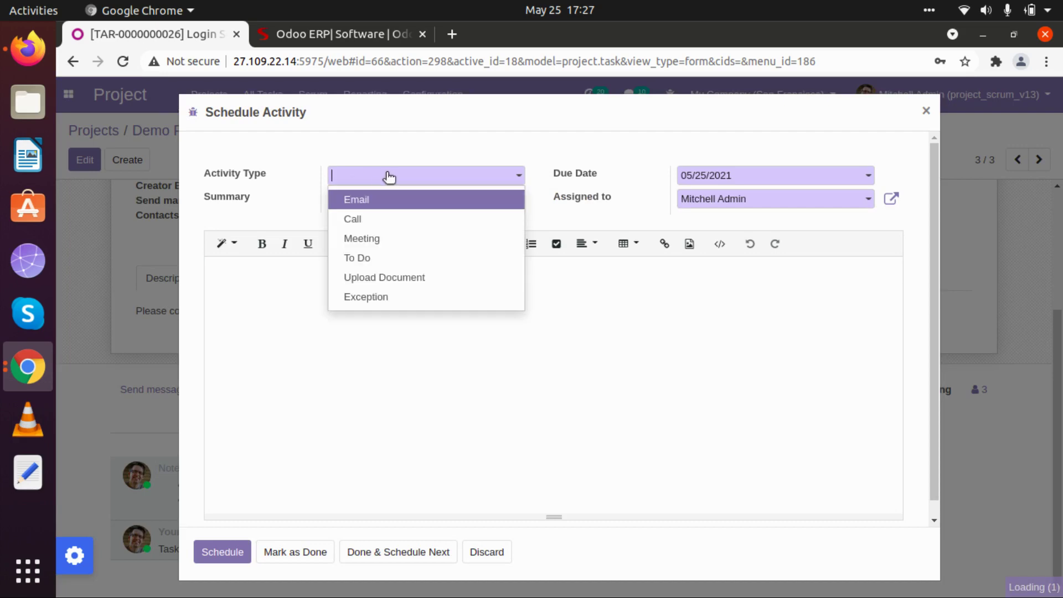
click(360, 238)
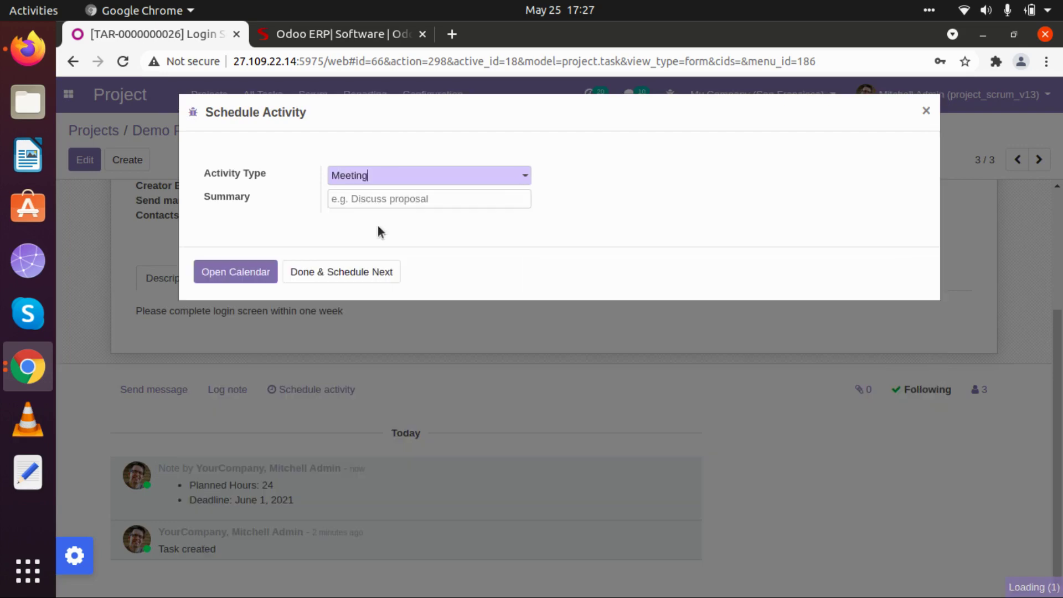
click(362, 197)
text(Discuss and Details)
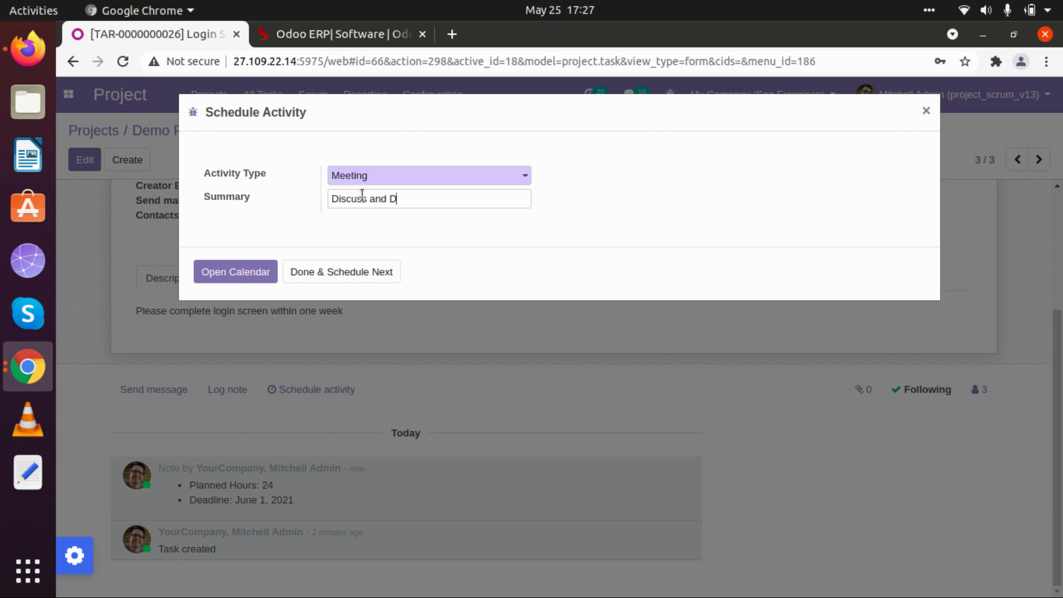
click(245, 271)
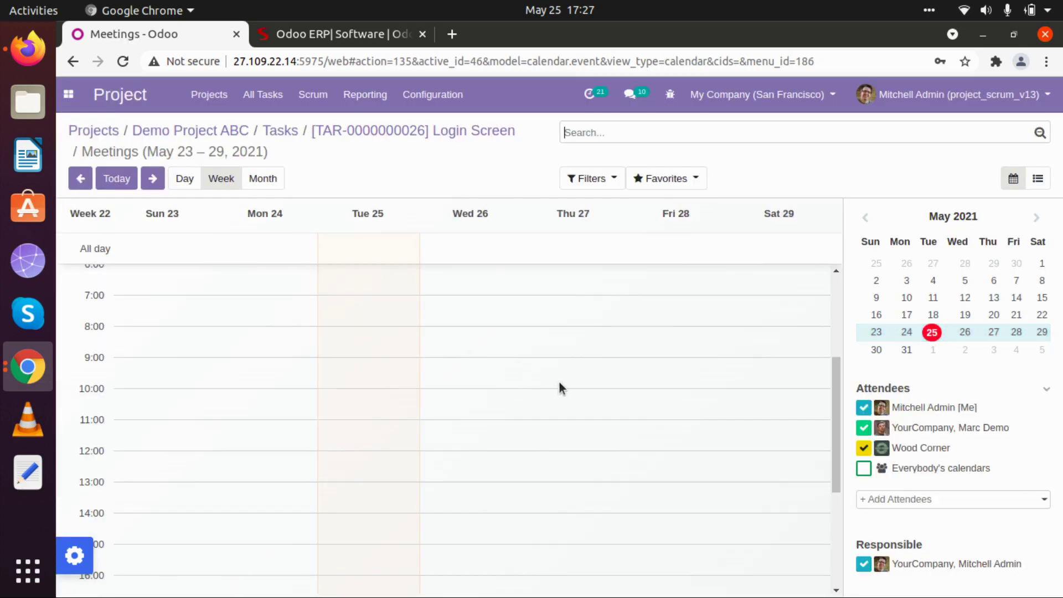
Book the meeting on Thursday 27 May from 8:00 and return to the Demo Project ABC page.
drag(581, 342, 585, 379)
click(492, 232)
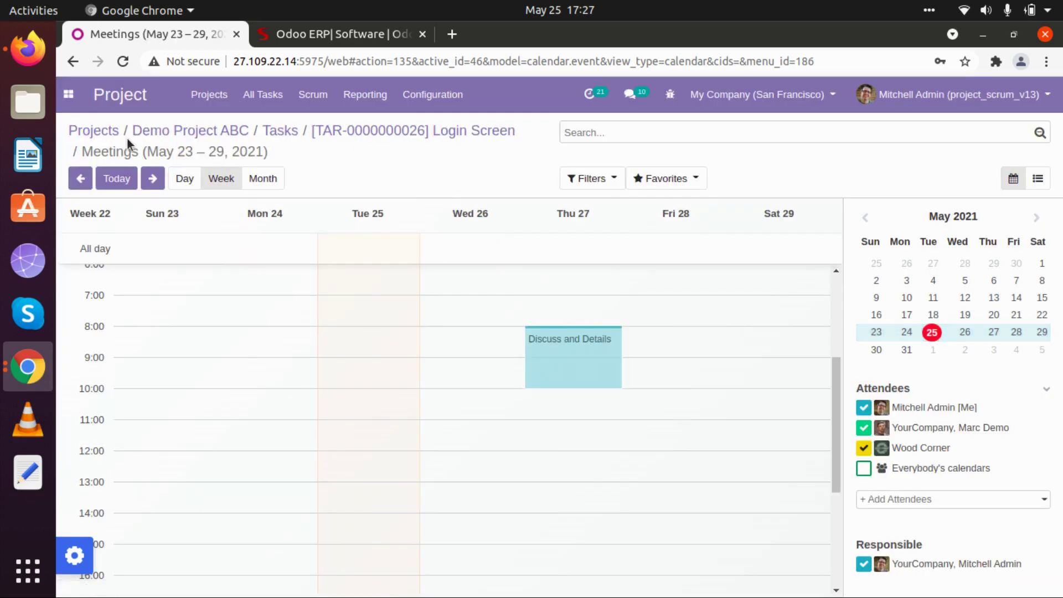
click(280, 133)
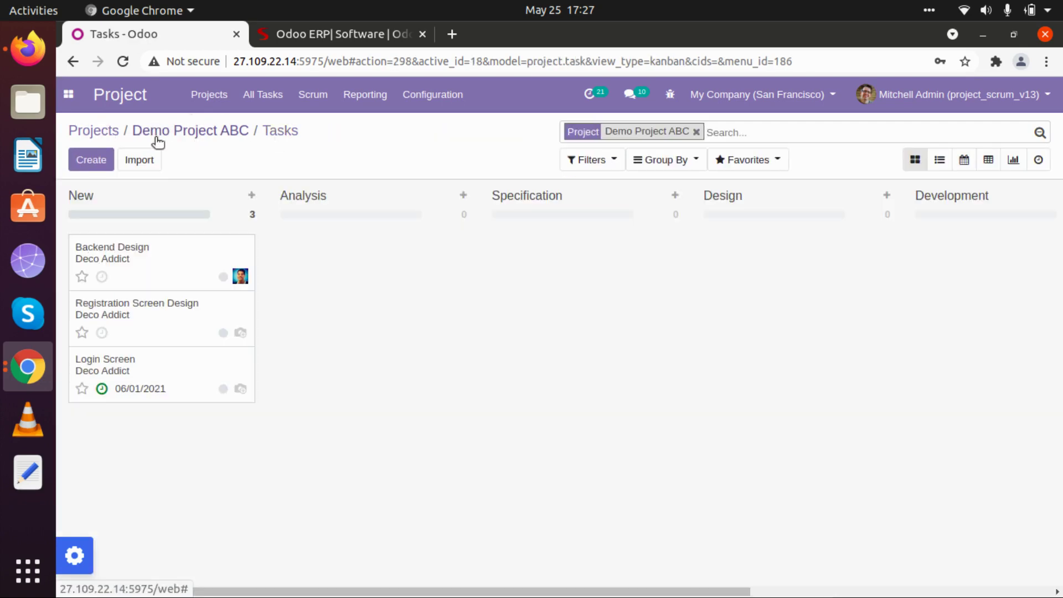
click(176, 133)
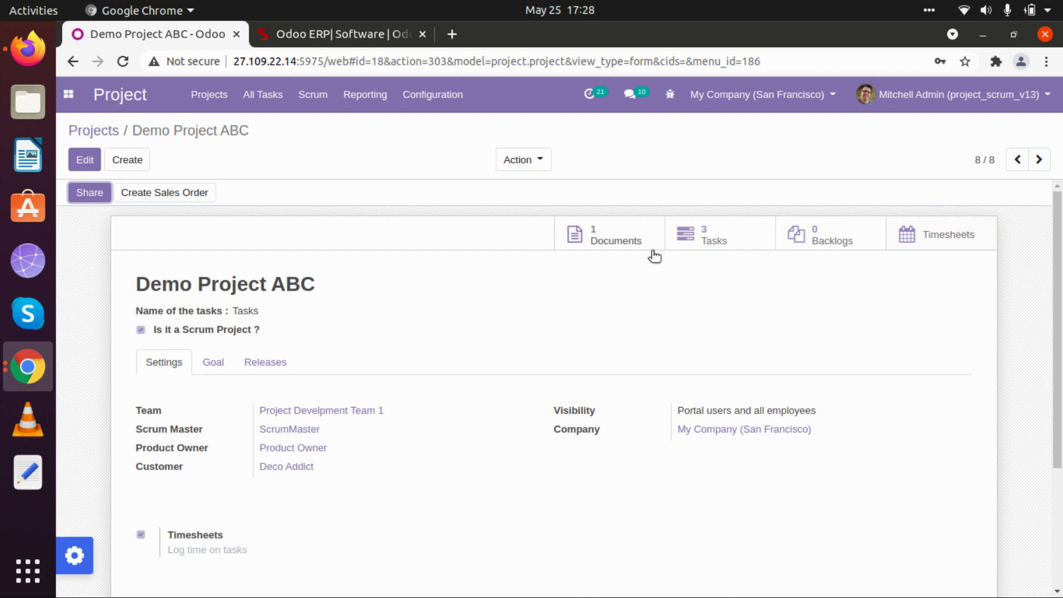
Go from the projects kanban to Demo Project ABC's tasks and open Login Screen.
click(94, 131)
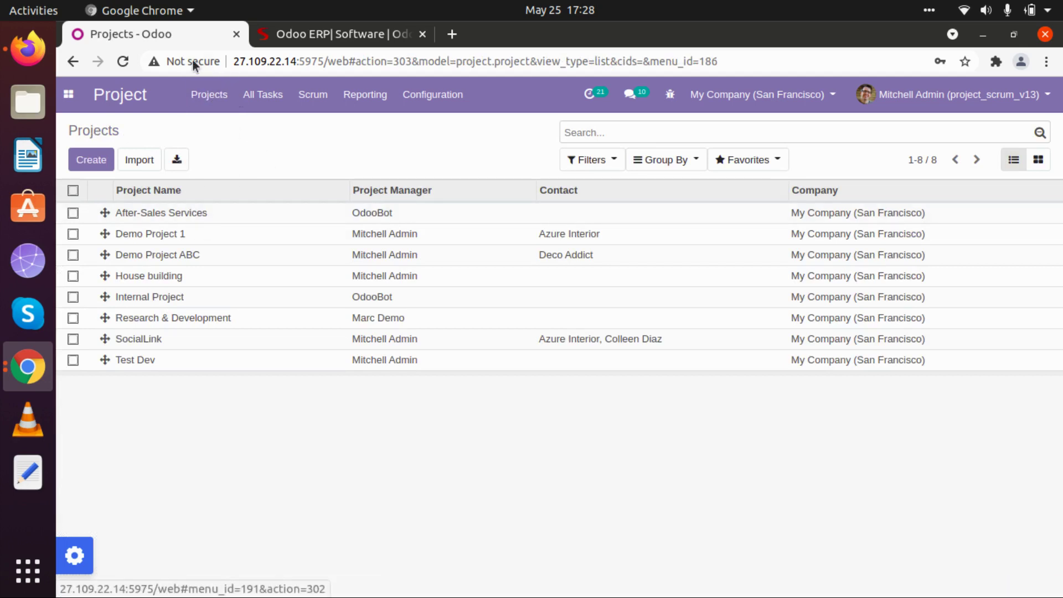
click(209, 95)
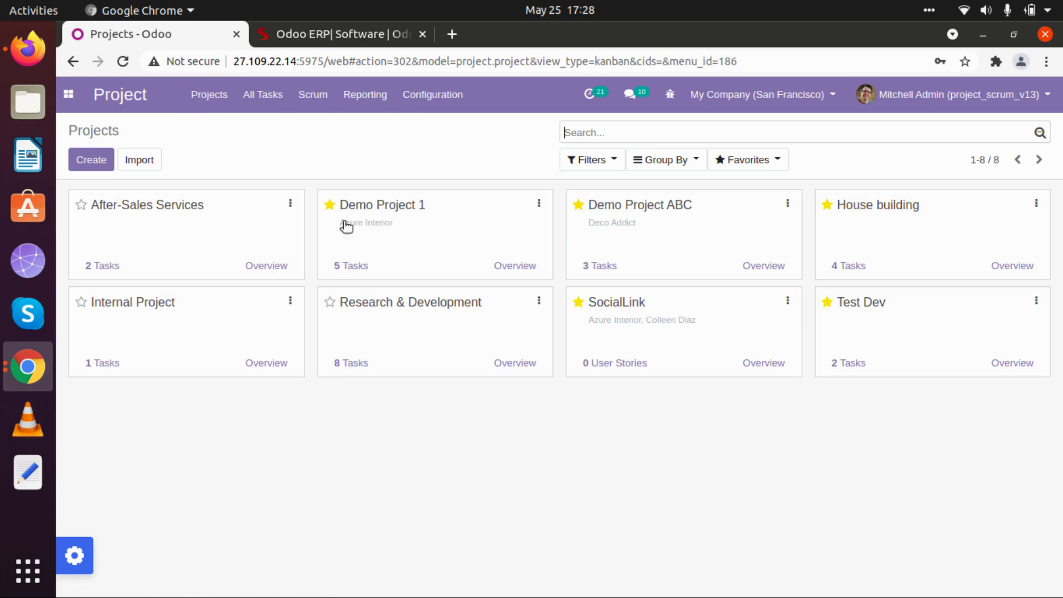
click(653, 210)
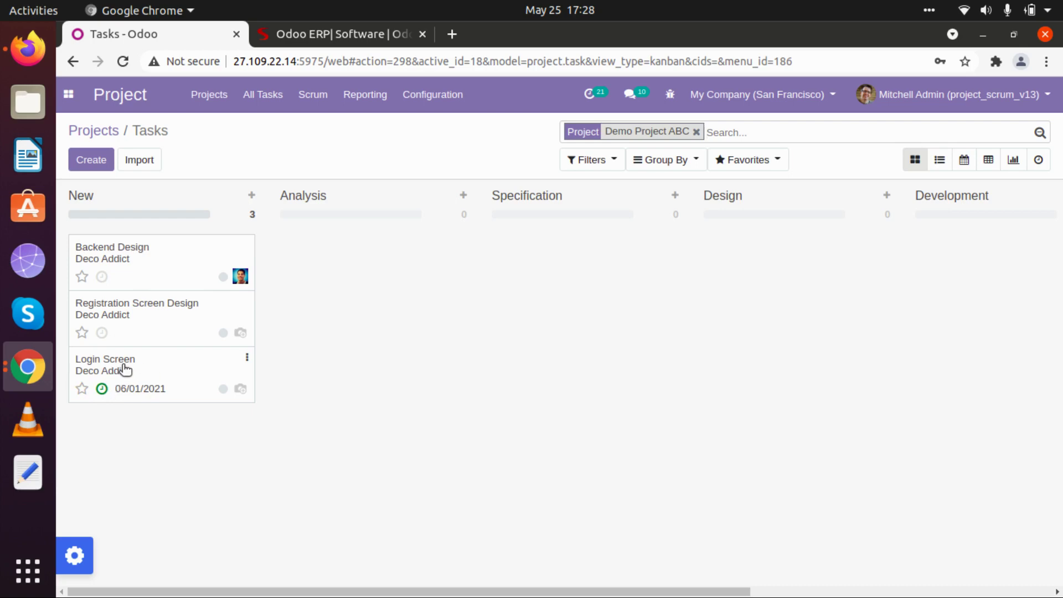
click(126, 369)
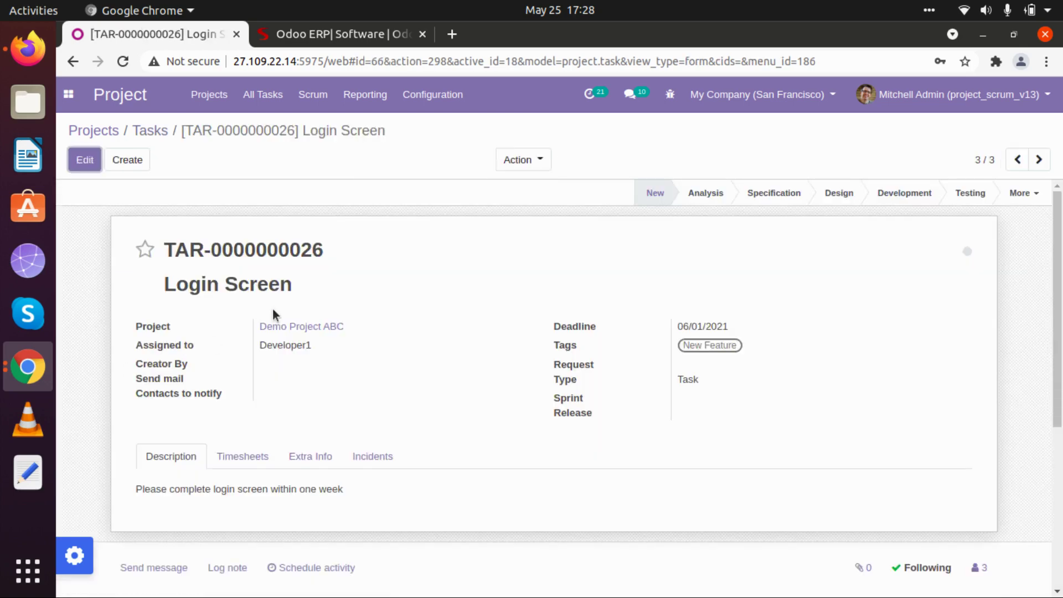
Log a 02:00 timesheet line for Developer1 described 'login screen'.
click(85, 159)
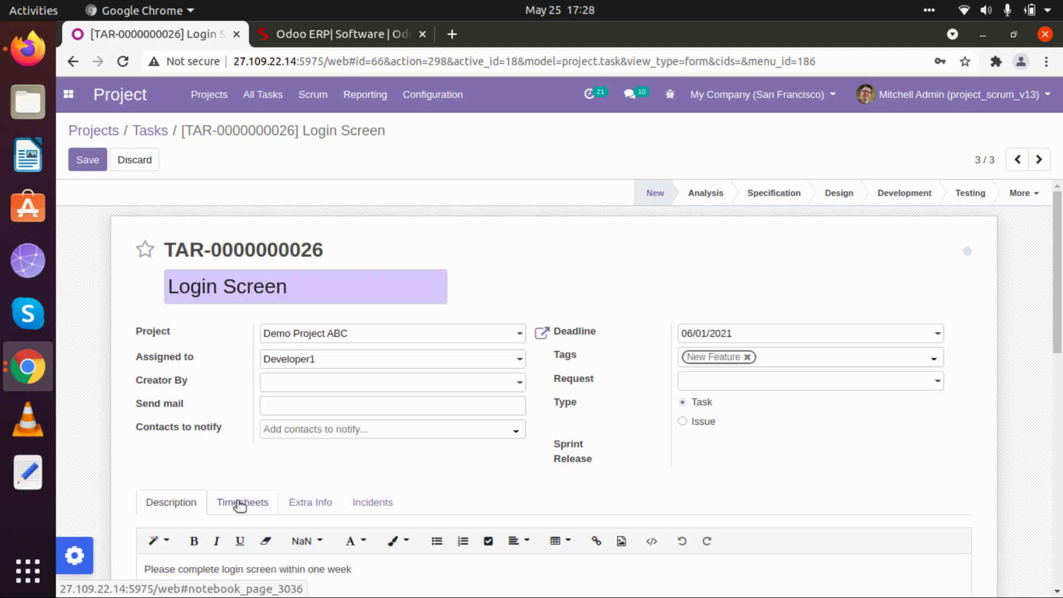
click(239, 502)
scroll(231, 456, down, 4)
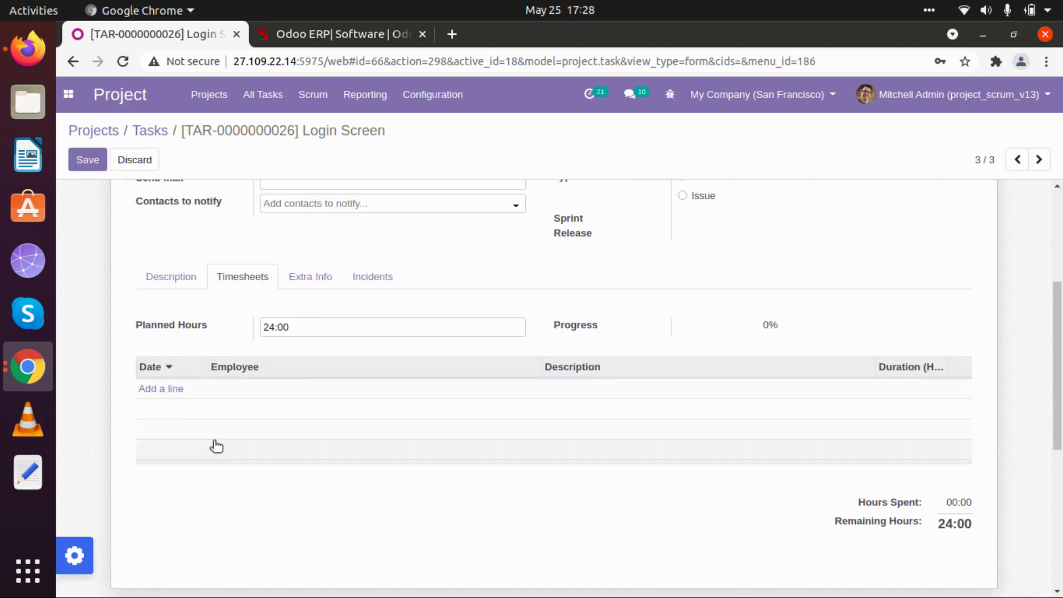
click(160, 389)
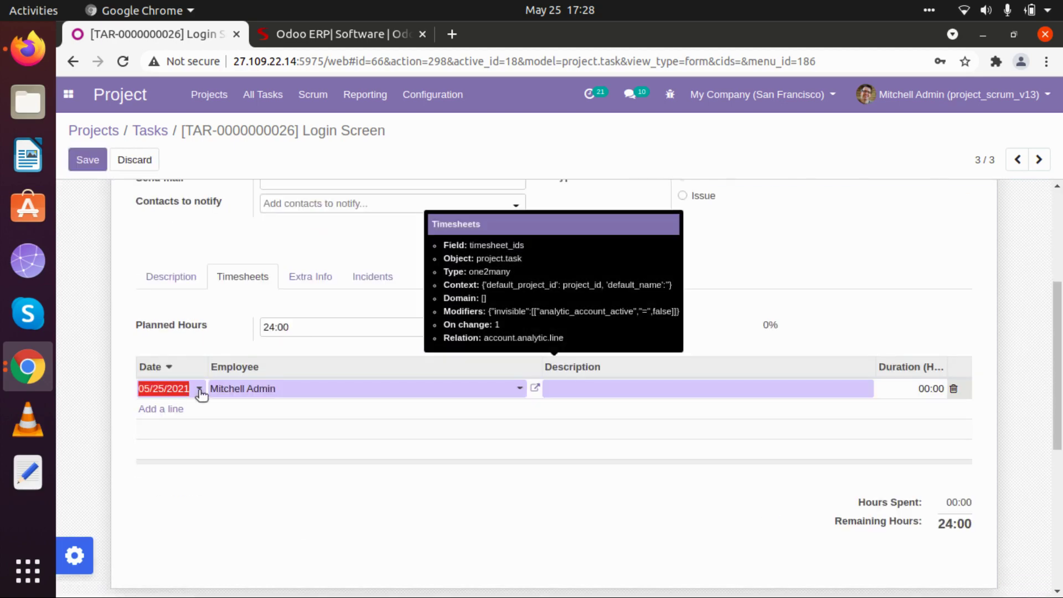
click(248, 388)
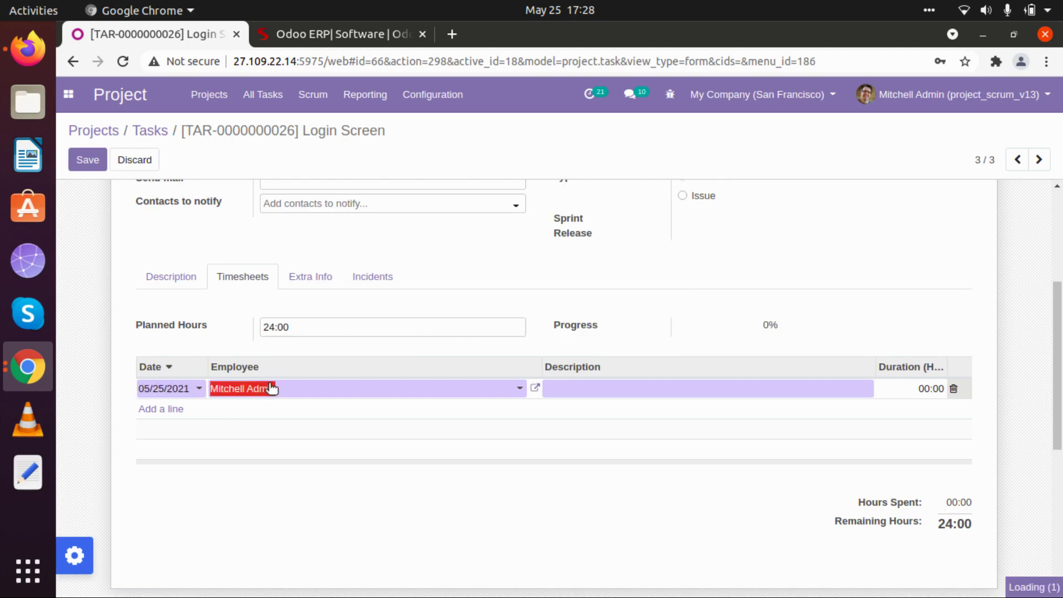
text(devee)
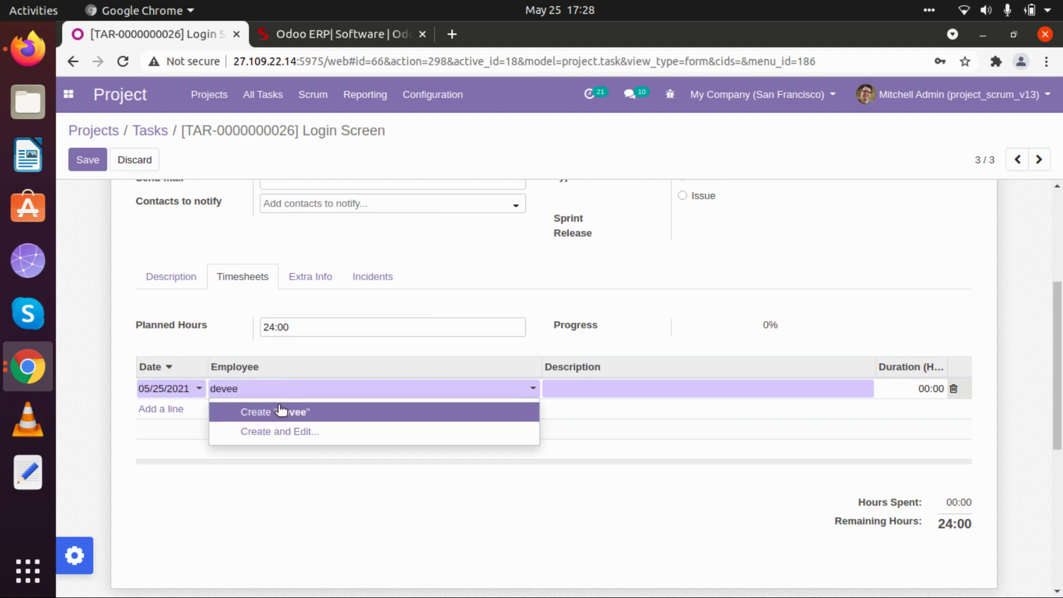
key(BackSpace)
key(BackSpace)
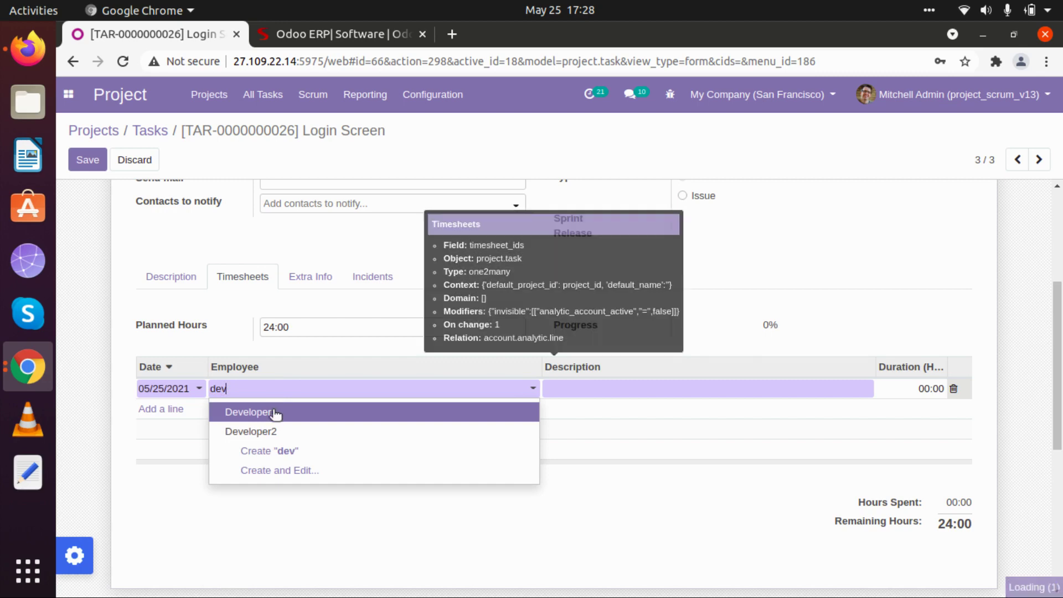
click(593, 387)
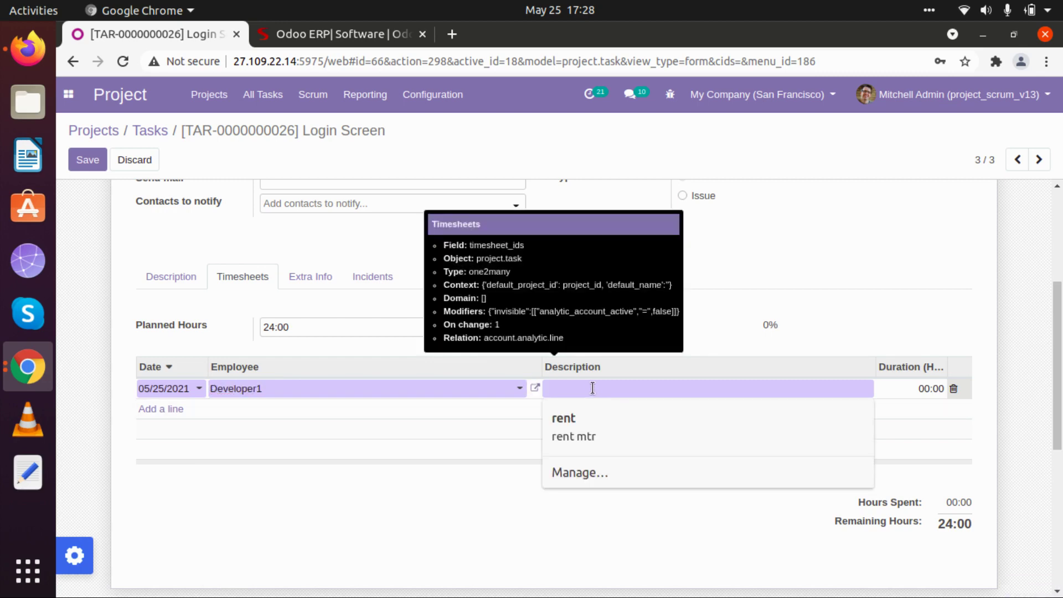
text(login scr)
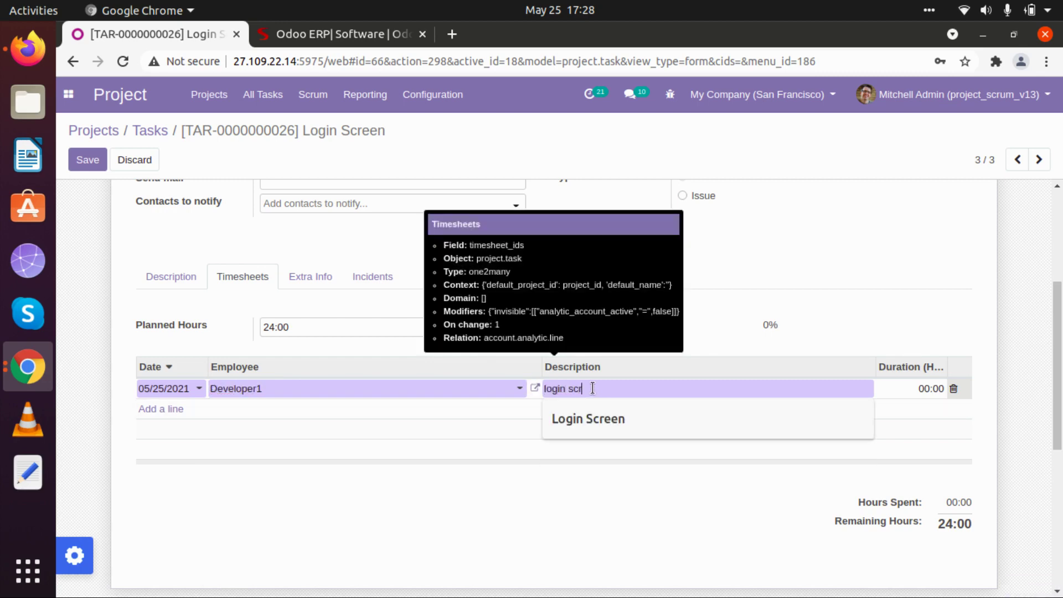
text(een design ready)
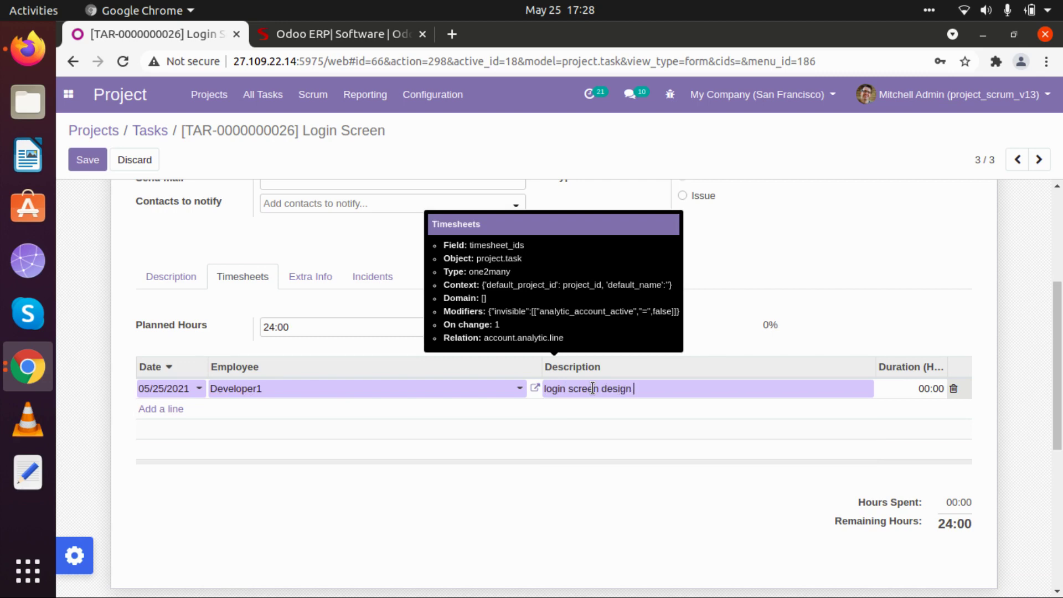
click(914, 388)
double_click(920, 388)
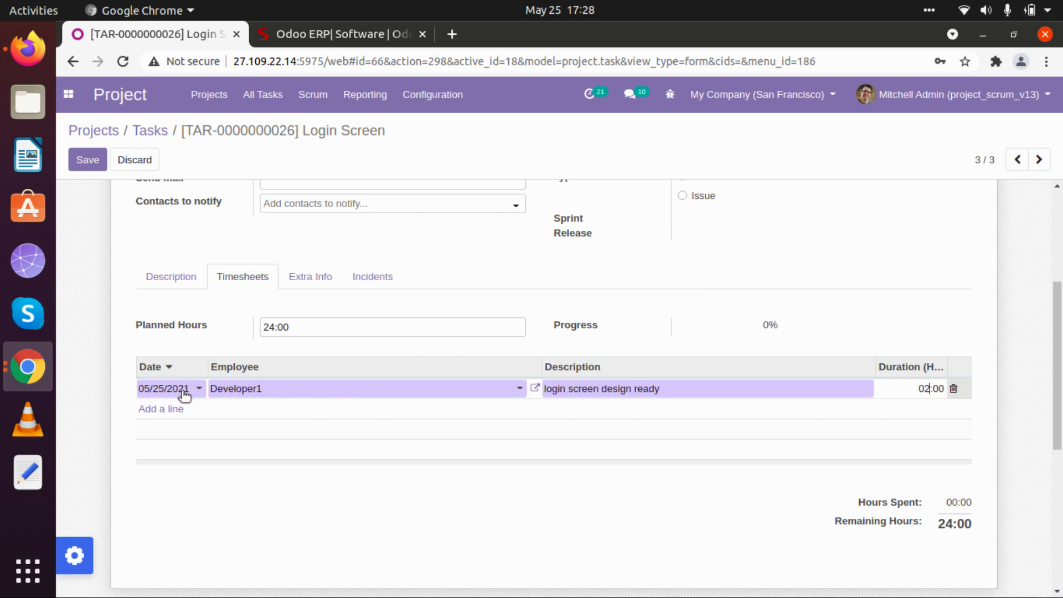
Add a second 02:00 Developer1 line 'added validations' and save the task.
click(171, 409)
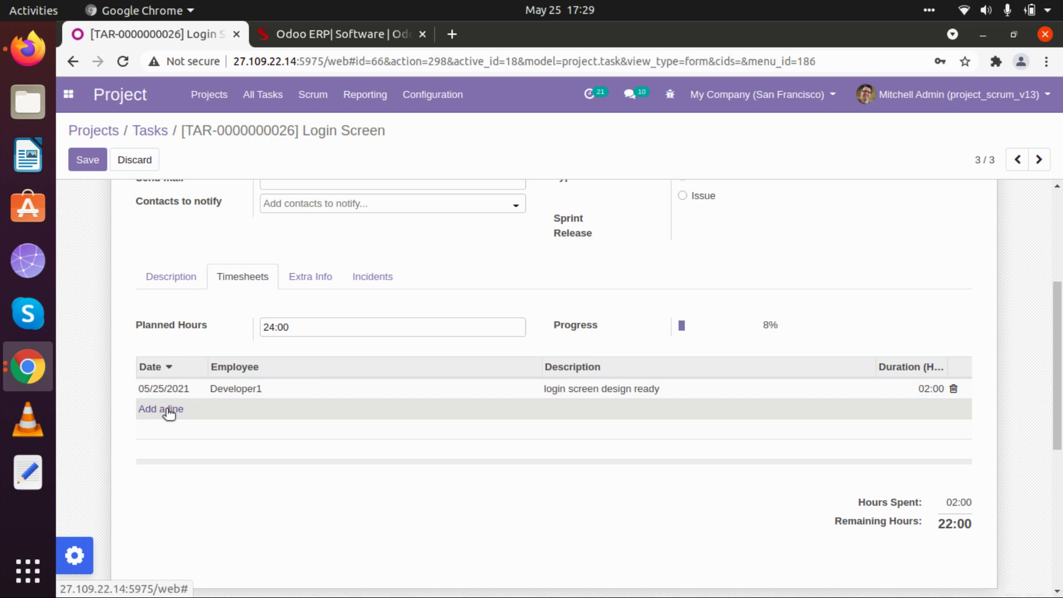
click(273, 408)
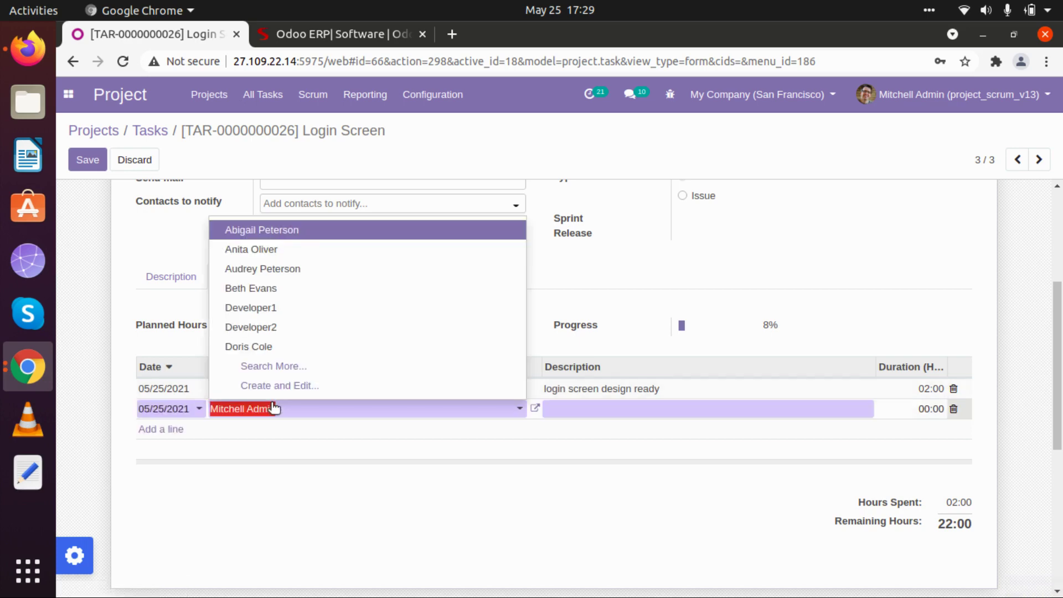
click(621, 410)
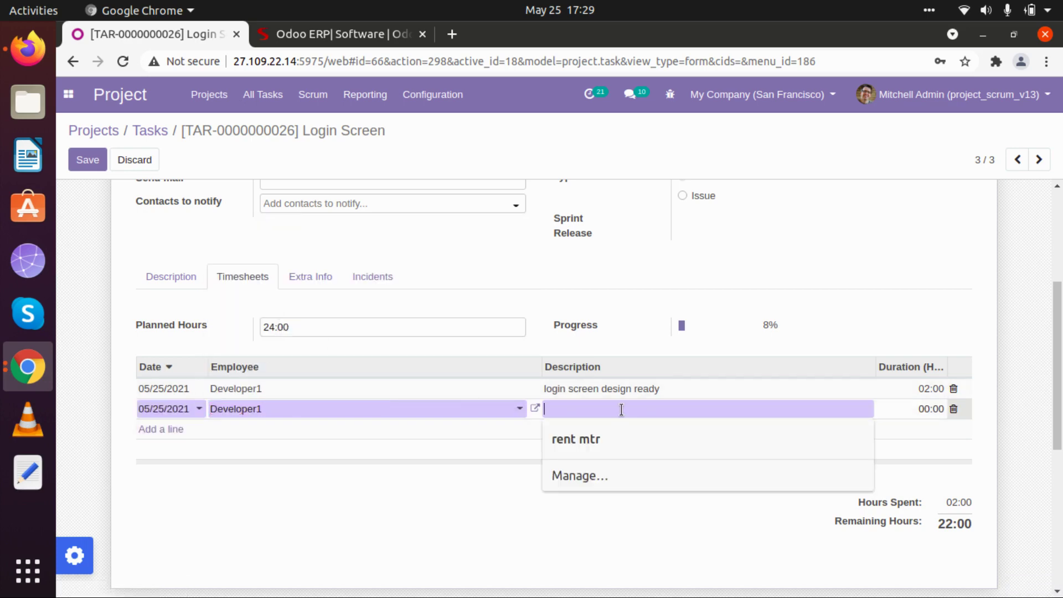
text(added validation)
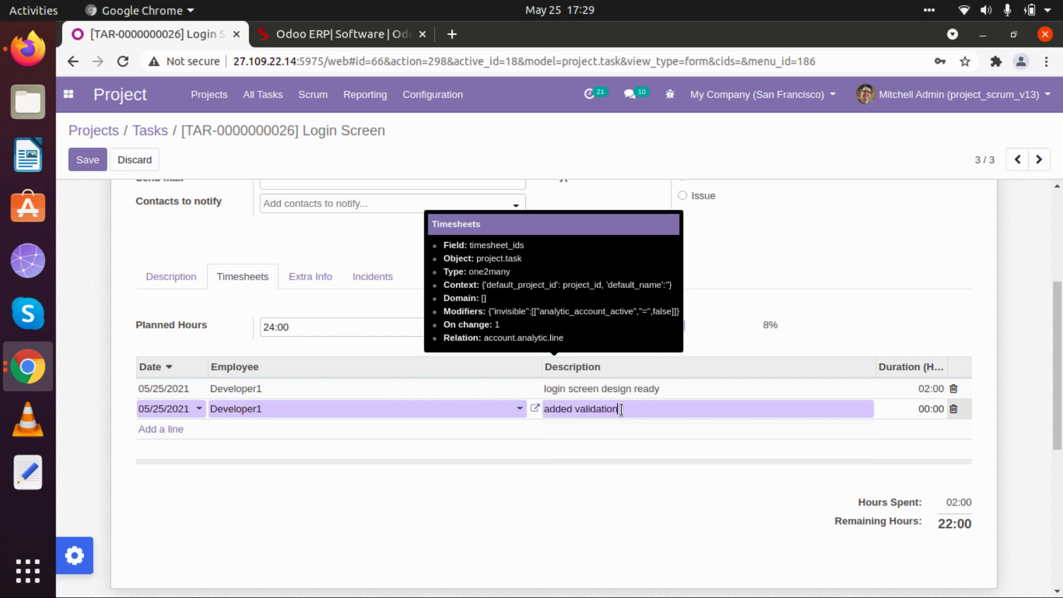
text(s)
key(Tab)
drag(930, 409, 921, 413)
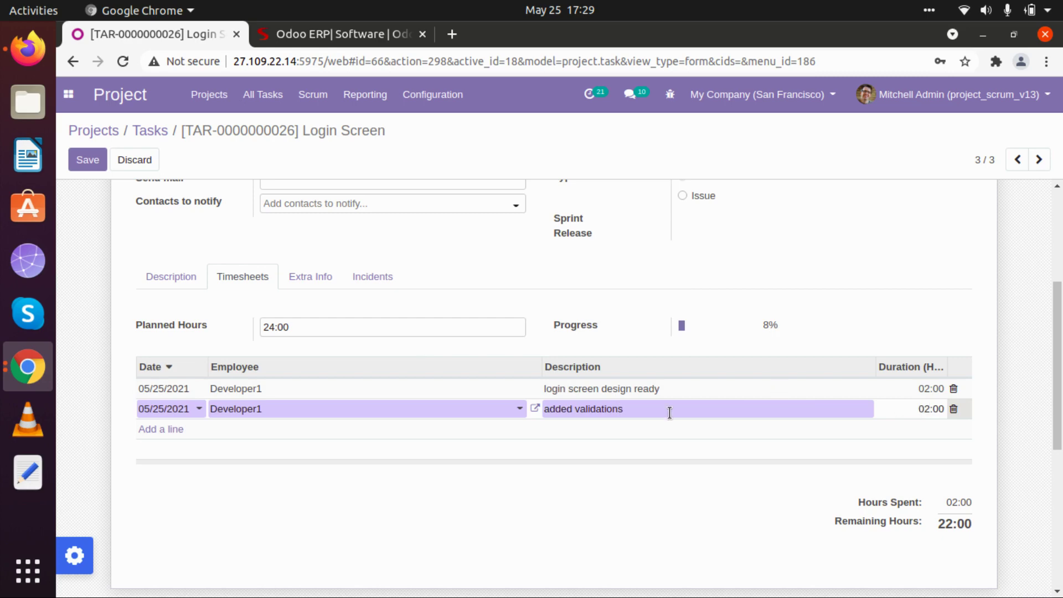
click(86, 160)
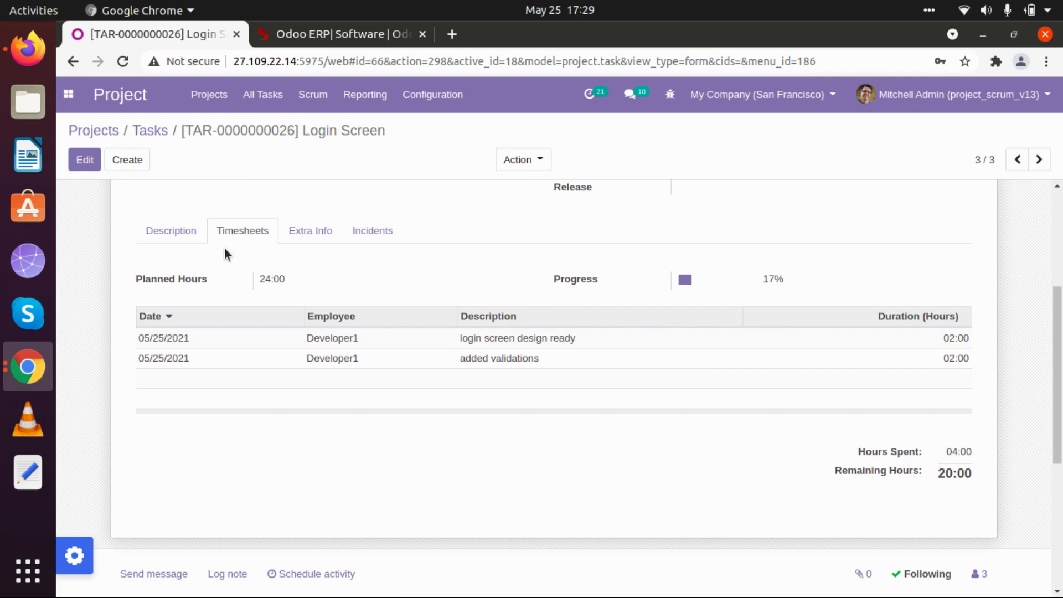
scroll(238, 244, up, 4)
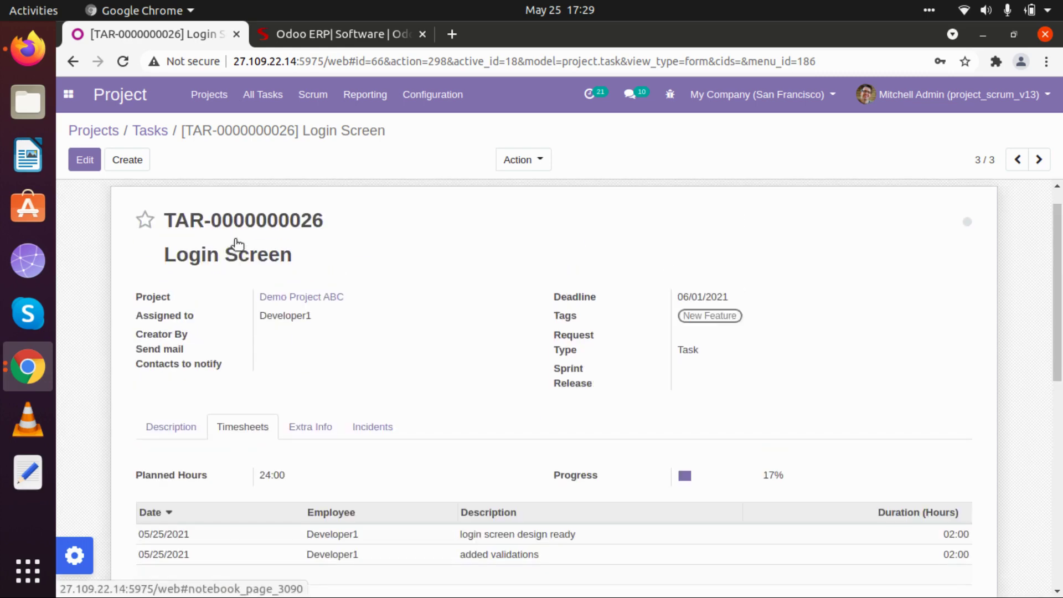
Go back to the project's task board and open the Hours of Tasks report under All Tasks.
click(145, 133)
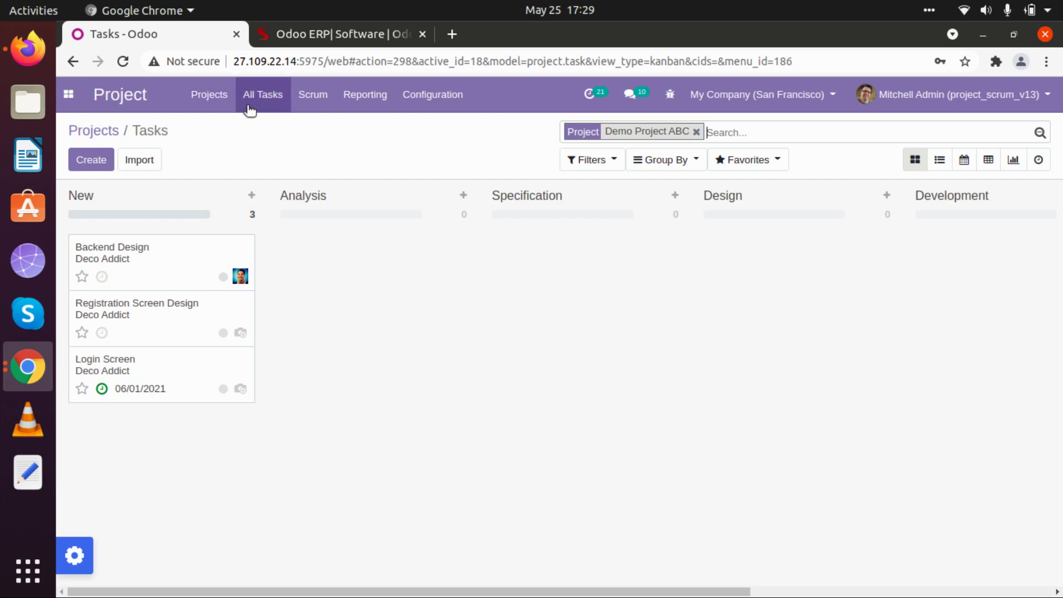
click(264, 99)
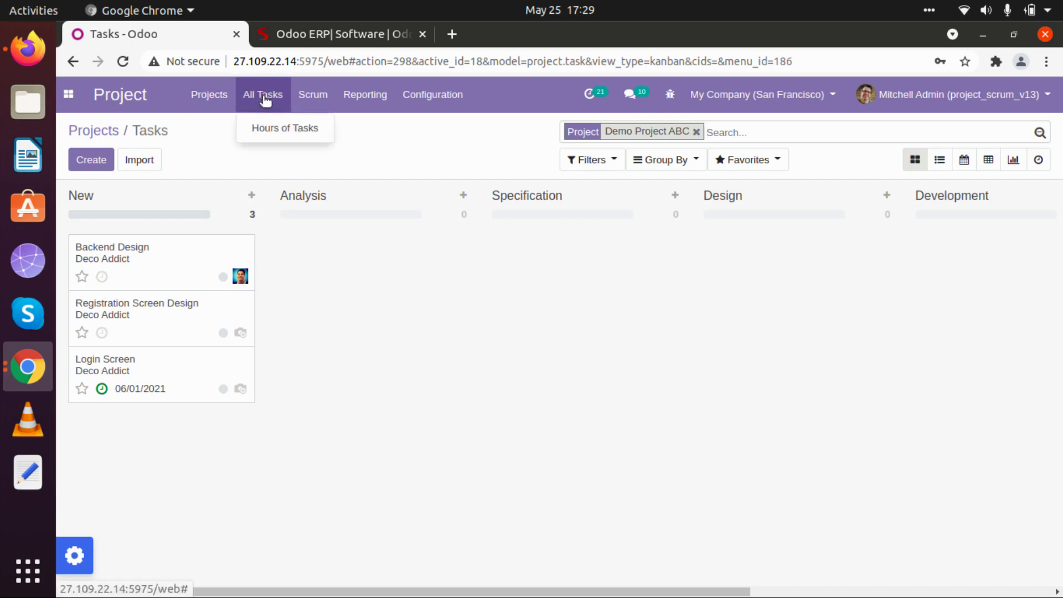
click(275, 136)
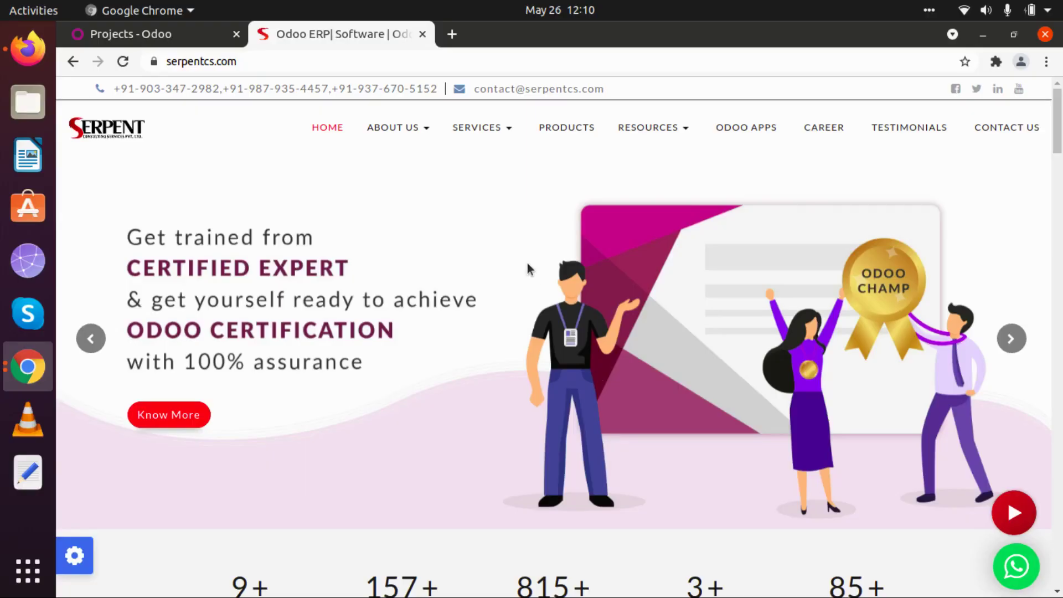
Switch from the serpentcs.com page back to the Odoo Projects overview.
click(192, 40)
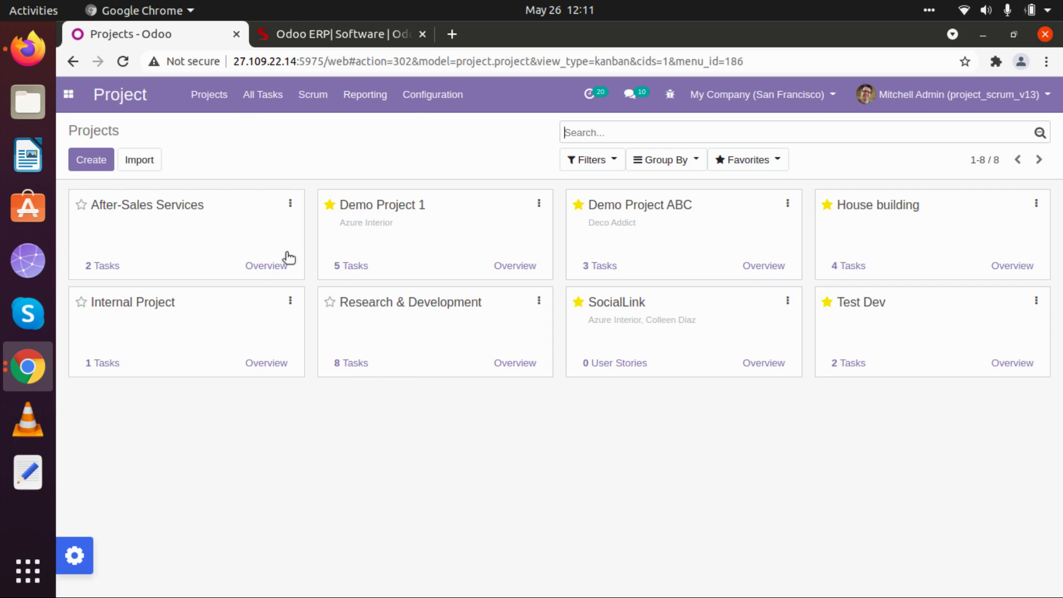
Reload the Project app and show the Sprint Releases list from the Scrum menu.
click(140, 102)
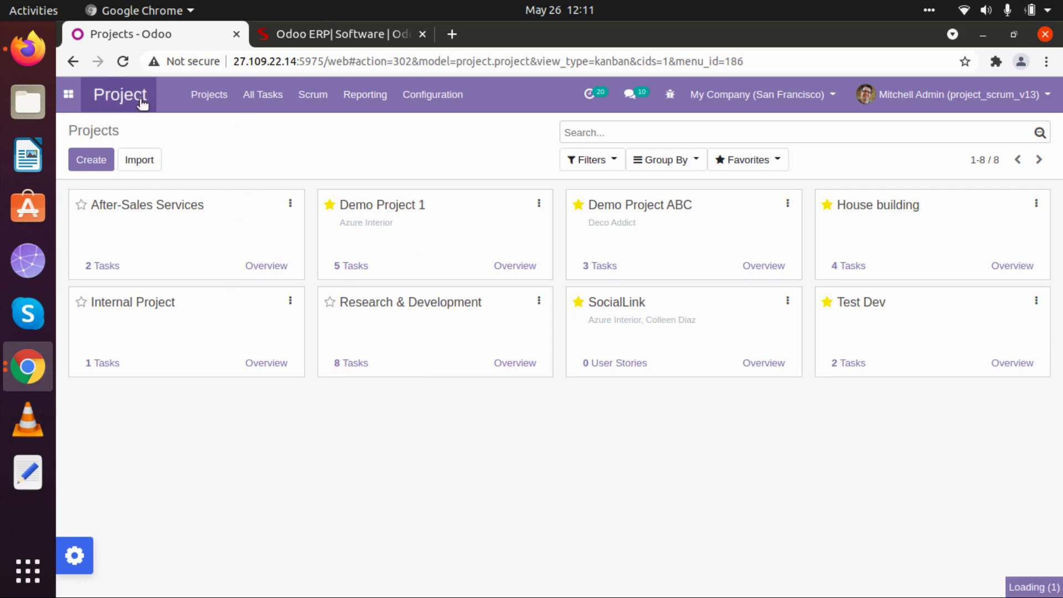
click(313, 102)
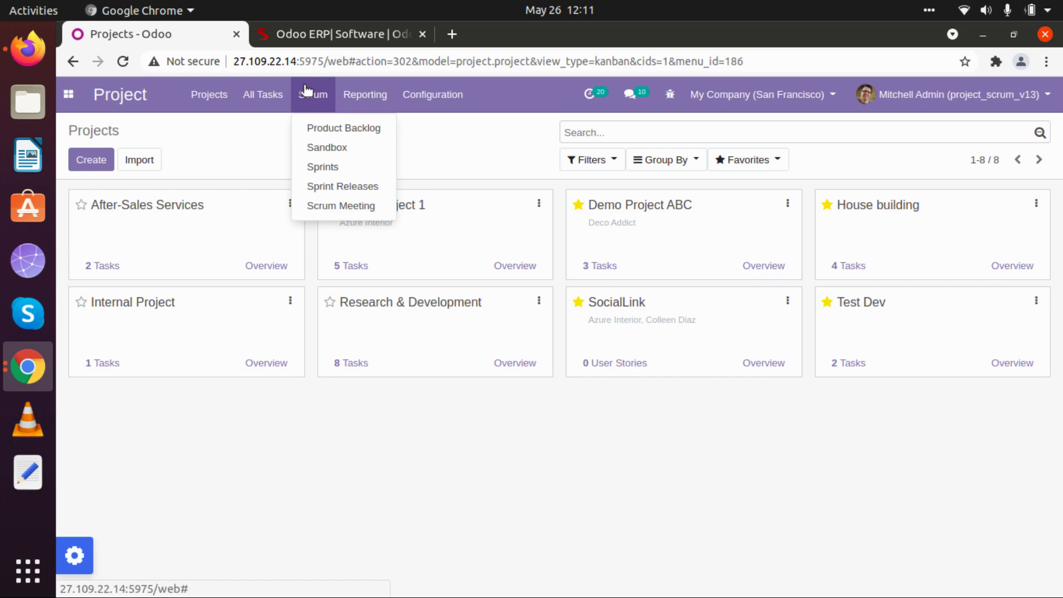
click(330, 193)
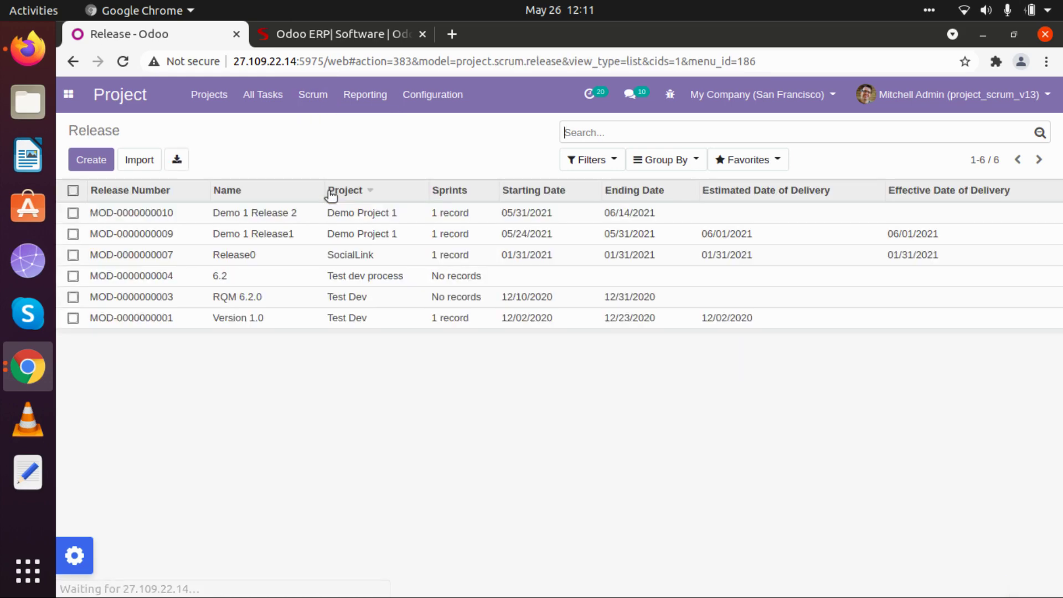
Start a new release named 'Demo ABC Sprint Release 1', correcting the spelling of Release.
click(90, 157)
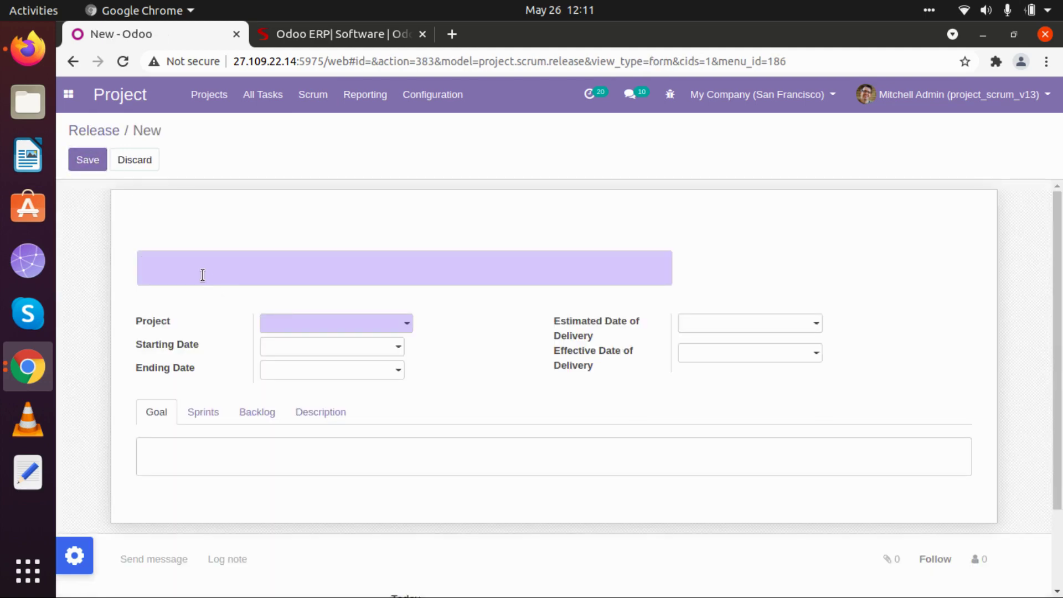
click(202, 274)
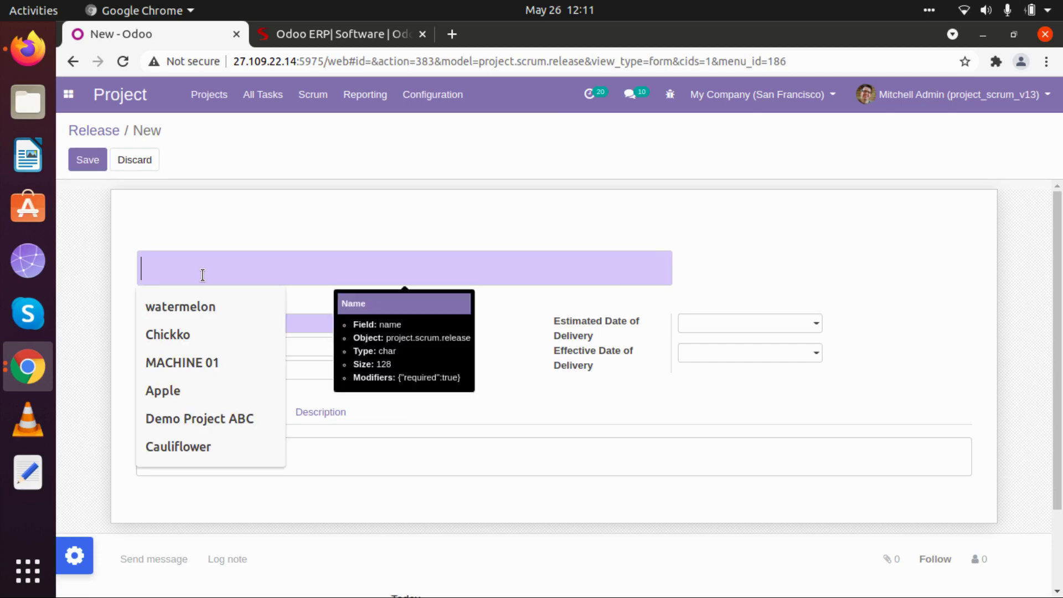
text(Demom)
key(BackSpace)
key(BackSpace)
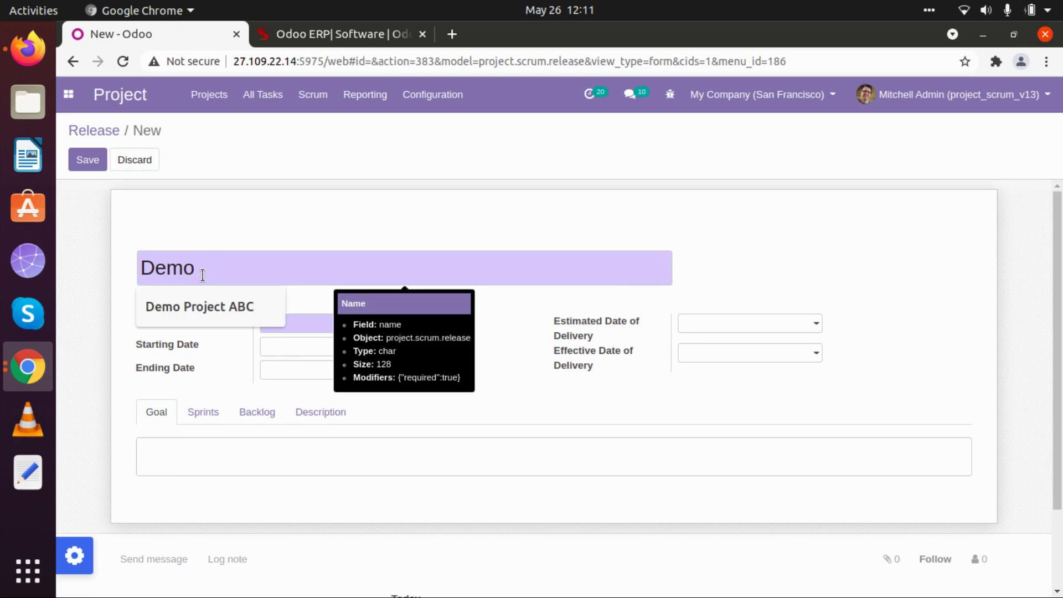
text(ABC )
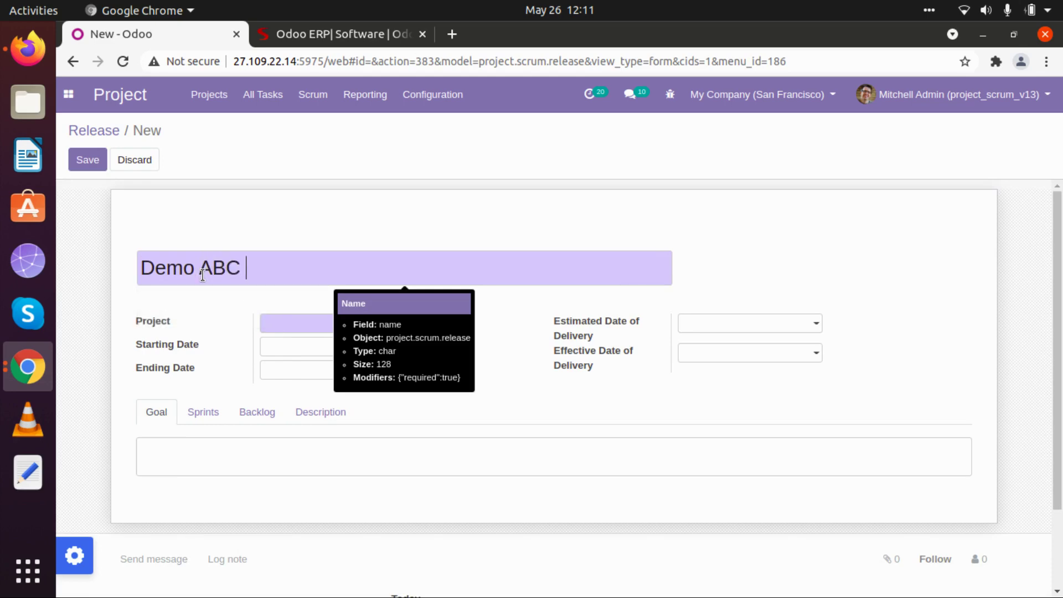
text(Sprint R)
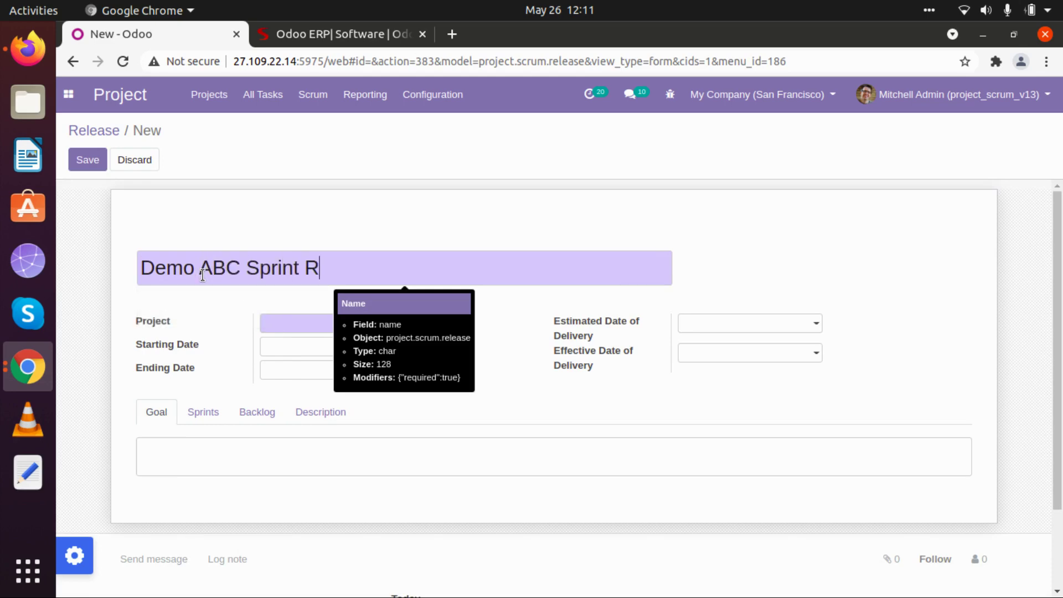
text(eleasae 1)
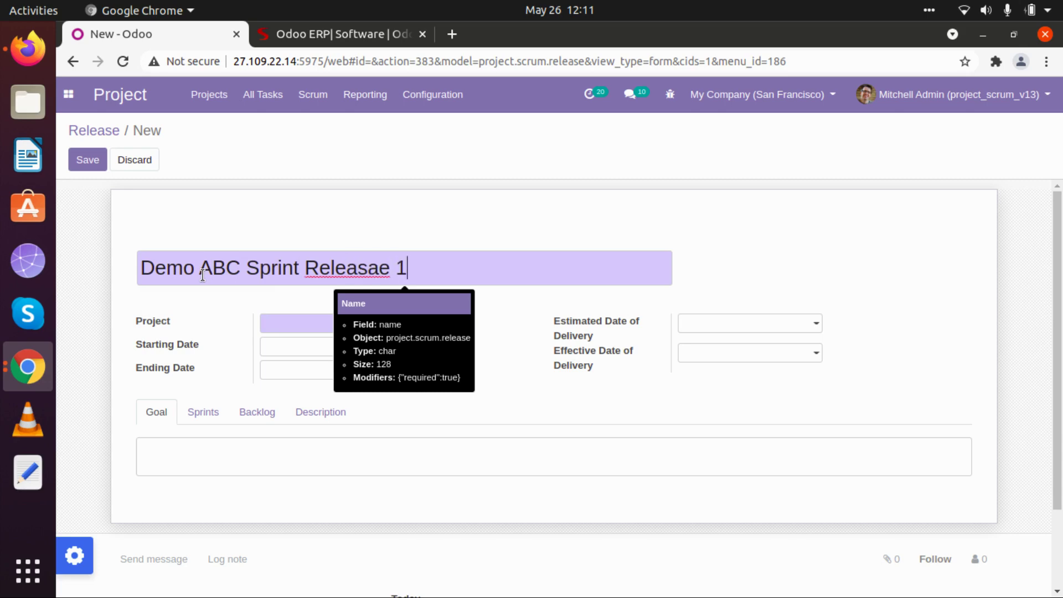
right_click(365, 272)
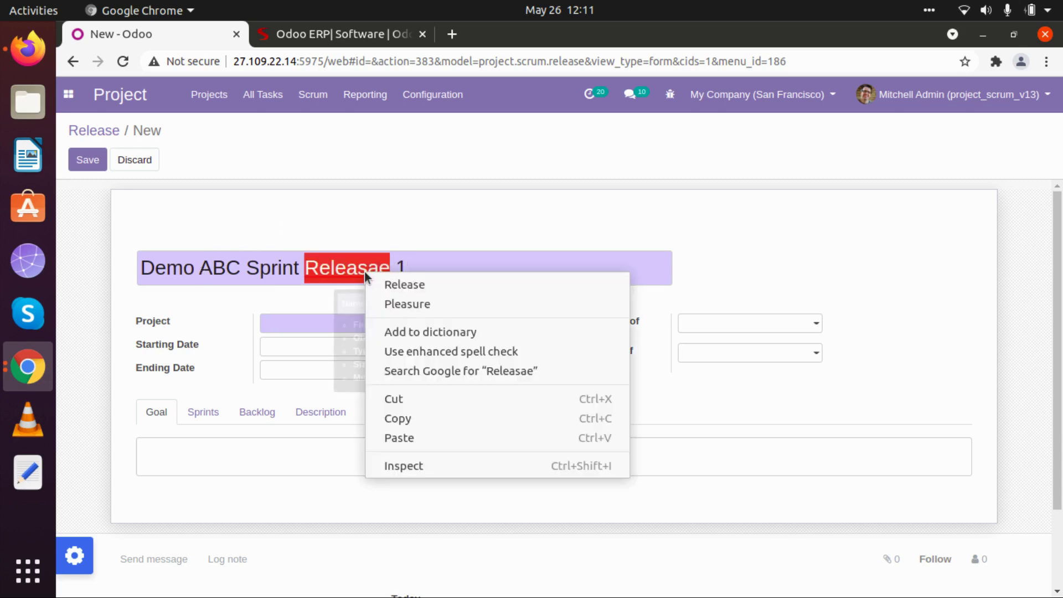
click(398, 285)
Assign it to Demo Project ABC, running 05/26/2021–06/25/2021 with delivery 06/30/2021.
click(296, 319)
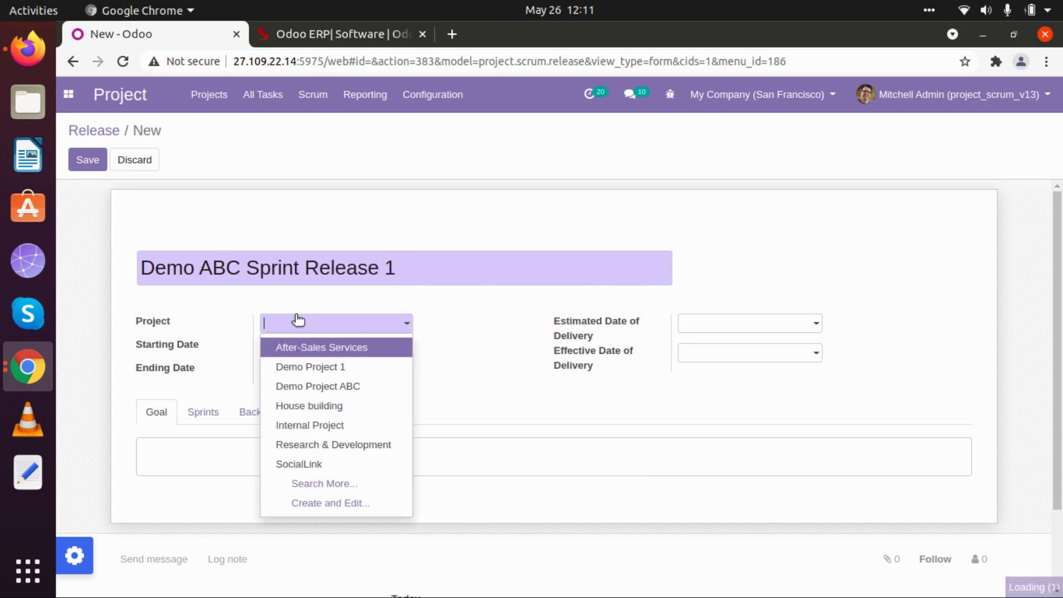
click(299, 384)
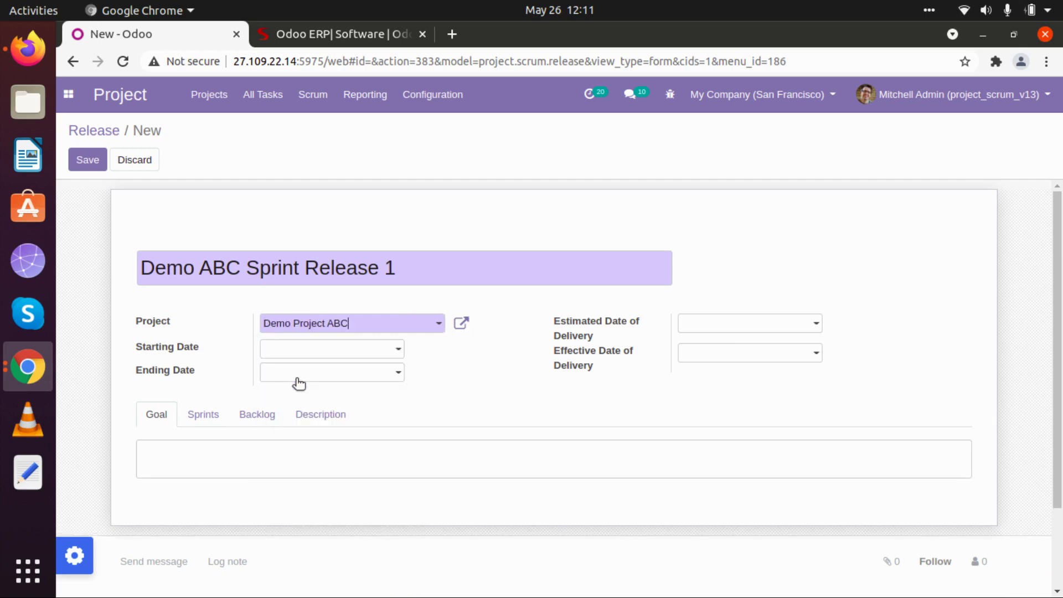
click(321, 350)
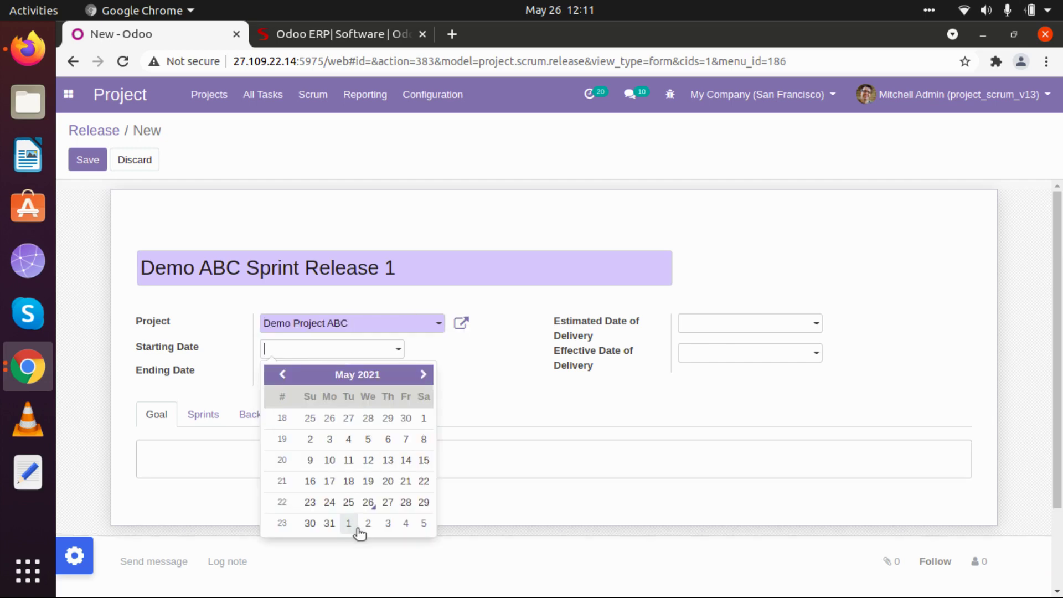
click(368, 503)
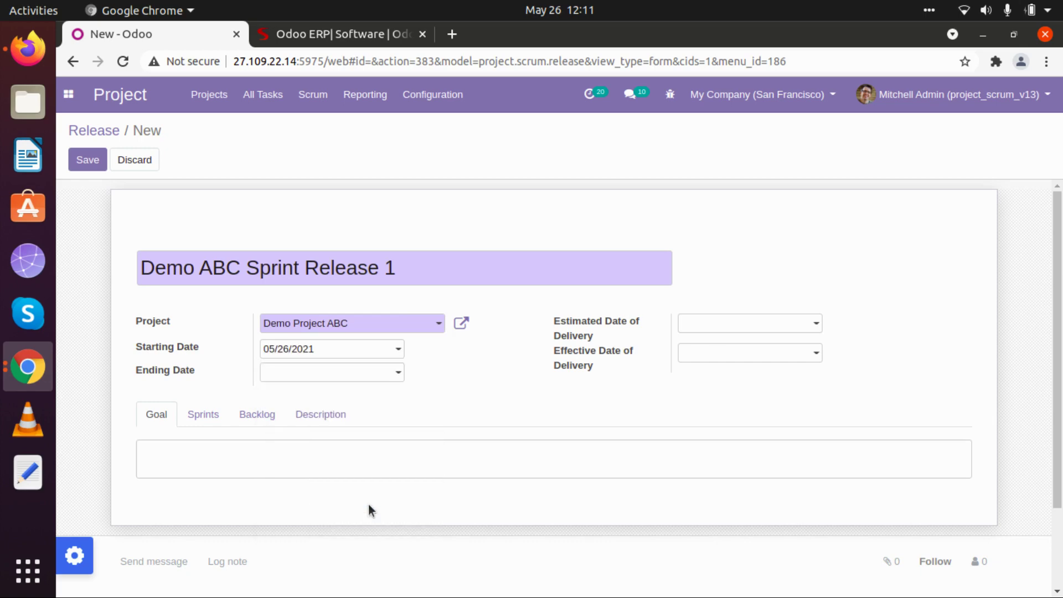
click(302, 378)
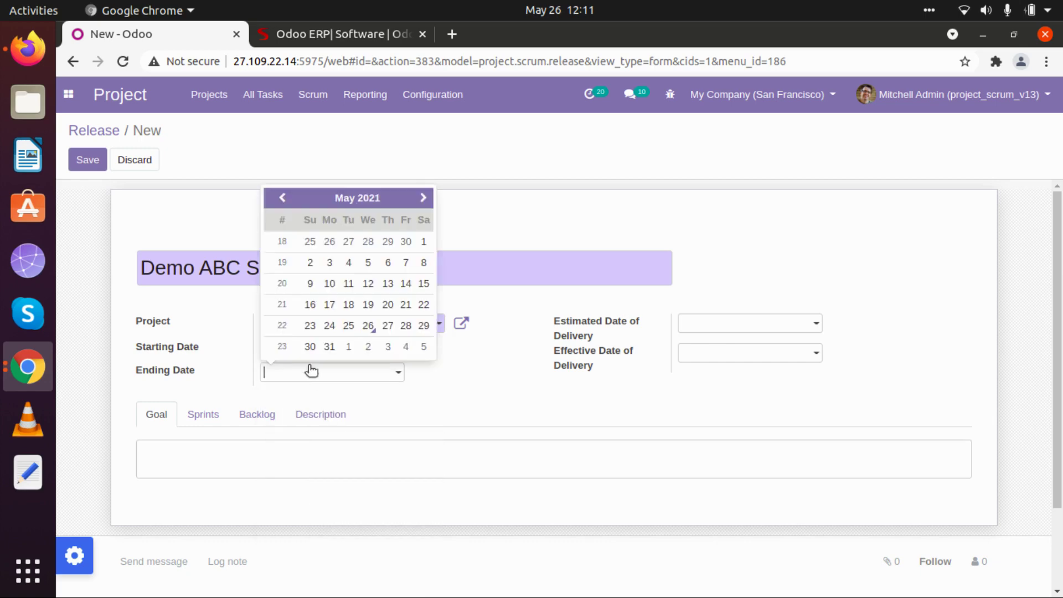
click(423, 198)
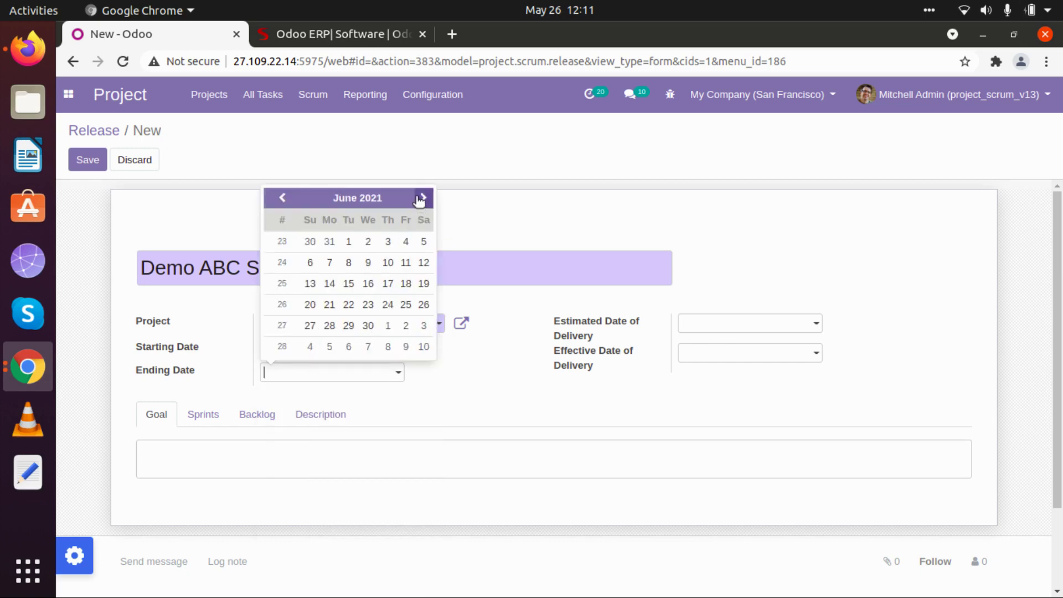
click(407, 305)
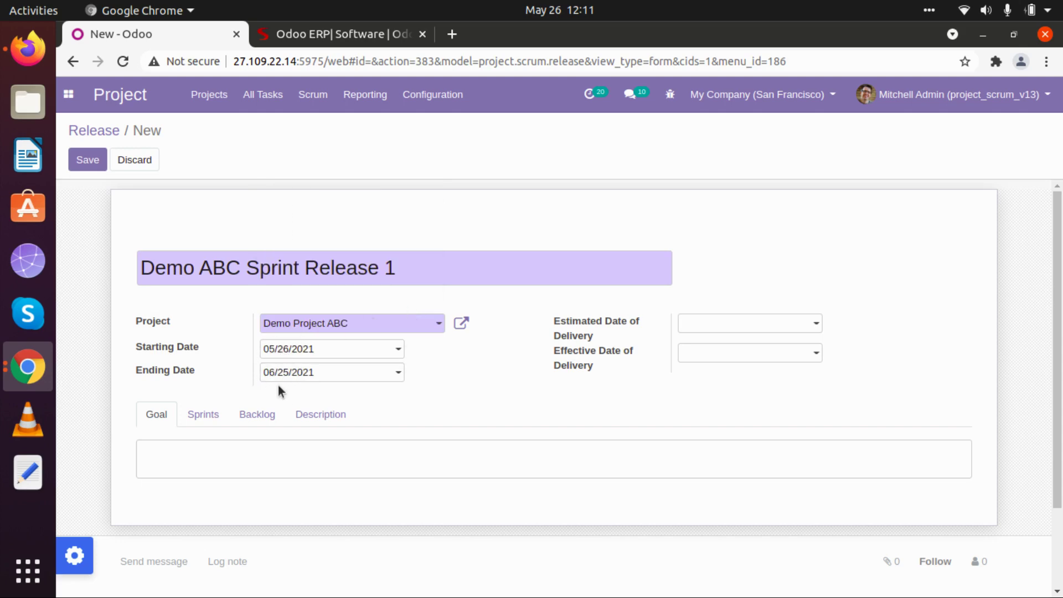
click(717, 331)
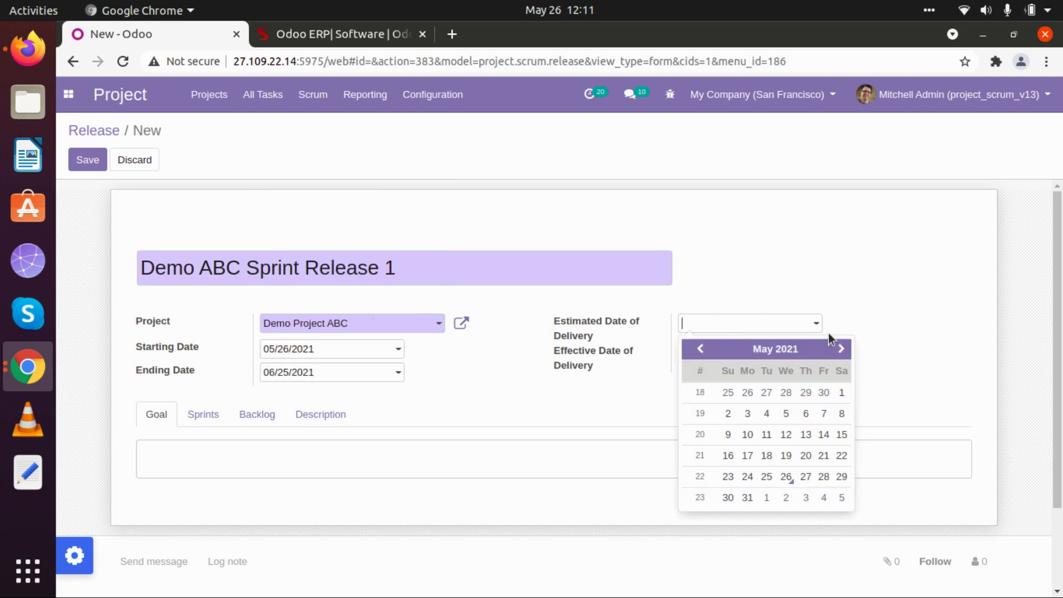
click(841, 348)
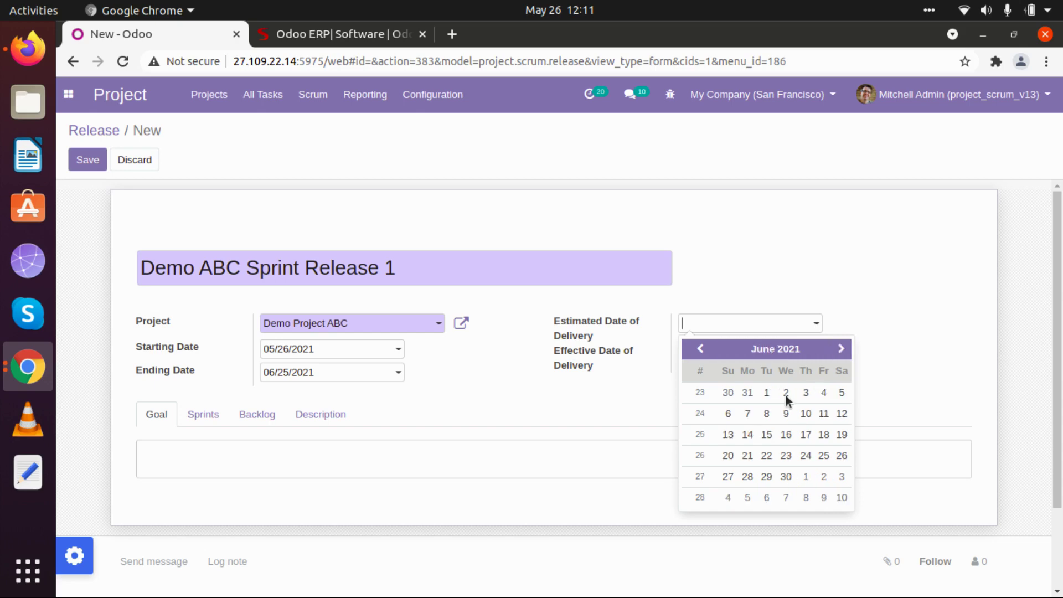
click(786, 476)
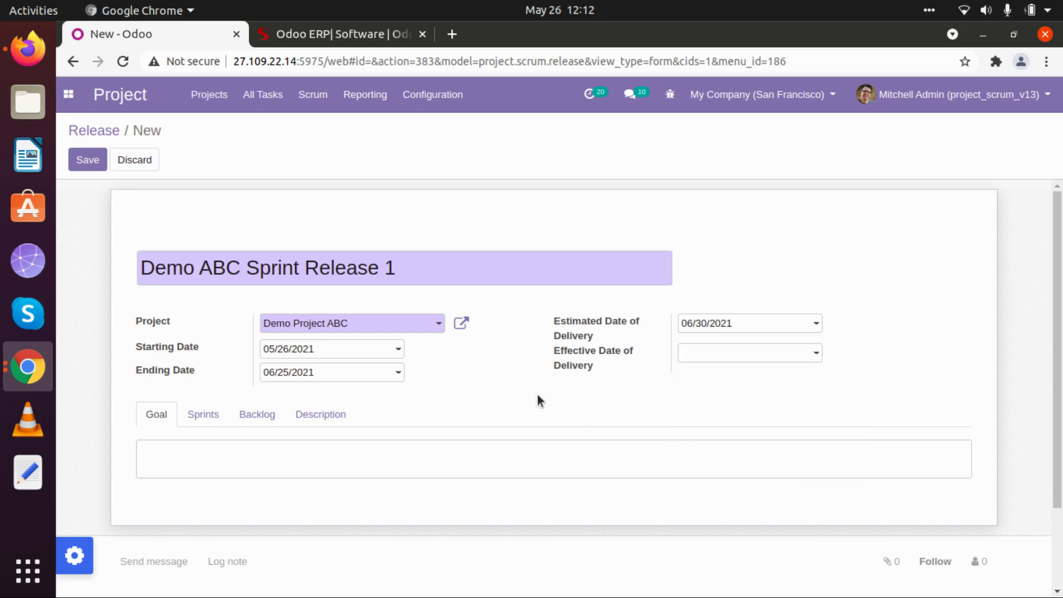
Enter the goal that login and registration should be completely working, and save the release.
click(158, 456)
text(Login and Registratoi)
text(n should be compl)
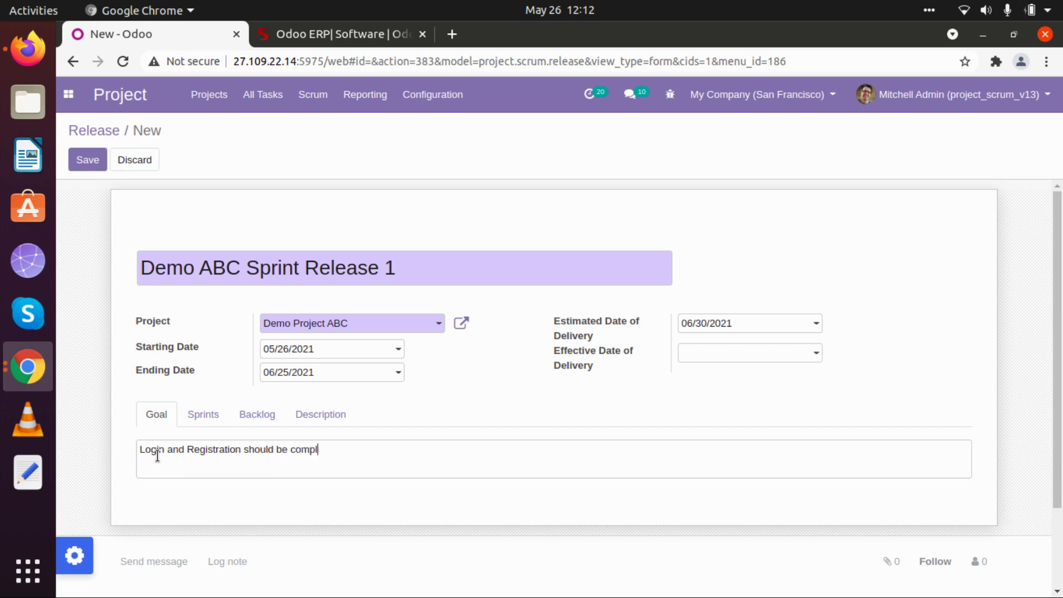
text(t)
key(BackSpace)
text(etely working)
click(81, 162)
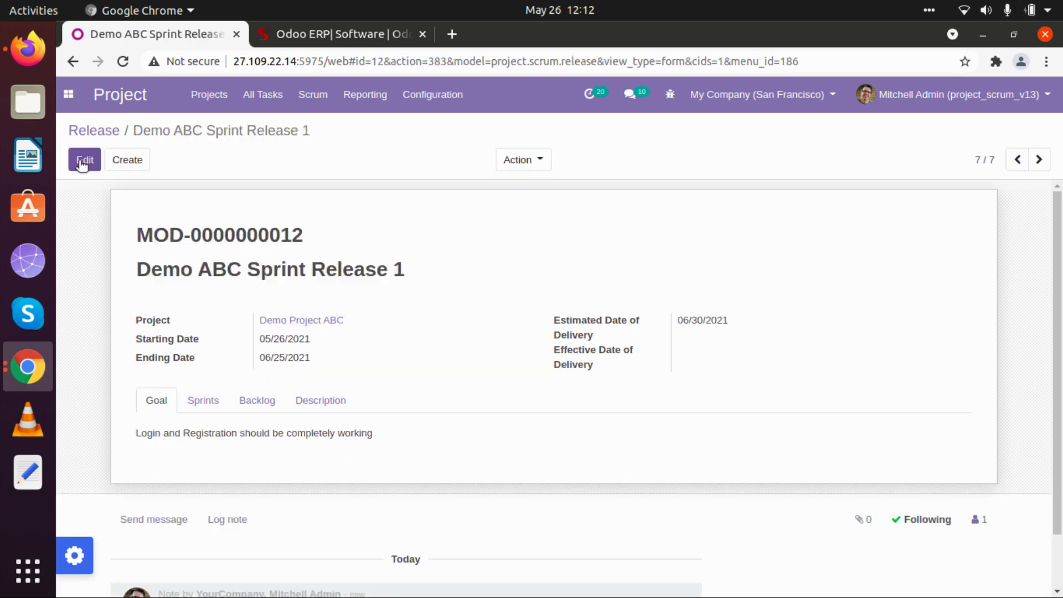
Edit the release and add a sprint line named 'ABC Sprint 1_Release 1'.
click(84, 160)
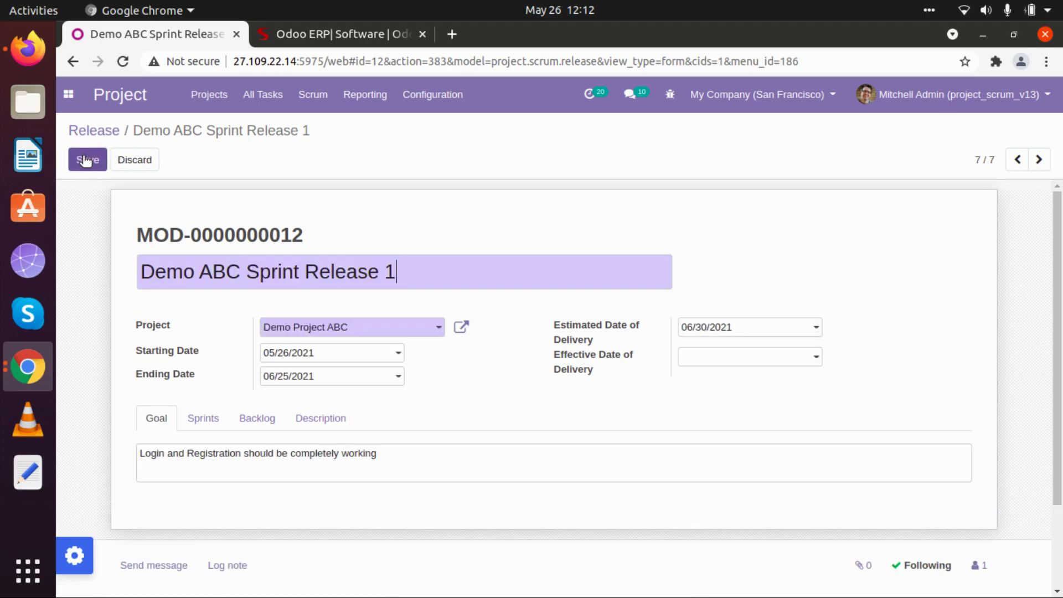
click(203, 419)
click(154, 477)
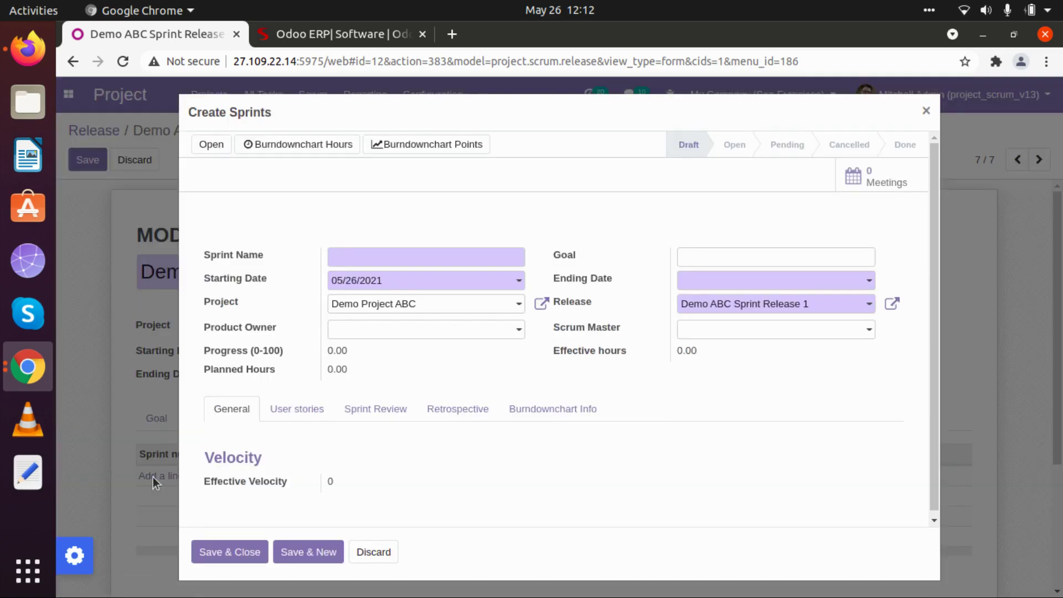
text(S)
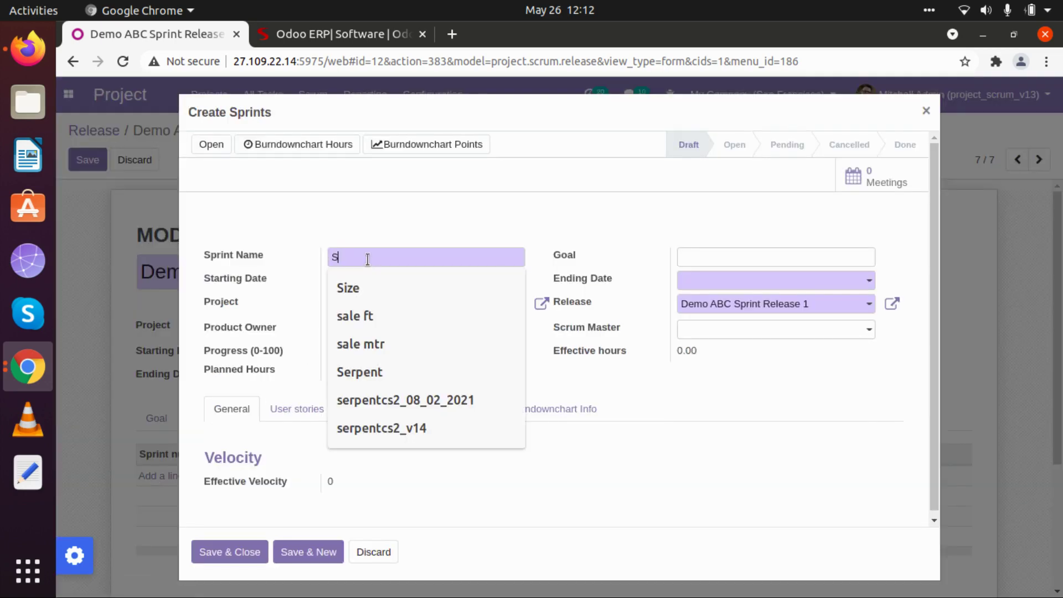
text(print )
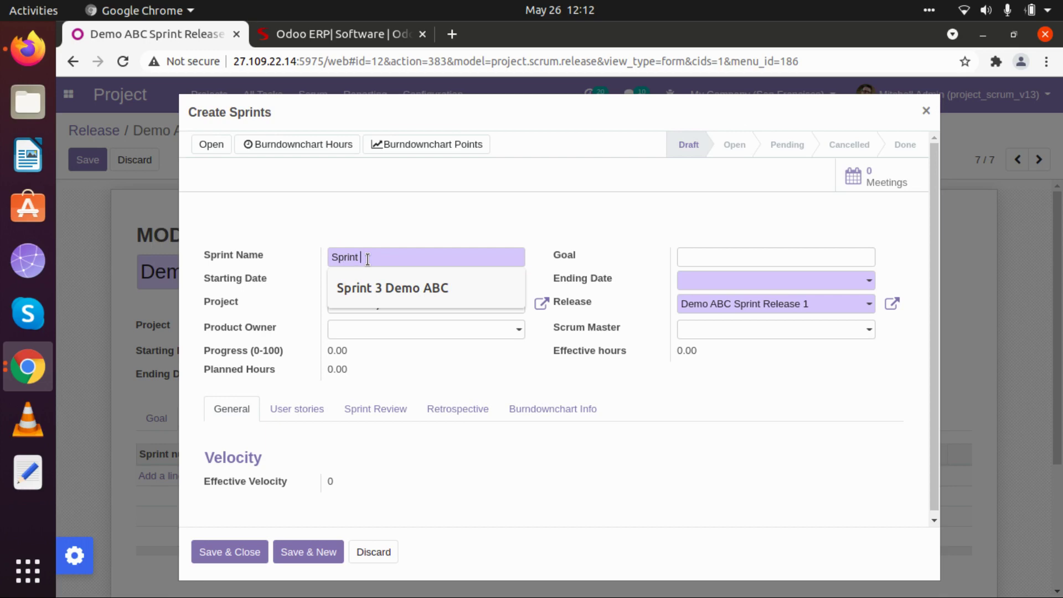
text(1)
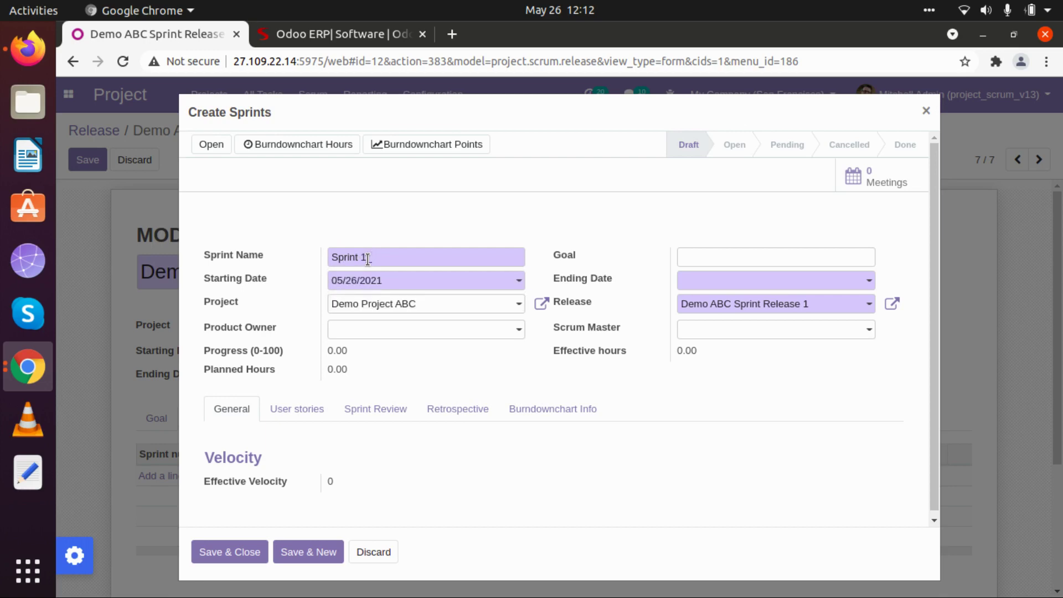
text( Release)
text( 1)
text(ABC)
Give the sprint dates 05/26/2021 to 06/02/2021 and the goal 'Login Design Complete'.
click(379, 284)
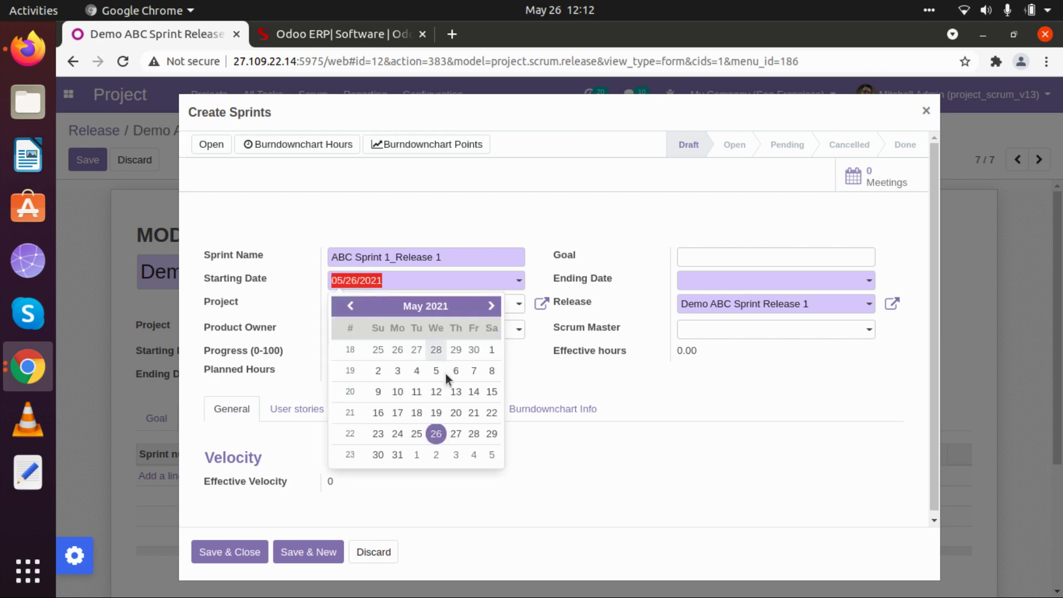
click(434, 434)
click(707, 280)
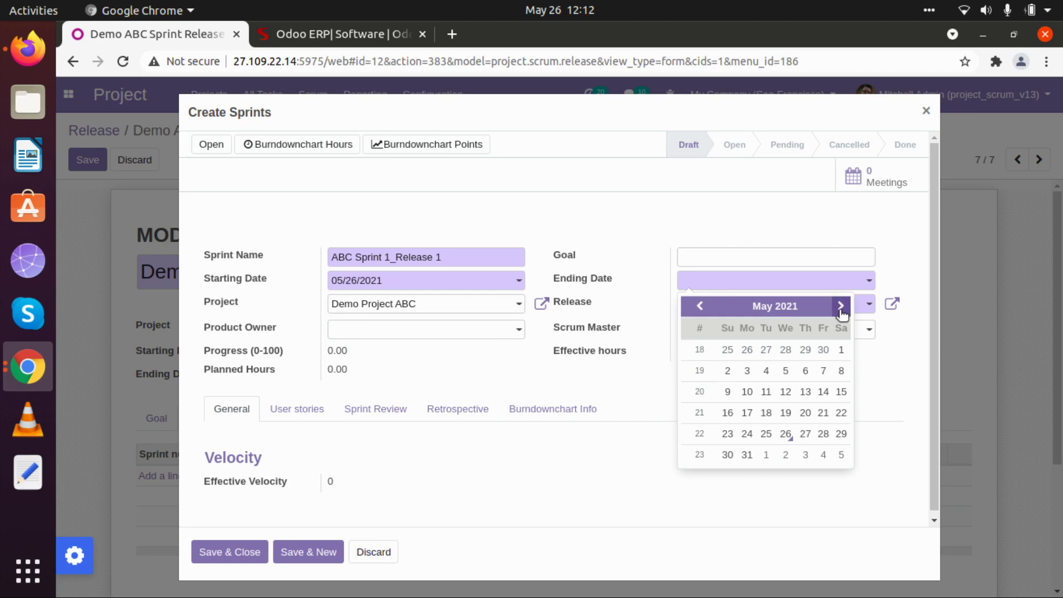
click(785, 456)
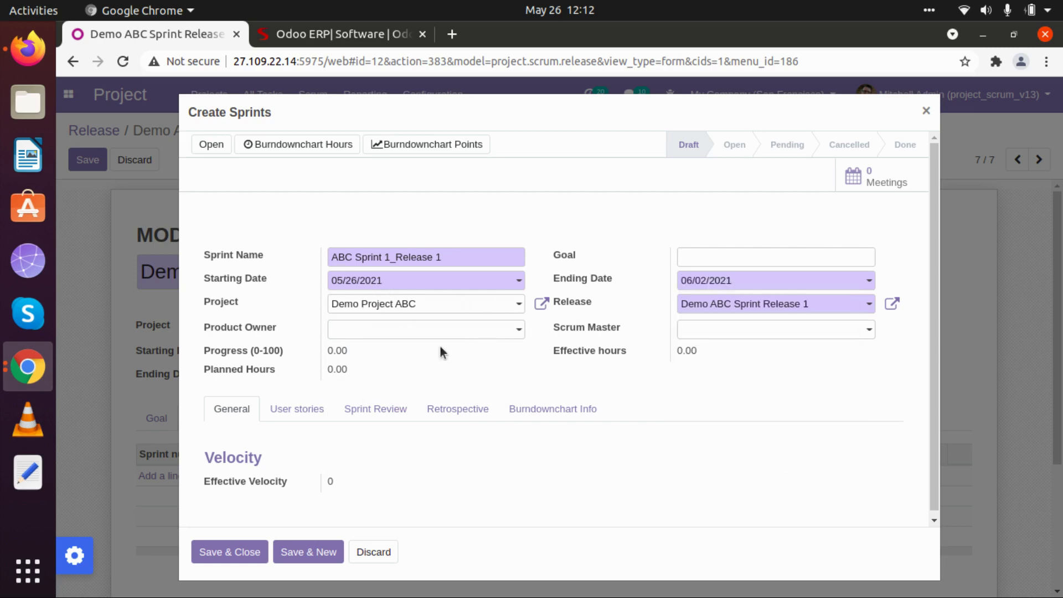
click(704, 252)
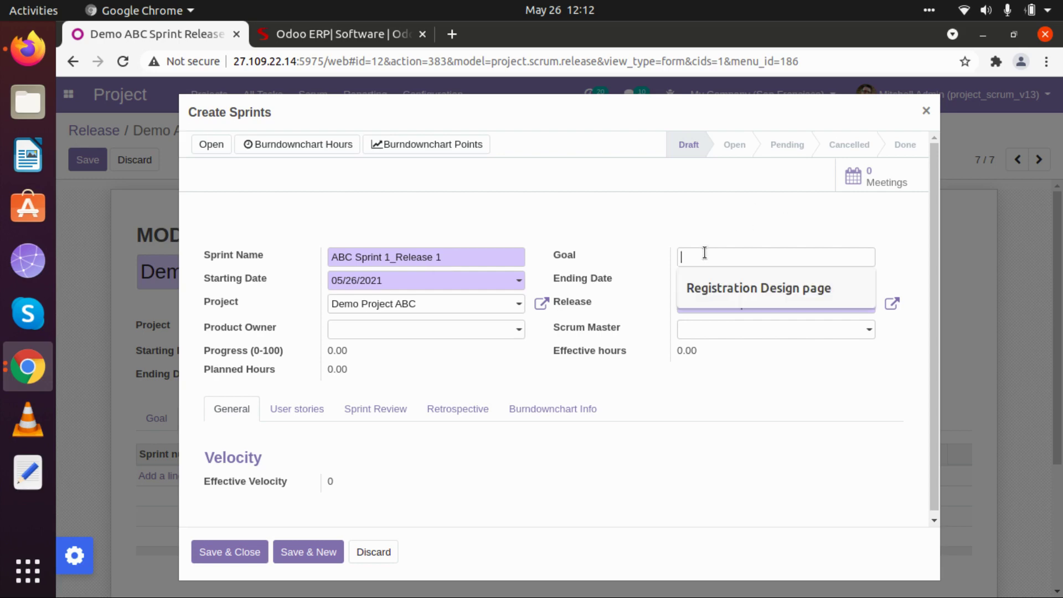
text(Lo)
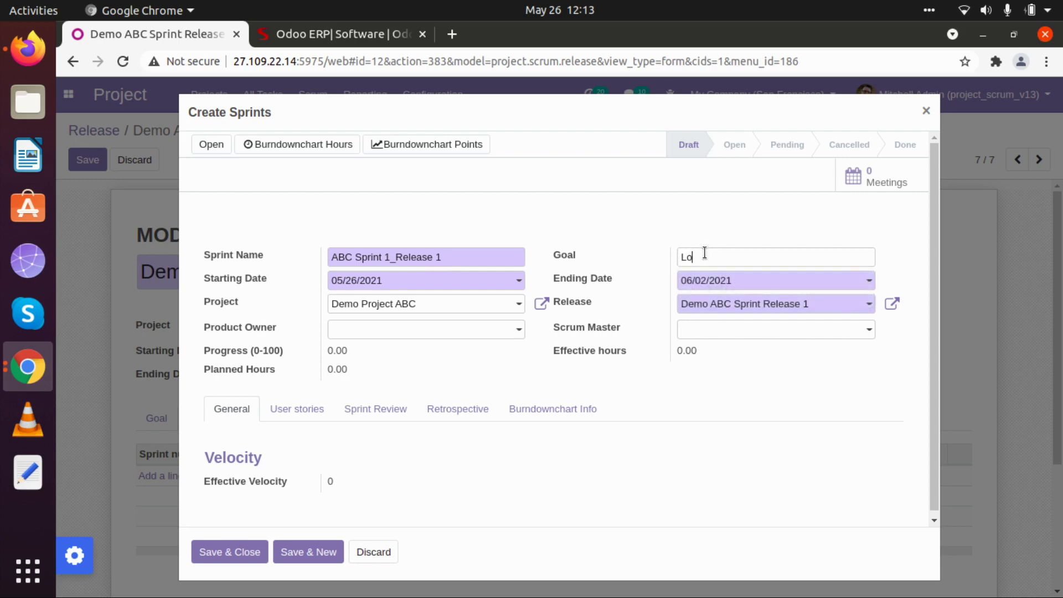
text(gin Design Complt)
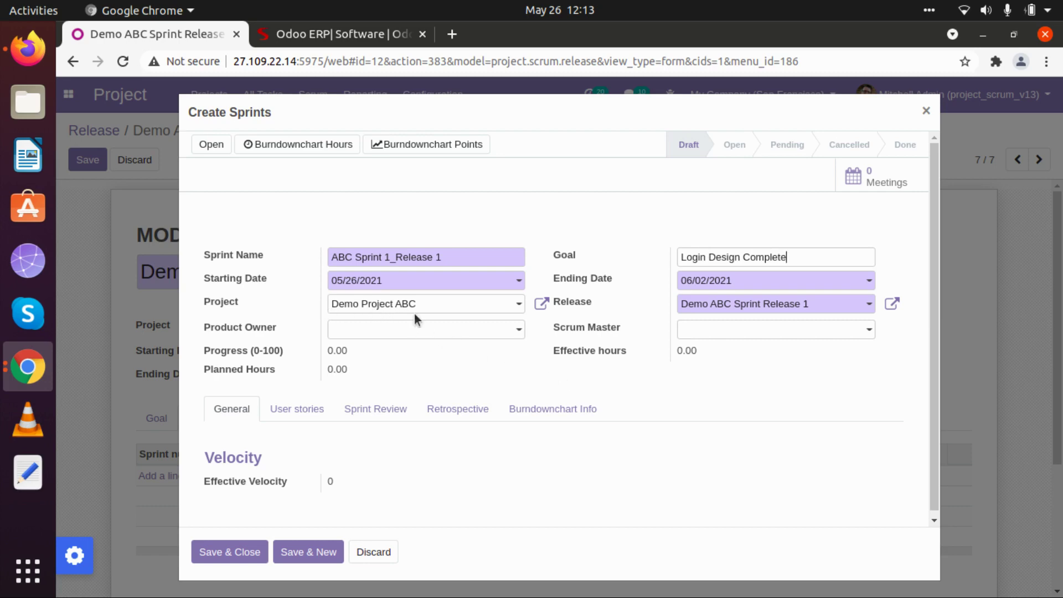
Assign Product Owner and ScrumMaster, then check the user stories and sprint review sections.
click(367, 330)
click(365, 373)
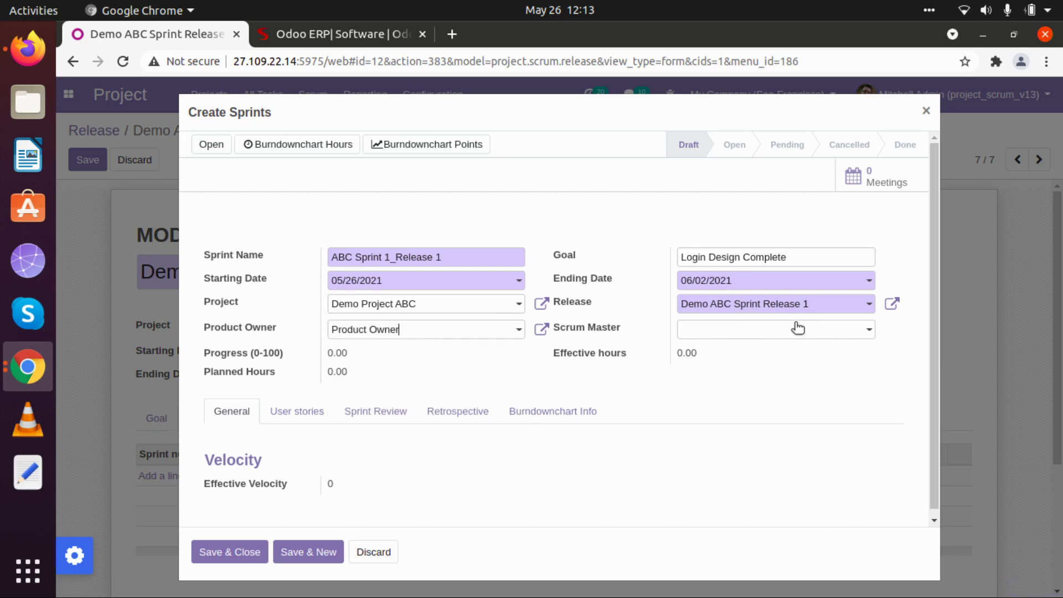
click(731, 331)
click(699, 375)
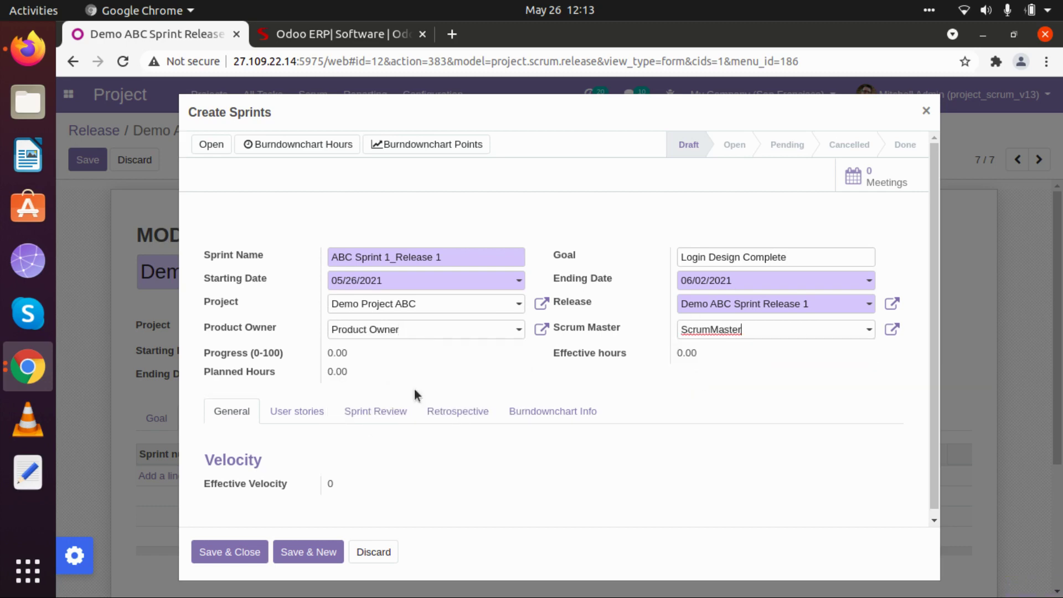
click(291, 419)
click(382, 419)
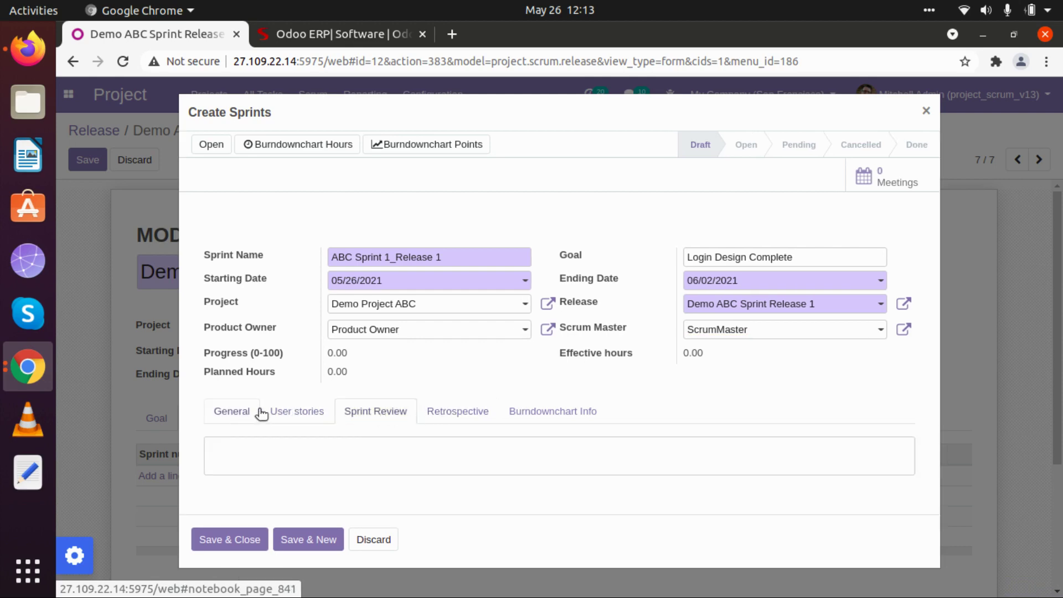
click(280, 412)
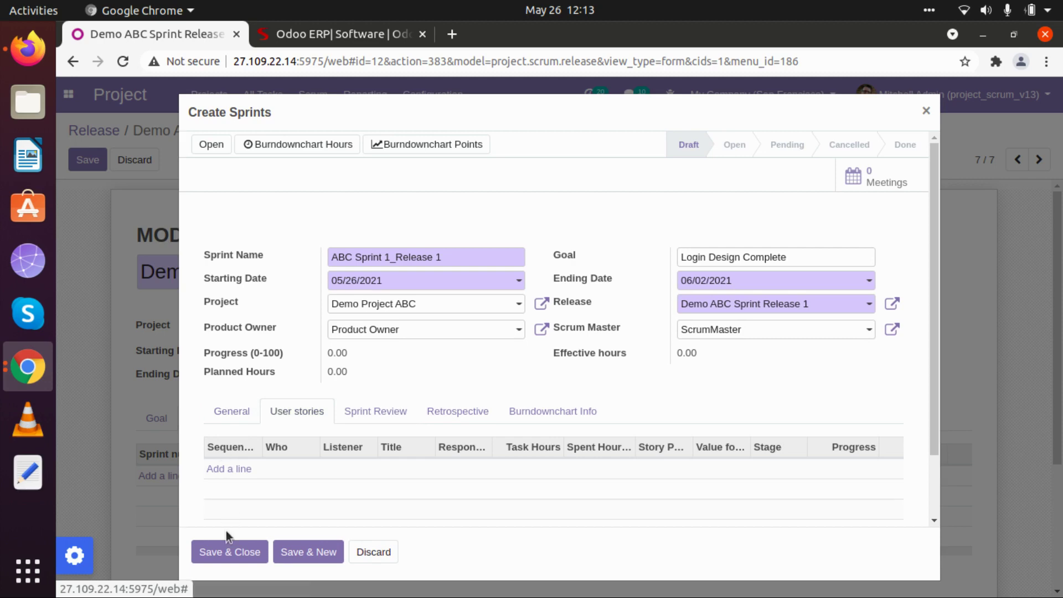
Save the first sprint and start a second one named 'ABC Sprint 2 Release 1'.
click(309, 550)
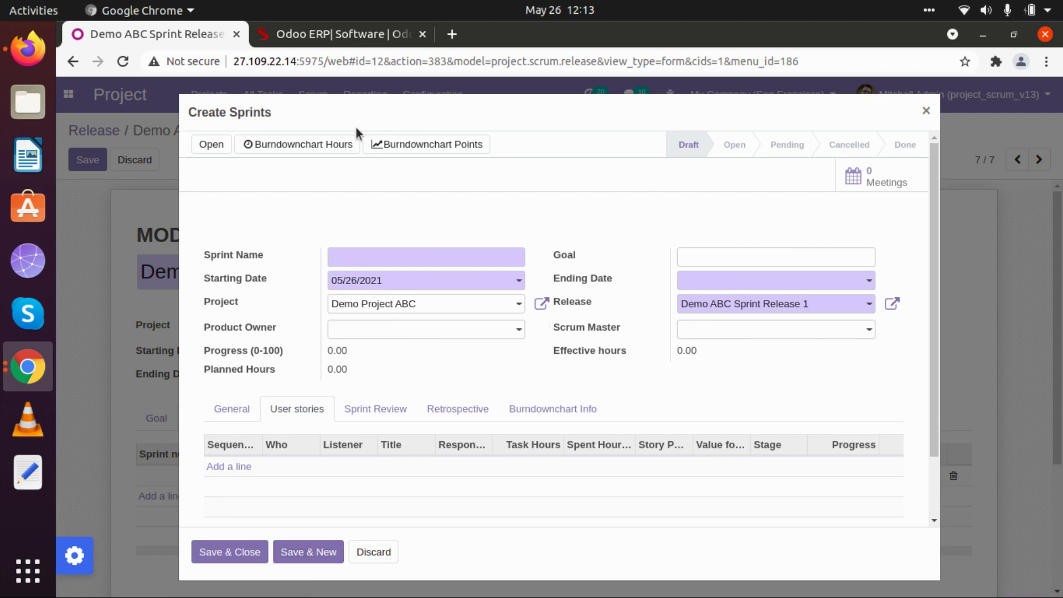
click(352, 254)
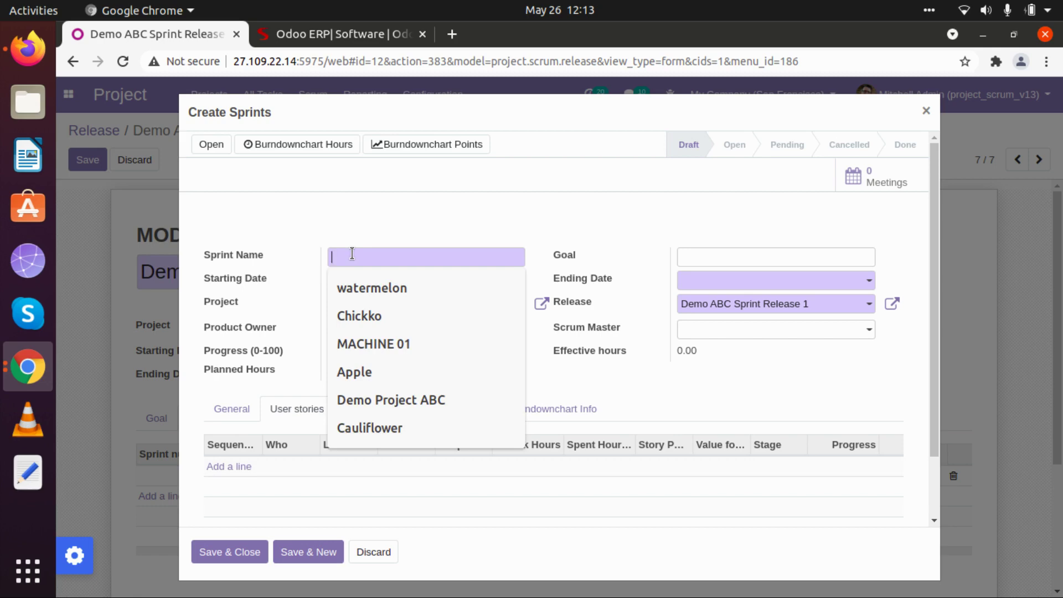
text(ABC S)
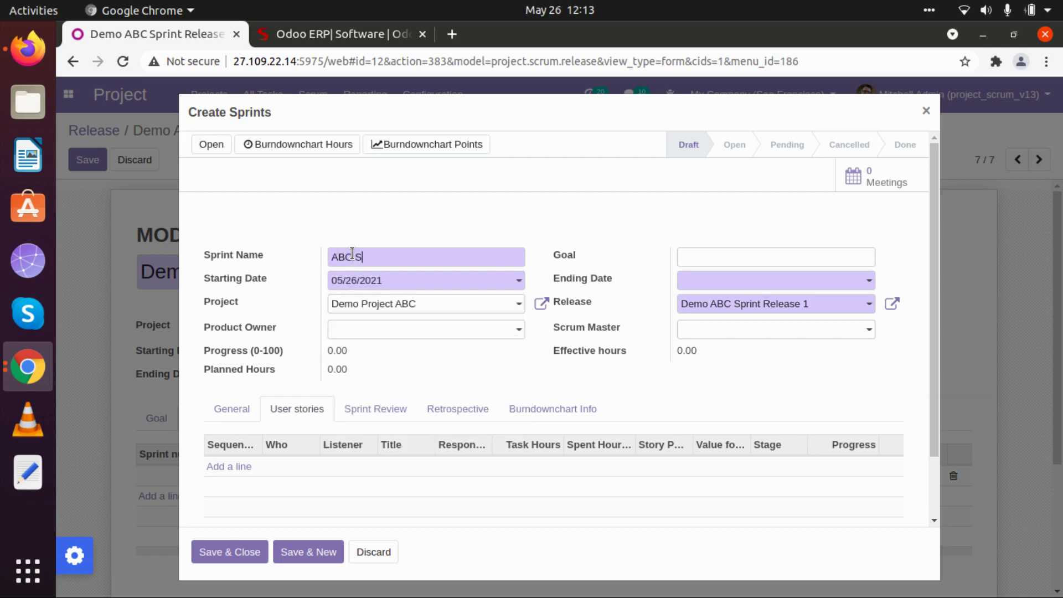
text(print 1)
text( Relee)
key(BackSpace)
text(ase 1)
Set its dates 06/02/2021 to 06/09/2021 and the goal 'Registration Design'.
click(410, 284)
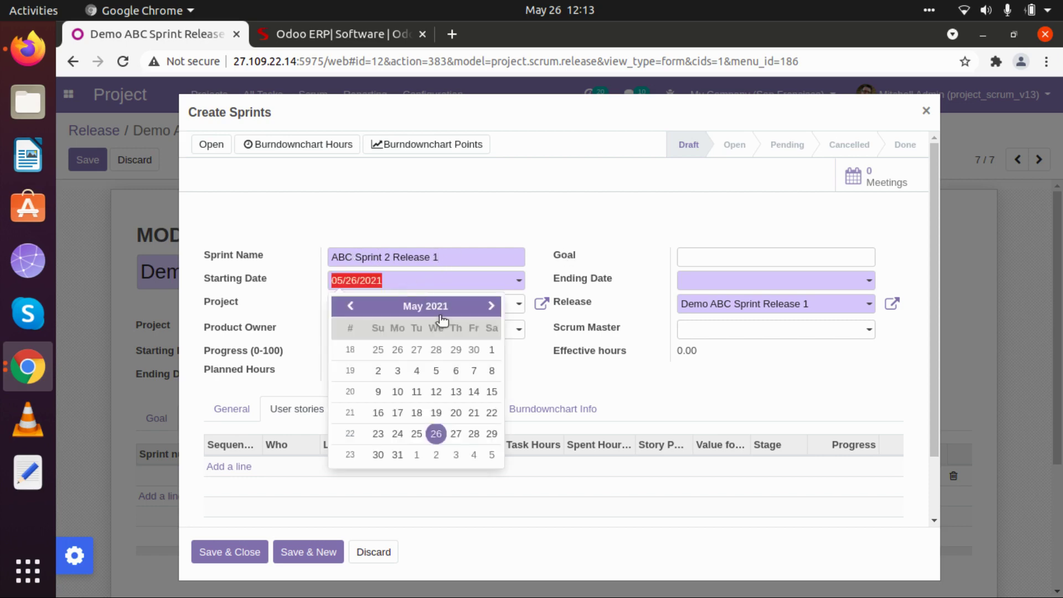
click(435, 460)
click(700, 285)
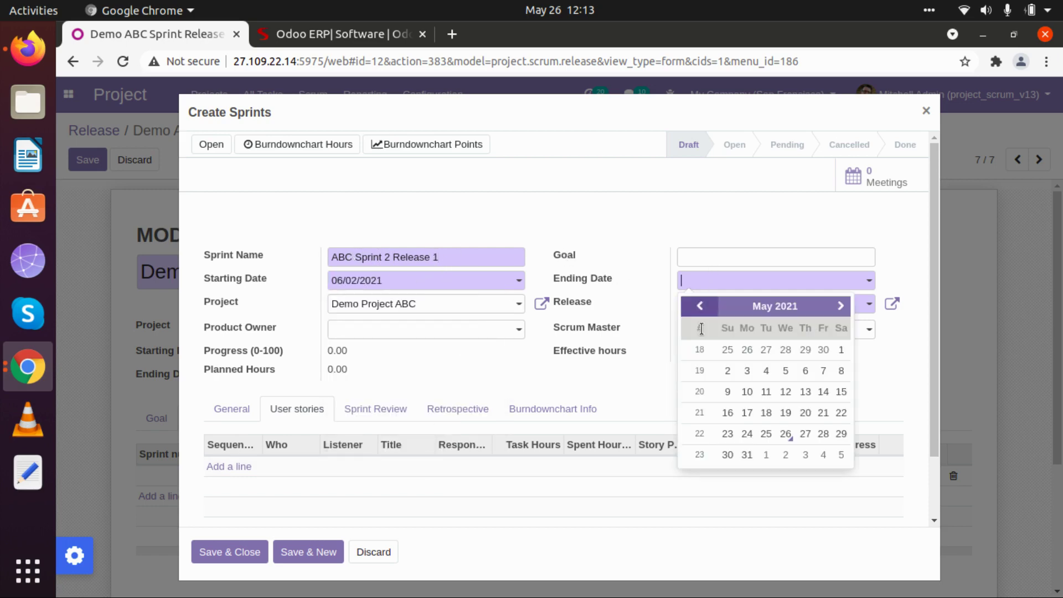
click(840, 305)
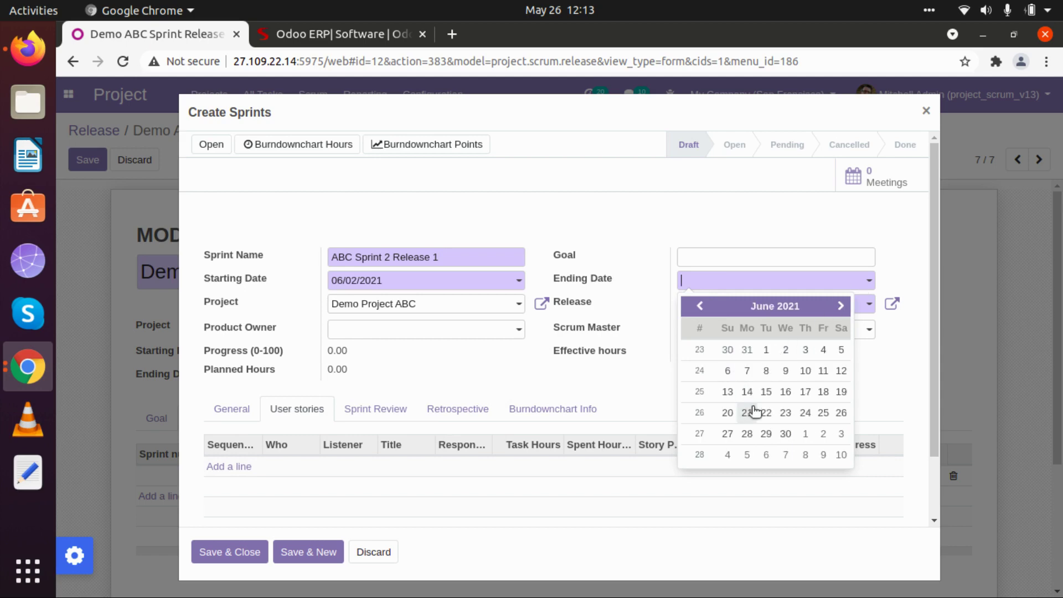
click(785, 371)
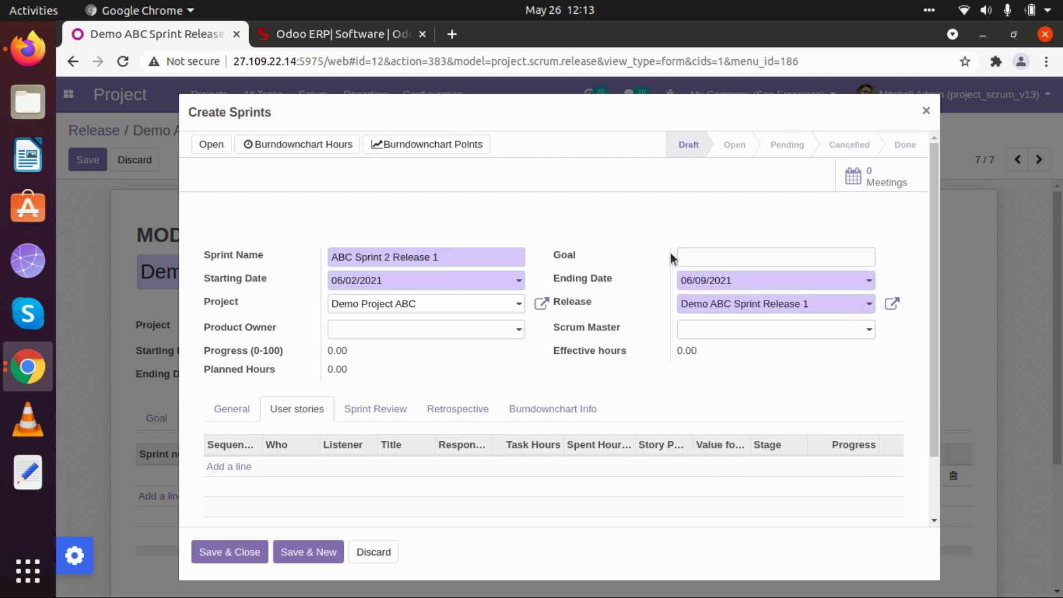
click(703, 259)
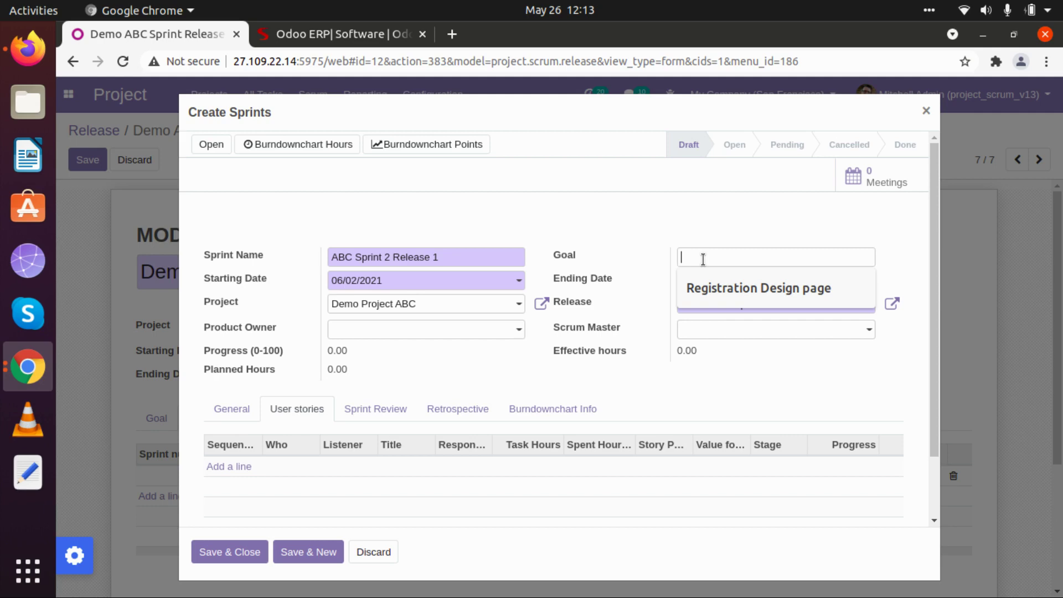
text(Registration Design)
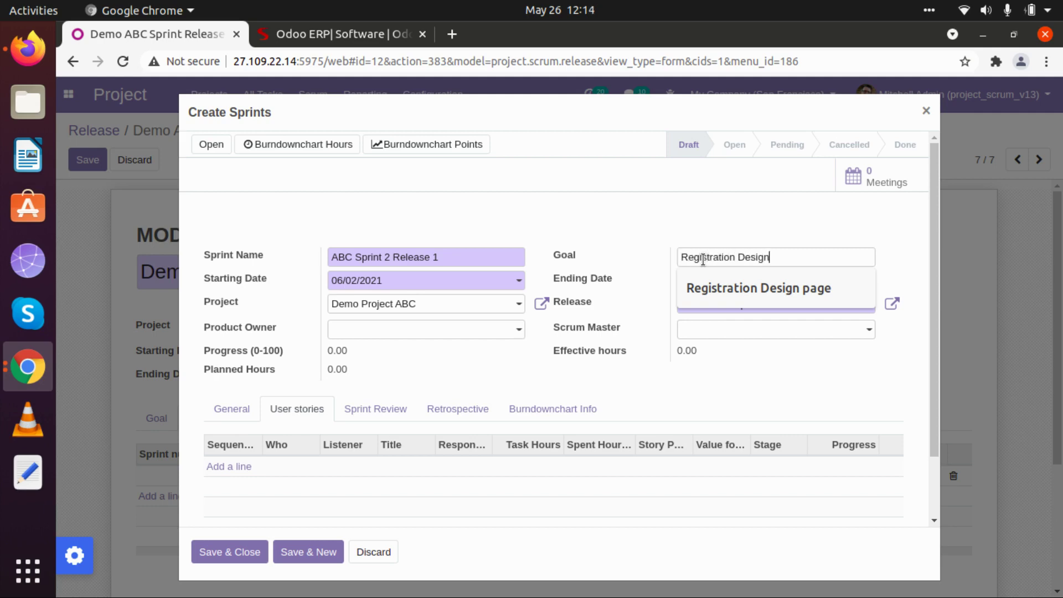
Assign Product Owner and ScrumMaster, then save and close the sprint.
click(408, 337)
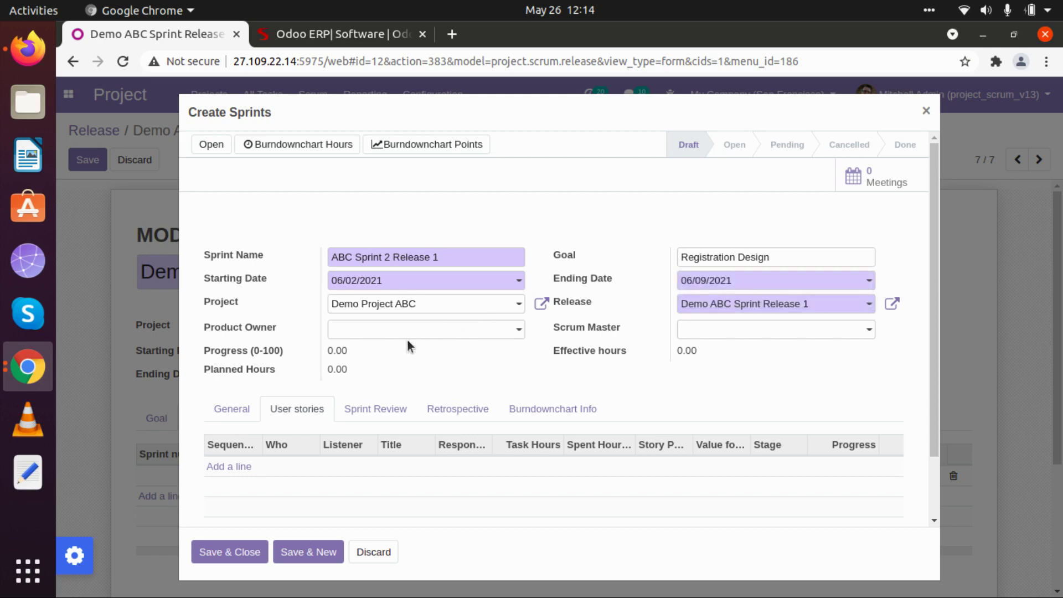
click(370, 371)
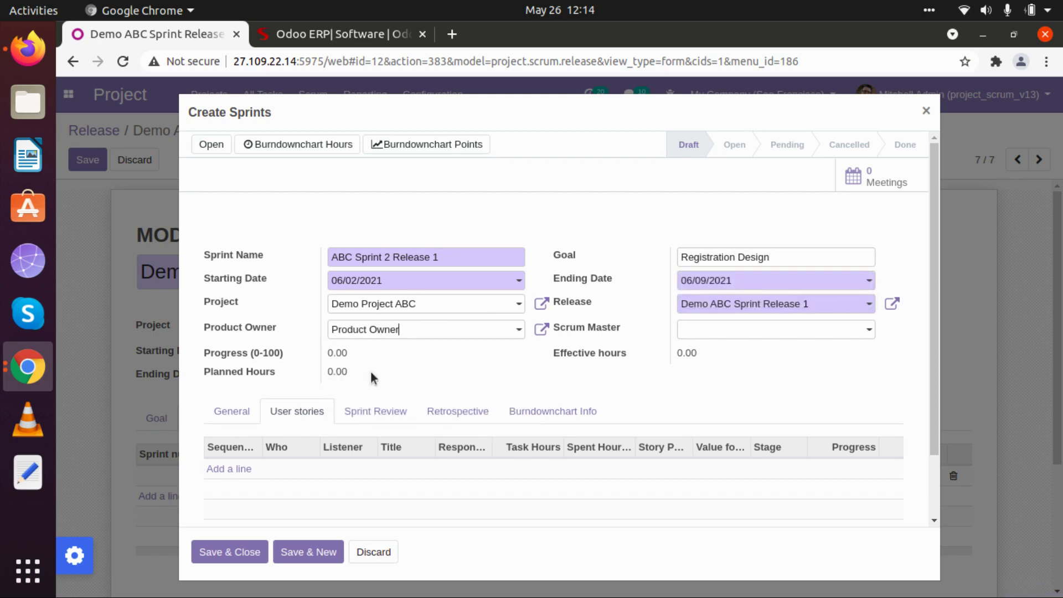
click(698, 329)
click(707, 376)
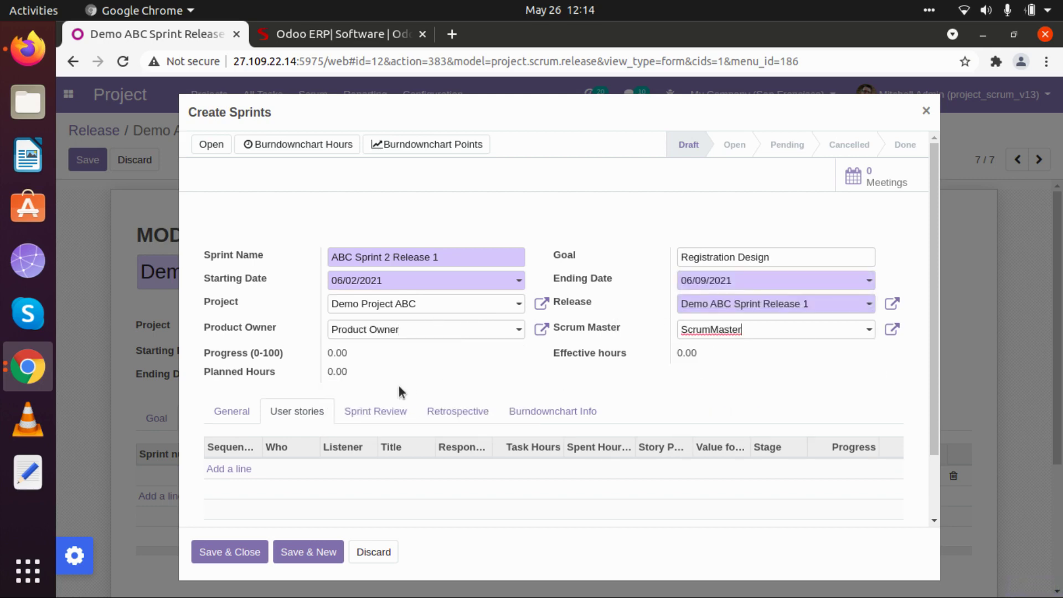
click(225, 409)
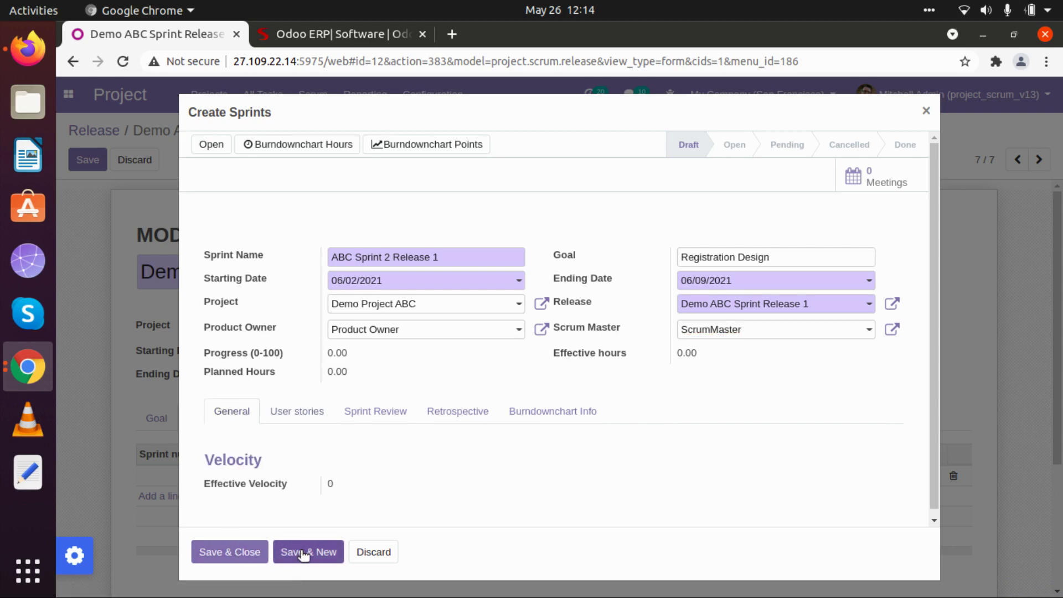
click(243, 552)
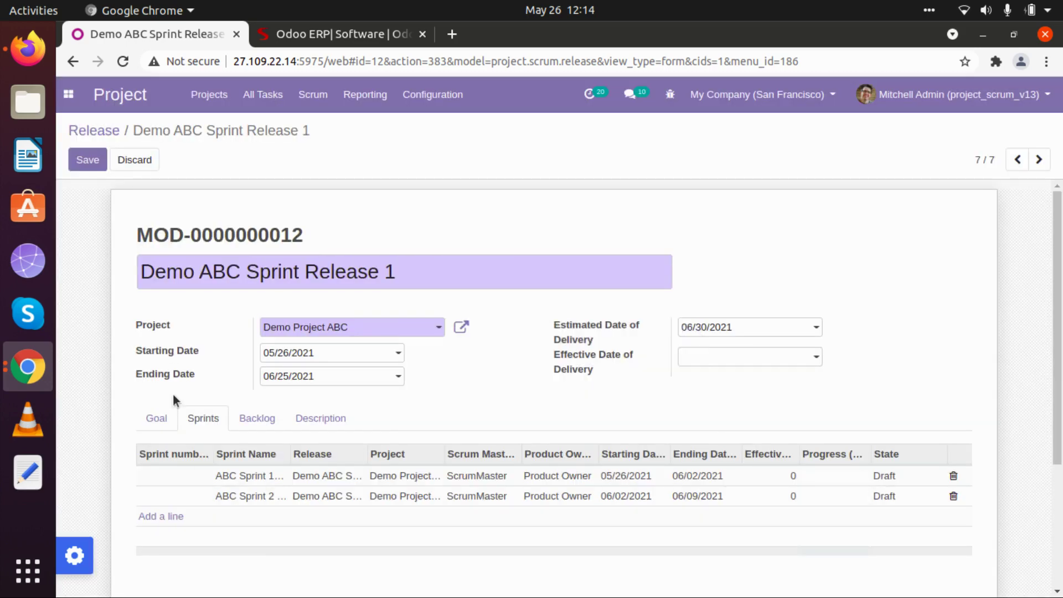
Save the release, then list all sprints sorted by project with a wider Sprint Name column.
click(89, 163)
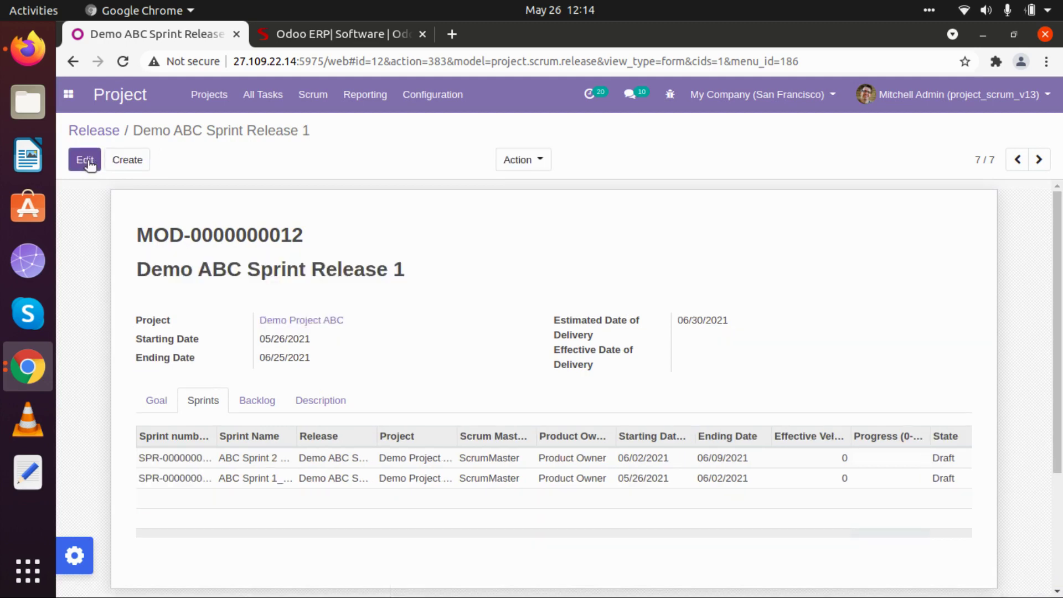
click(320, 95)
click(332, 166)
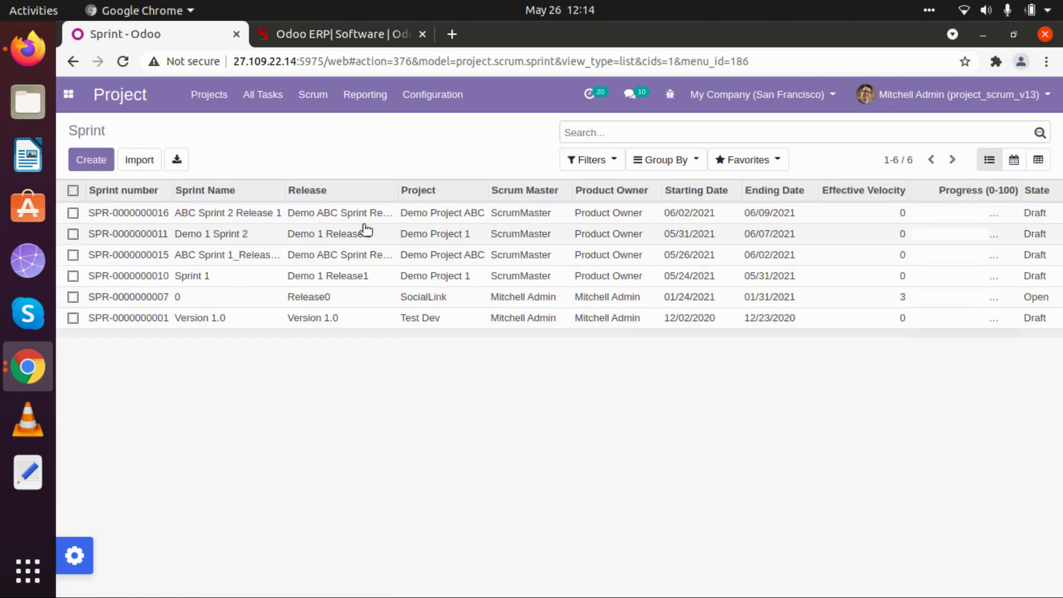
click(438, 190)
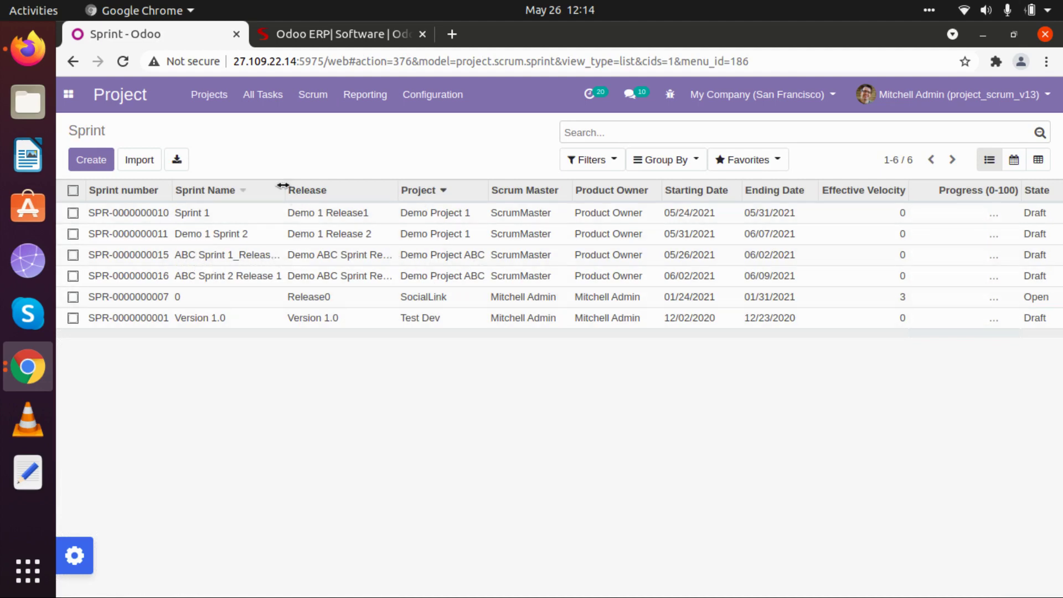
drag(283, 186, 303, 185)
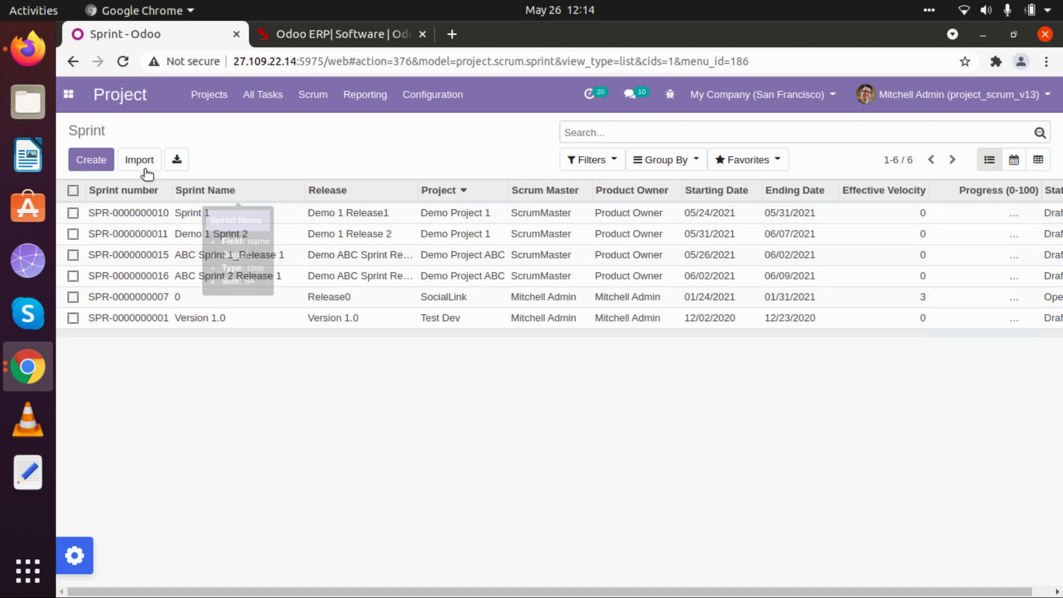
Start a new sprint named 'ABC Sprint 3 Release 1'.
click(93, 160)
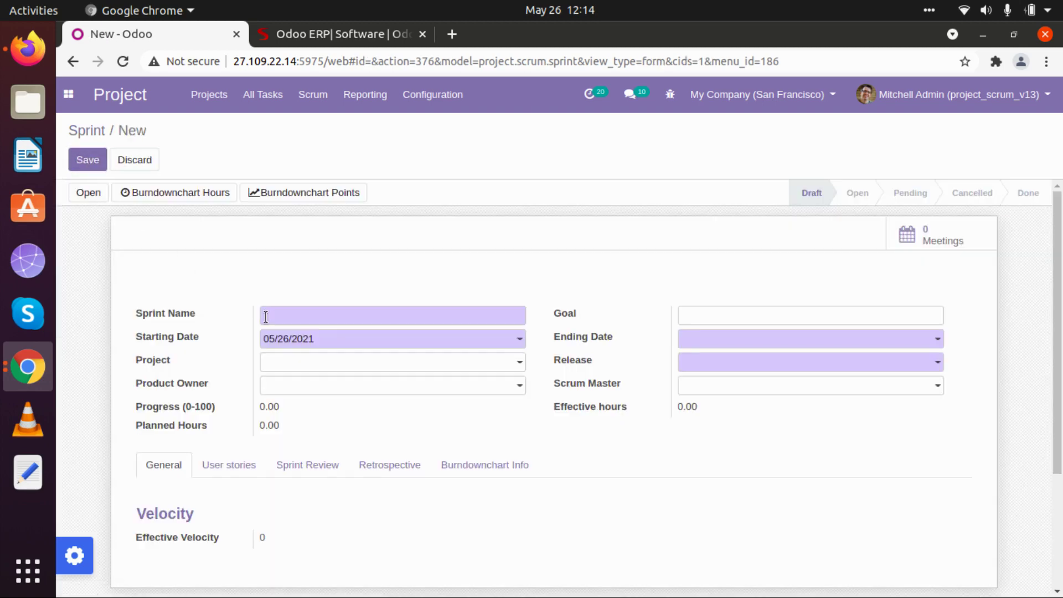
click(284, 314)
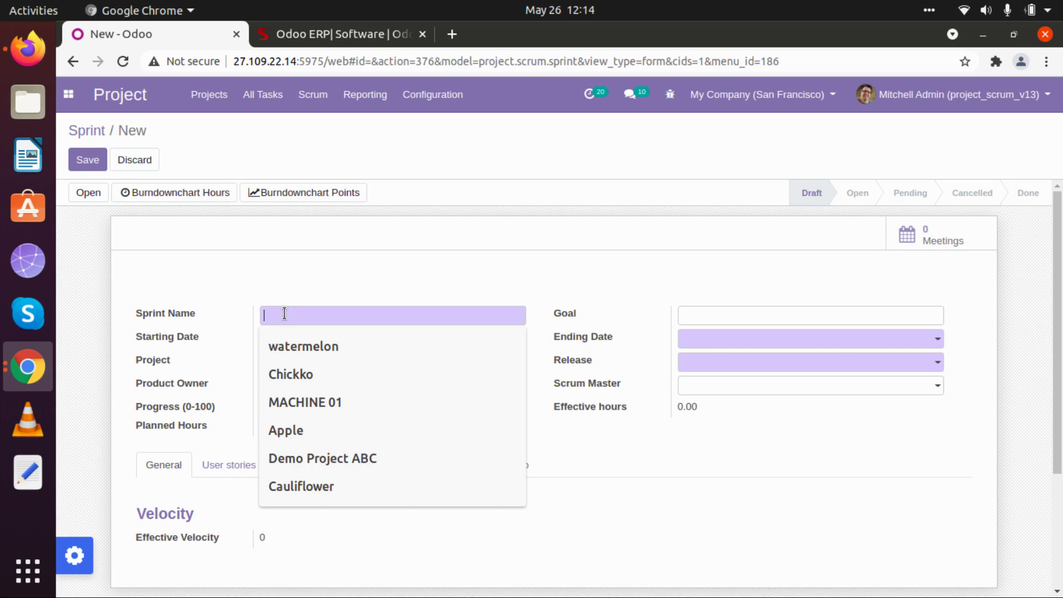
text(ABC)
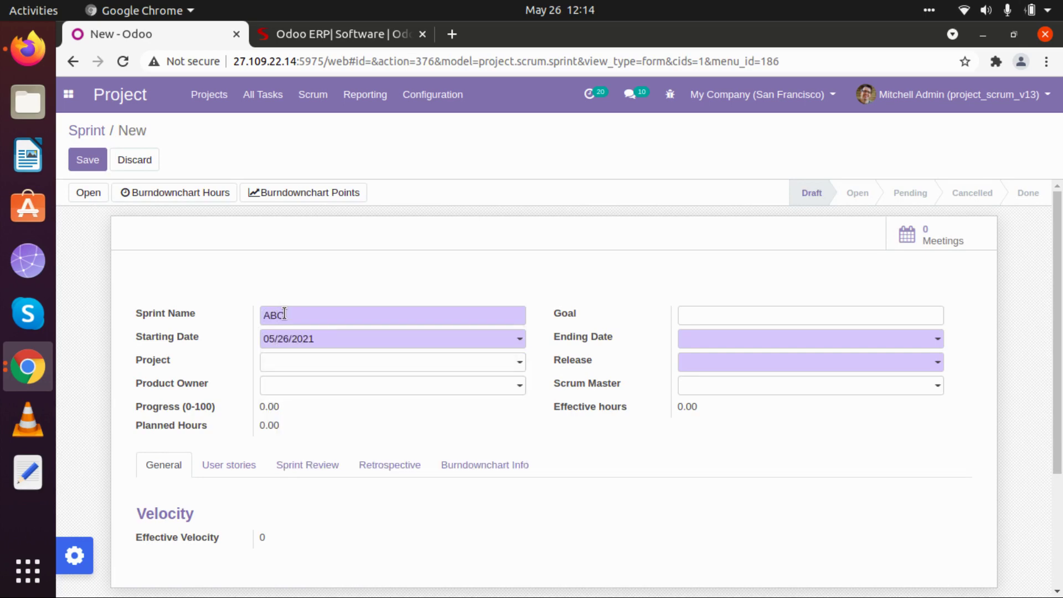
text( Sprint 3 Release 1)
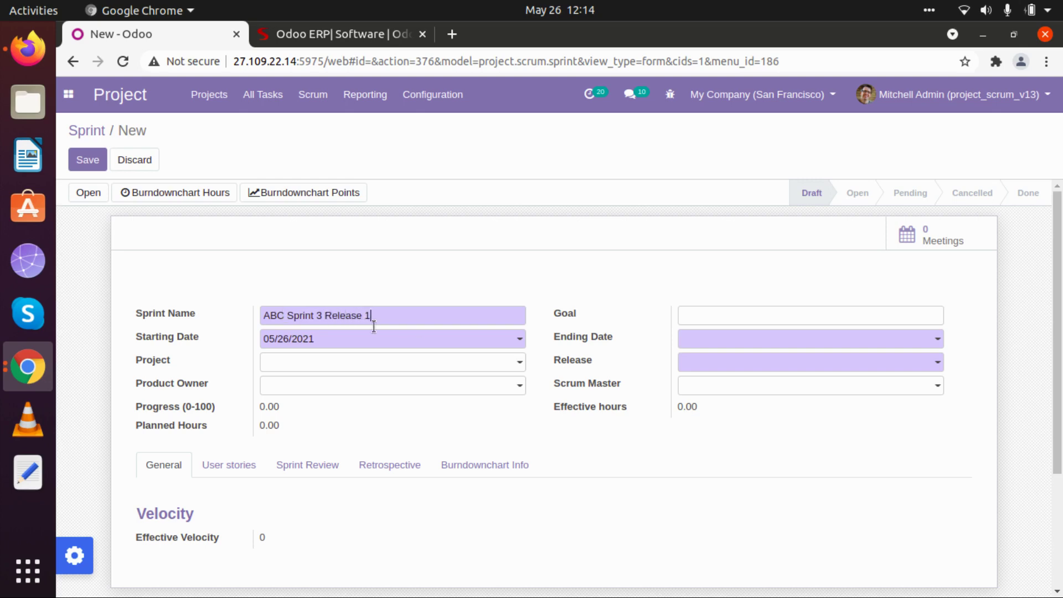
Set dates 06/09/2021 to 06/22/2021 and a goal about solving login and registration issues.
click(340, 339)
click(422, 363)
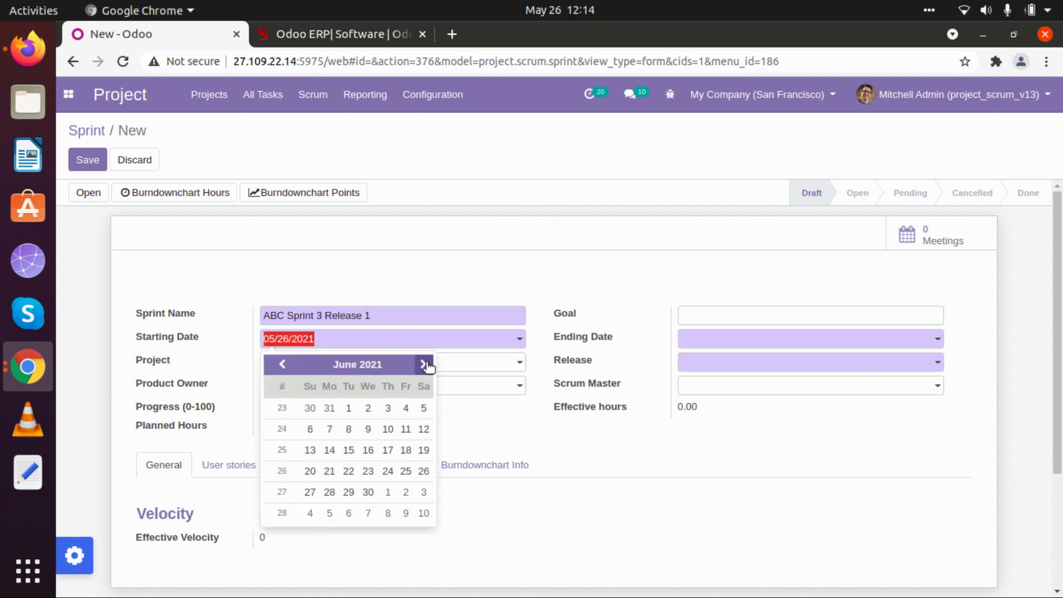
click(366, 431)
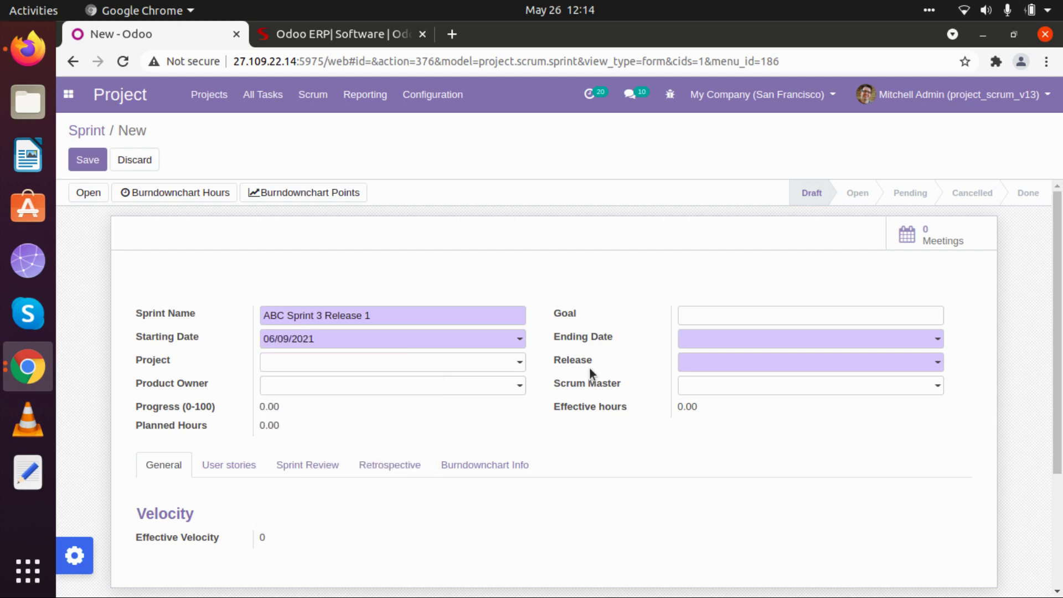
click(692, 340)
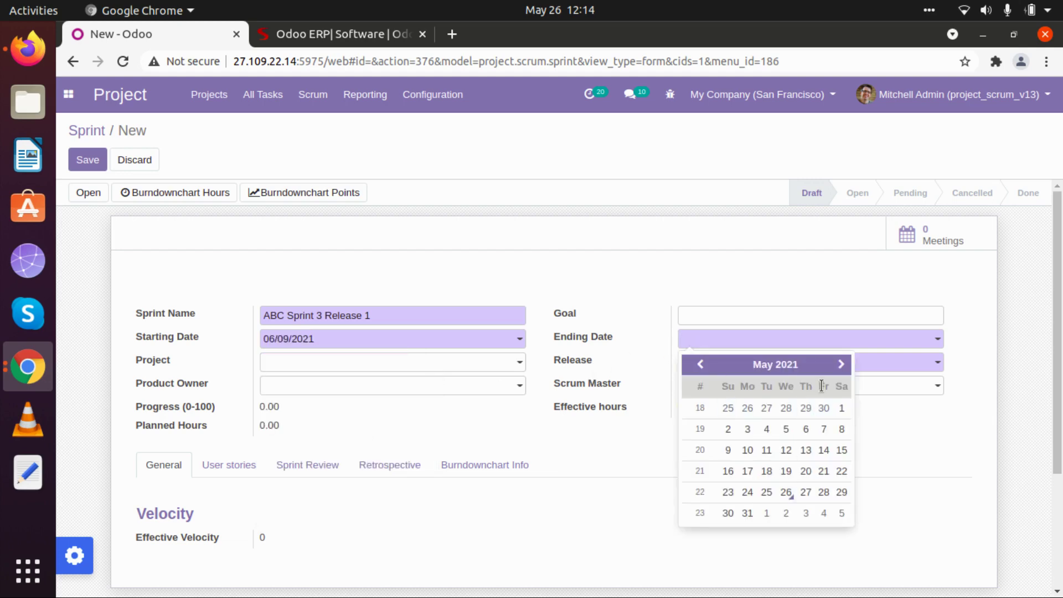
click(841, 365)
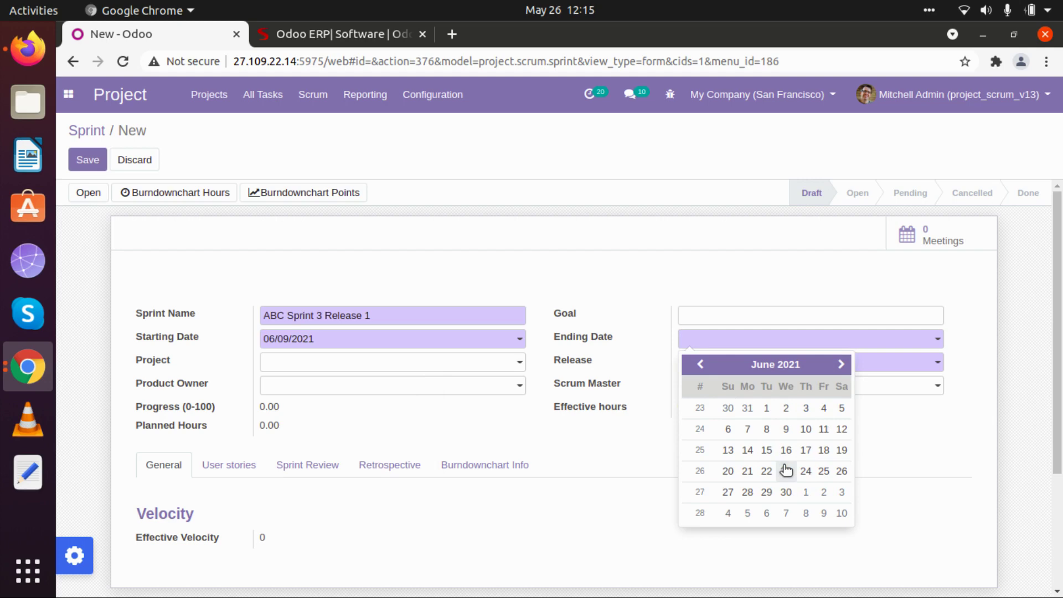
click(767, 472)
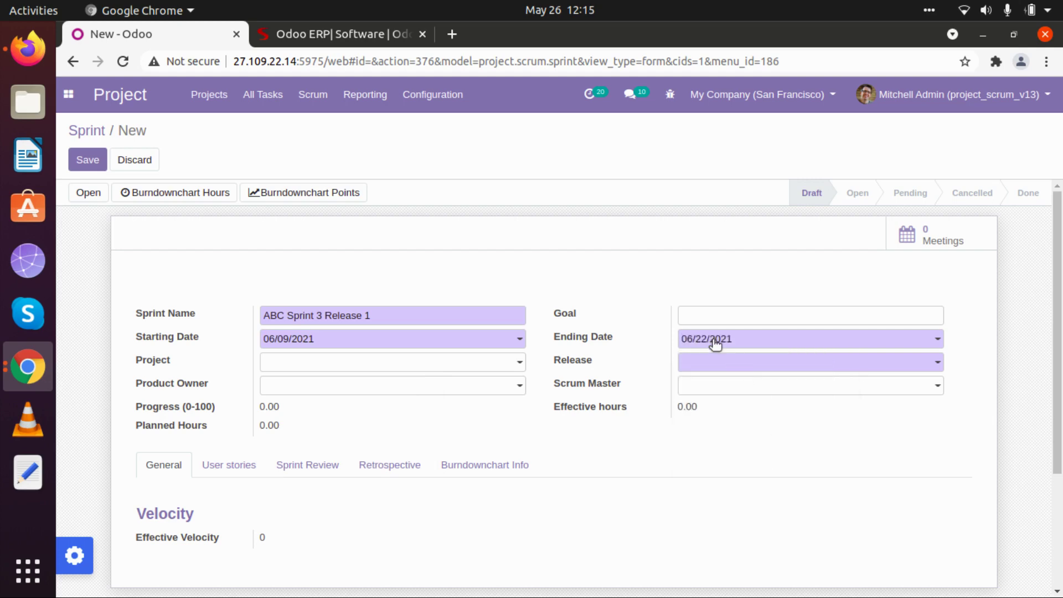
click(697, 317)
text(Login And registario)
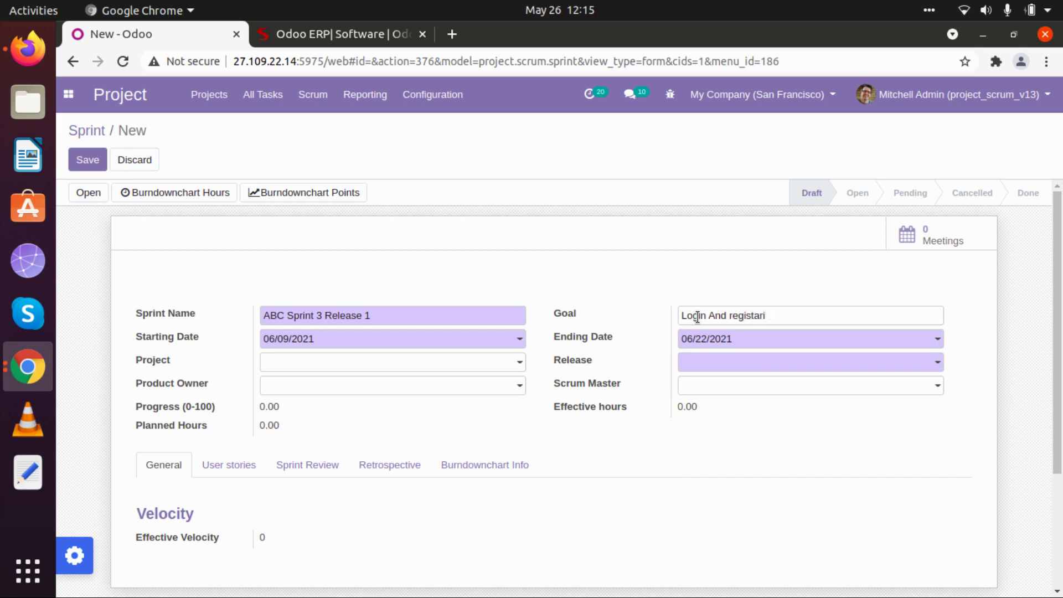
key(BackSpace)
text(tion issues to be solve)
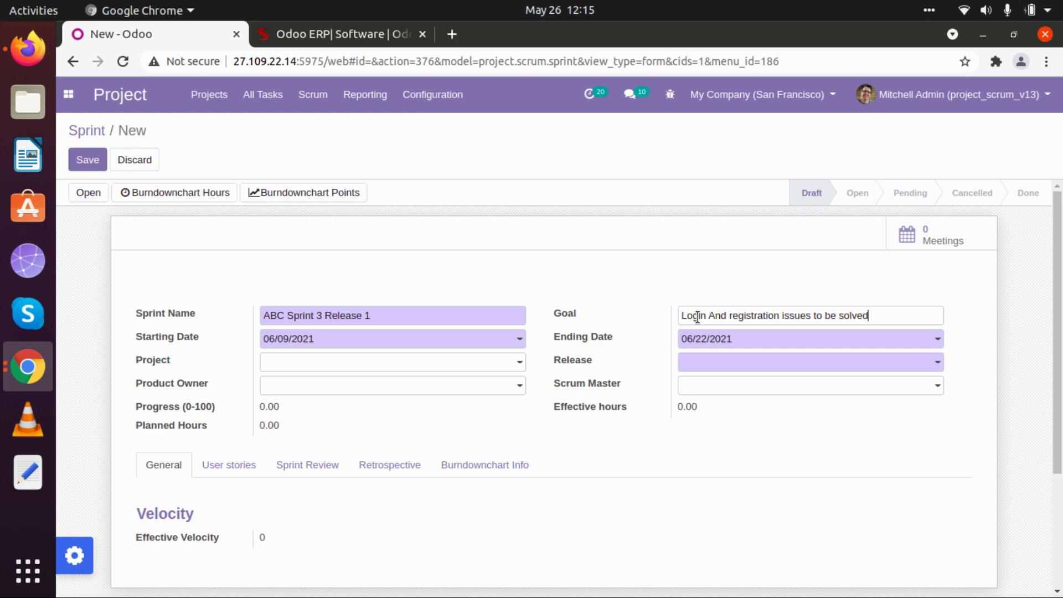
text(d)
Assign Demo Project ABC, release Demo ABC Sprint Release 1, Product Owner and ScrumMaster.
click(376, 366)
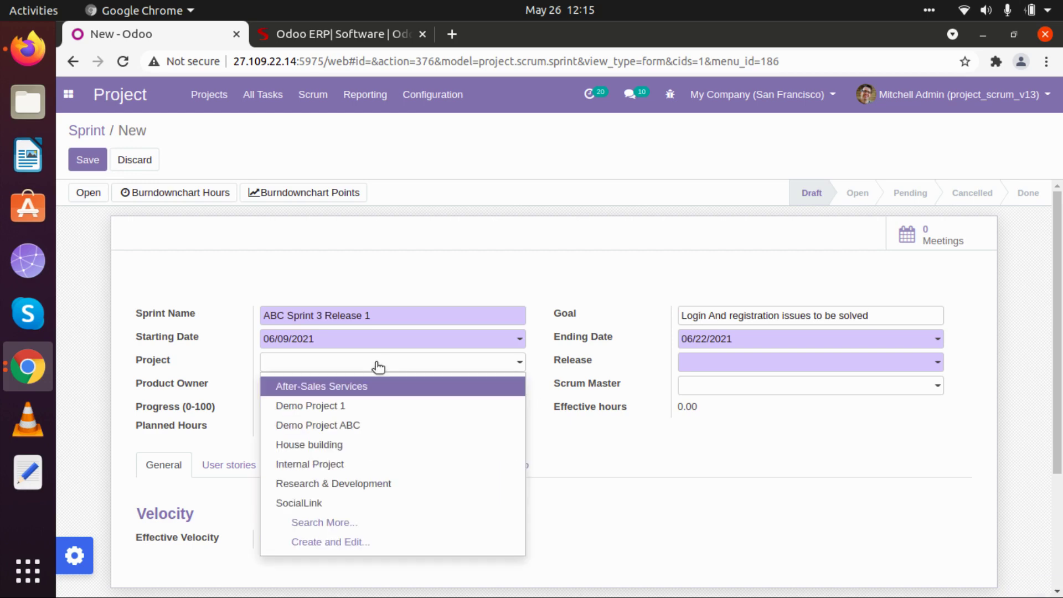
click(327, 424)
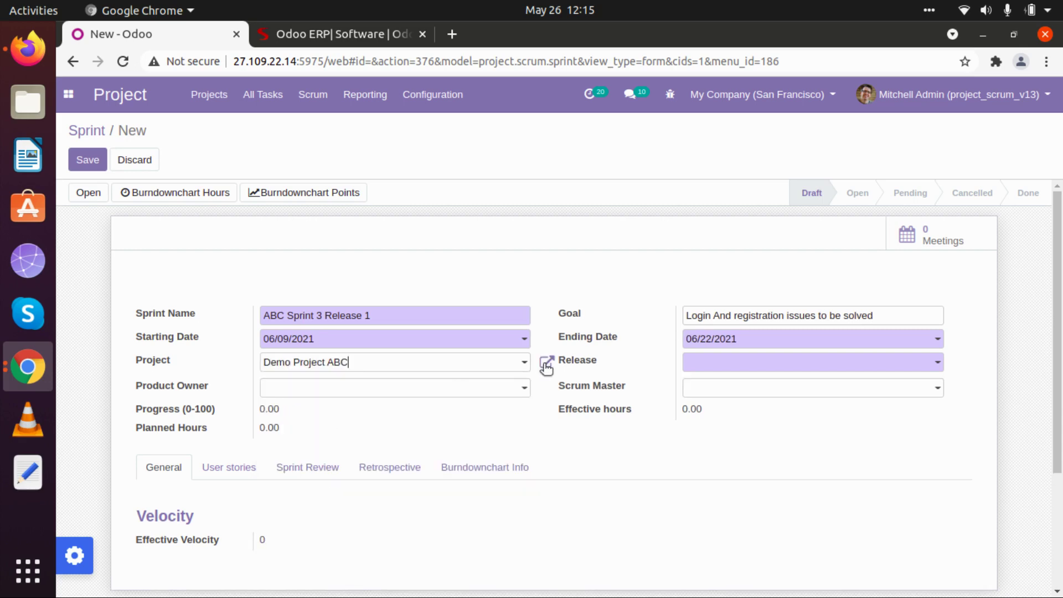
click(721, 366)
click(727, 383)
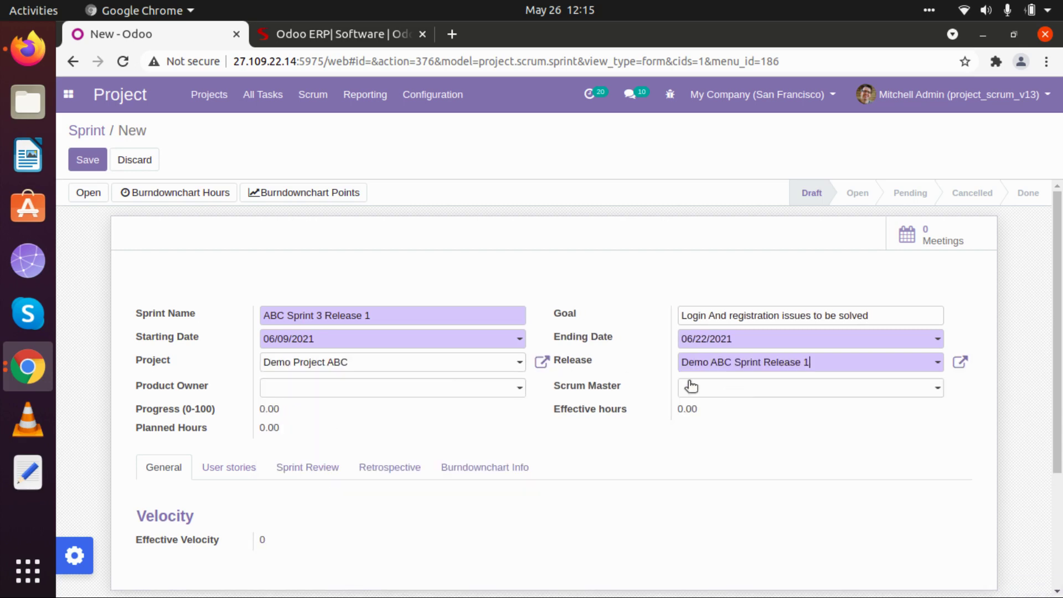
click(335, 389)
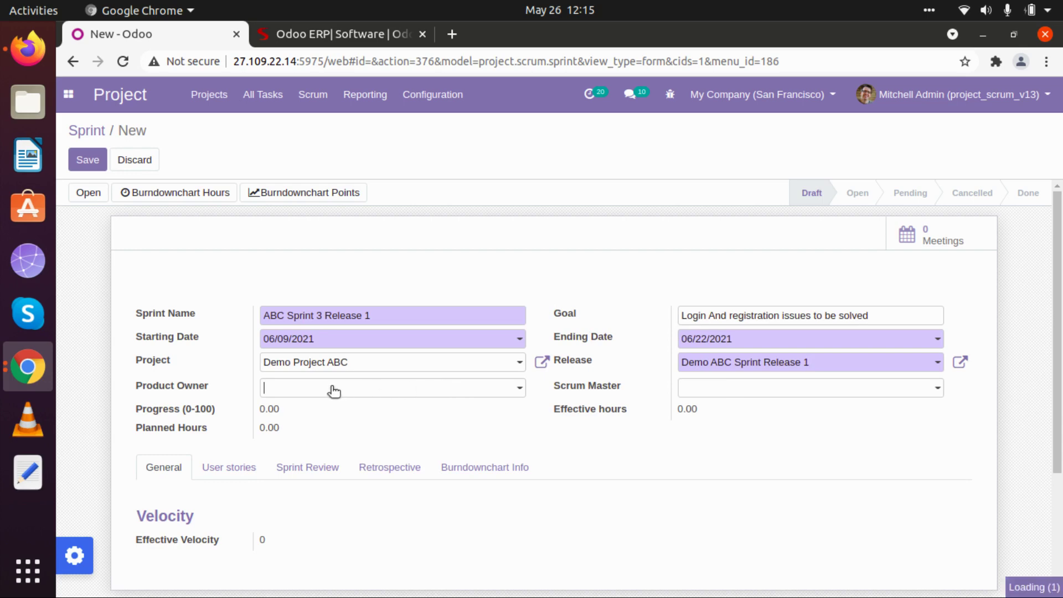
click(290, 430)
click(710, 390)
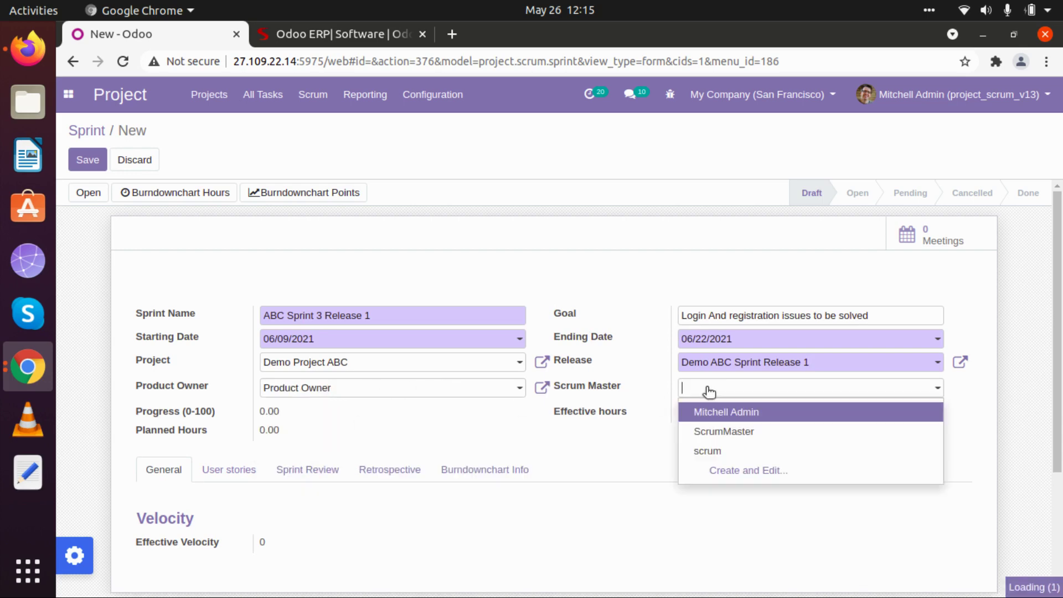
click(714, 429)
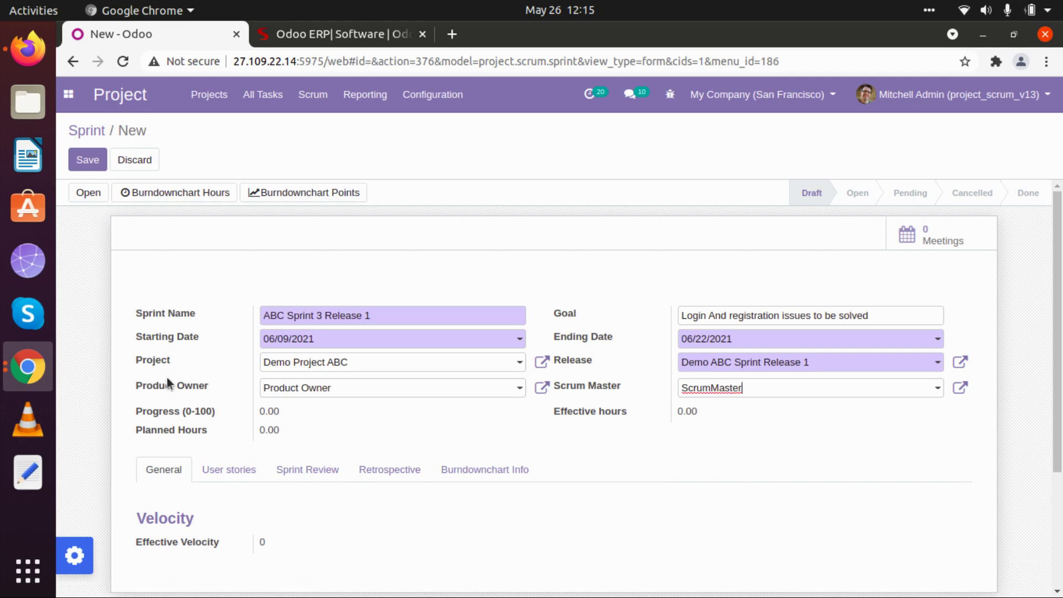
Save the sprint, return to the sprint list, and open the Scrum Meeting list.
click(87, 160)
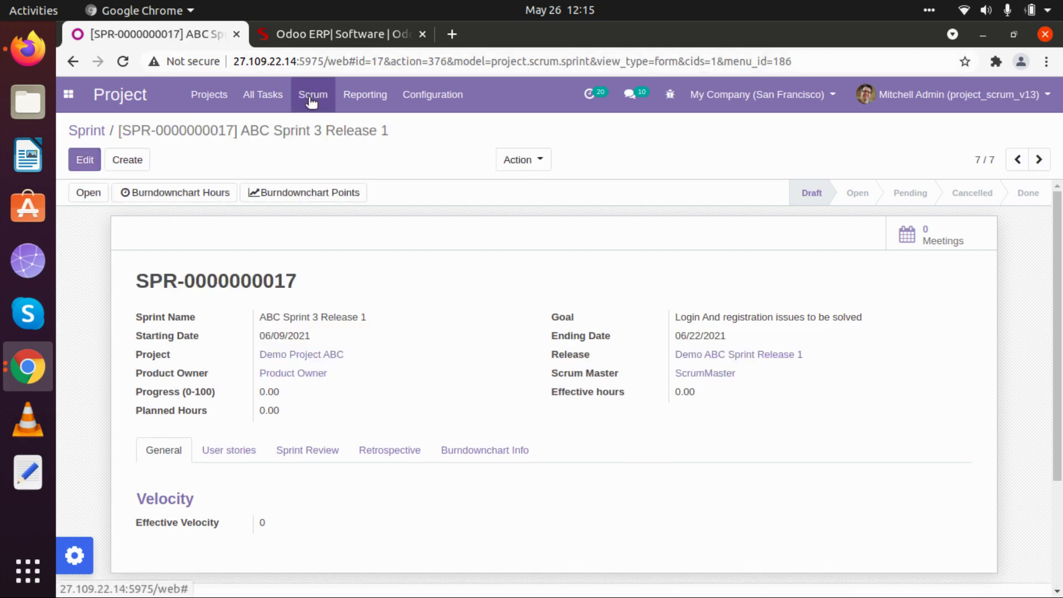
click(86, 130)
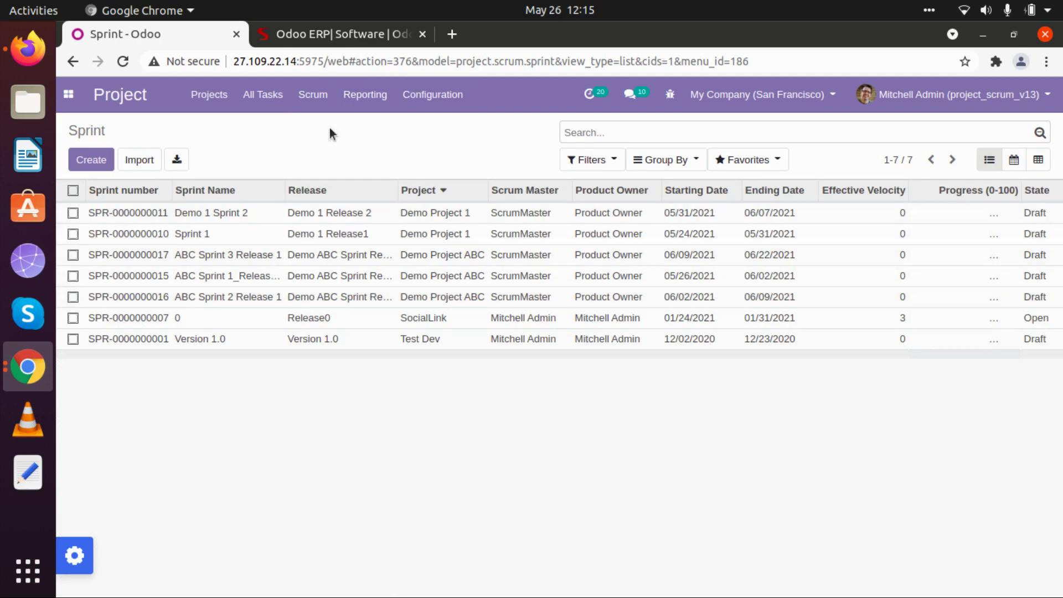
click(312, 102)
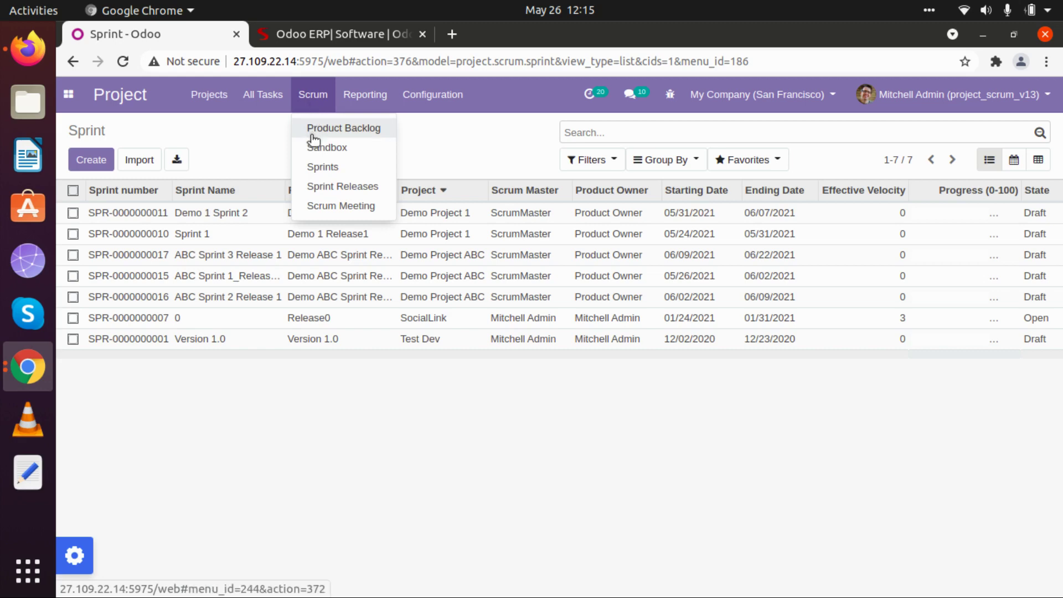
click(333, 203)
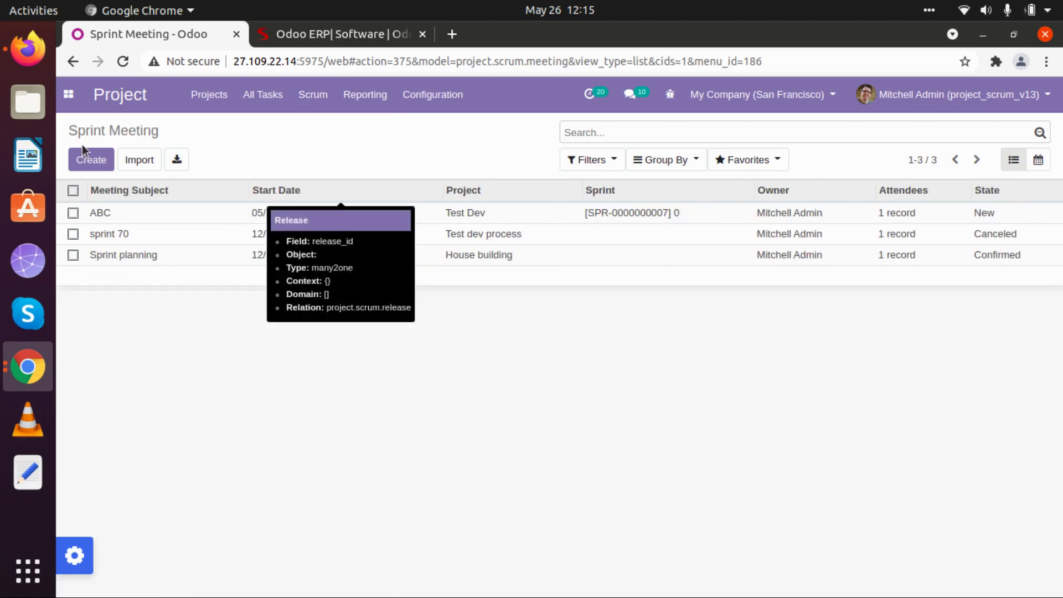
Create a sprint meeting with the subject '1 Scrum Meeting Demo ABC'.
click(101, 163)
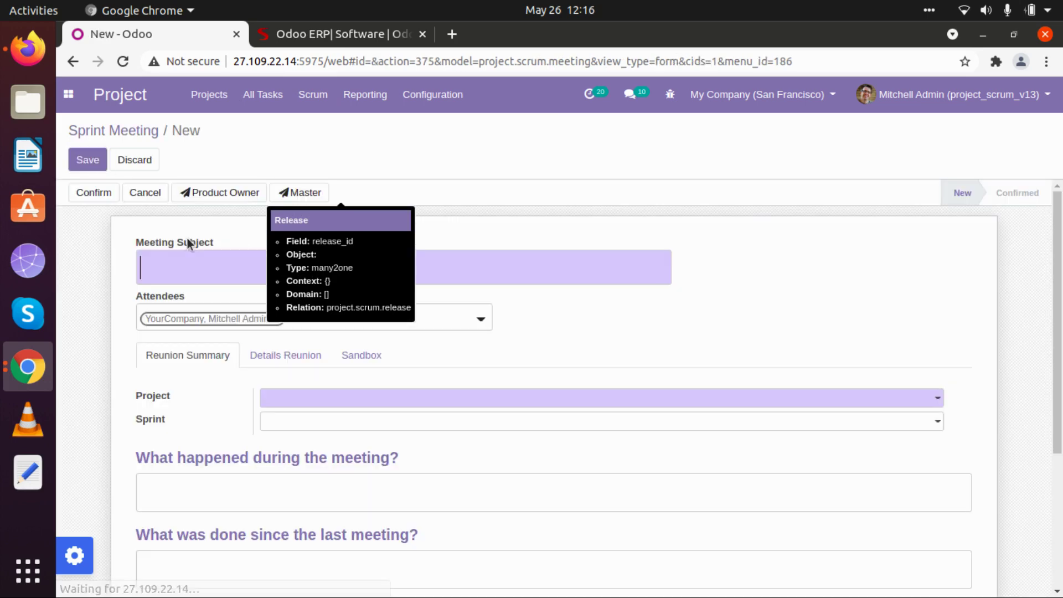
click(175, 273)
text(Scr)
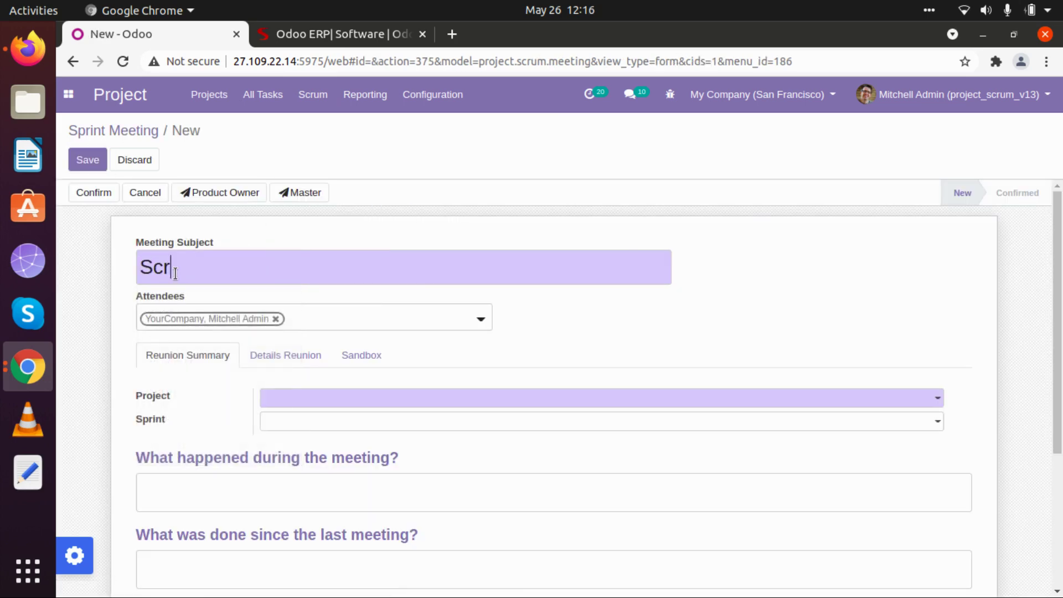
text(um Meeting )
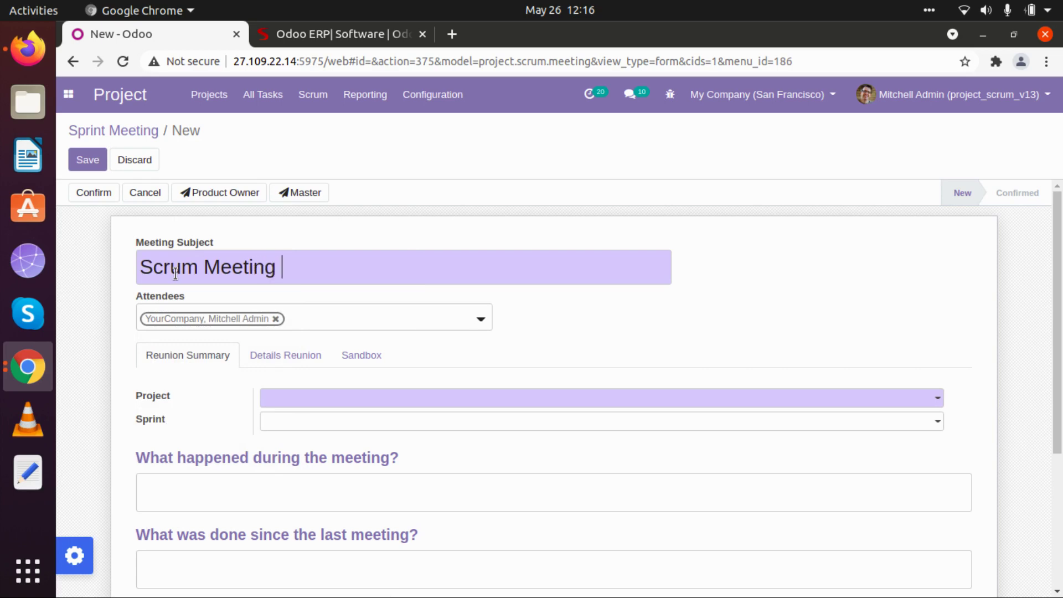
text(Demo ABC)
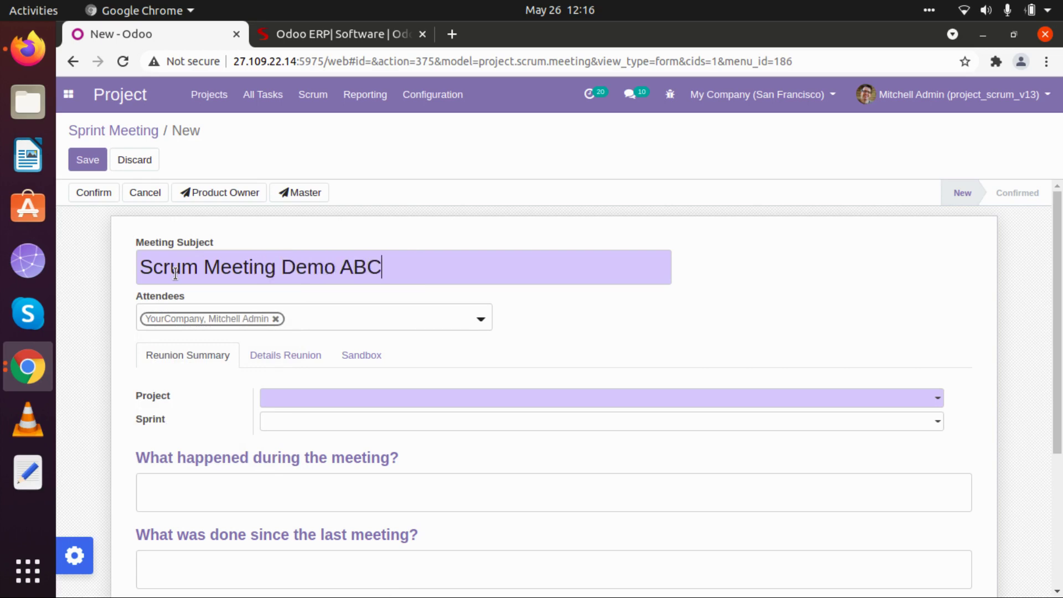
key(Home)
text(1)
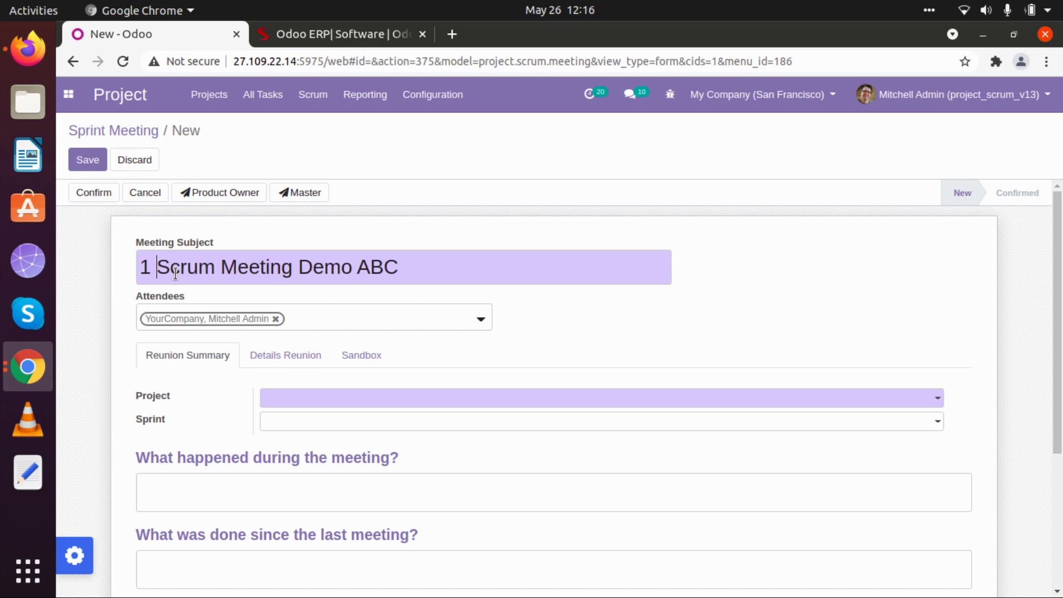
Link the meeting to Demo Project ABC and sprint ABC Sprint 1_Release 1.
click(307, 396)
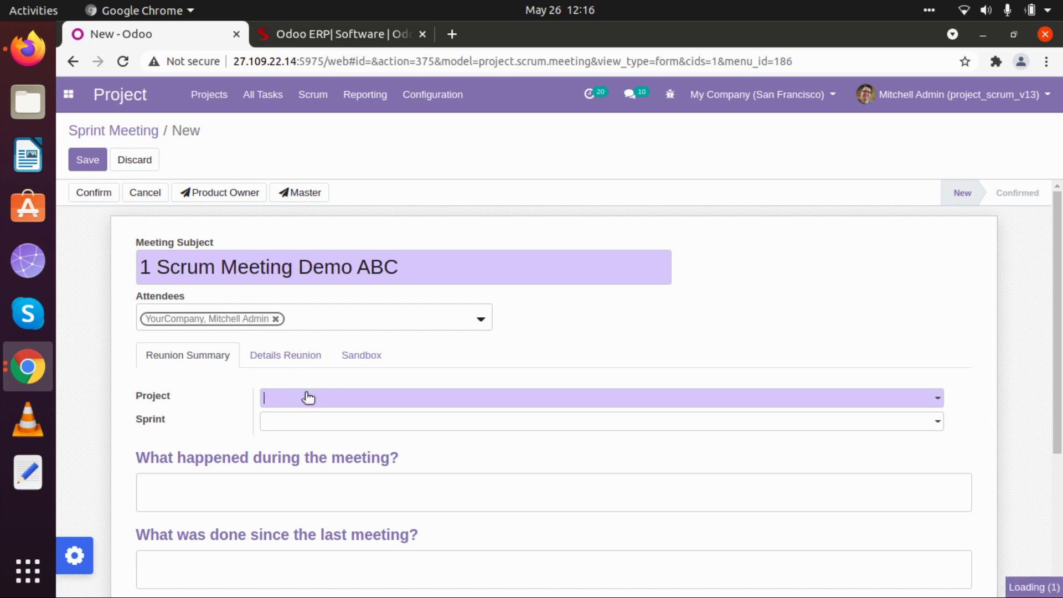
click(307, 457)
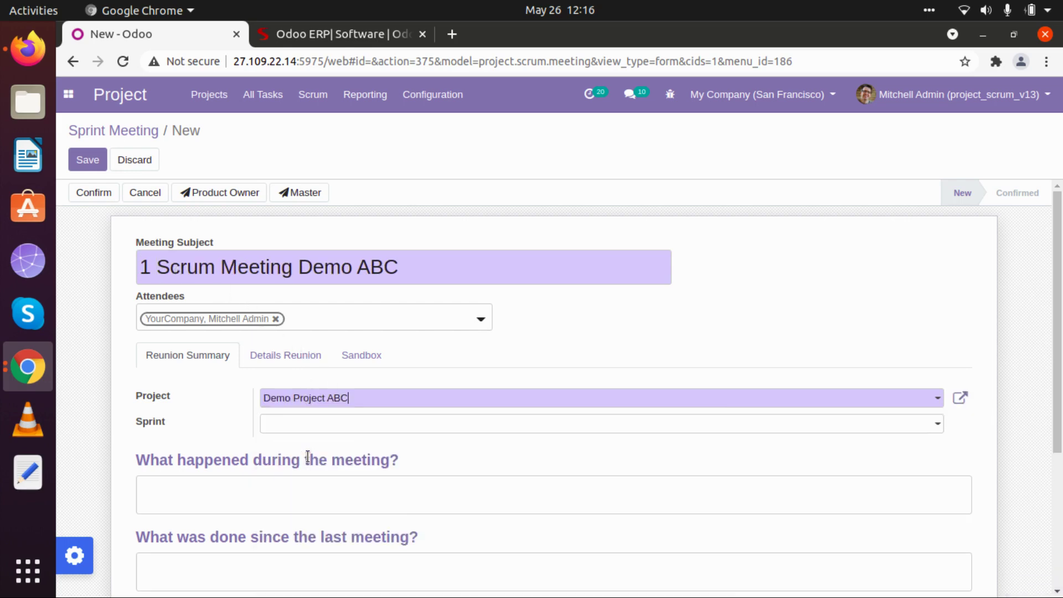
click(297, 422)
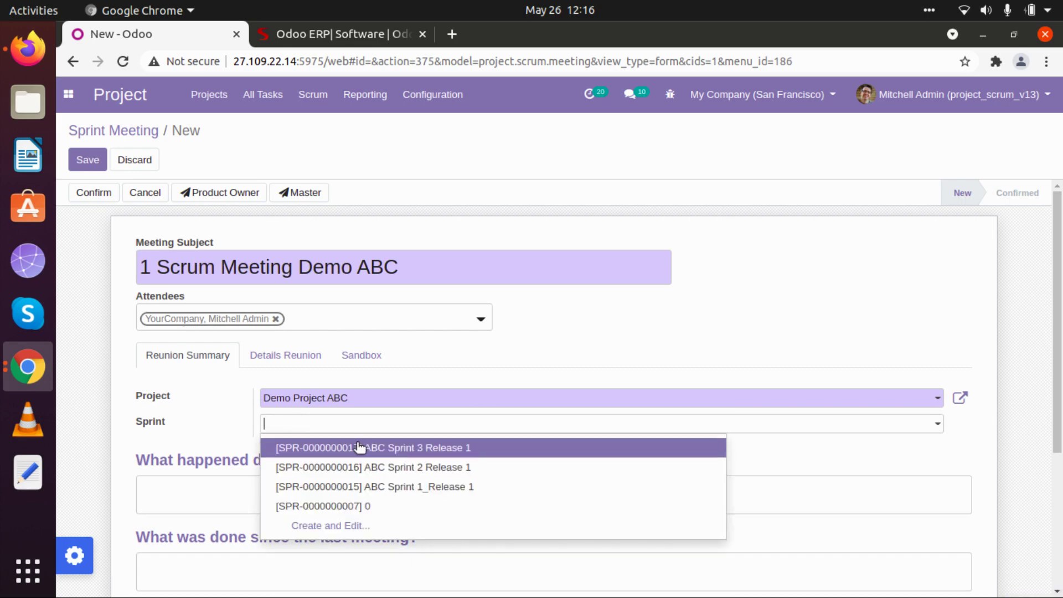
click(413, 487)
Answer the summary: login design finalized and shown to client, registration design next, blockers NA.
scroll(297, 428, down, 4)
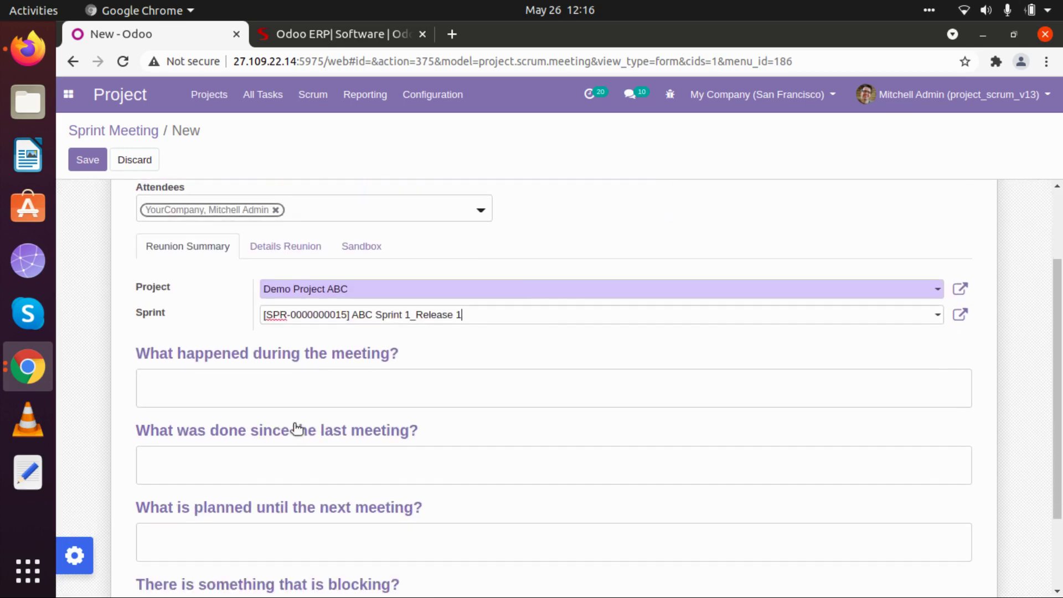
text(Login)
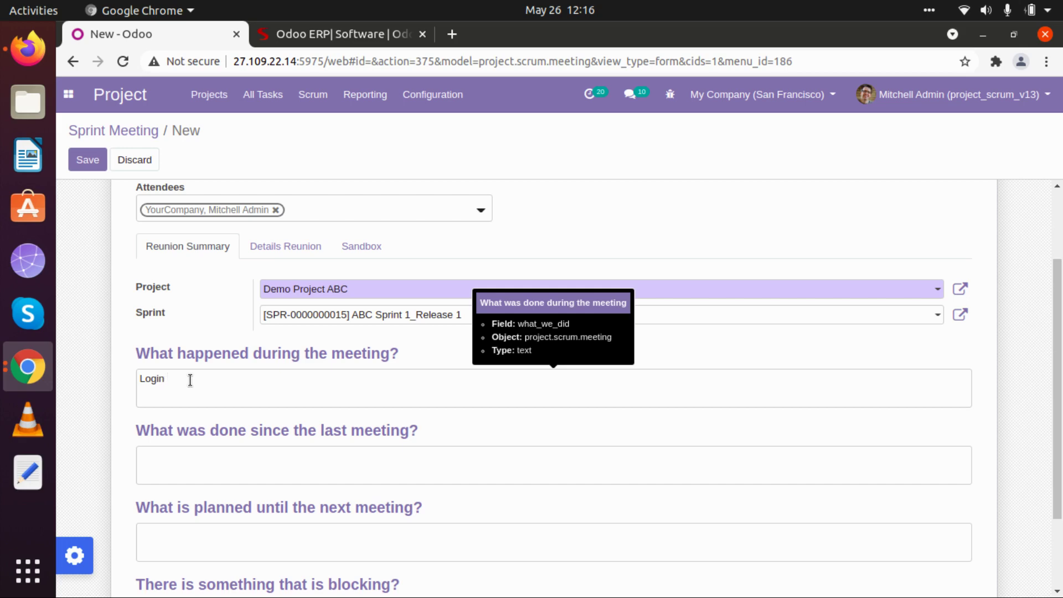
text( Design was finalized)
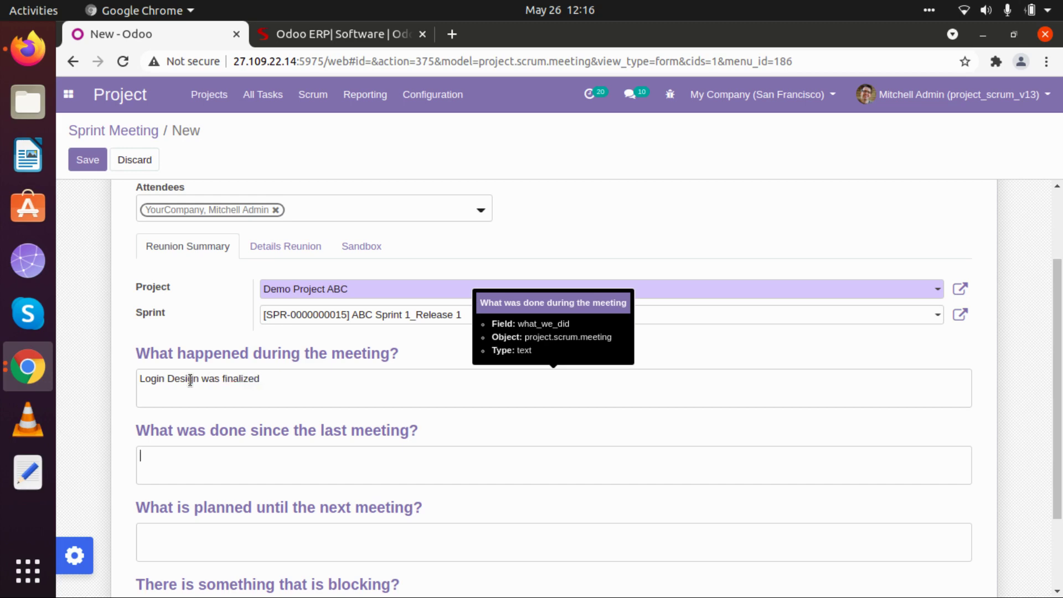
text(Login design was checked a)
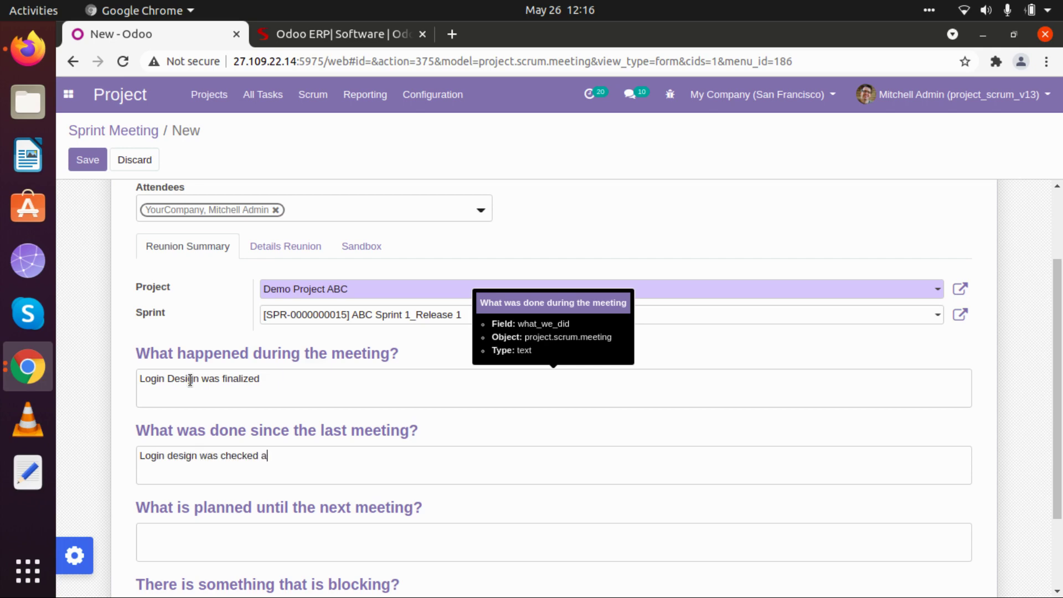
text(n )
text(shown t)
text(oclinet)
text(ent)
scroll(190, 380, down, 2)
click(185, 435)
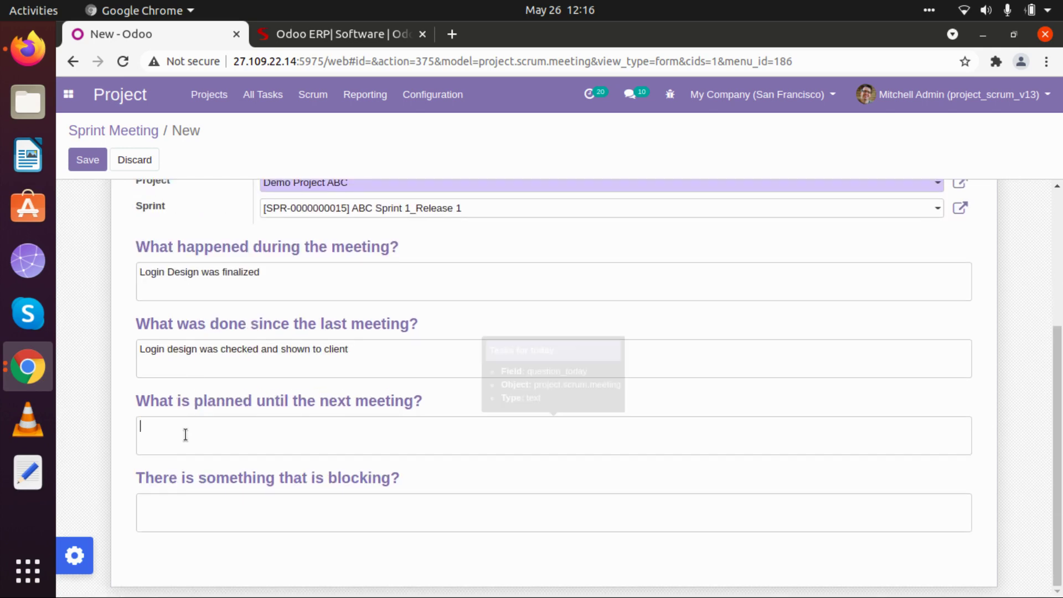
text(Reg)
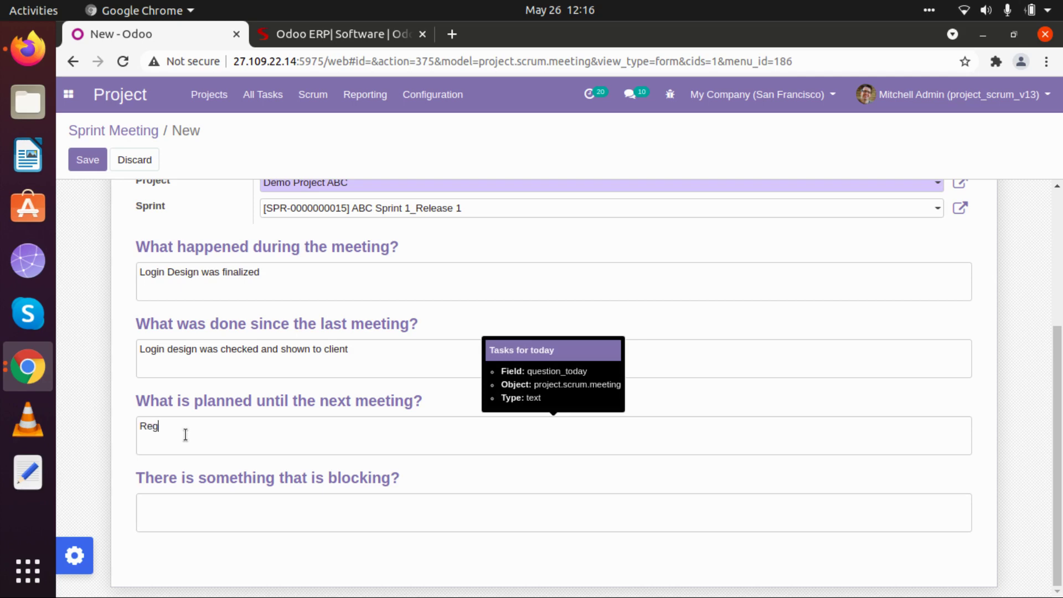
text(isstration design to)
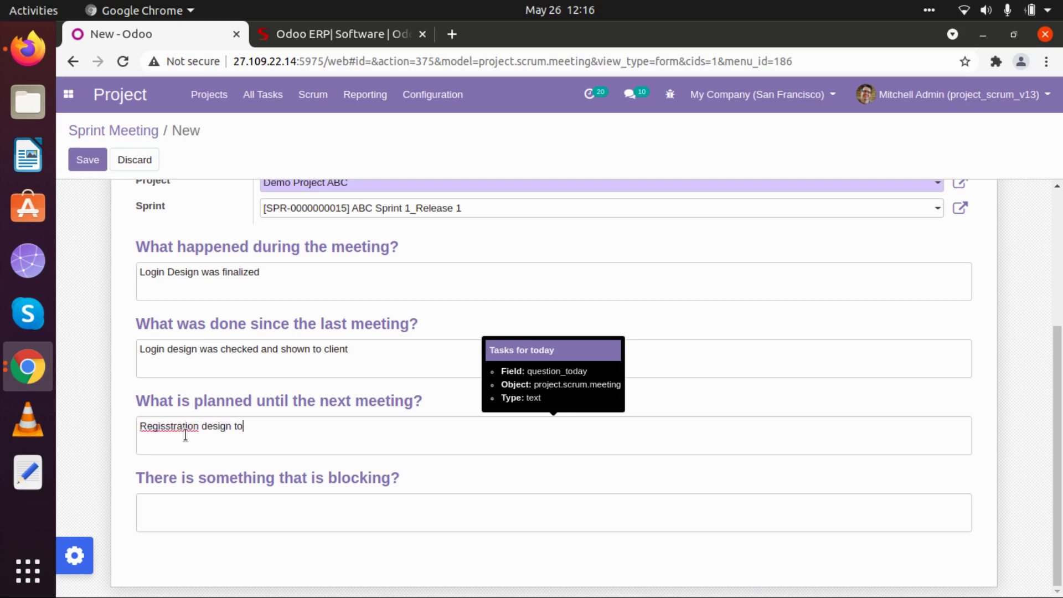
text( be finalizad and shown to c)
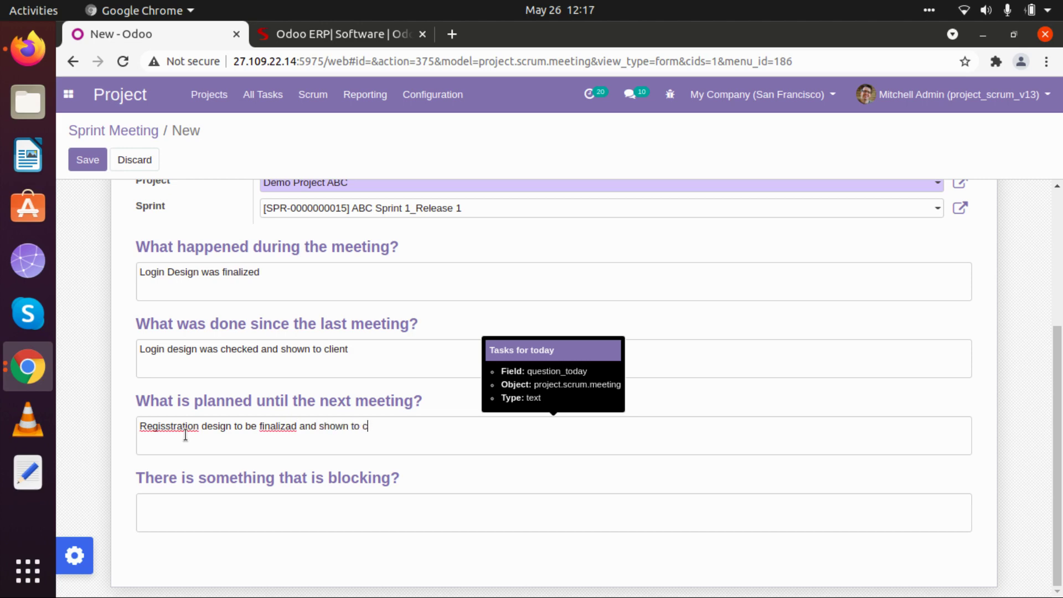
text(lient for more information)
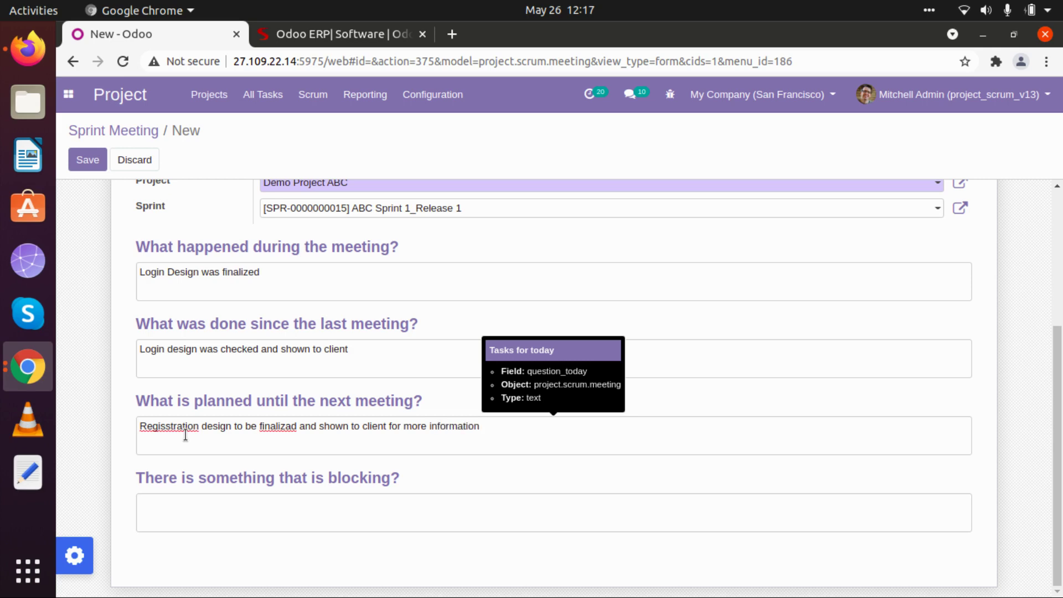
click(220, 509)
text(NA)
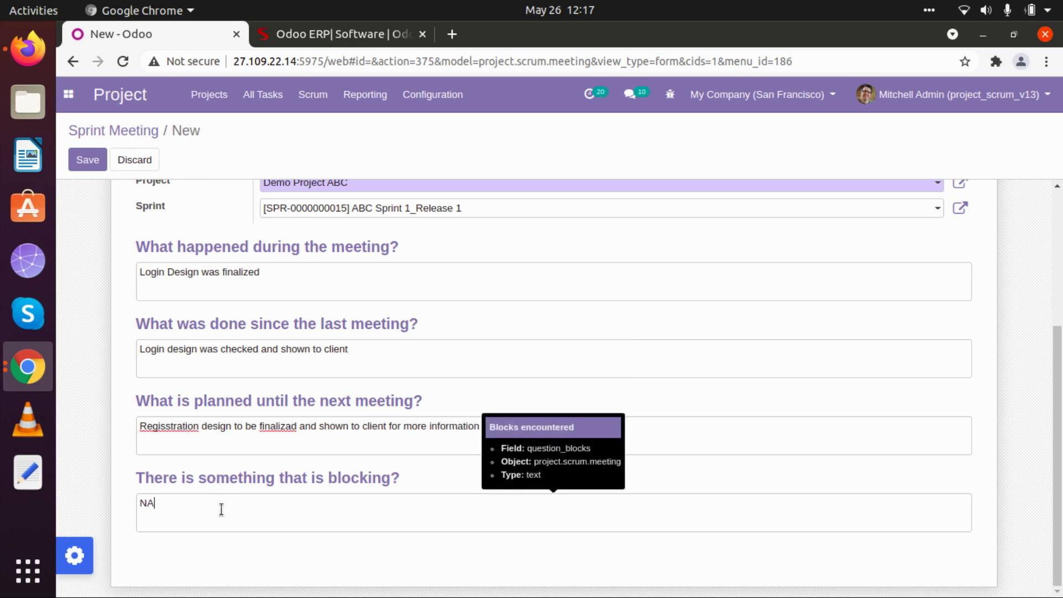
scroll(220, 509, up, 4)
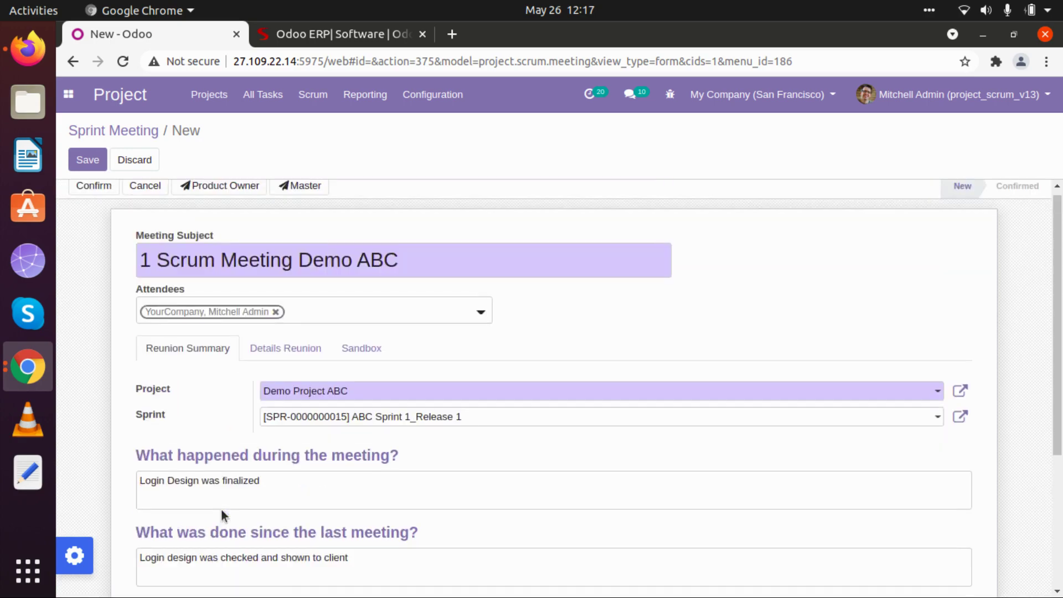
scroll(232, 442, down, 2)
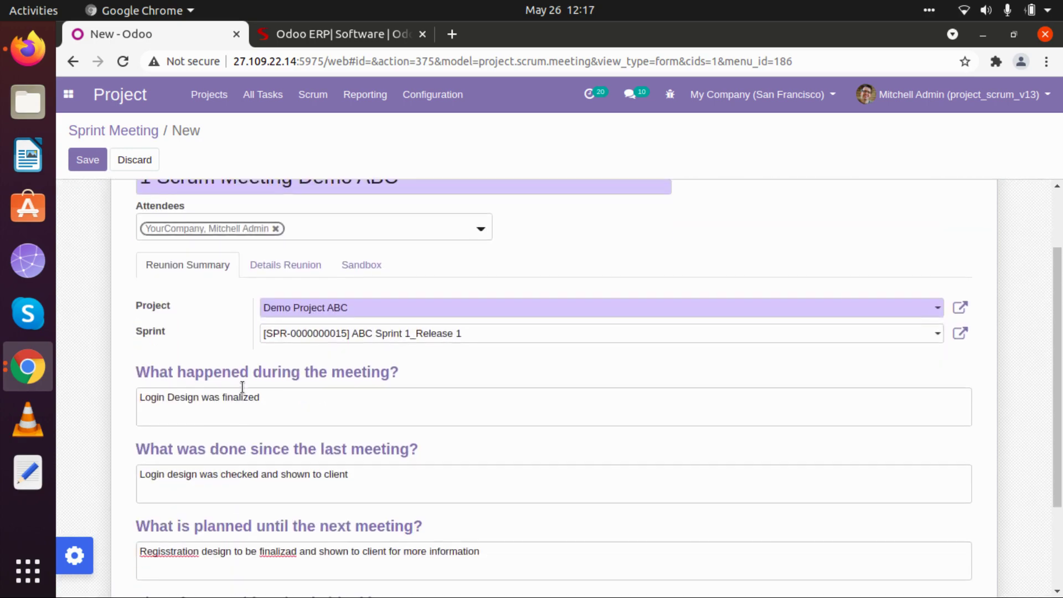
Set the meeting's start date to 26 May 2021, leaving all-day switched off.
click(292, 266)
click(297, 409)
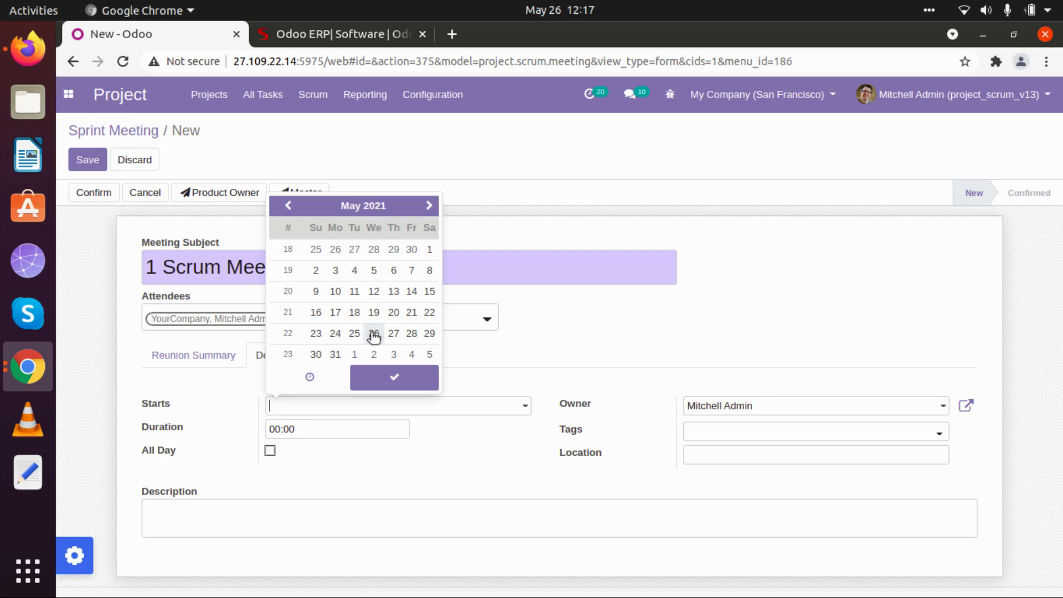
click(374, 333)
click(380, 376)
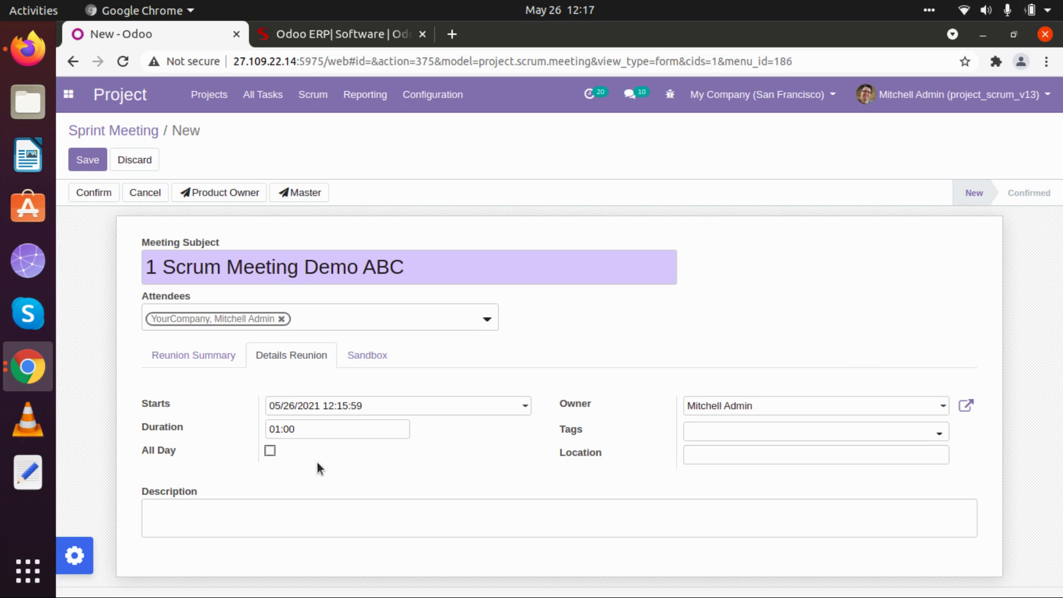
click(270, 450)
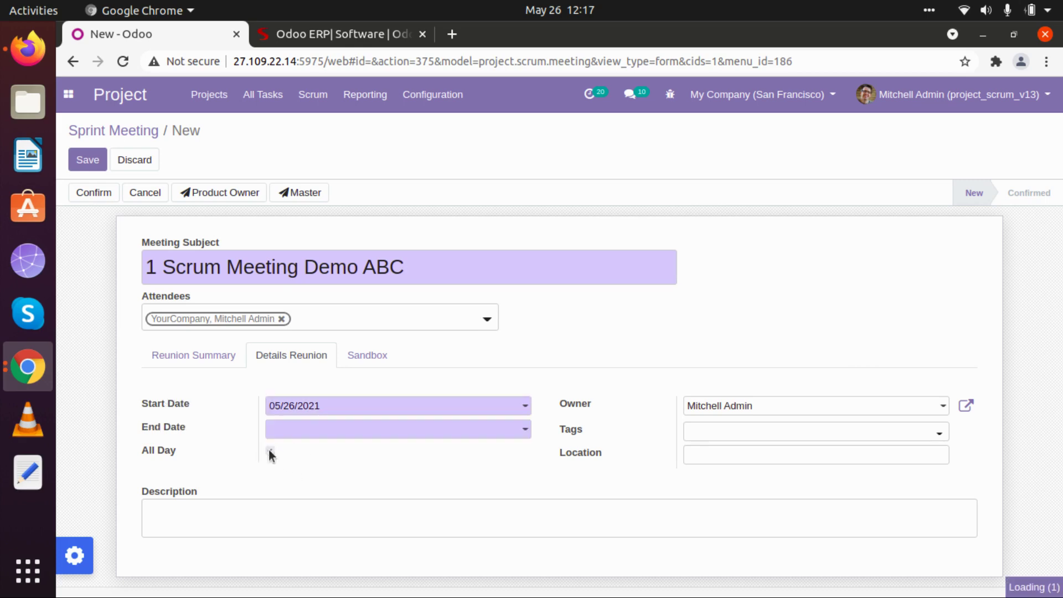
click(270, 451)
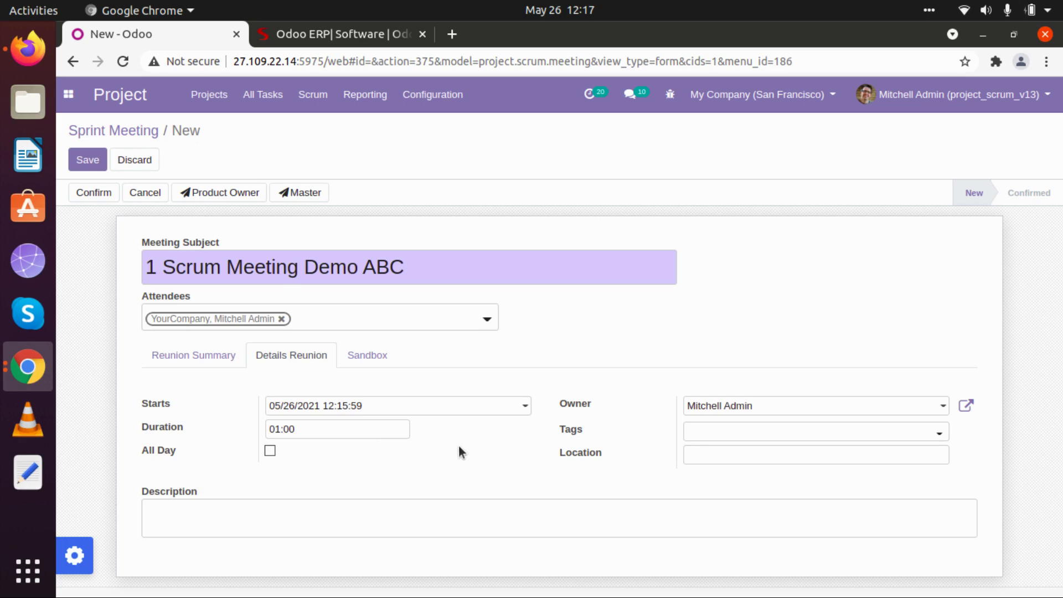
Tag the meeting as Feedback Meeting and enter Client Location as its location.
click(715, 432)
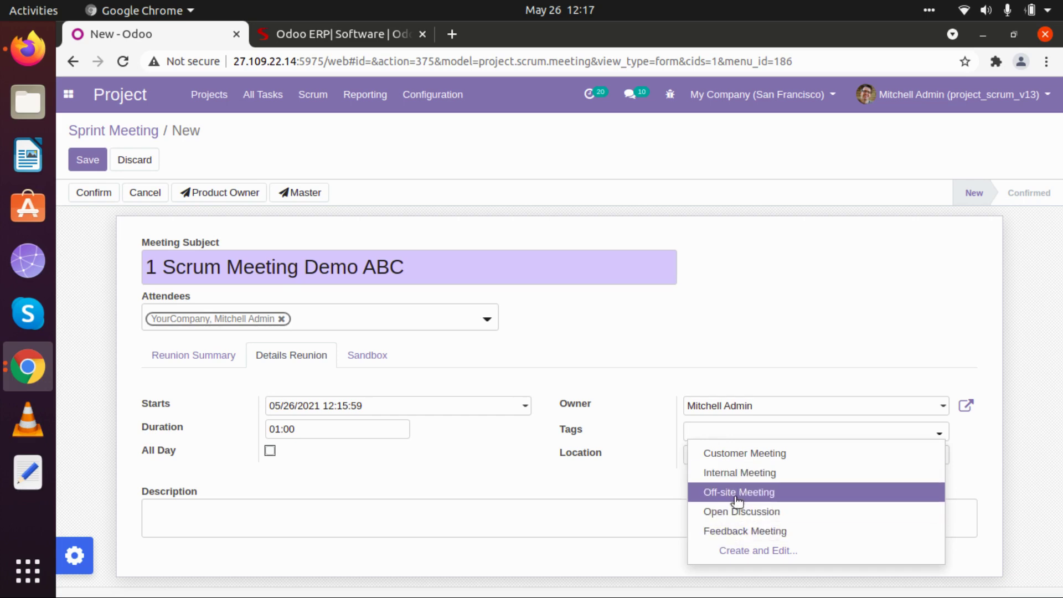
click(744, 530)
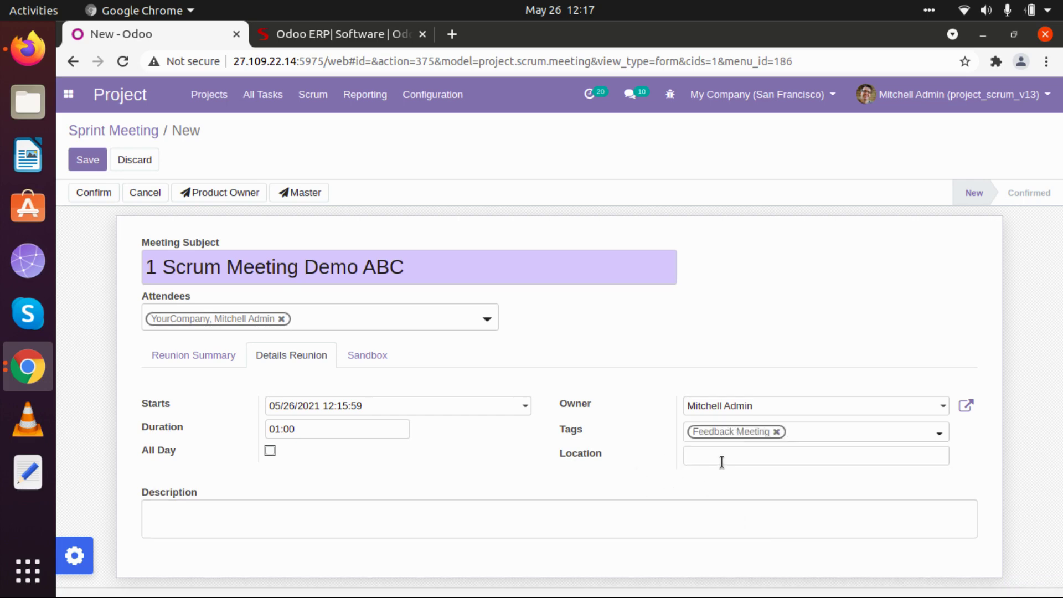
text(Client Location)
Add a Sandbox entry from a Deco Addict contact requesting login via number and email.
click(371, 359)
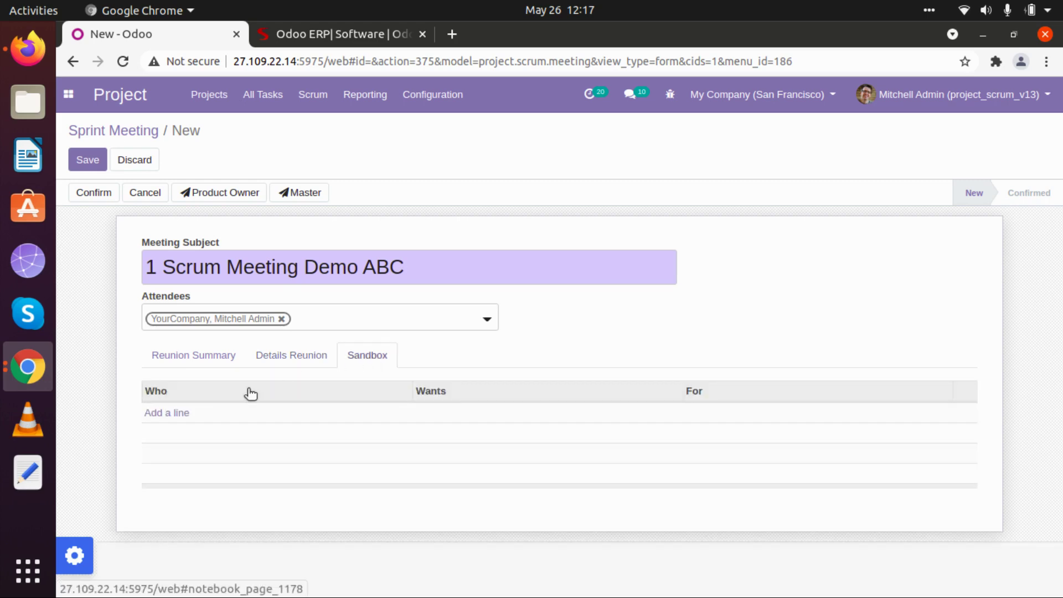
click(166, 413)
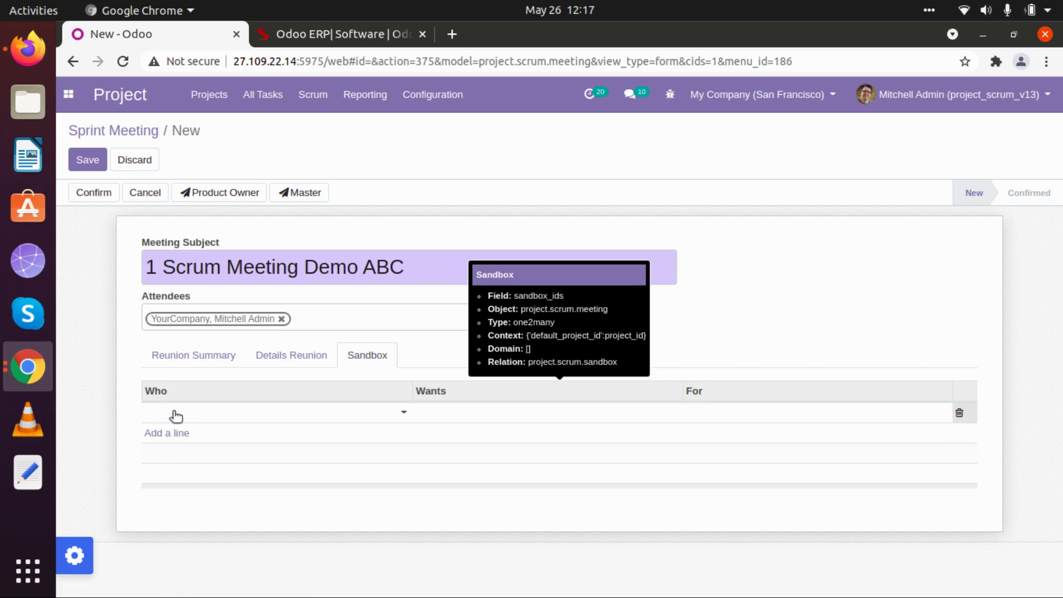
click(177, 415)
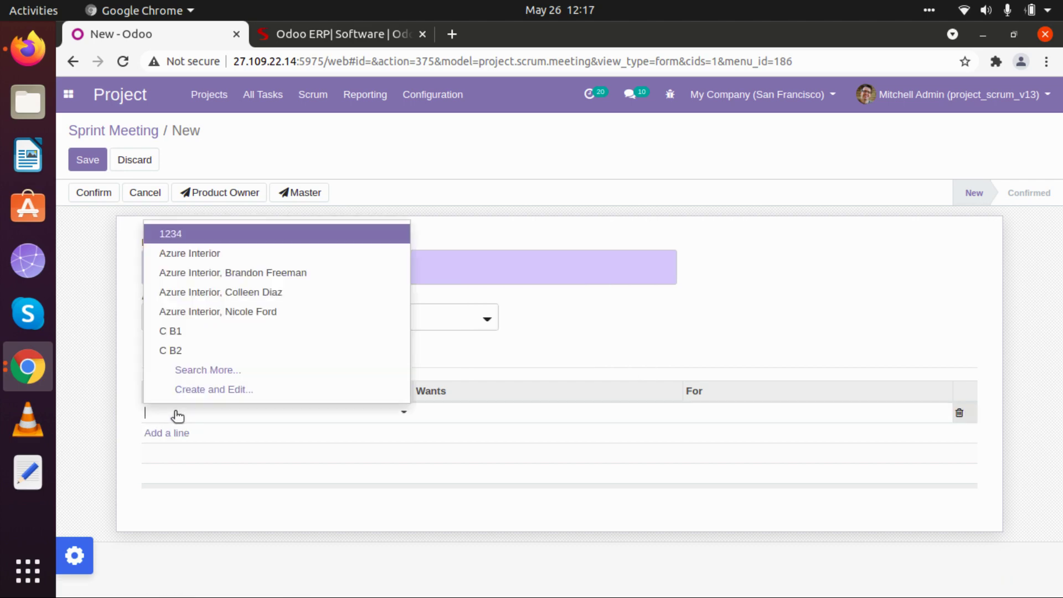
text(dec)
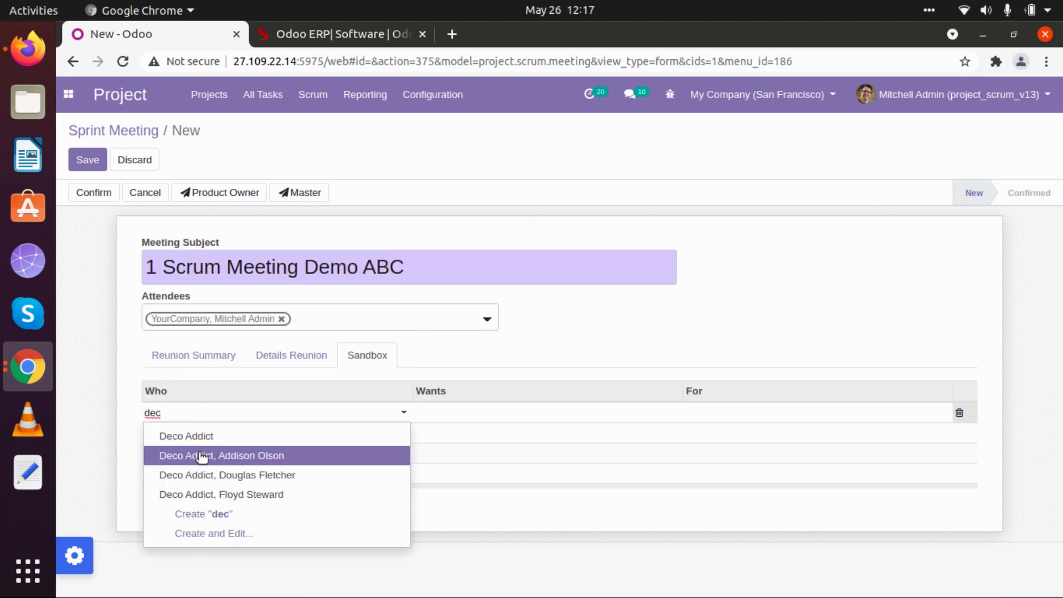
click(201, 455)
click(487, 417)
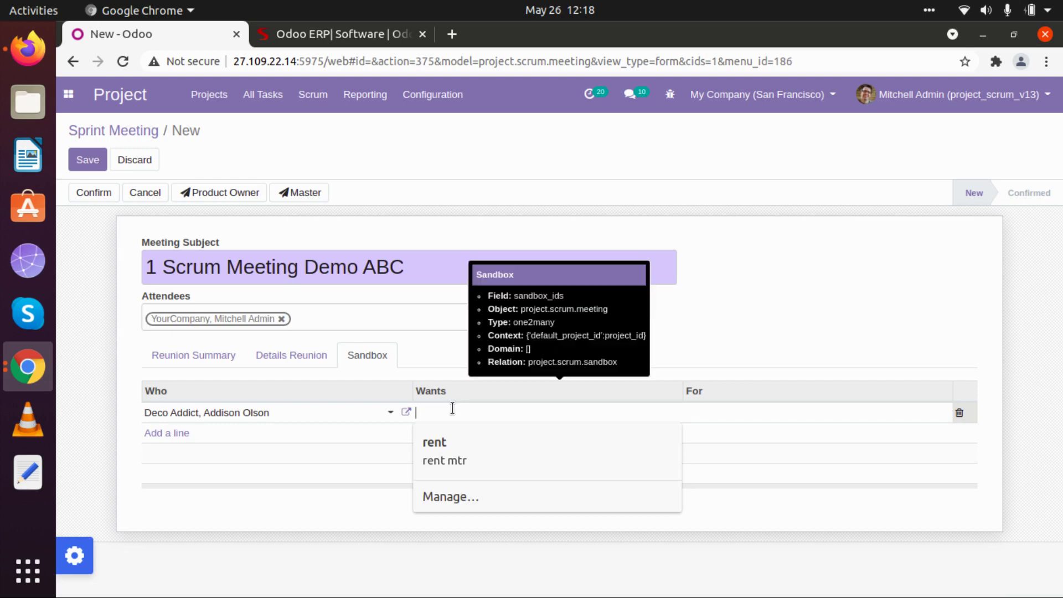
text(Details for Login to be nu)
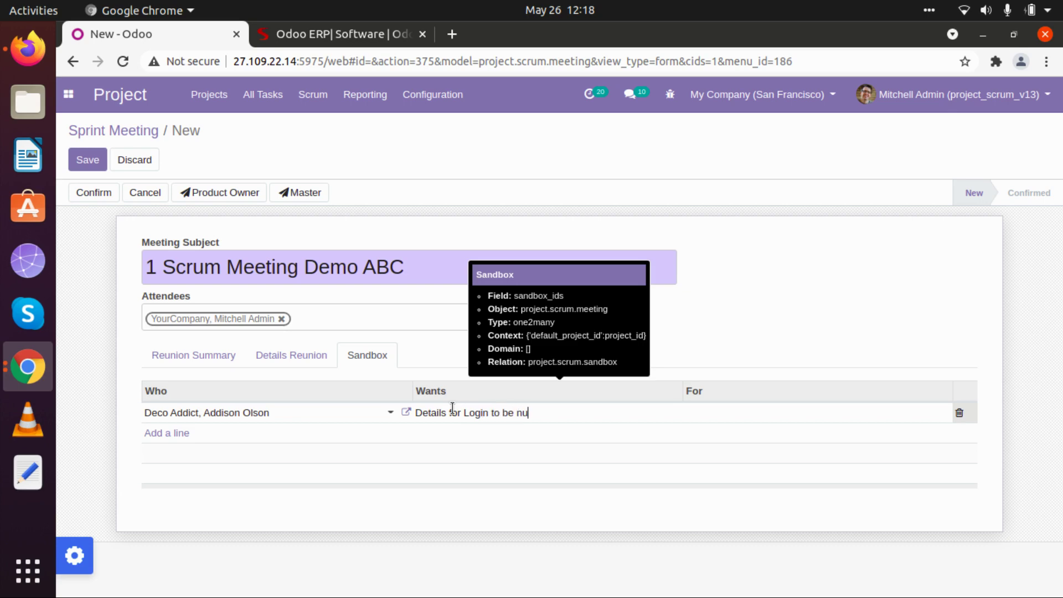
text(email id both)
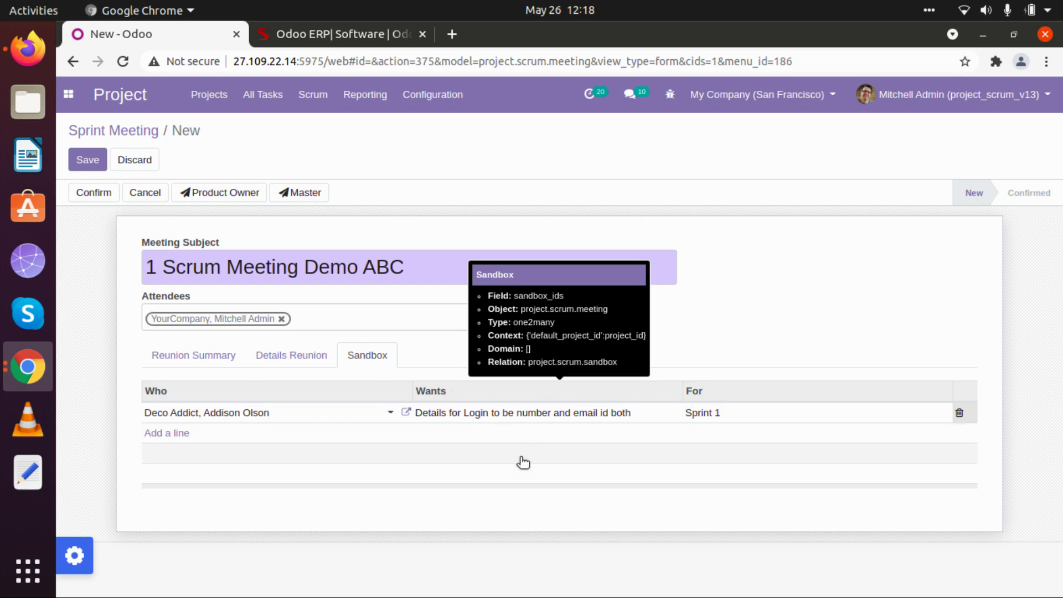
Add a second Deco Addict entry for Sprint 1 requesting alphanumeric passwords with a special character.
click(176, 434)
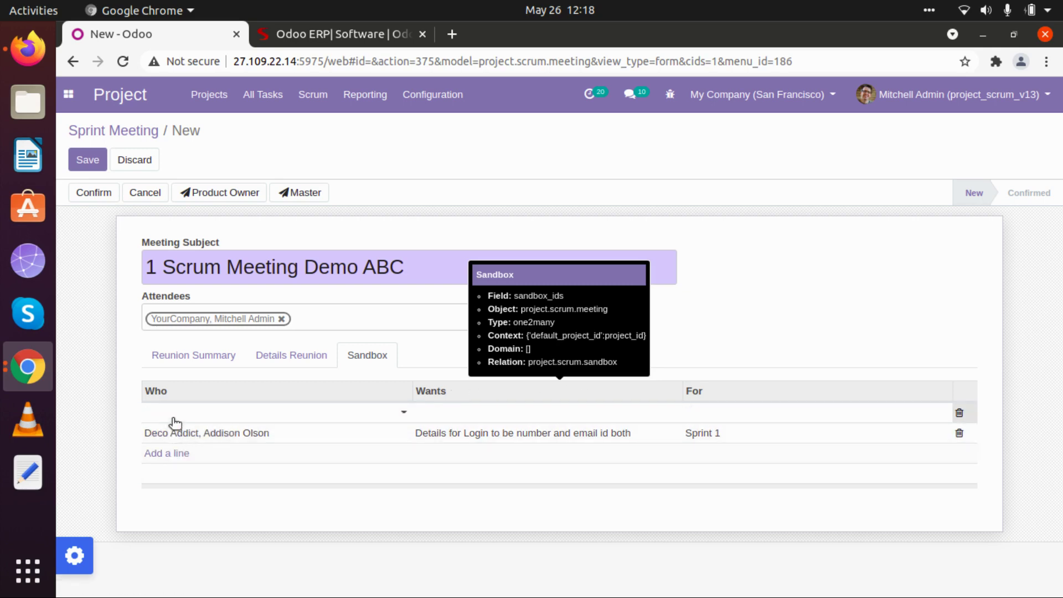
text(Deco)
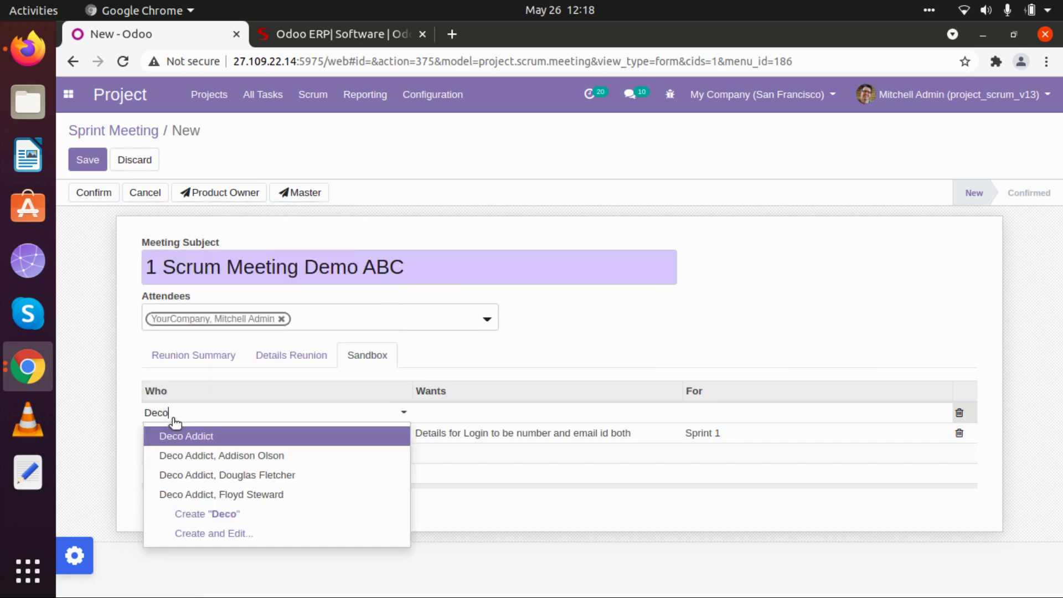
click(196, 474)
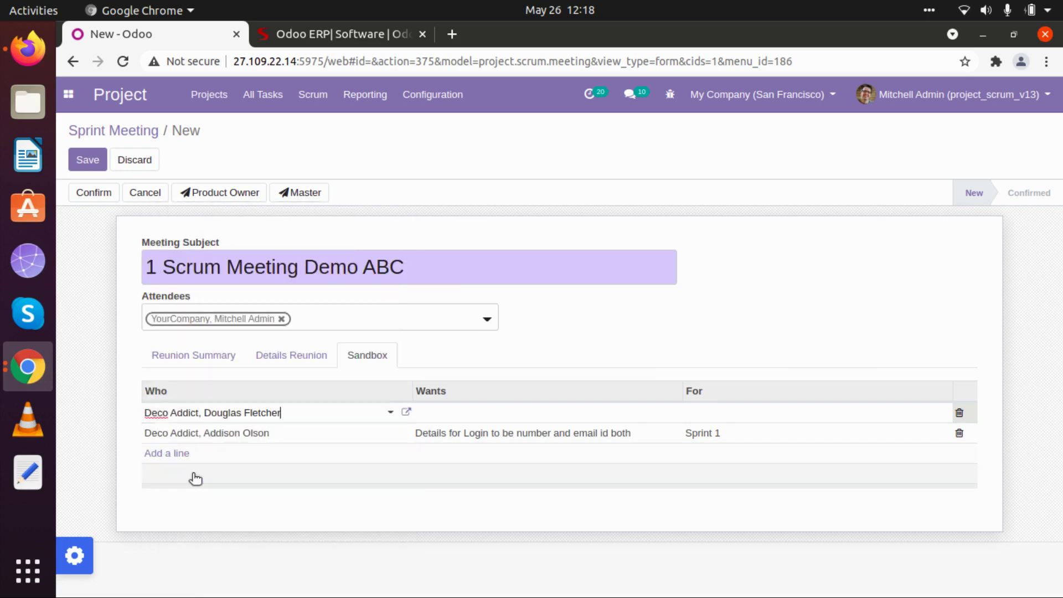
click(455, 412)
text(Wa)
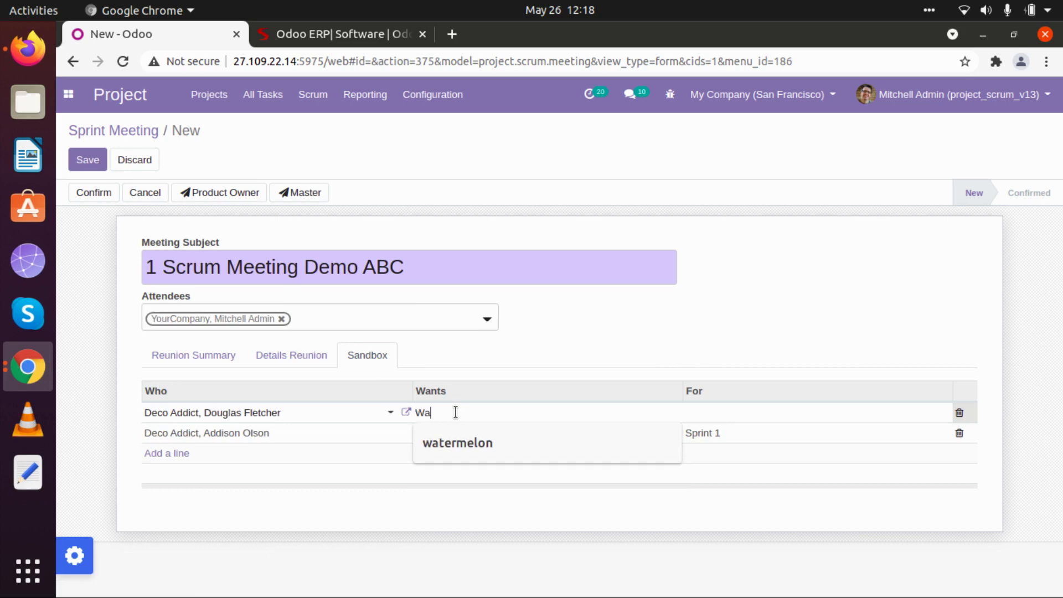
text(nts pass)
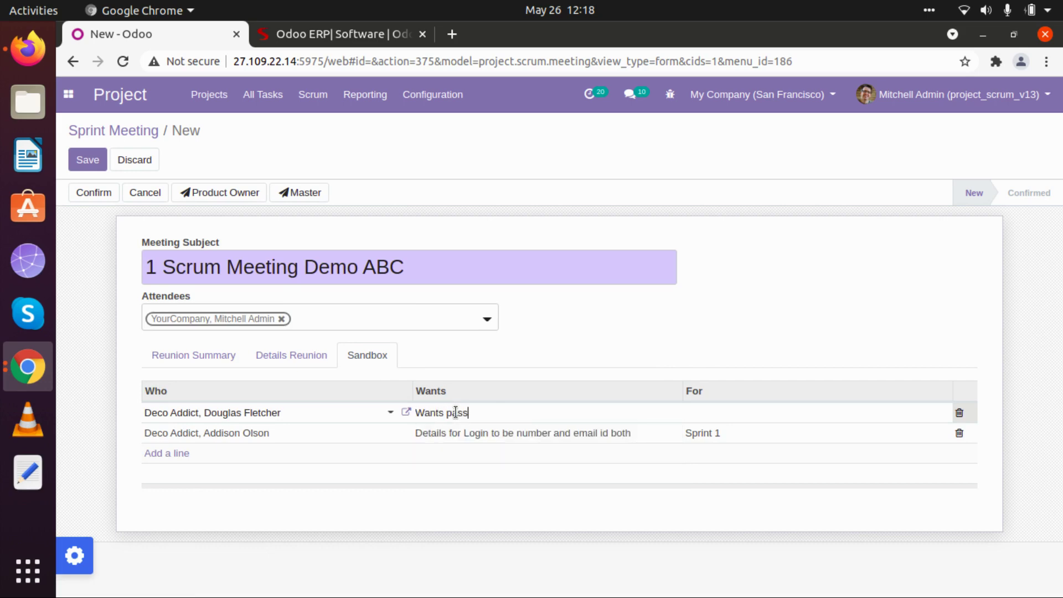
text(word to be alpha numeric with compulsory o)
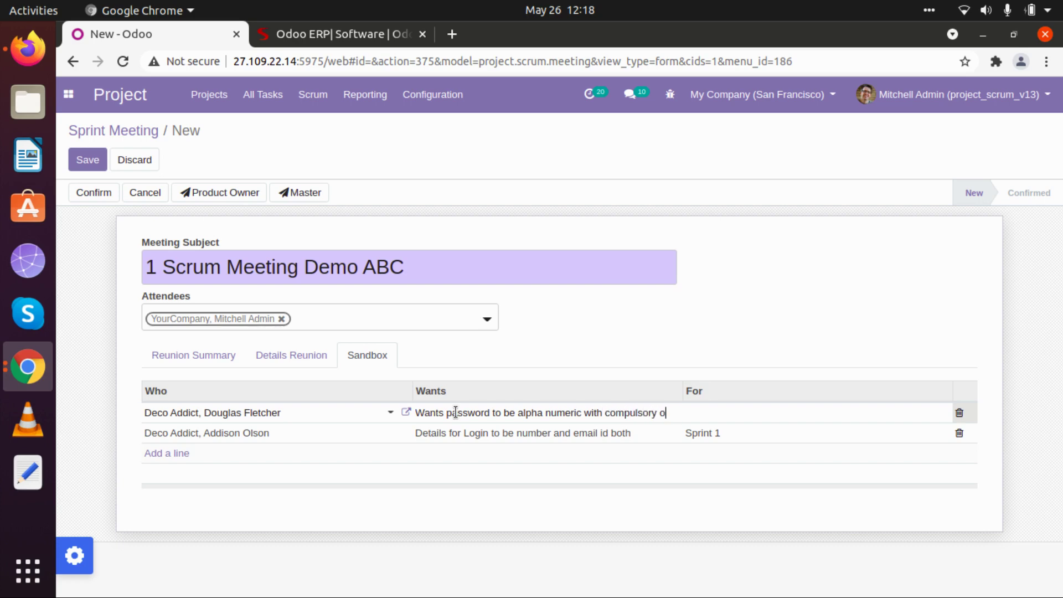
text(specia)
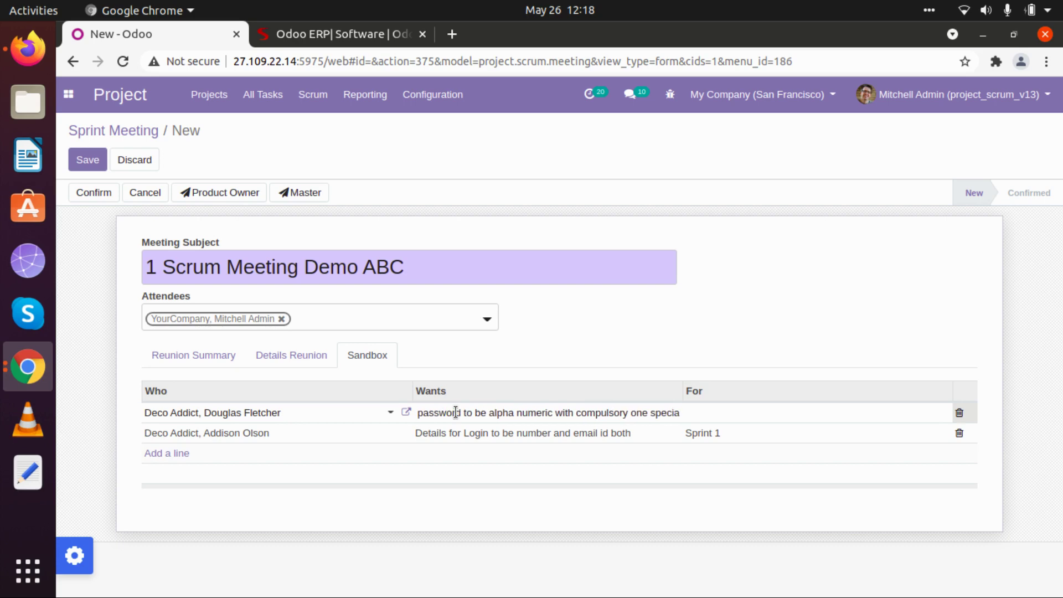
text(l character)
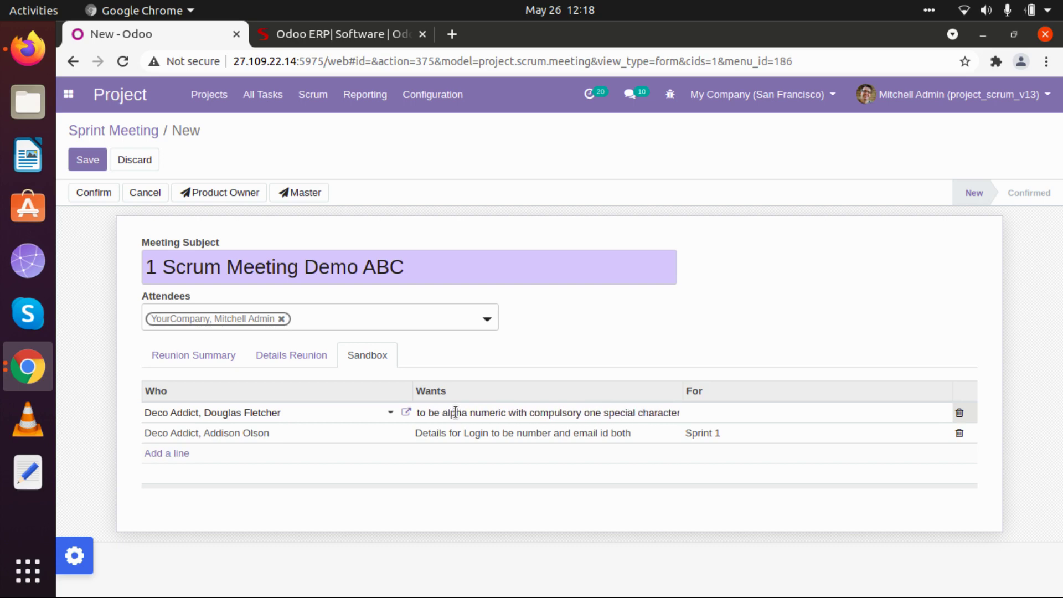
key(Tab)
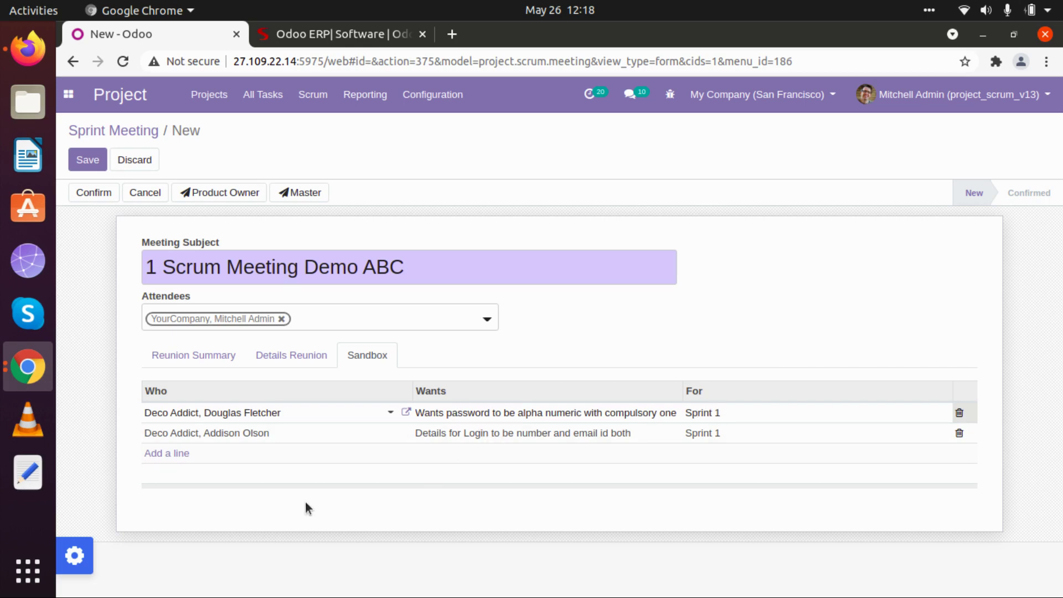
Save and confirm the meeting, review its Reunion Summary, then open Scrum > Sandbox.
click(88, 159)
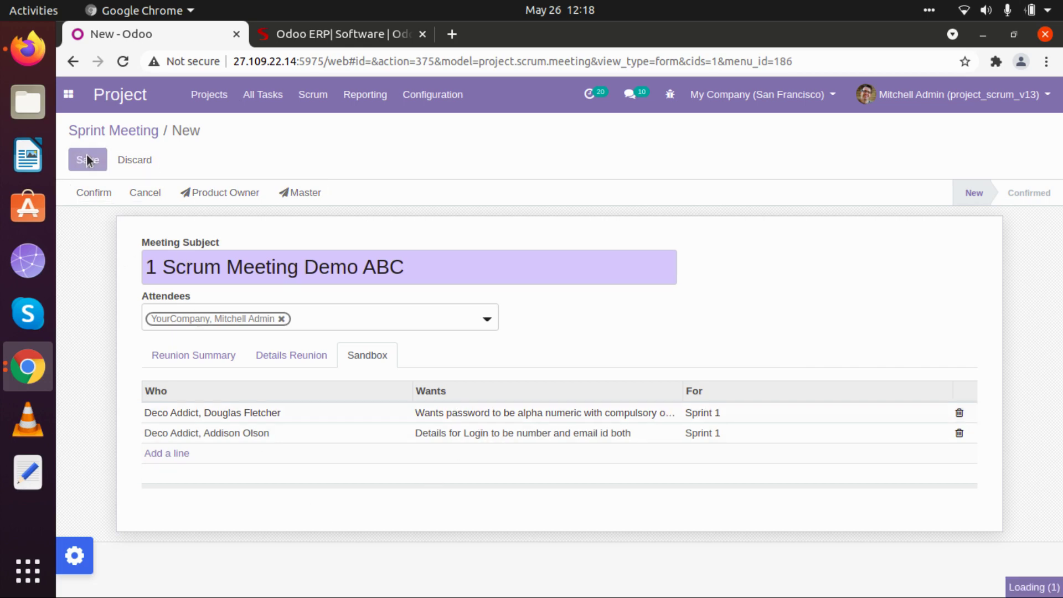
click(88, 194)
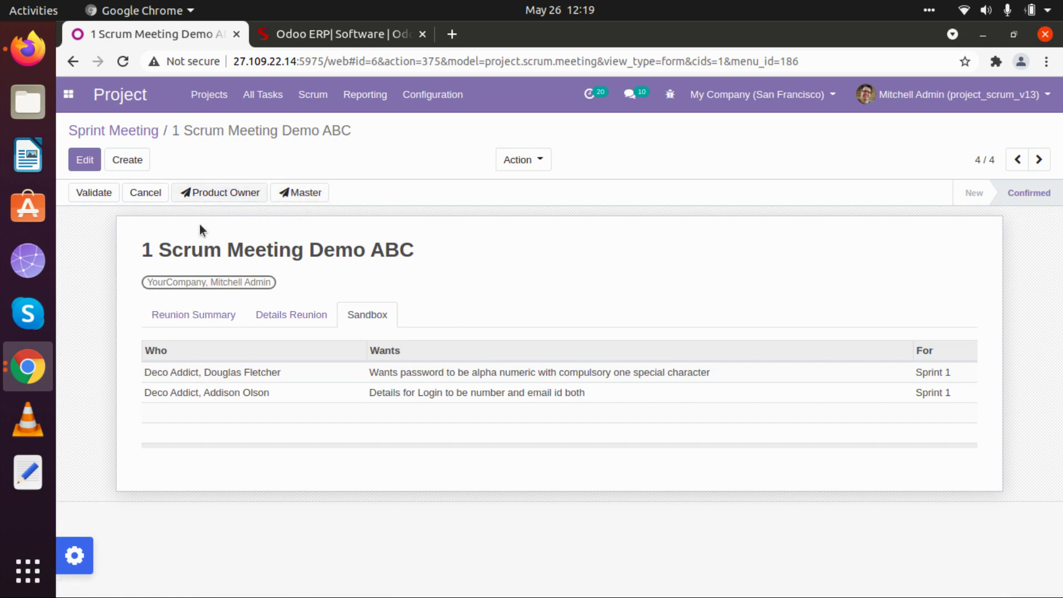
click(193, 318)
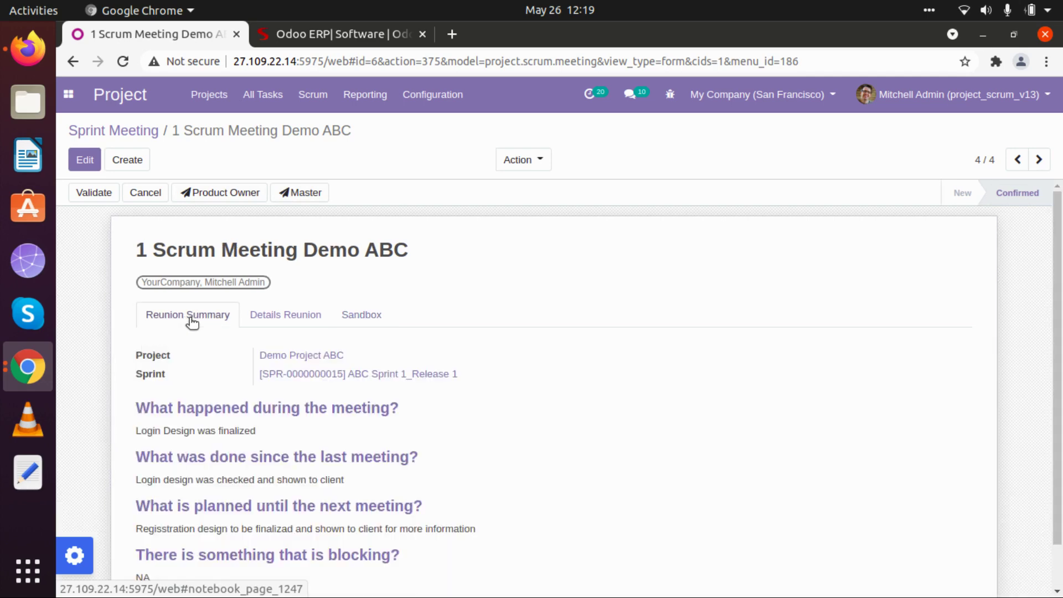
scroll(380, 448, down, 1)
scroll(380, 447, up, 1)
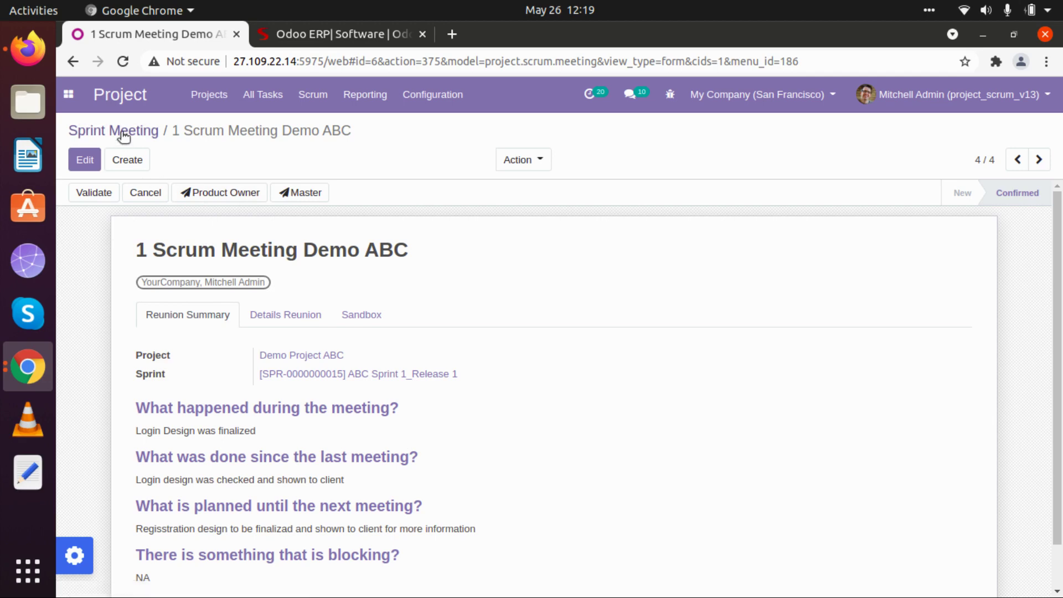
click(312, 99)
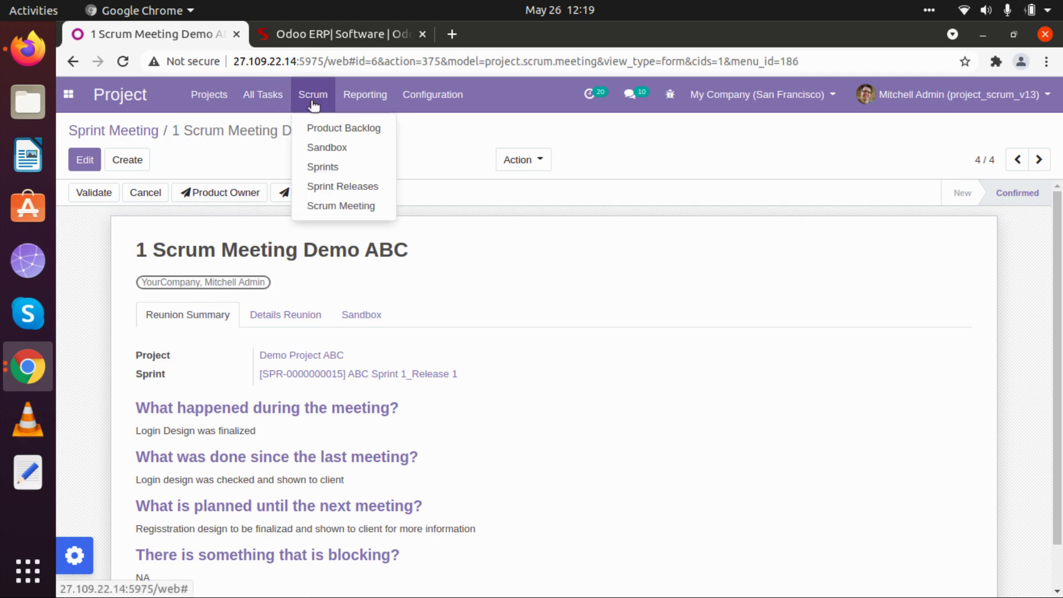
click(322, 146)
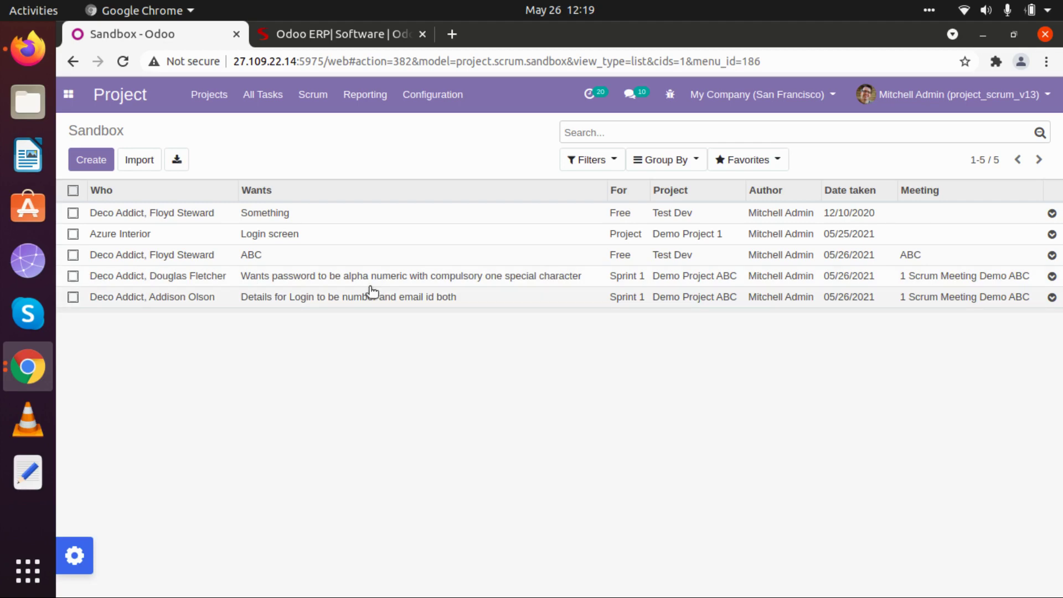
Transfer the password request to the backlog under Demo ABC Sprint Release 1.
click(1052, 277)
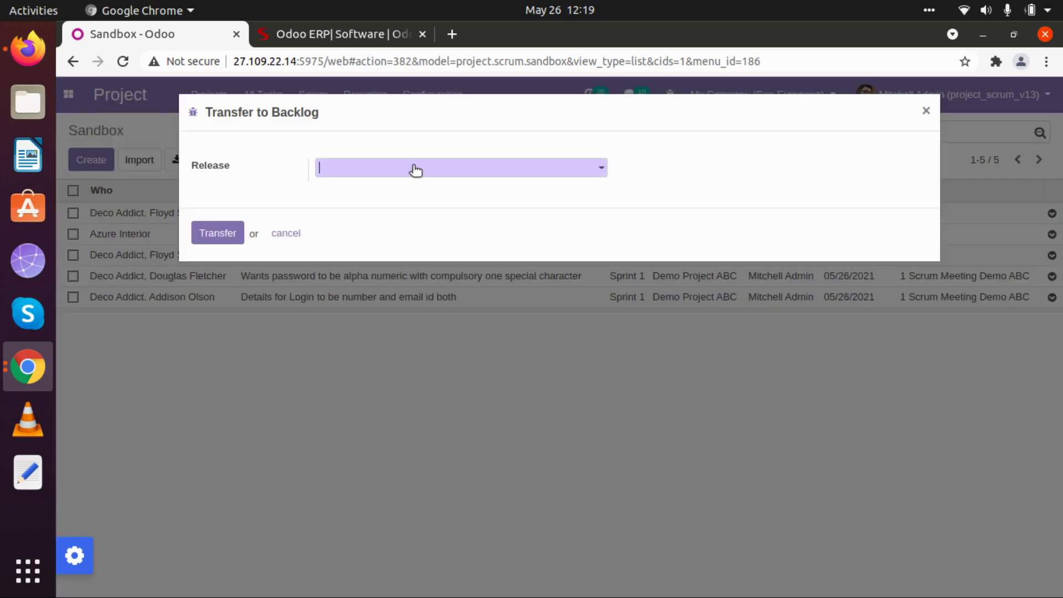
click(414, 166)
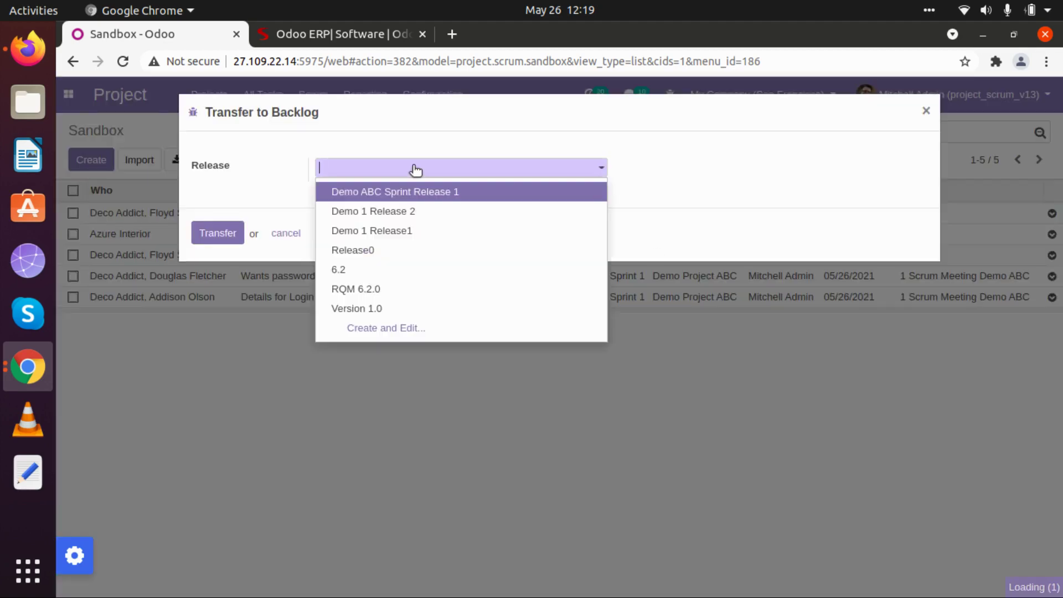
click(369, 194)
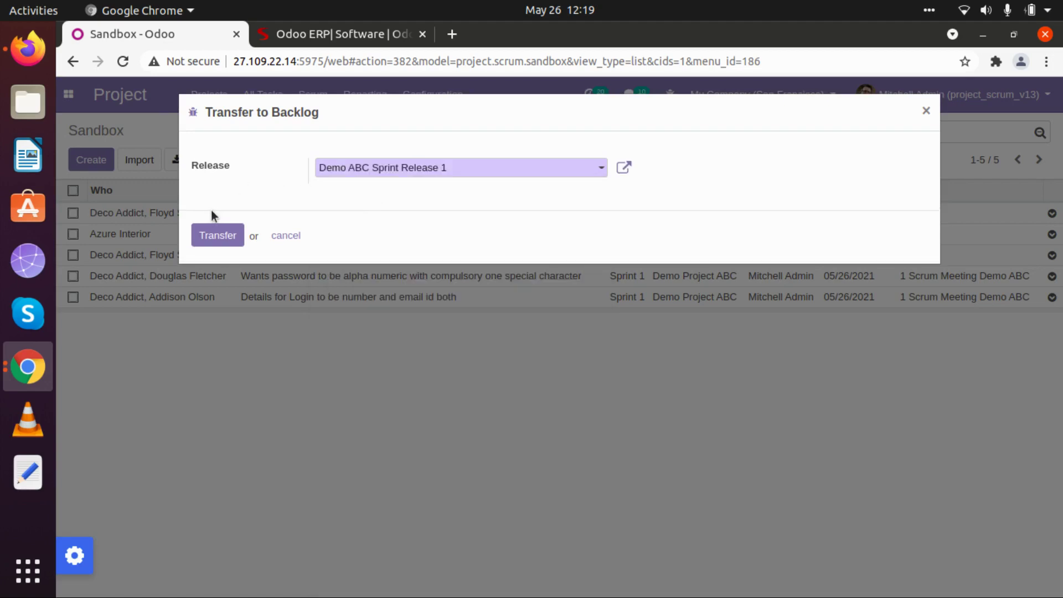
click(213, 236)
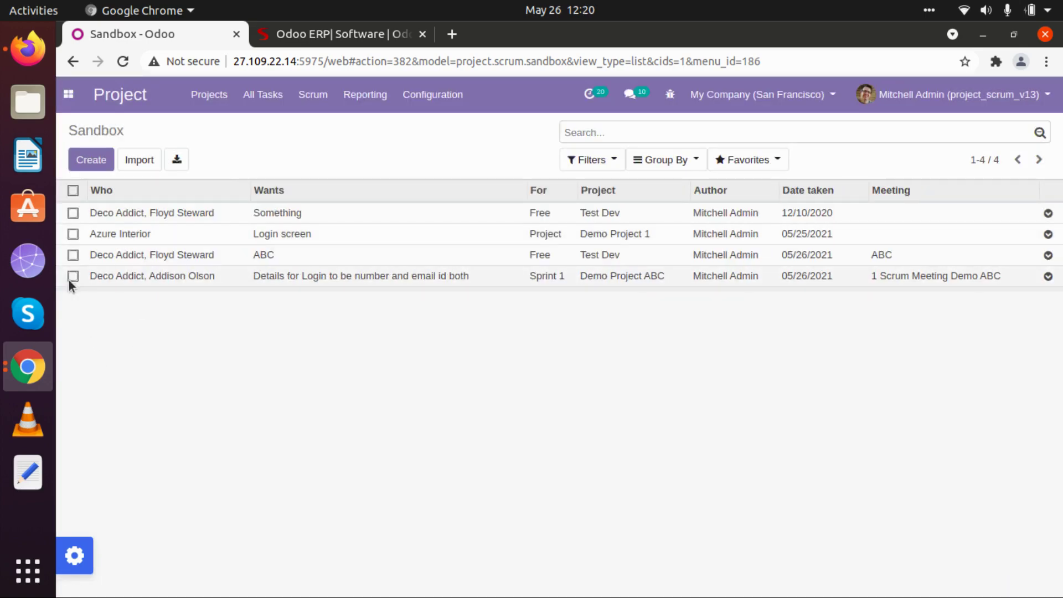
Transfer the login details request to the Demo ABC Sprint Release 1 backlog as well.
click(1048, 275)
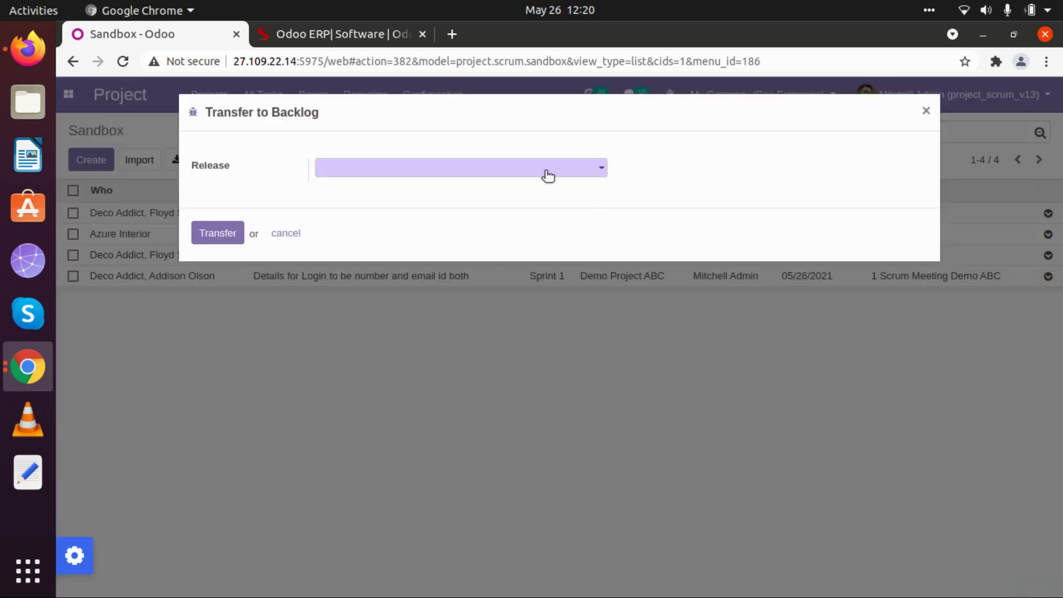
click(545, 169)
click(388, 191)
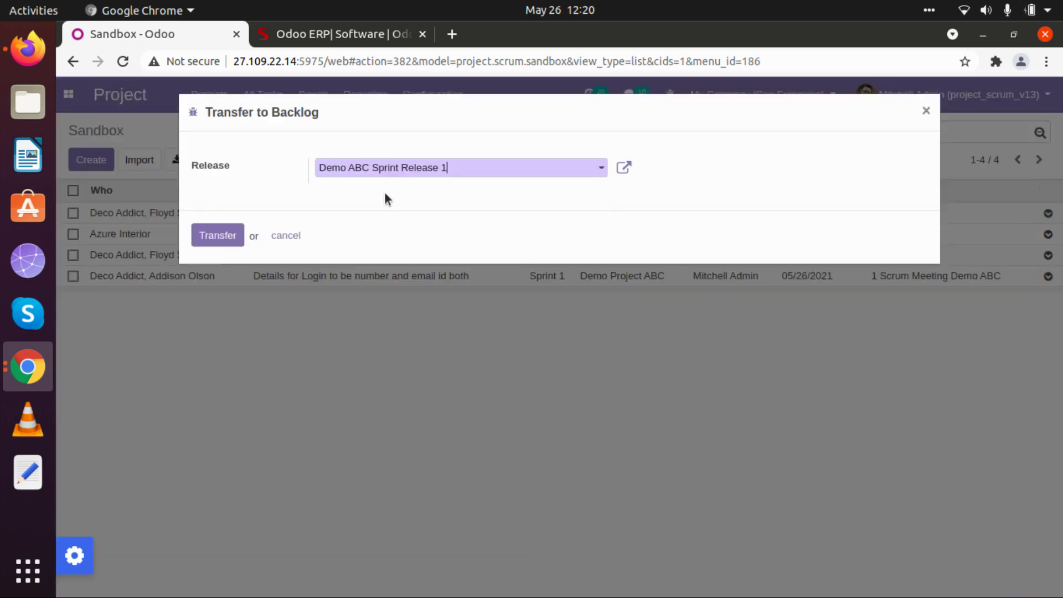
click(209, 232)
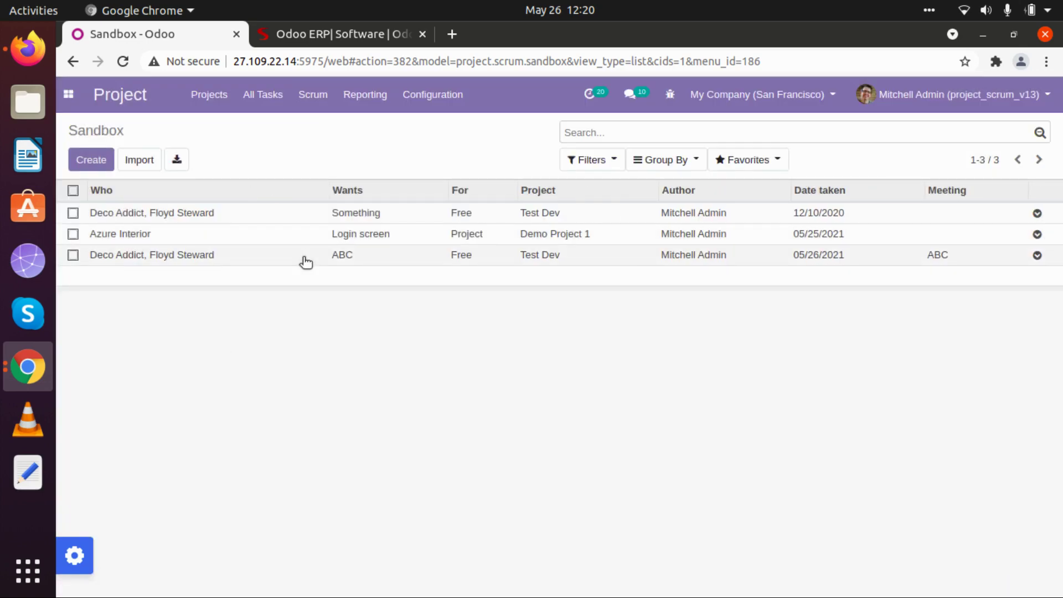
Open Scrum > Product Backlog and find both transferred requests in the New stage.
click(311, 108)
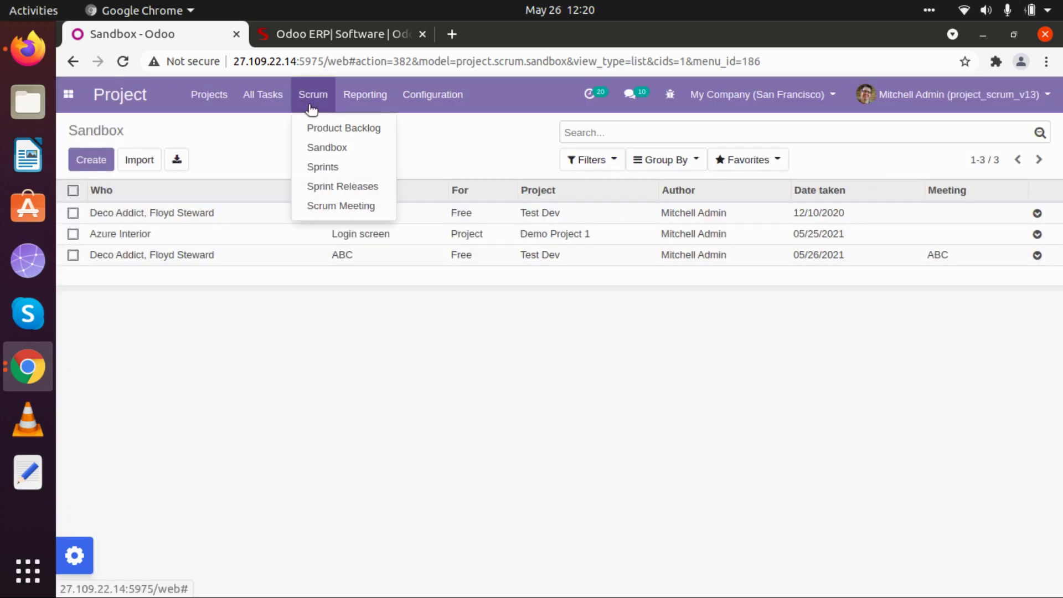
click(317, 127)
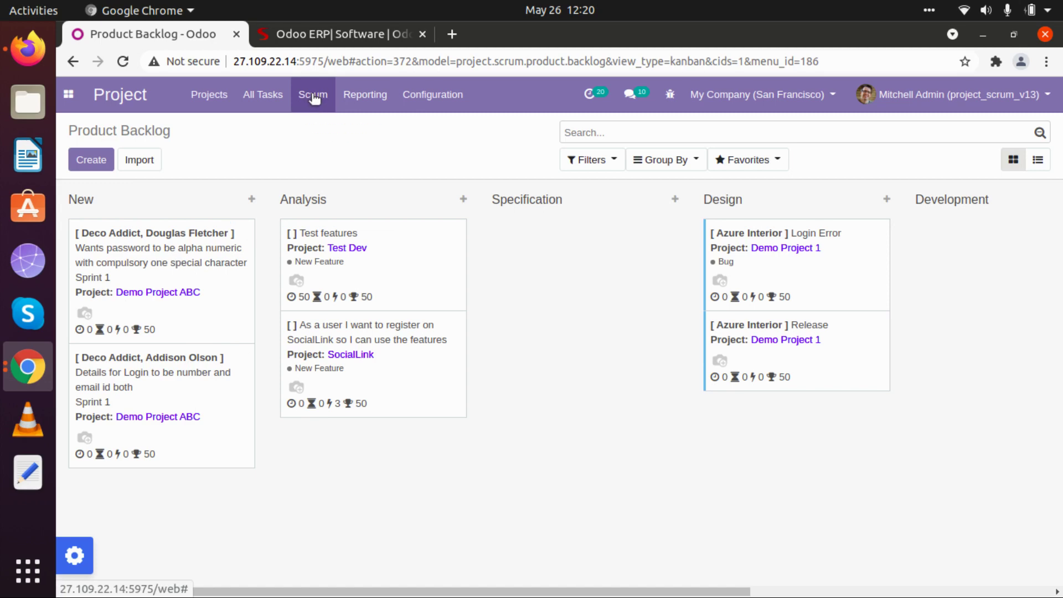
click(313, 97)
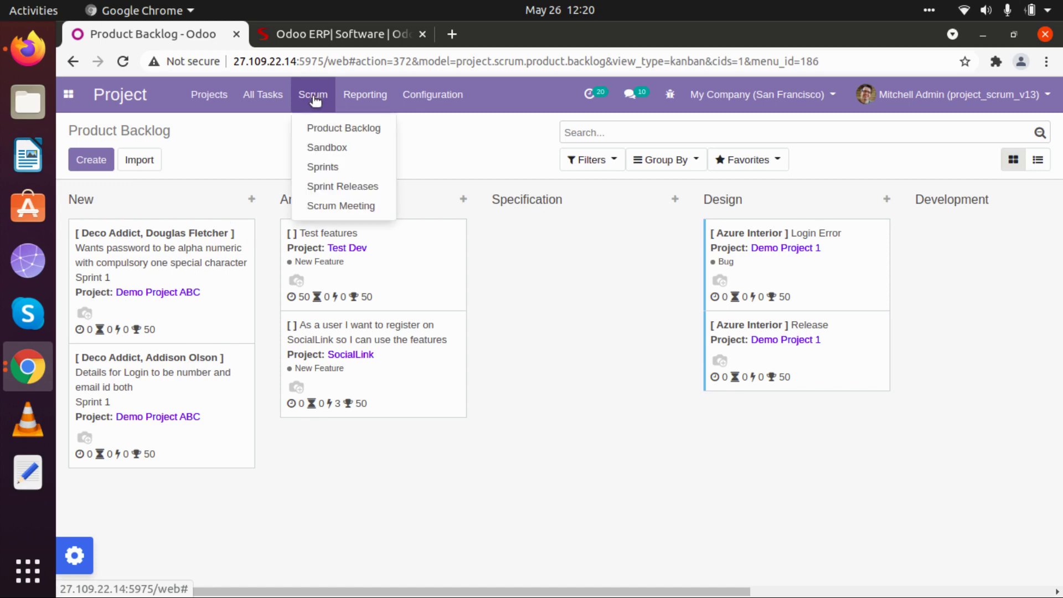
click(355, 101)
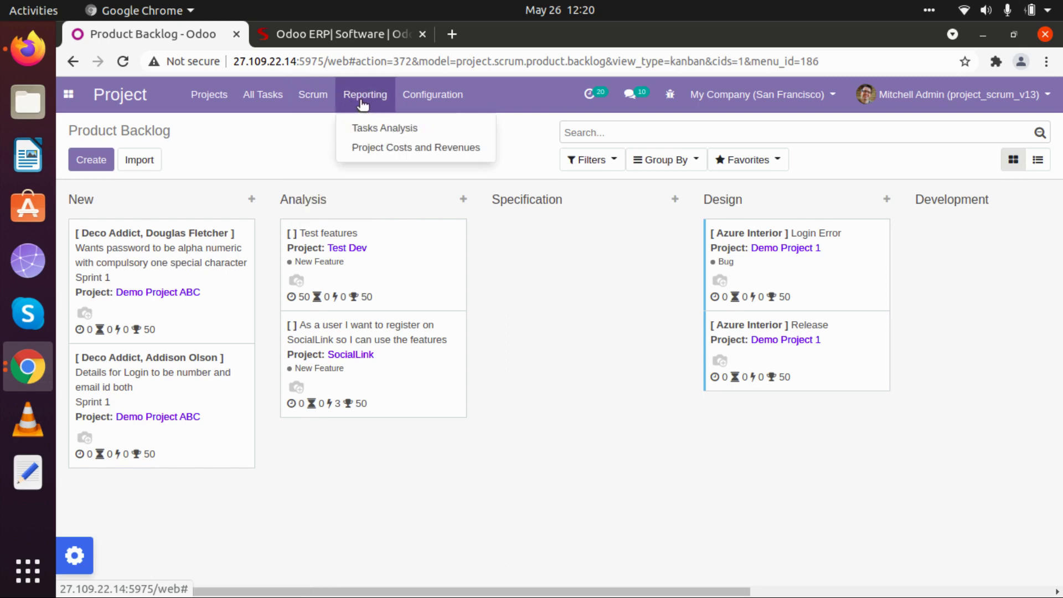
Open Tasks Analysis and try the line and pie charts before returning to bars.
click(370, 129)
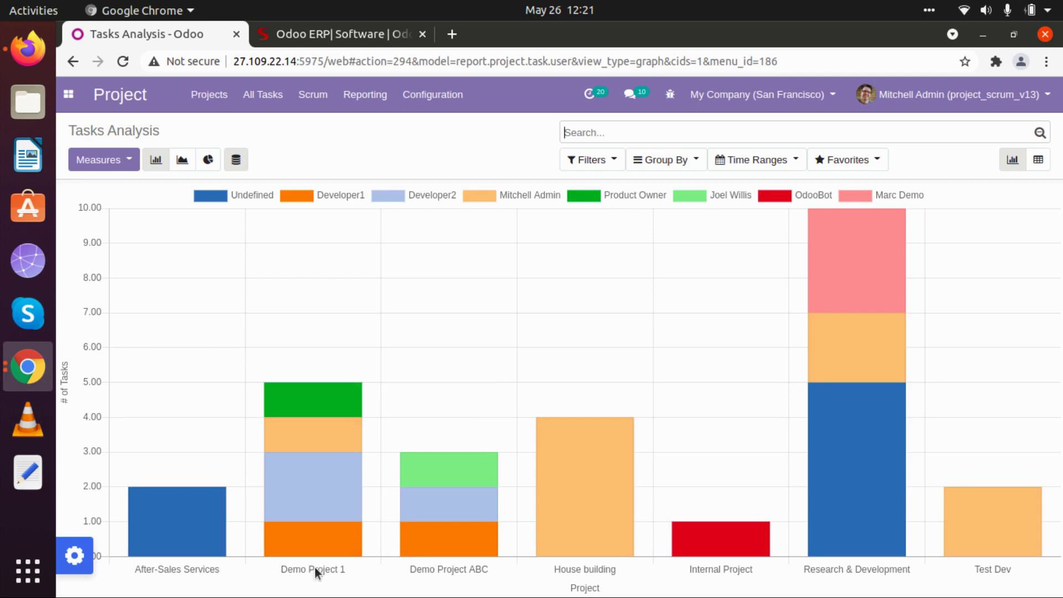
click(182, 161)
click(208, 159)
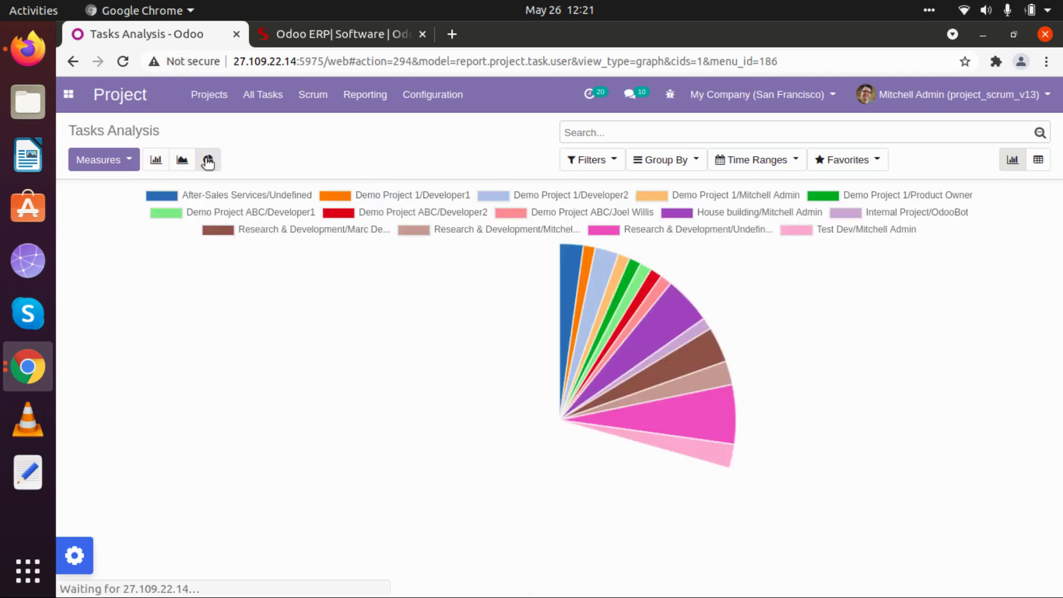
click(158, 160)
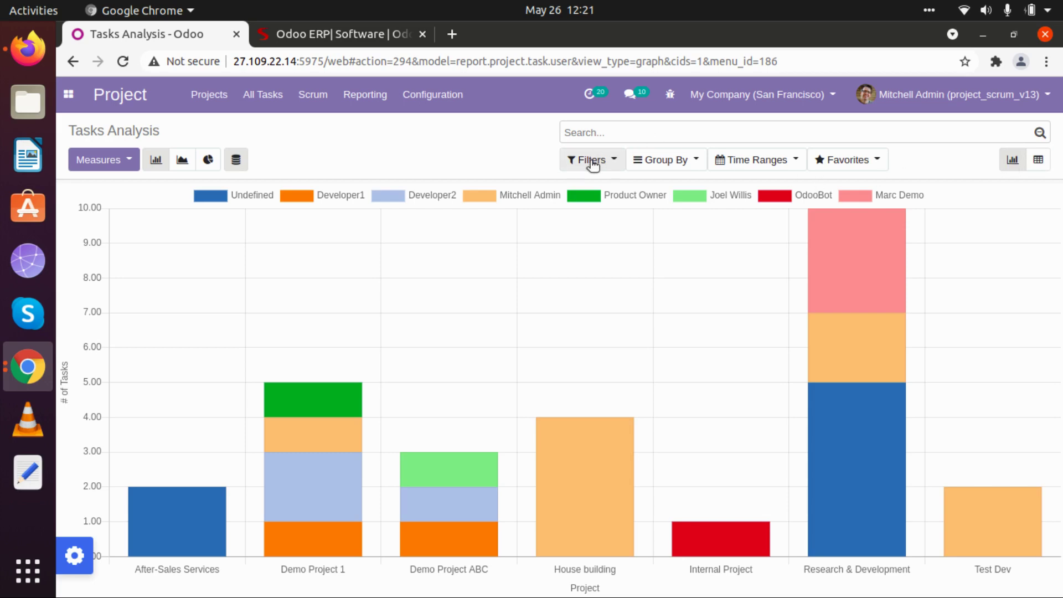
Filter the chart to New tasks only, leaving the Unassigned filter off.
click(593, 164)
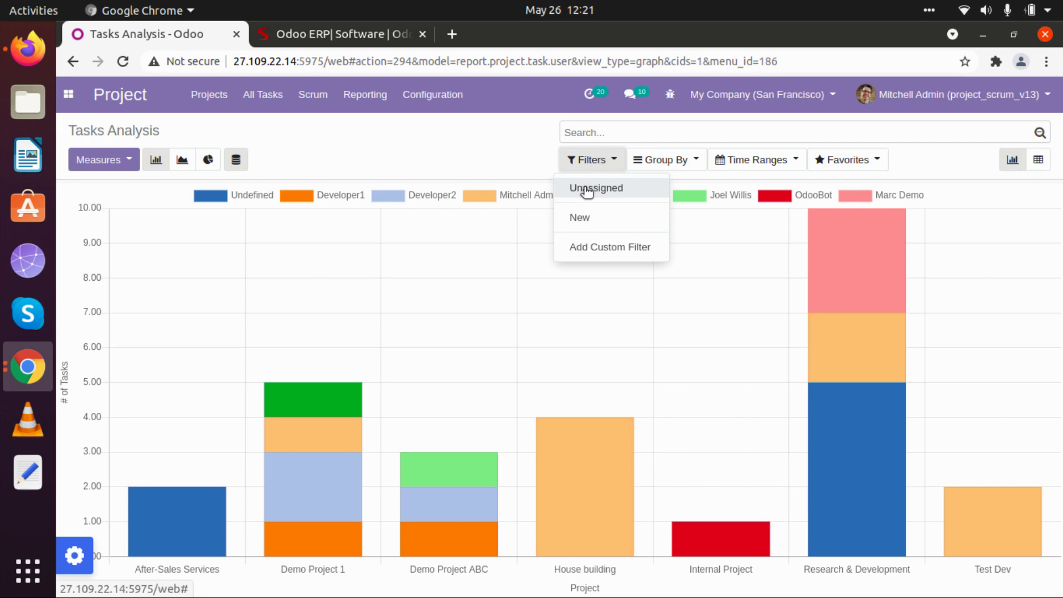
click(587, 190)
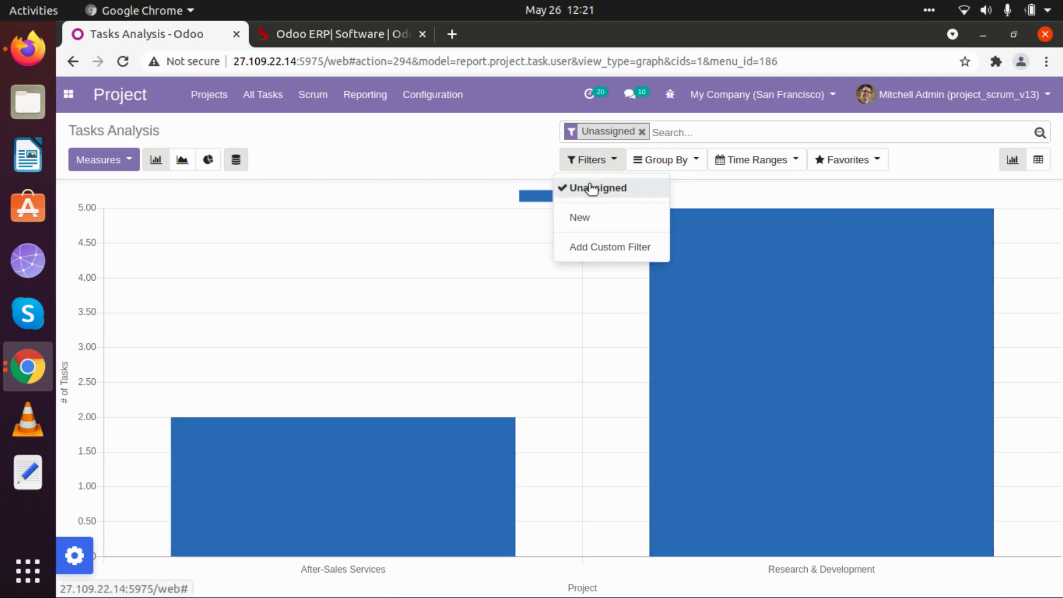
click(584, 227)
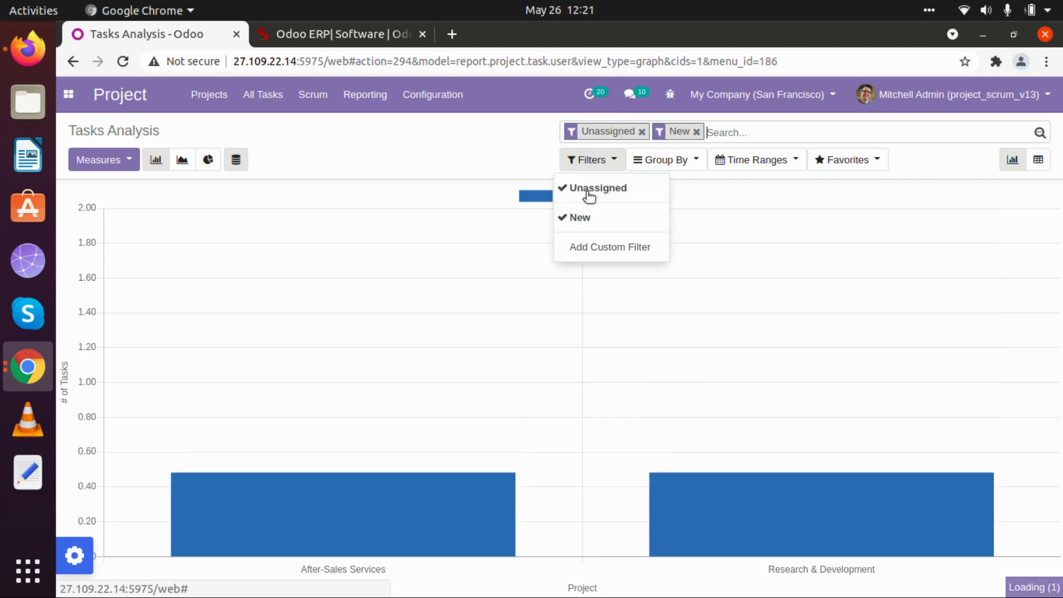
click(589, 187)
click(477, 114)
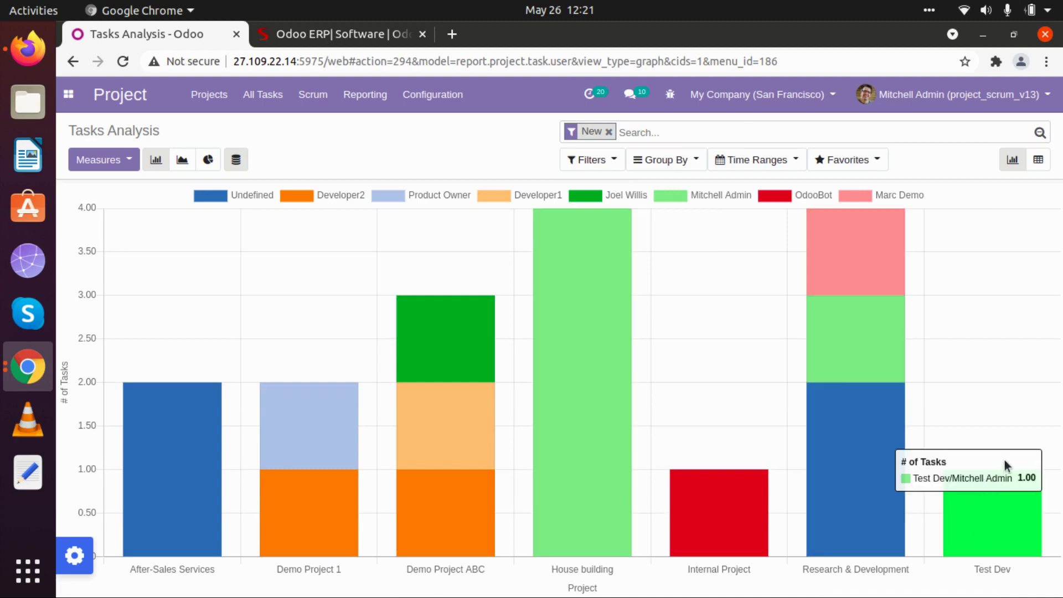
Try a last-7-days Deadline date range on the chart, then remove it.
click(756, 161)
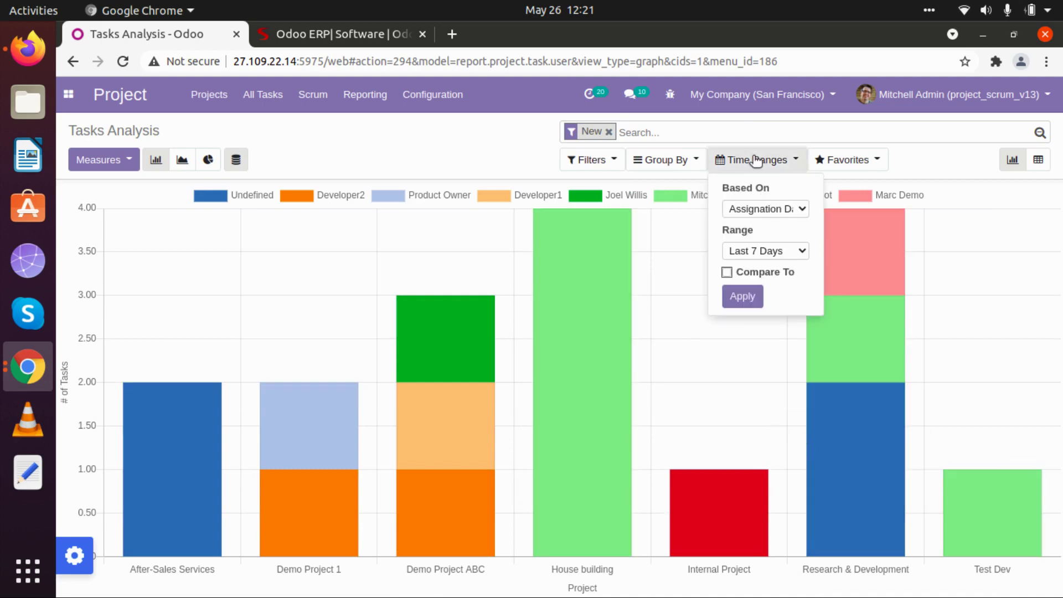
click(769, 209)
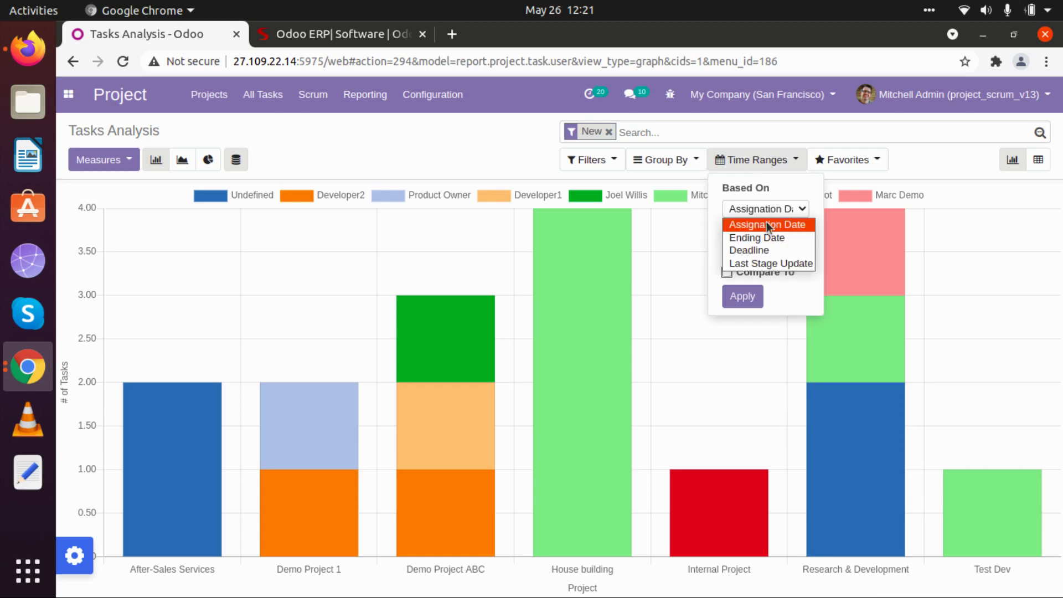
click(755, 250)
click(742, 296)
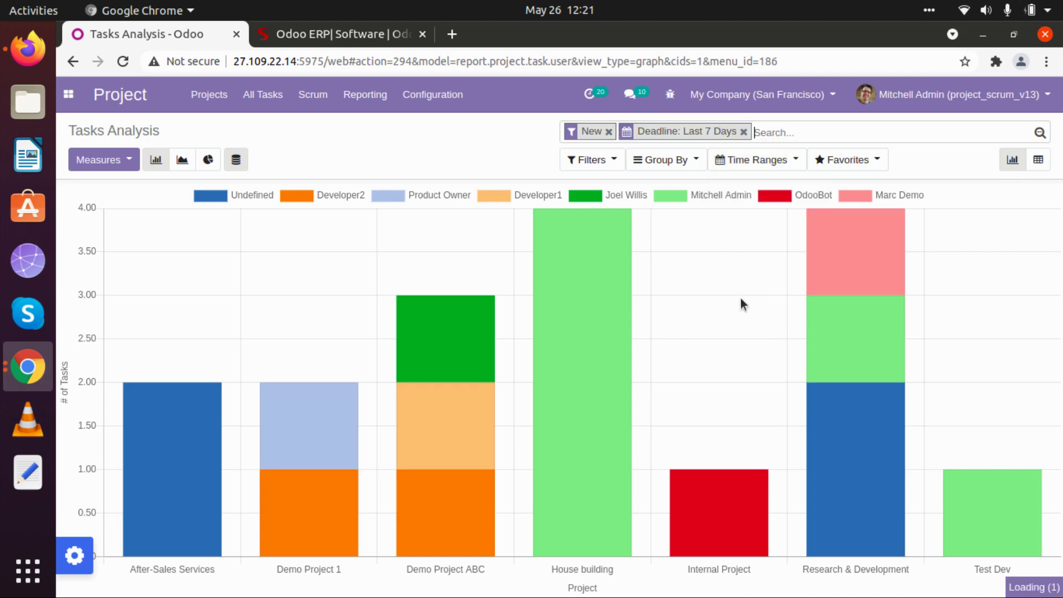
click(743, 133)
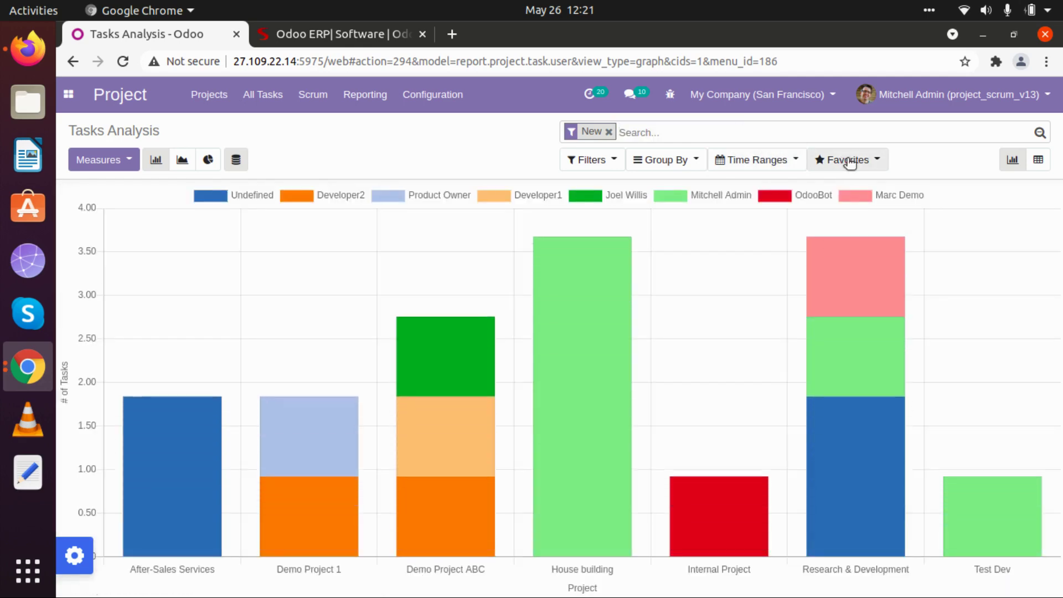
click(848, 161)
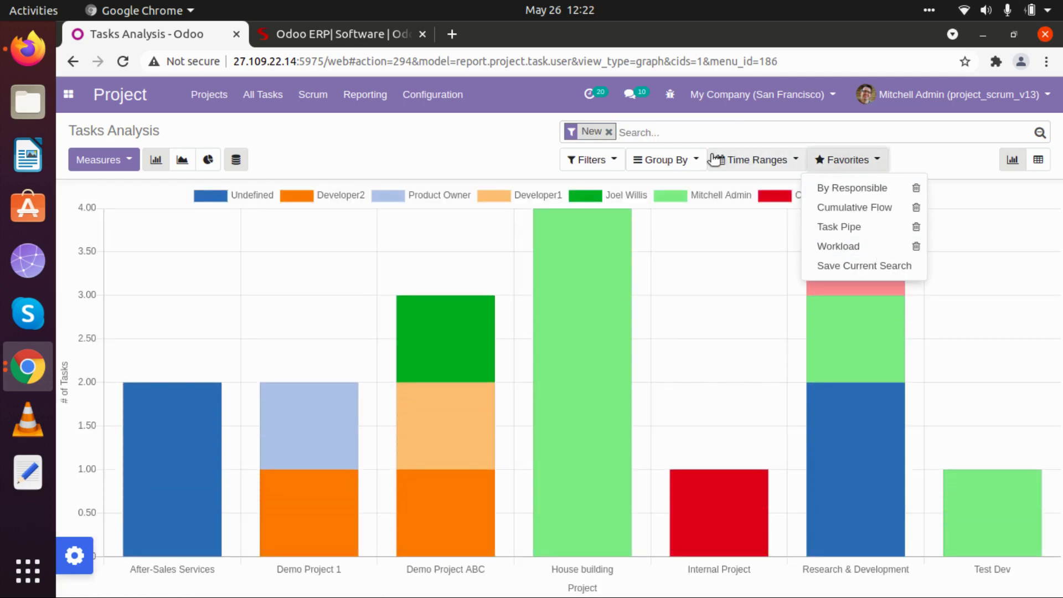
Try grouping by project, assignee, stage and company, then clear groupings and the New filter.
click(656, 162)
click(657, 188)
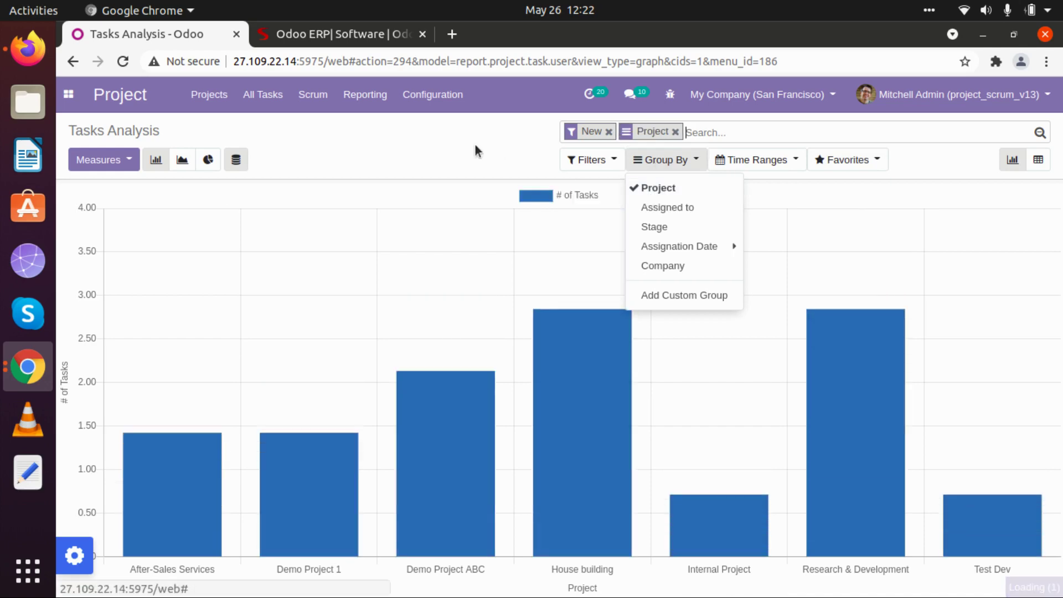
click(659, 188)
click(660, 207)
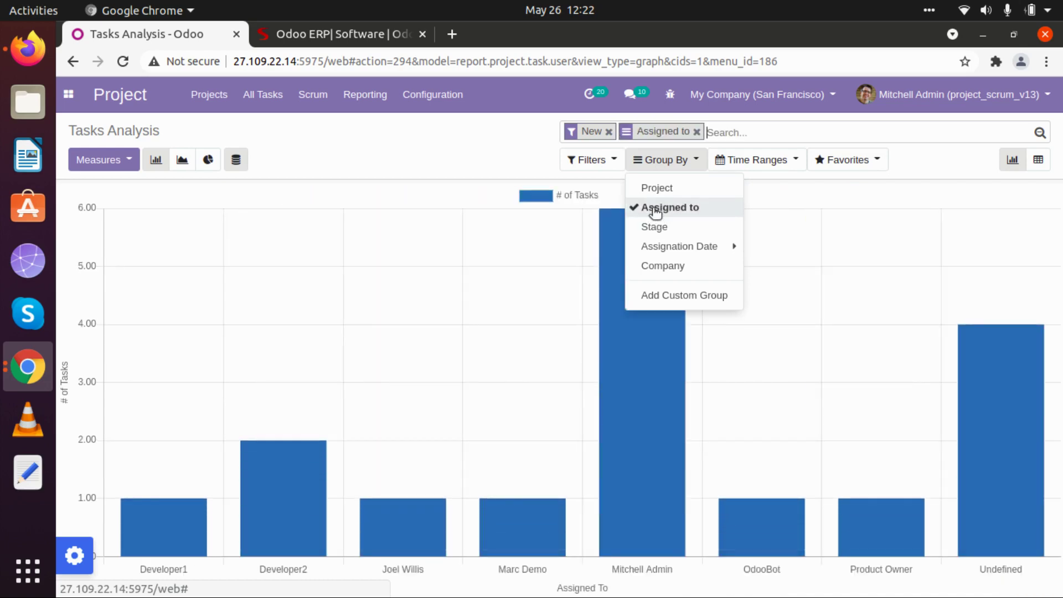
click(656, 210)
click(653, 226)
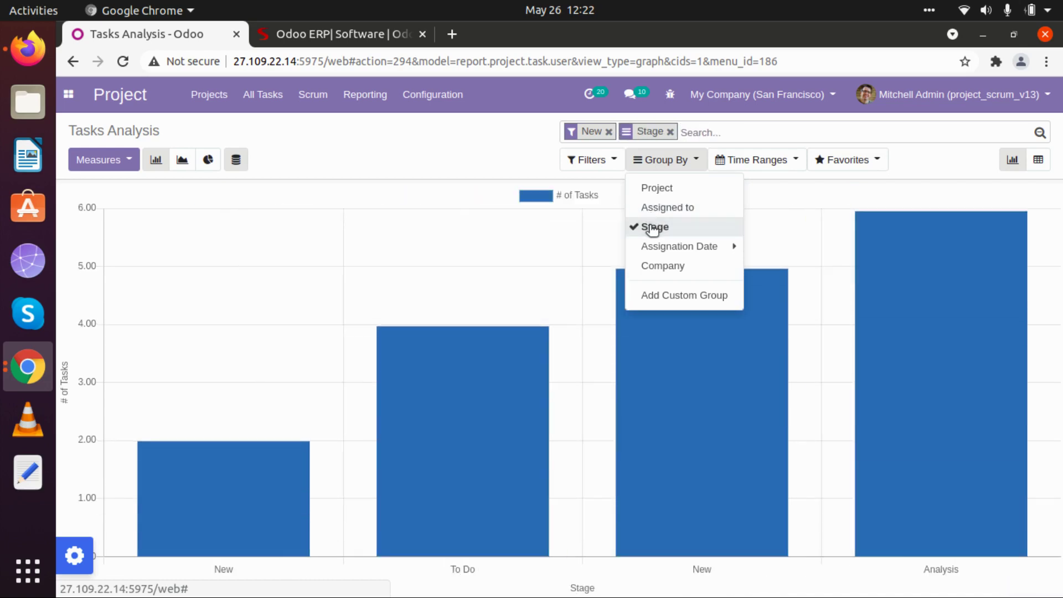
click(653, 227)
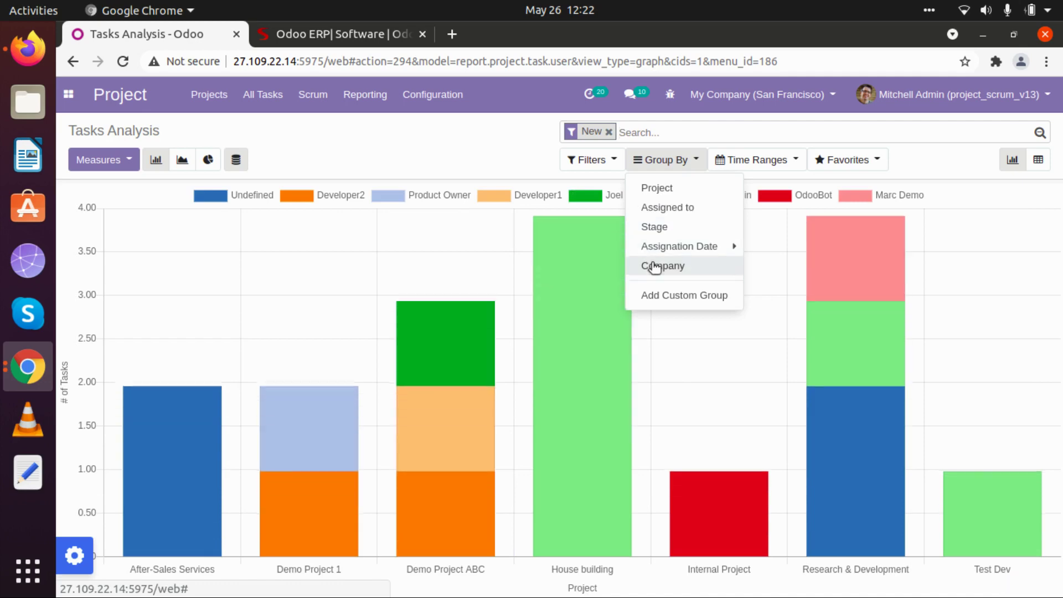
click(654, 266)
click(654, 266)
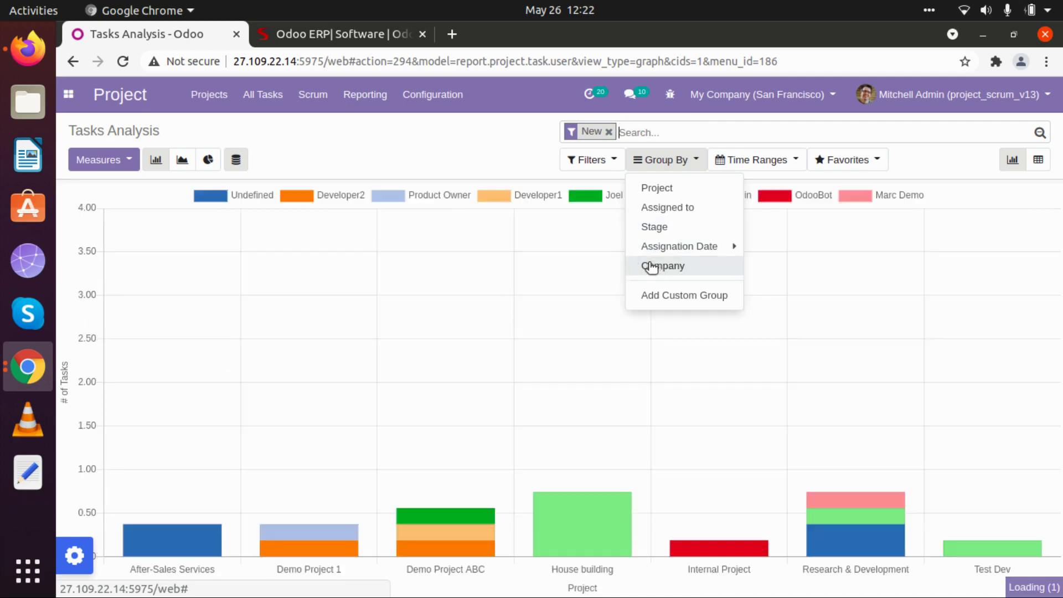
click(609, 132)
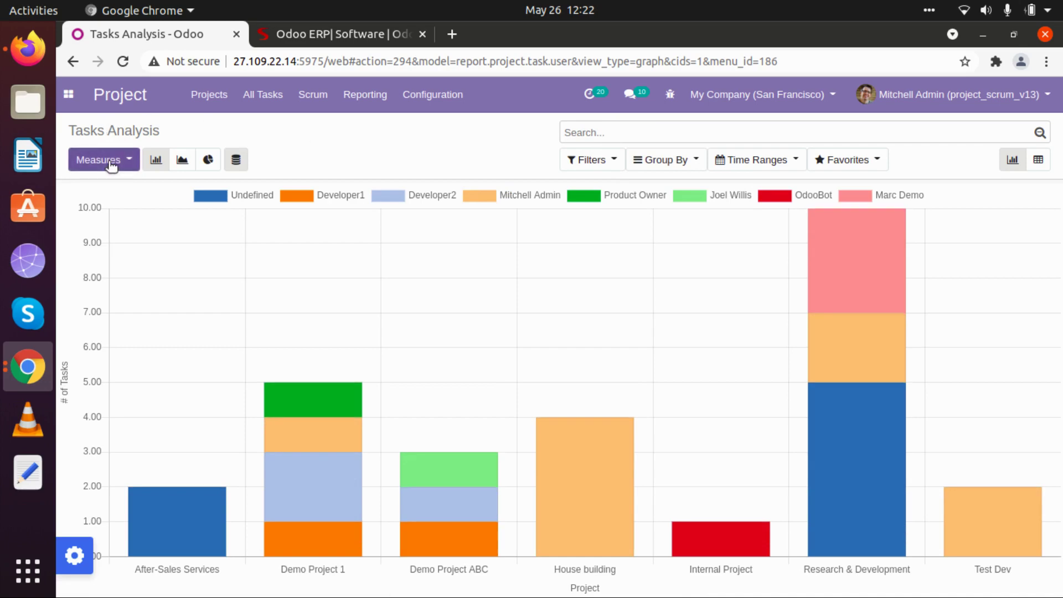
Chart Remaining Hours instead of planned hours, then open the Project Costs and Revenues report.
click(111, 162)
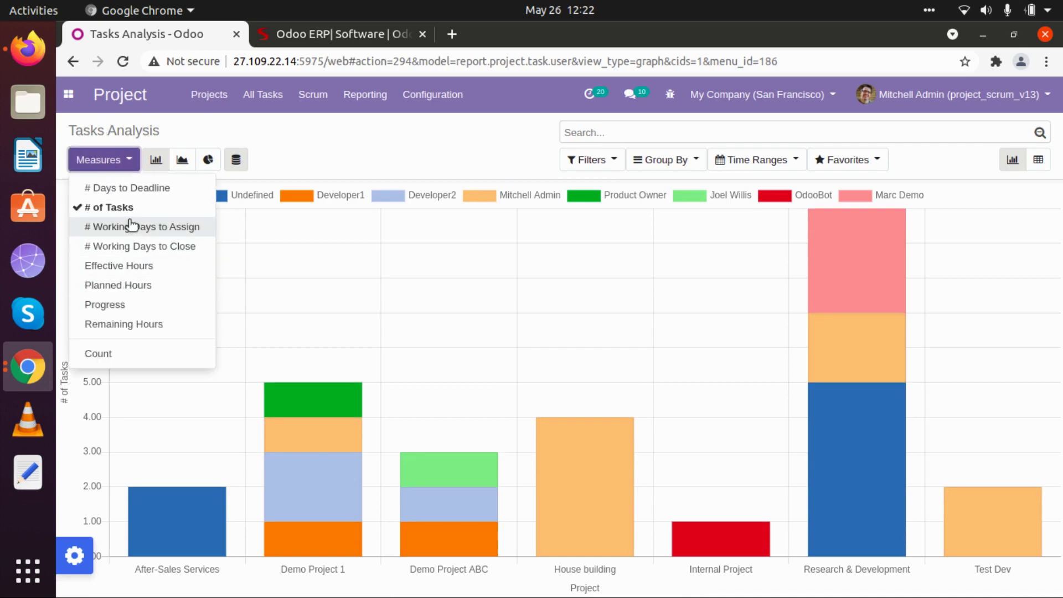
click(117, 285)
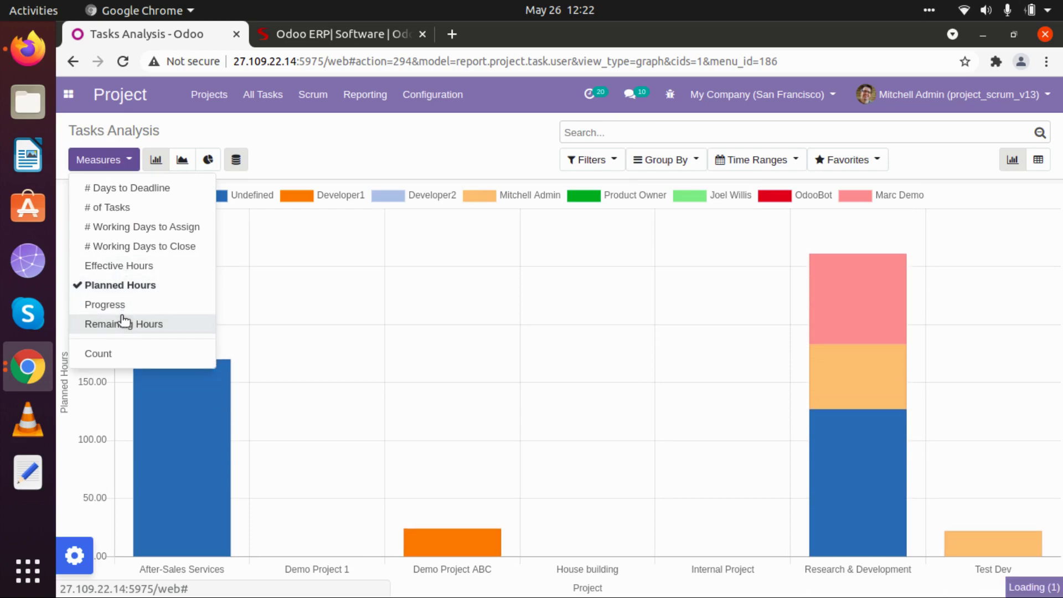
click(124, 323)
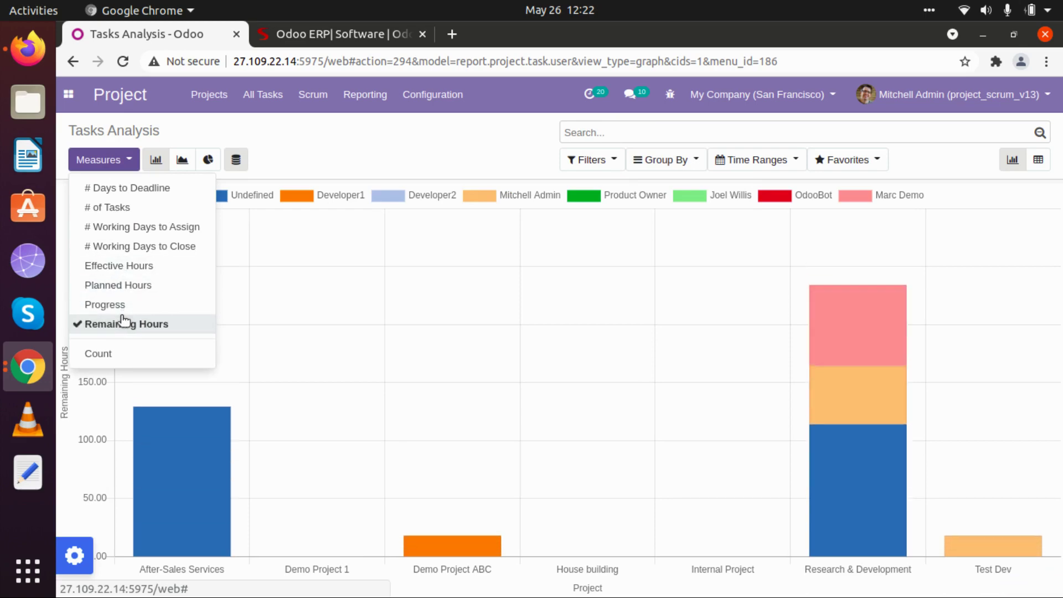
click(406, 146)
click(365, 94)
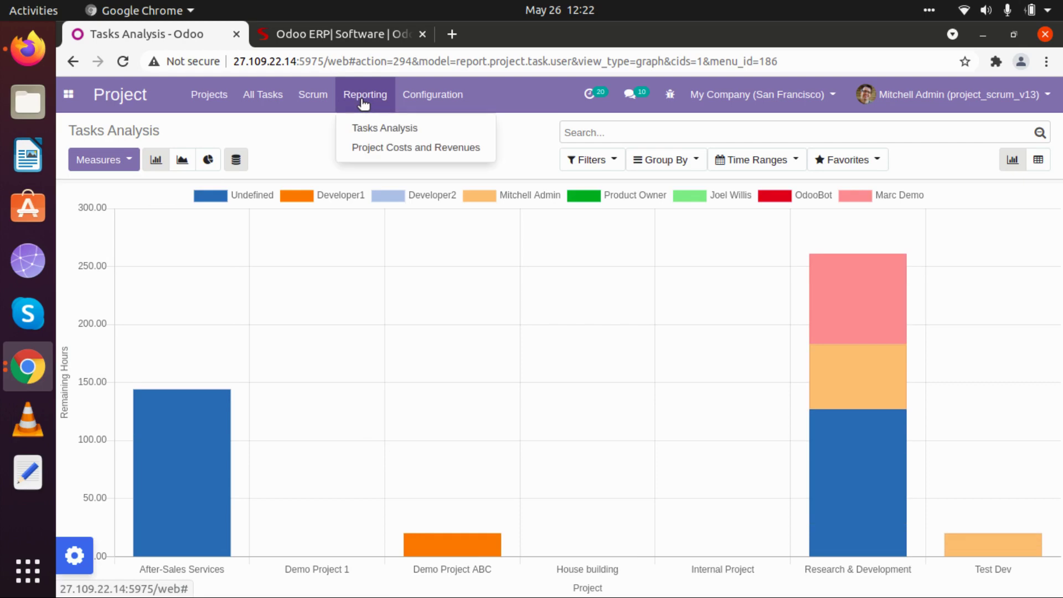
click(372, 146)
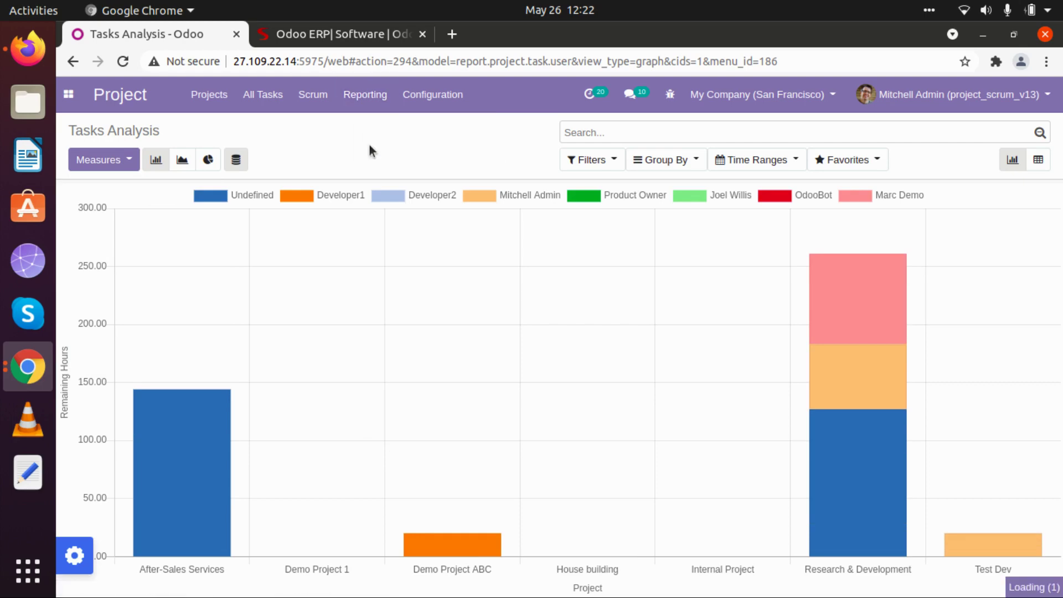
click(366, 99)
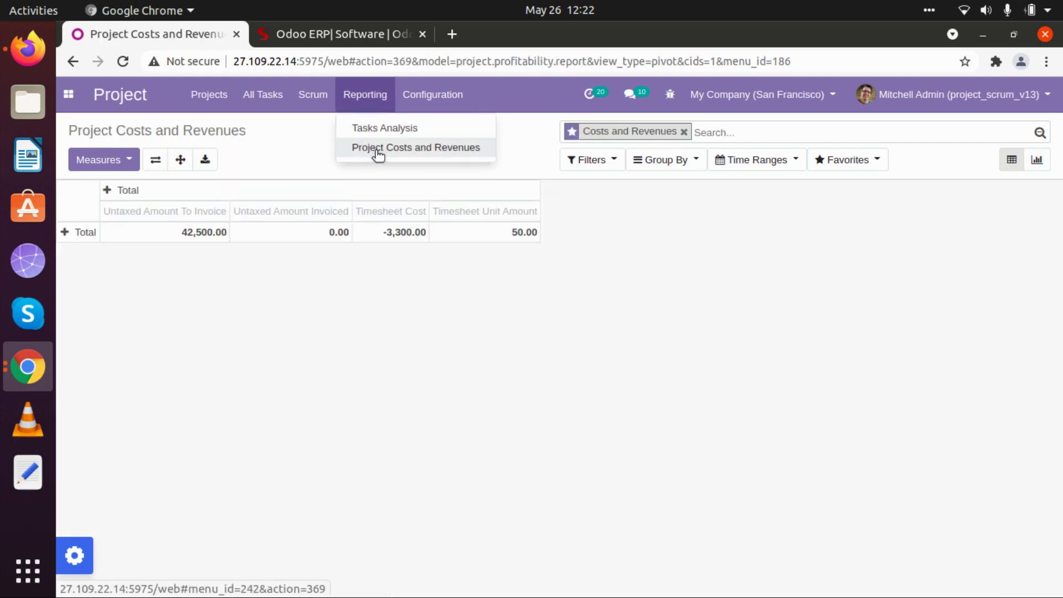
Preview the Total row's breakdown options without applying any grouping.
click(302, 147)
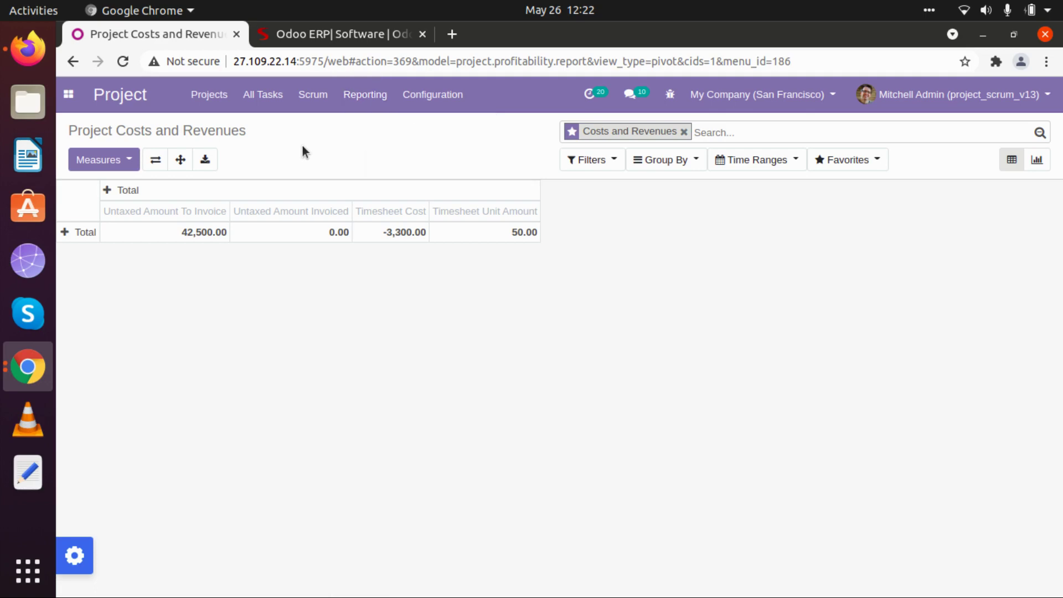
click(67, 233)
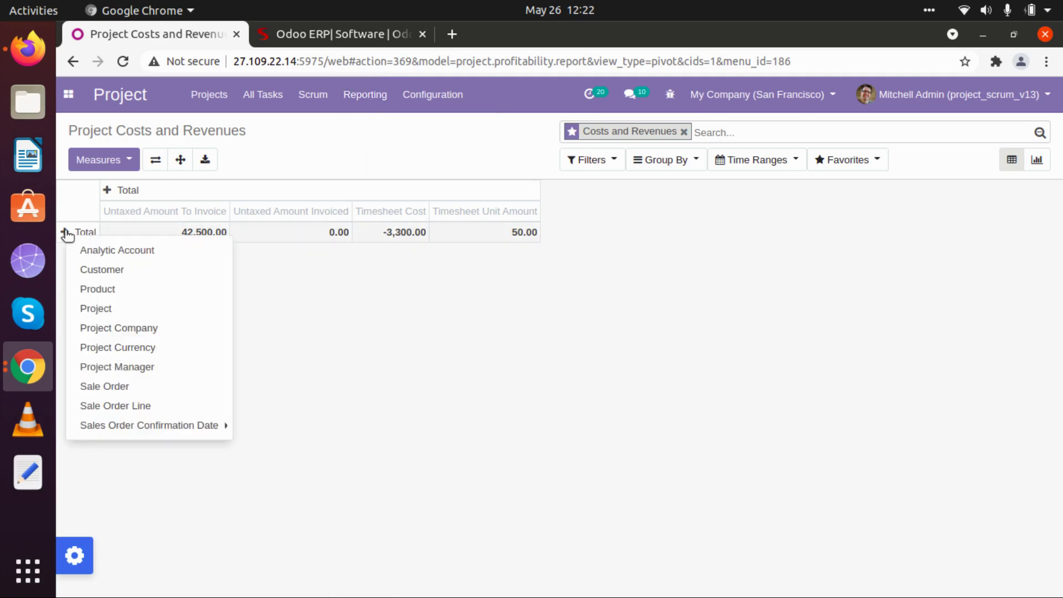
click(326, 308)
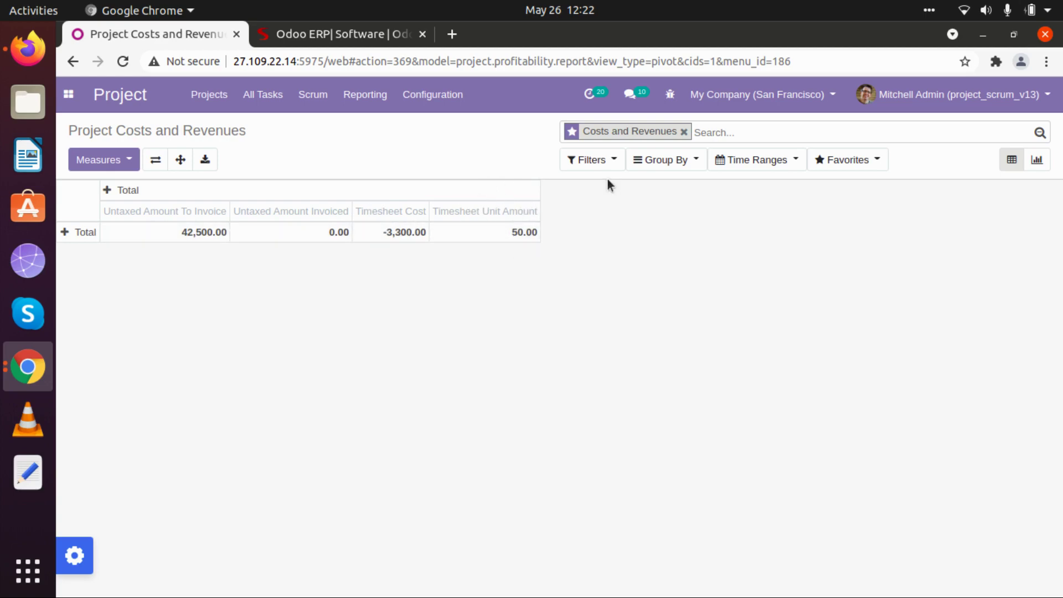
Add Other Cost, Untaxed Amount to Re-invoice and Untaxed Re-invoiced Amount, broken down by project.
click(95, 160)
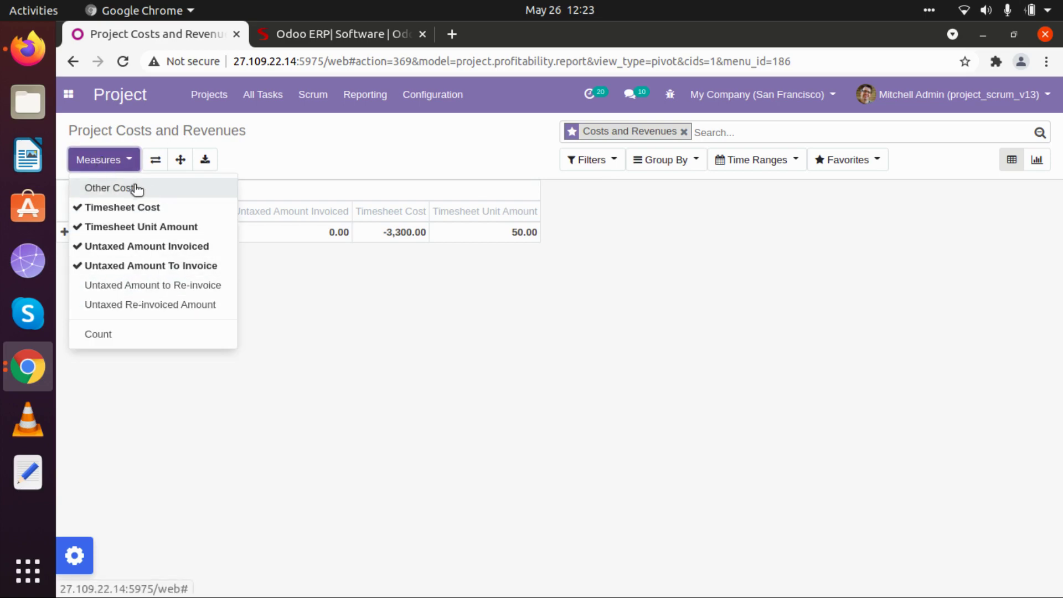
click(134, 191)
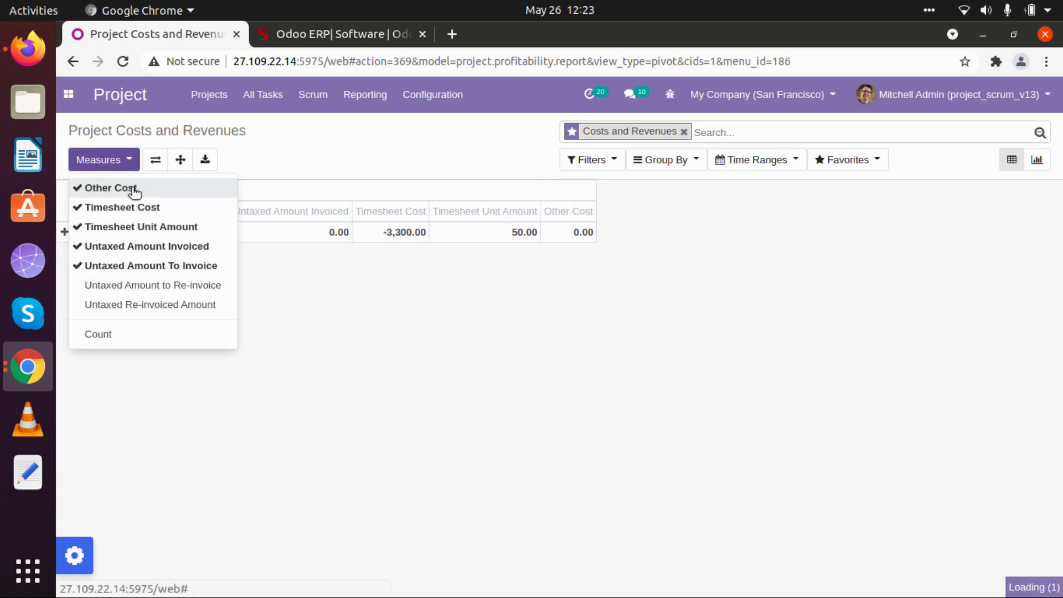
click(147, 285)
click(145, 305)
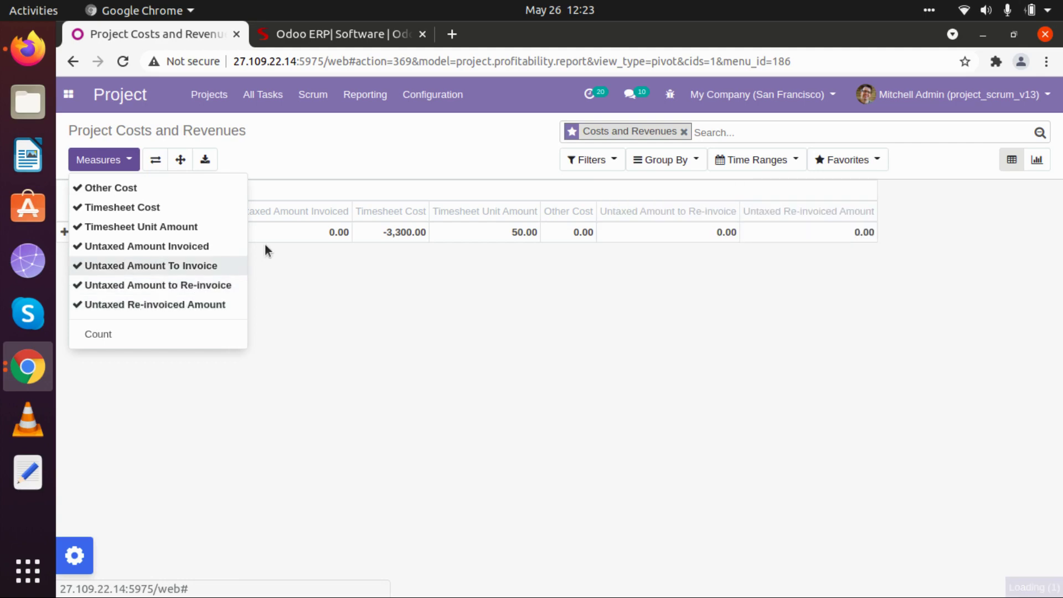
click(337, 151)
click(71, 232)
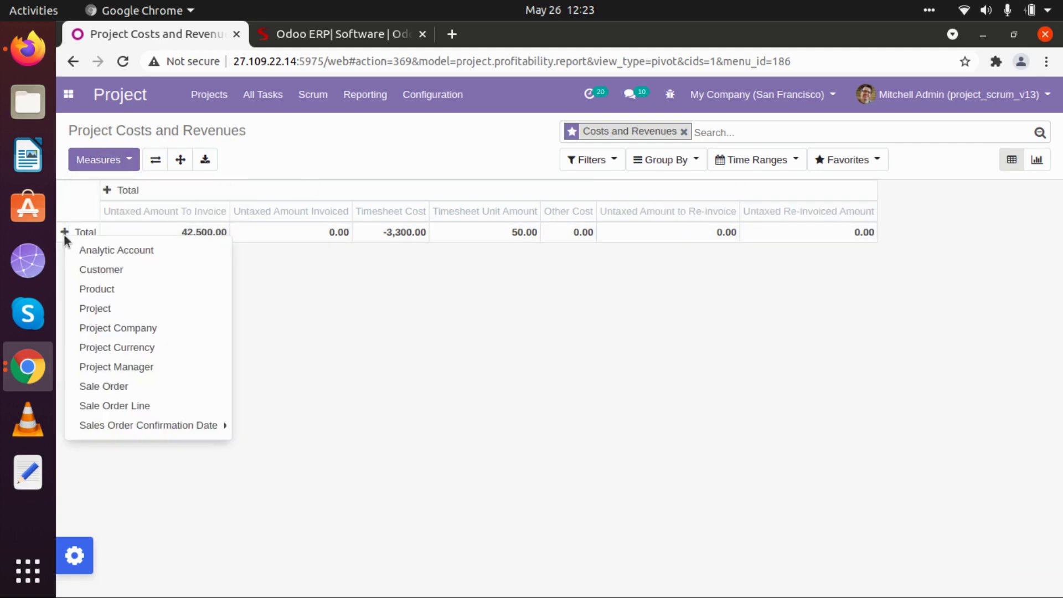
click(97, 308)
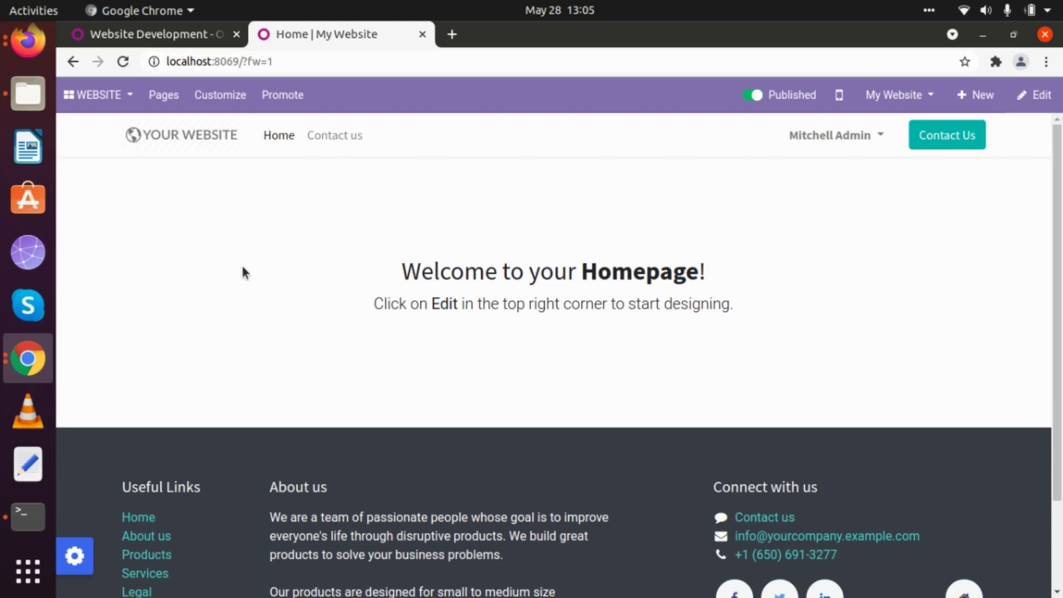
Go to My Account and browse the AGR - S00020 portal dashboard with its team and charts.
click(824, 139)
click(808, 183)
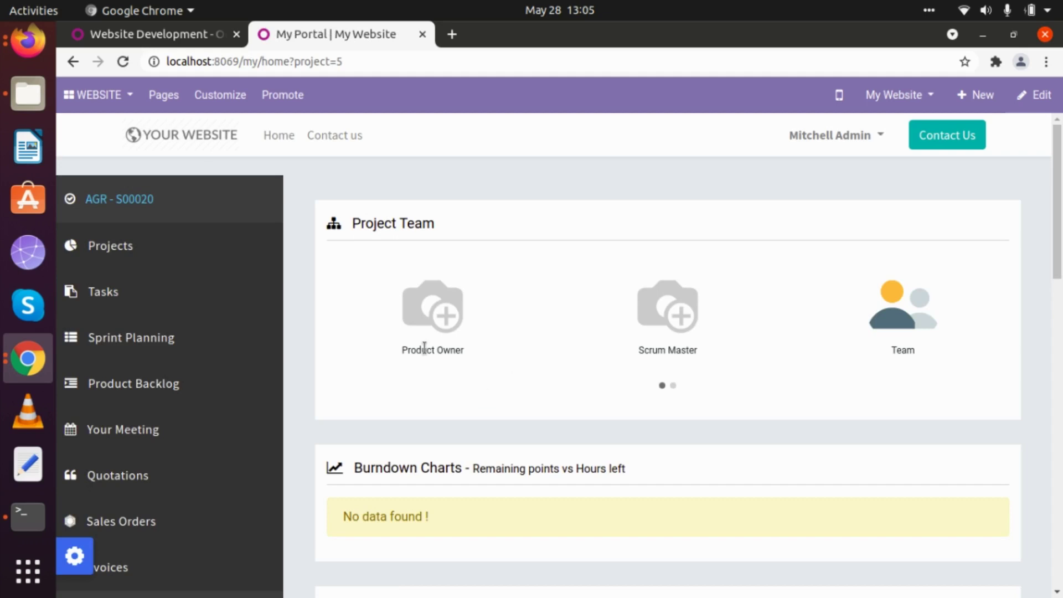
scroll(425, 347, down, 3)
scroll(386, 332, down, 3)
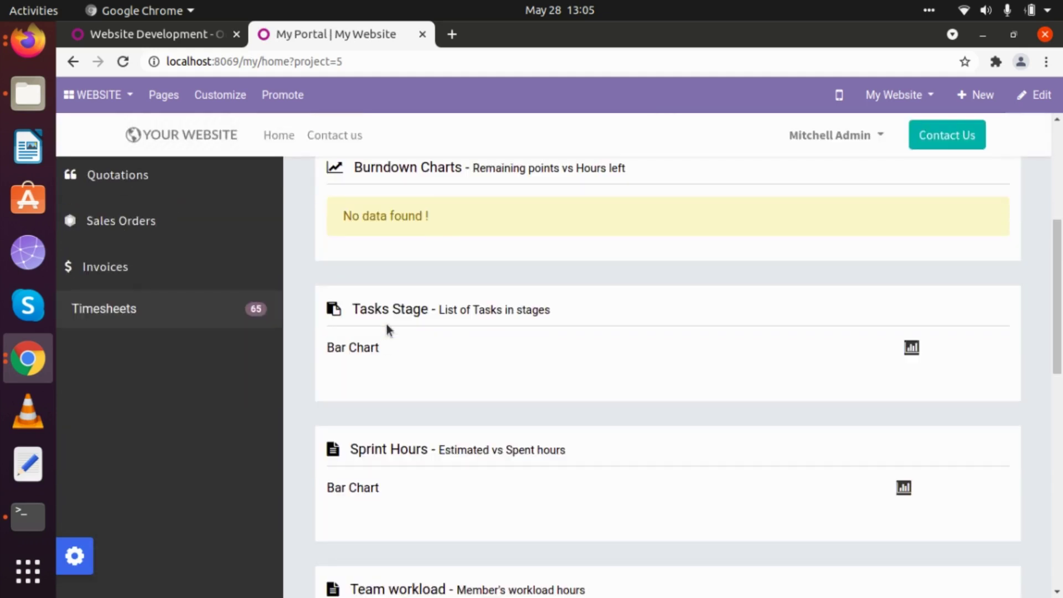
scroll(382, 298, down, 5)
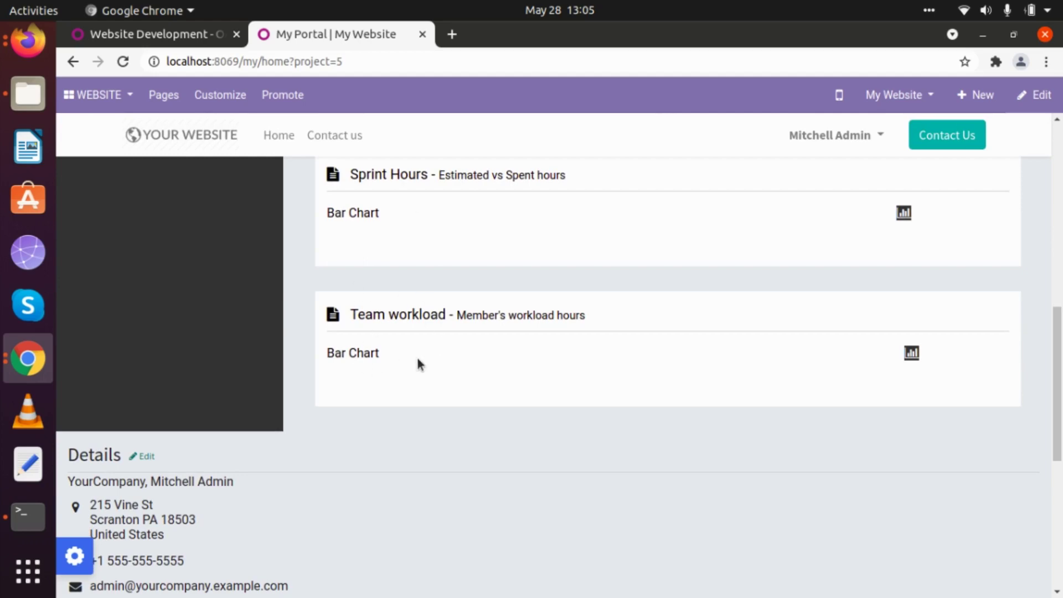
scroll(419, 363, up, 8)
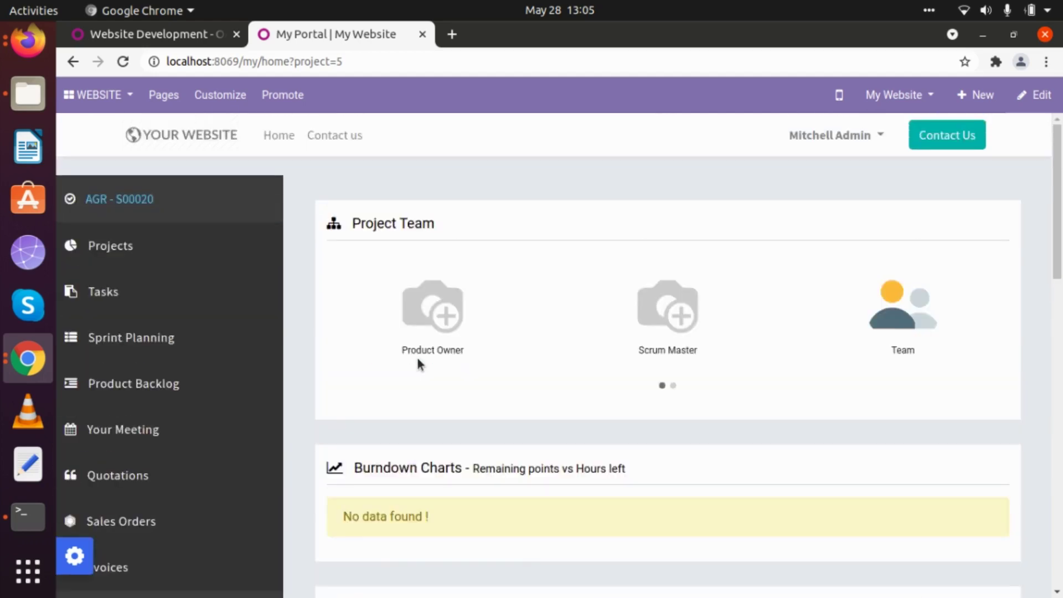
click(74, 200)
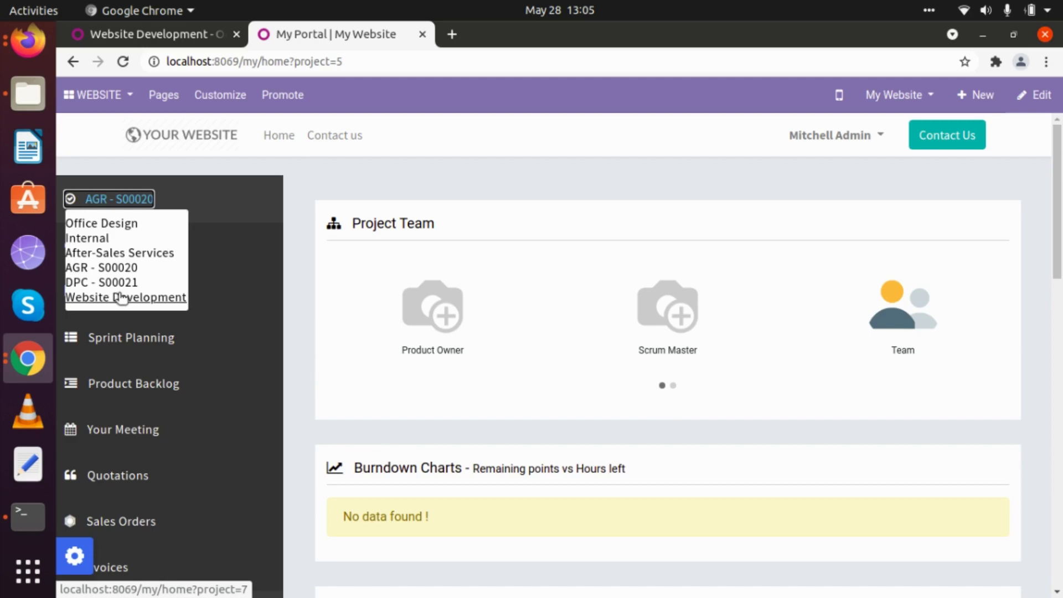
Switch the portal dashboard to the Website Development project.
click(121, 297)
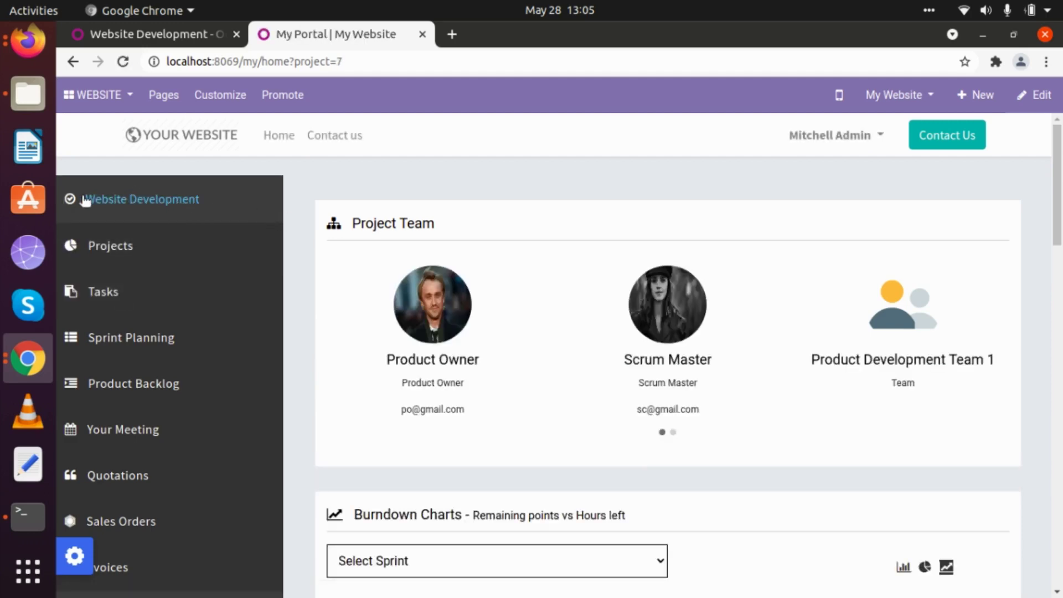
click(112, 200)
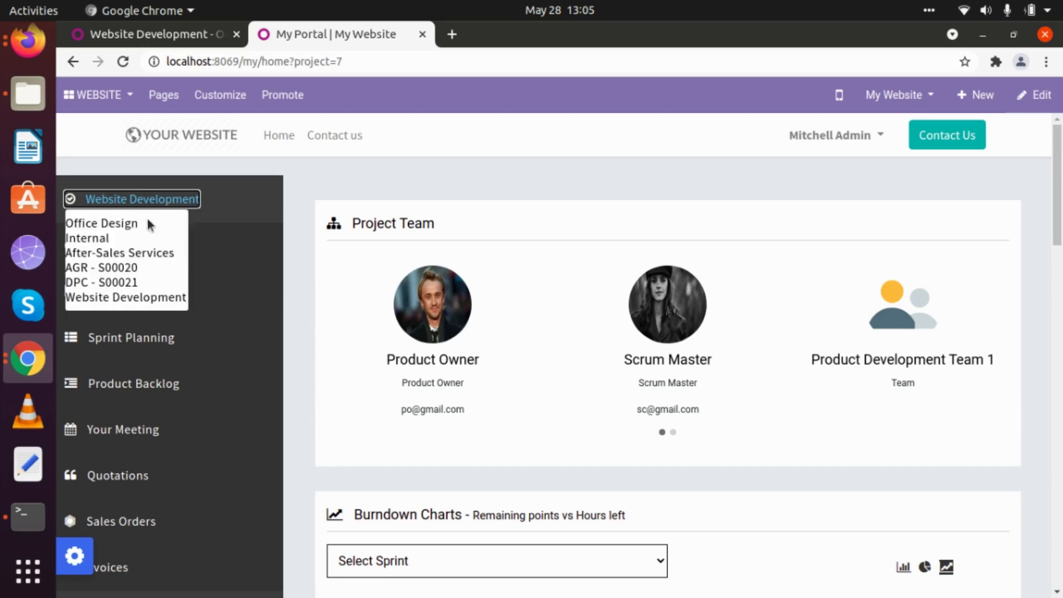
click(314, 186)
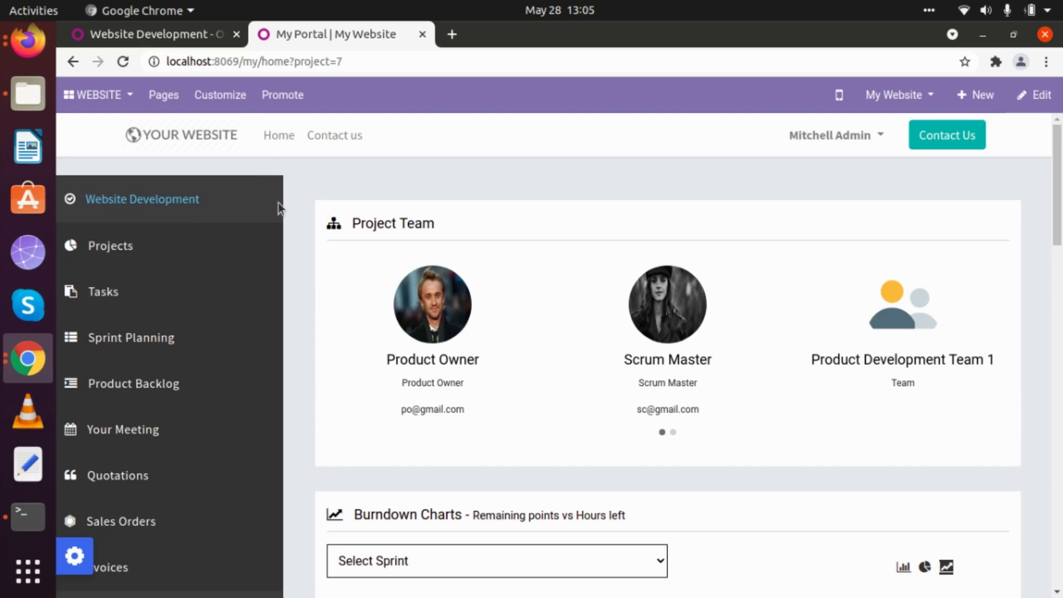
Show the second set of Project Team members and scroll down to Burndown Charts.
scroll(373, 359, down, 2)
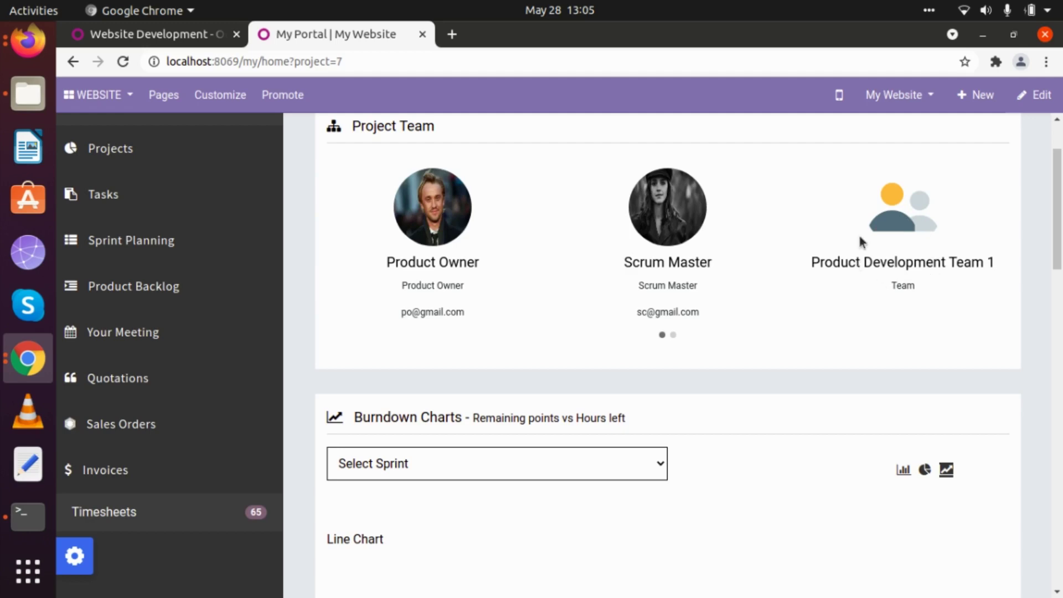
click(674, 335)
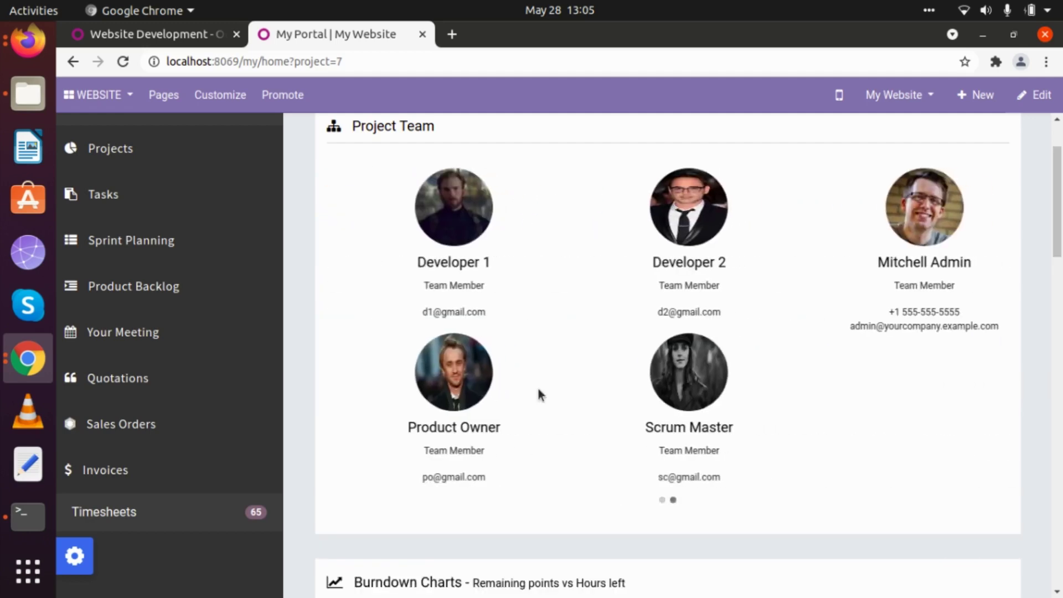
scroll(536, 393, up, 1)
scroll(504, 418, down, 1)
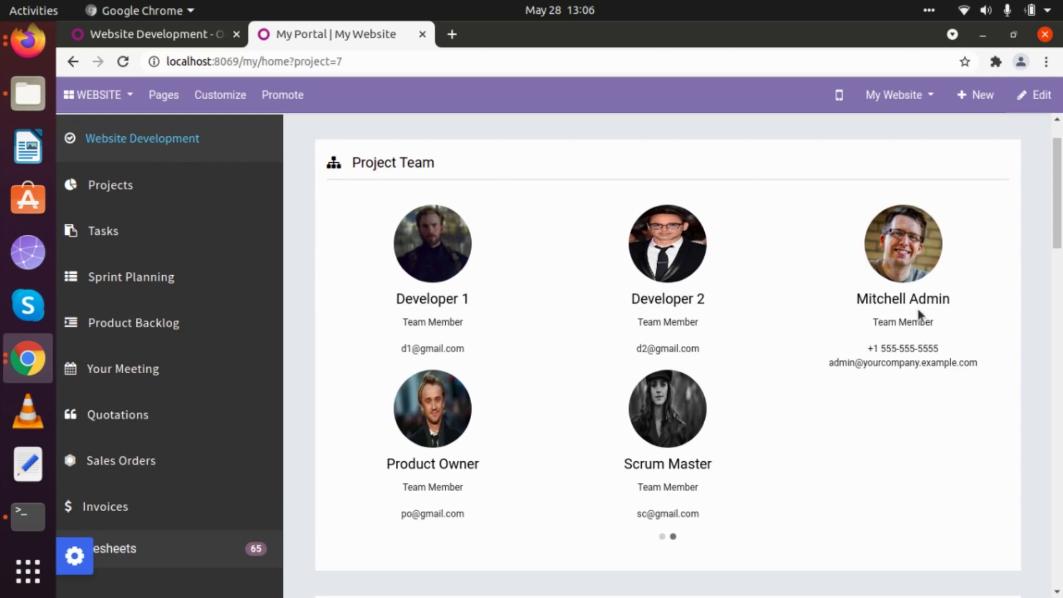
scroll(431, 454, down, 3)
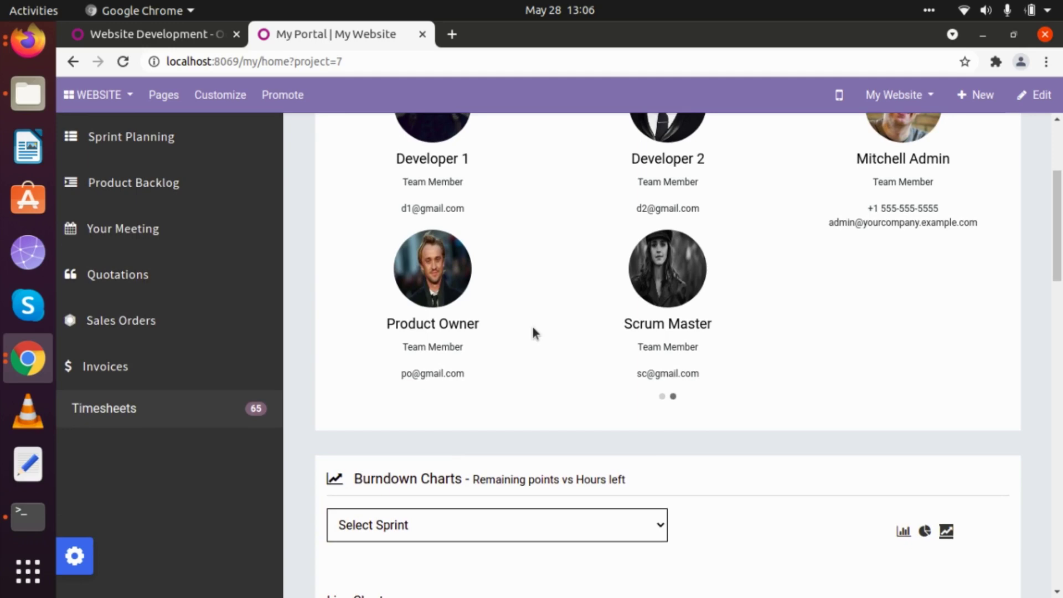
scroll(533, 329, down, 1)
scroll(533, 329, up, 4)
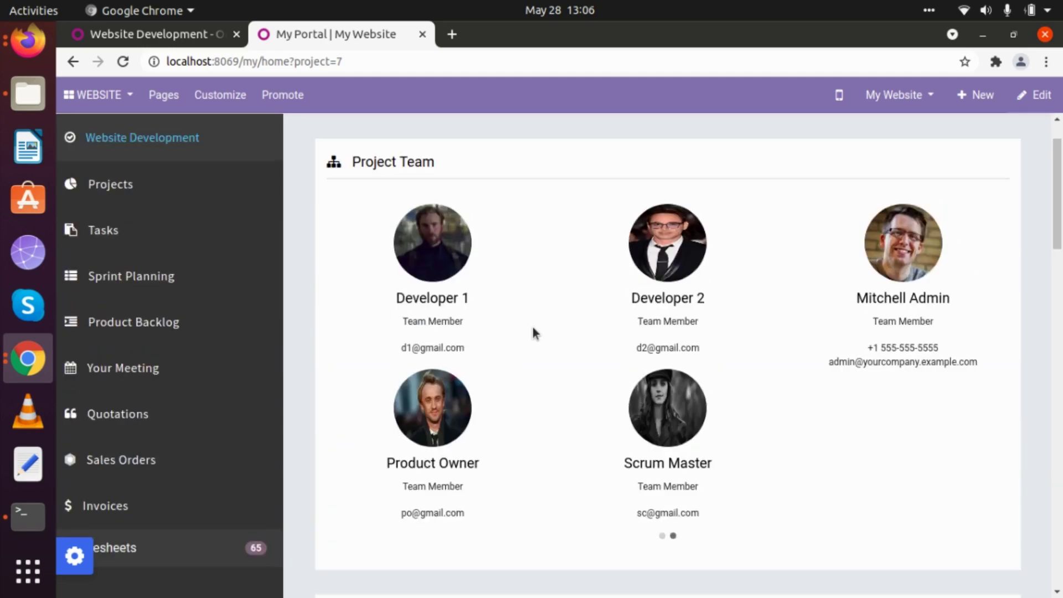
scroll(512, 363, down, 3)
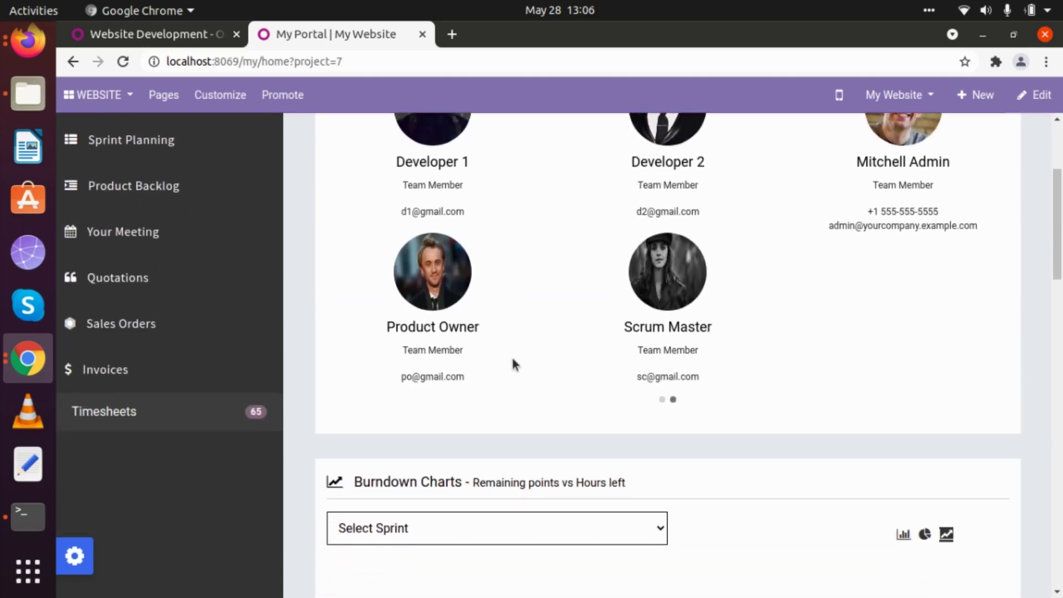
scroll(512, 364, down, 2)
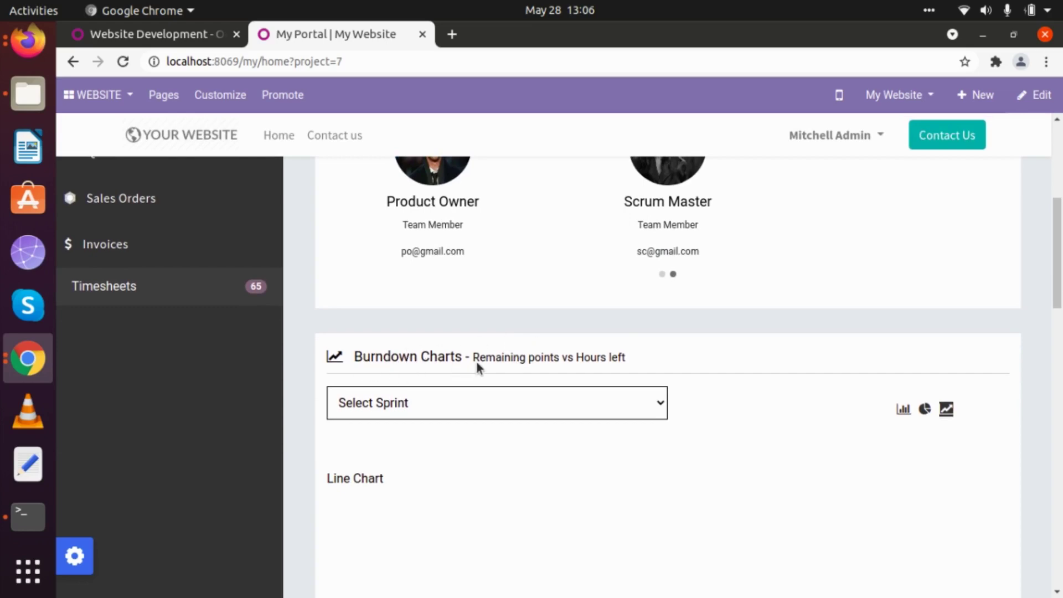
Select the Login Screen sprint for the burndown chart.
scroll(757, 390, down, 2)
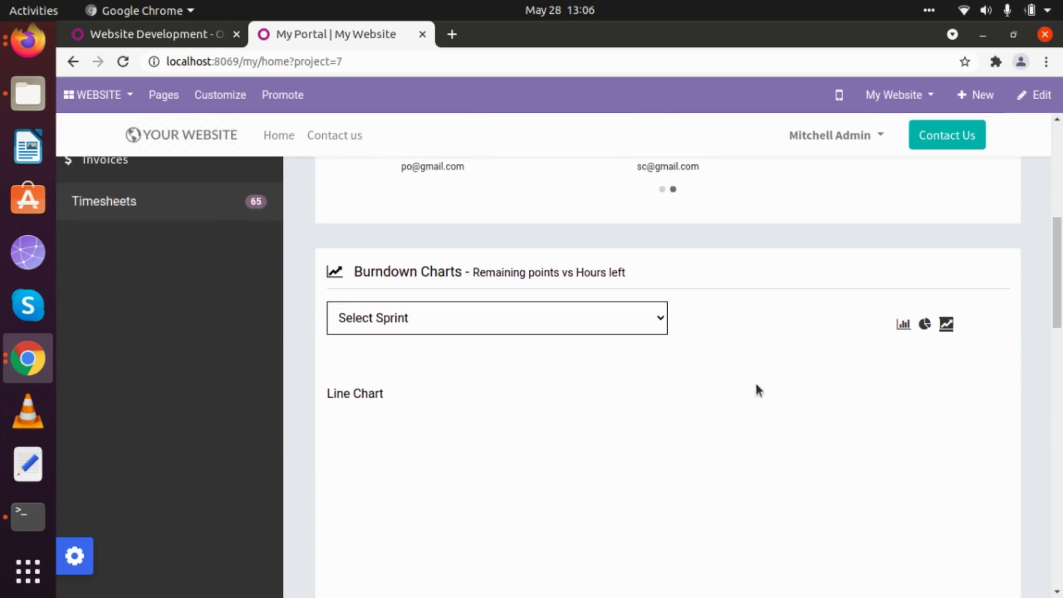
click(479, 317)
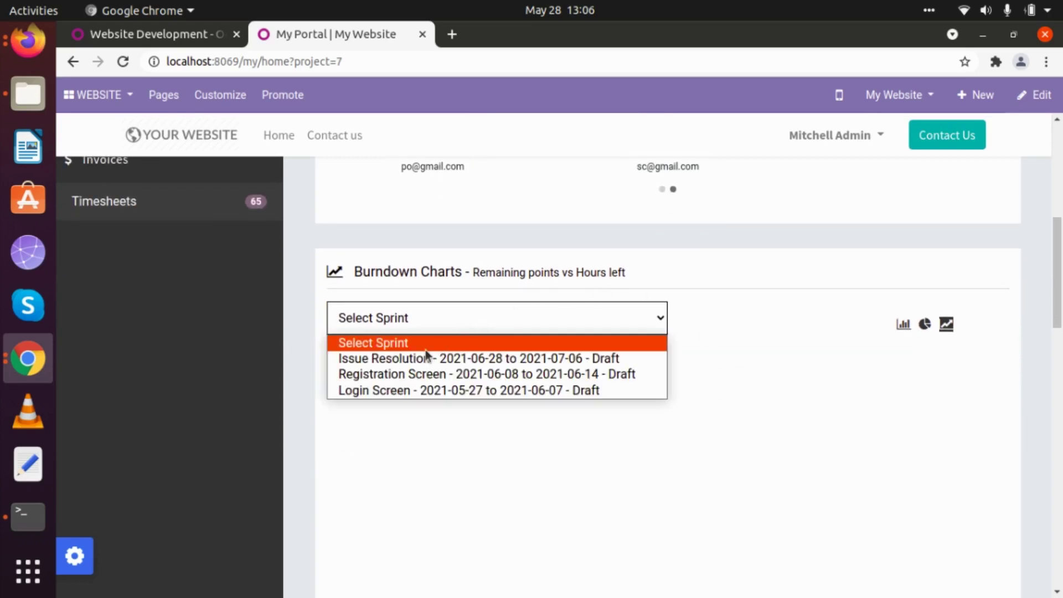
click(411, 385)
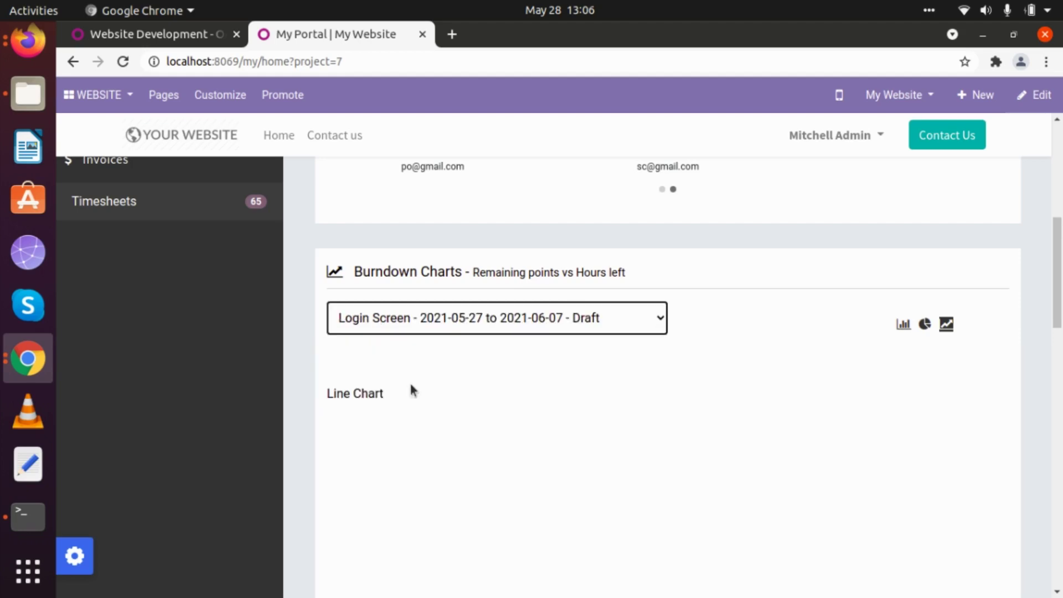
scroll(411, 391, down, 4)
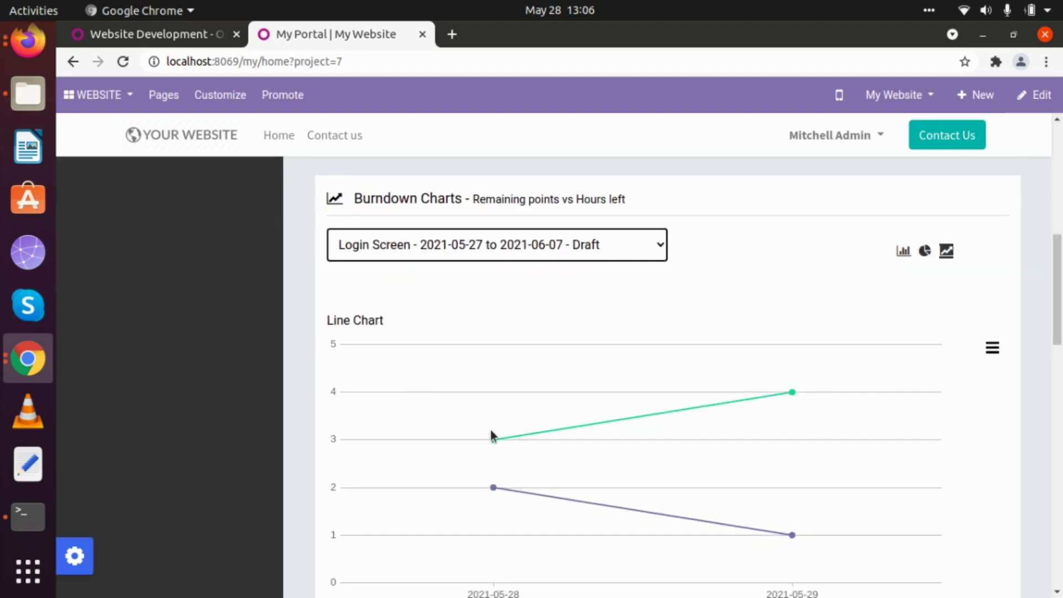
scroll(577, 381, up, 3)
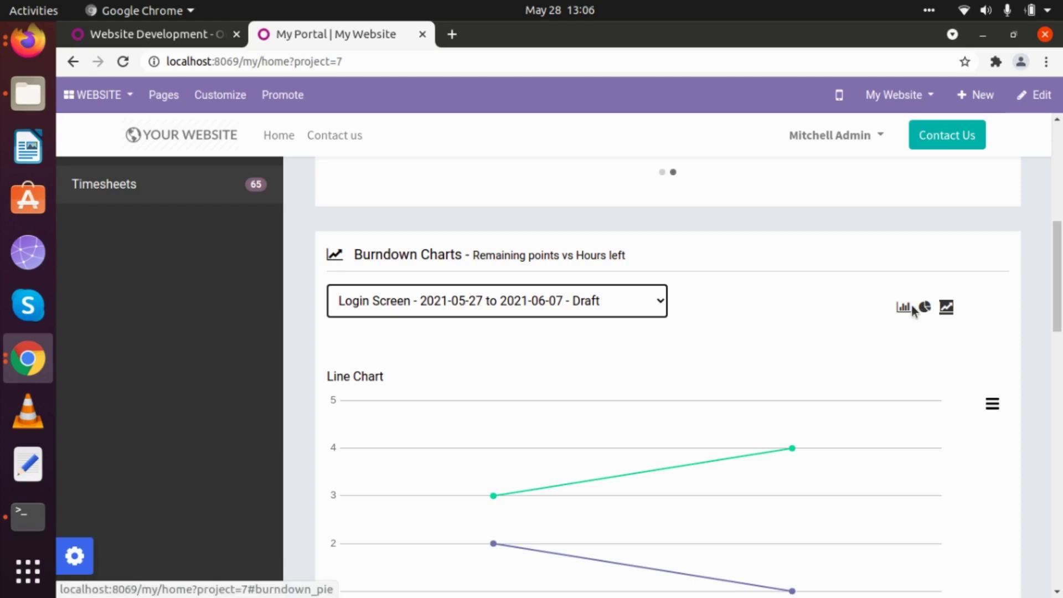
Switch the burndown to a pie chart: 2 on 2021-05-28, 1 on 2021-05-29.
click(903, 308)
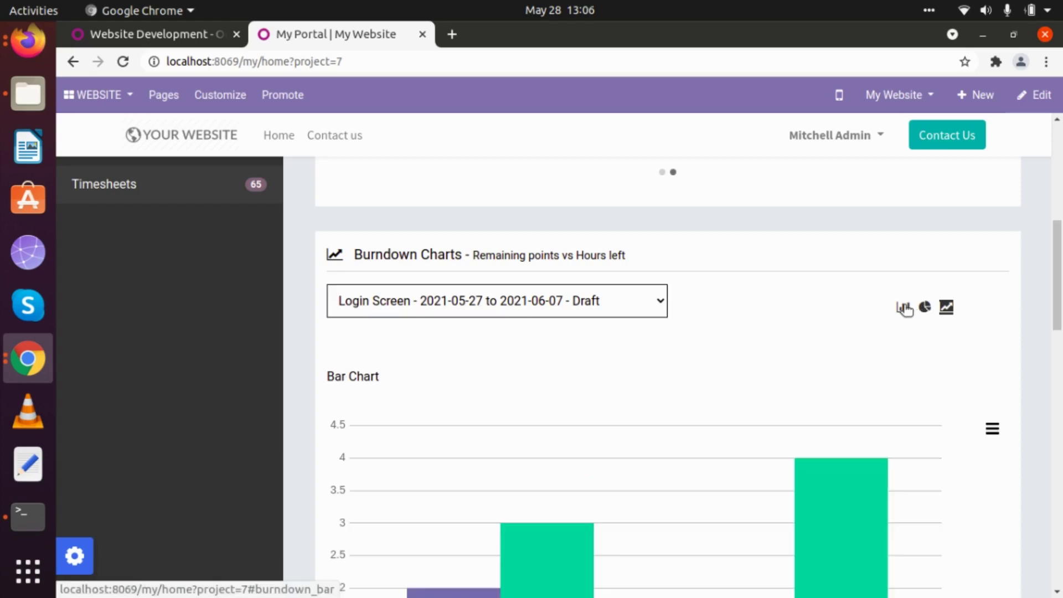
click(946, 306)
click(924, 307)
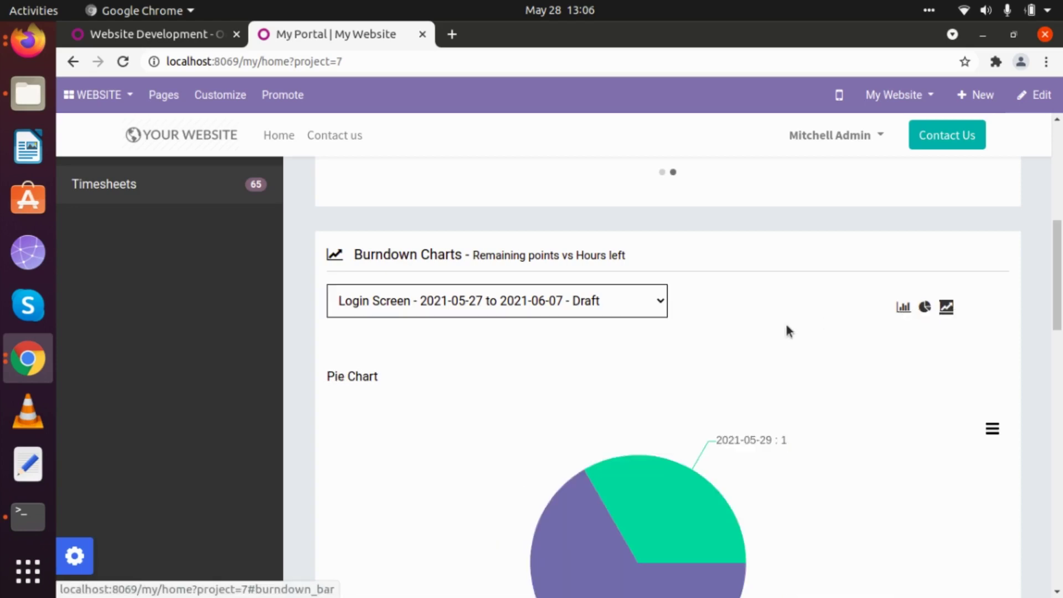
scroll(741, 365, down, 3)
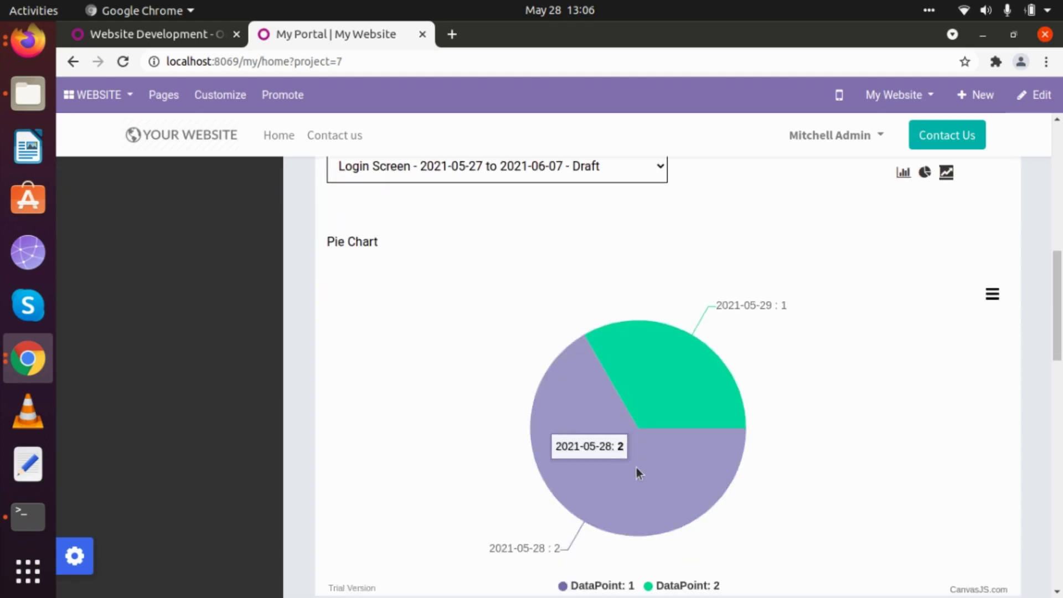
scroll(636, 467, down, 2)
mouse_move(643, 322)
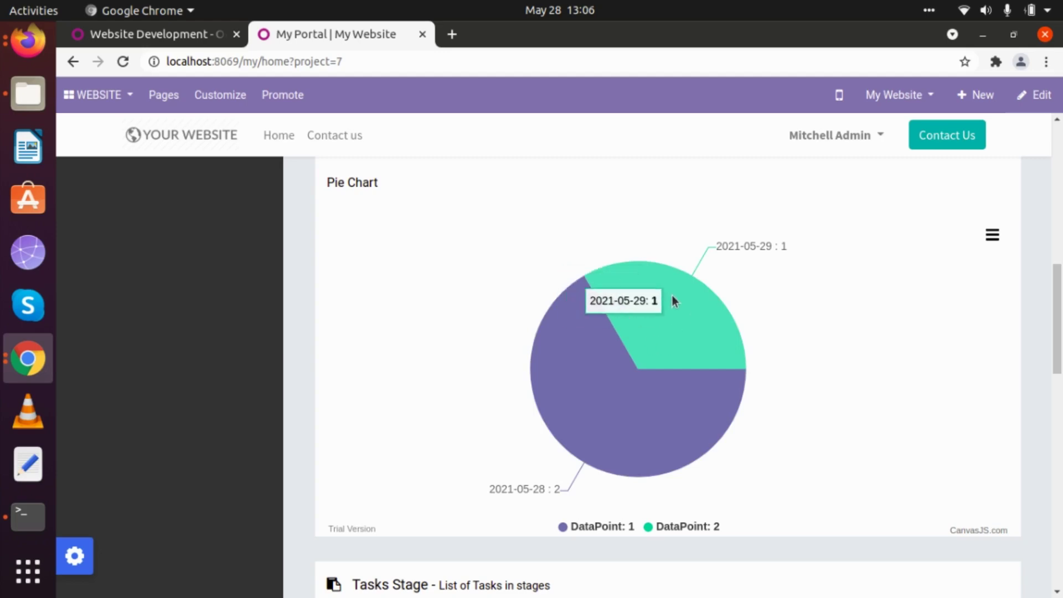
mouse_move(608, 419)
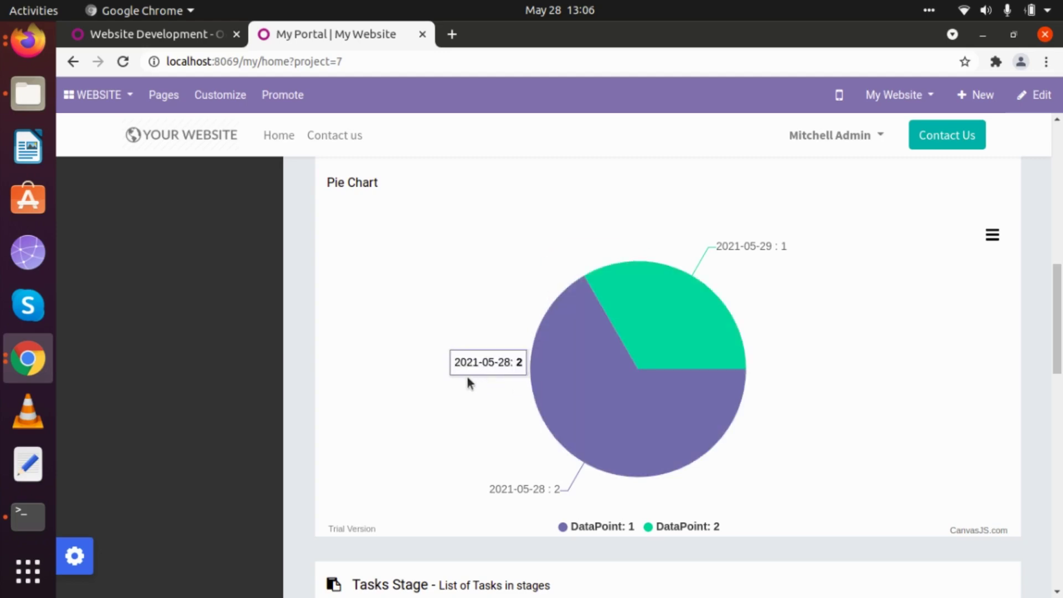
scroll(421, 381, down, 5)
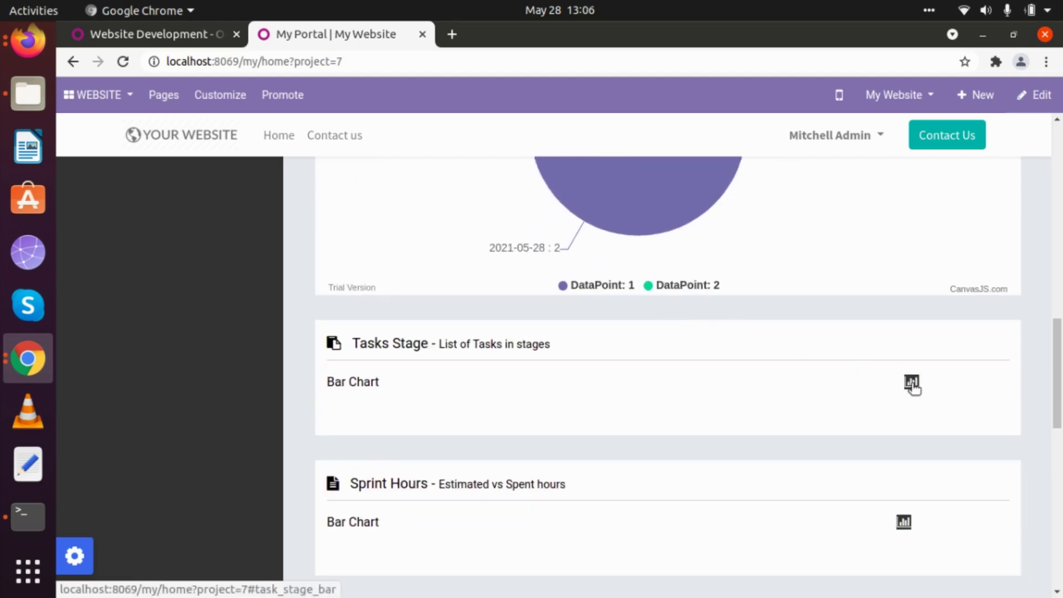
Expand the Tasks Stage bar chart and read 3 Analysis, 1 Design, 1 Development tasks.
click(911, 382)
scroll(732, 397, down, 2)
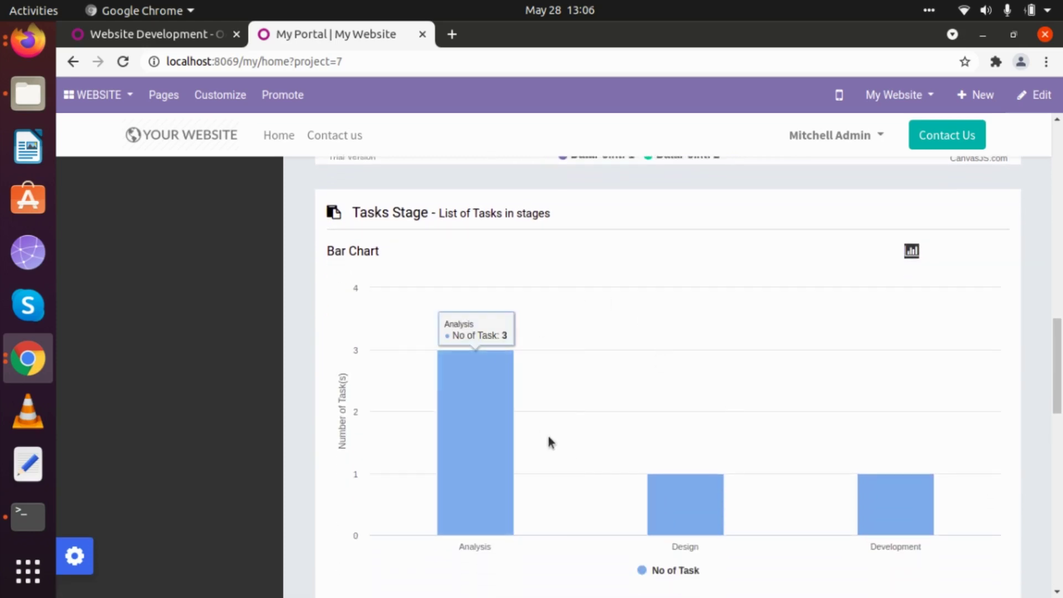
scroll(514, 562, down, 1)
mouse_move(468, 444)
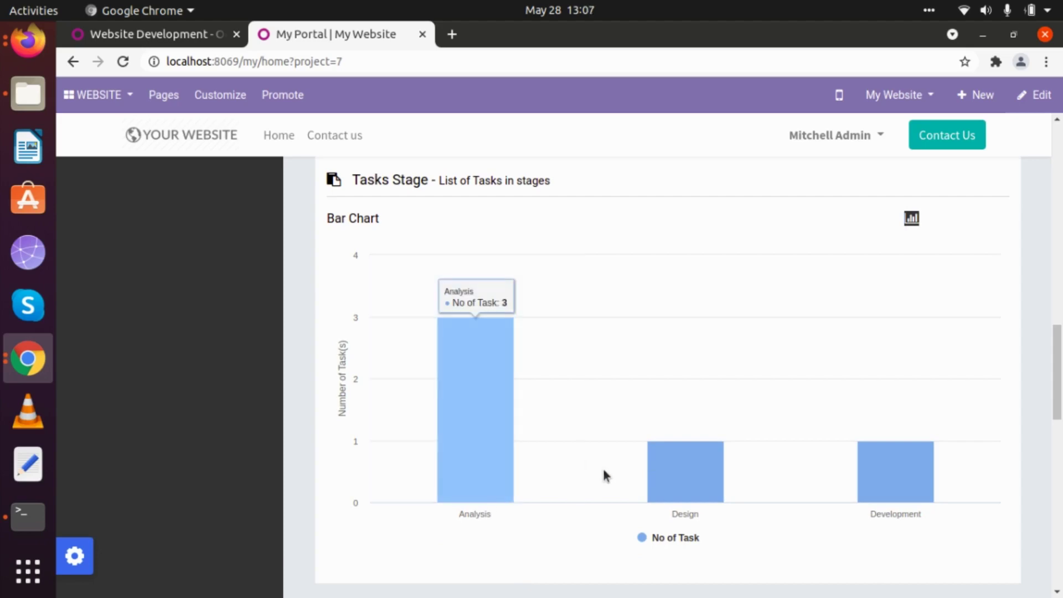
mouse_move(684, 480)
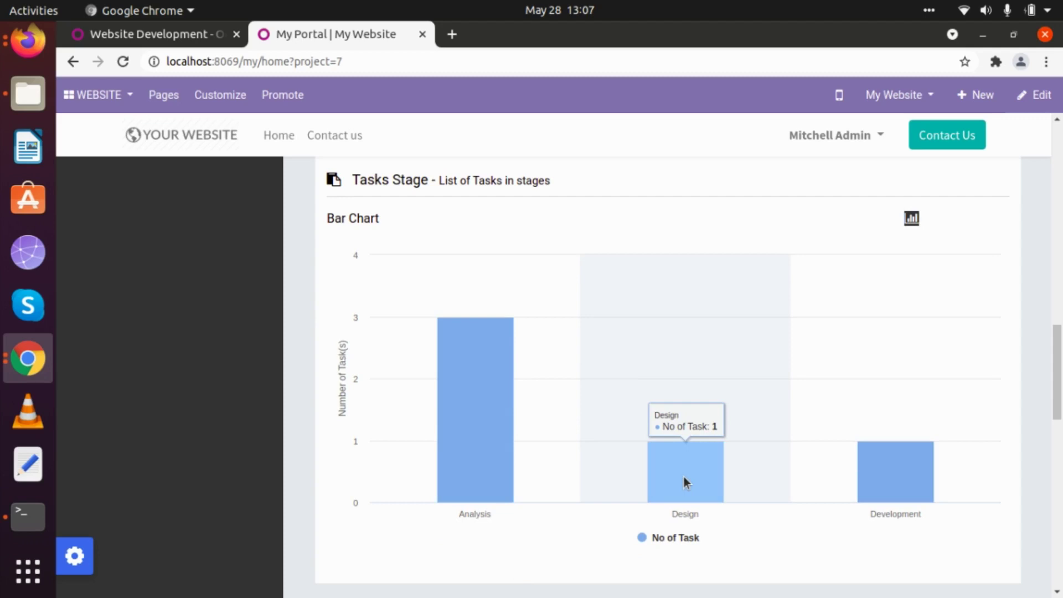
mouse_move(883, 454)
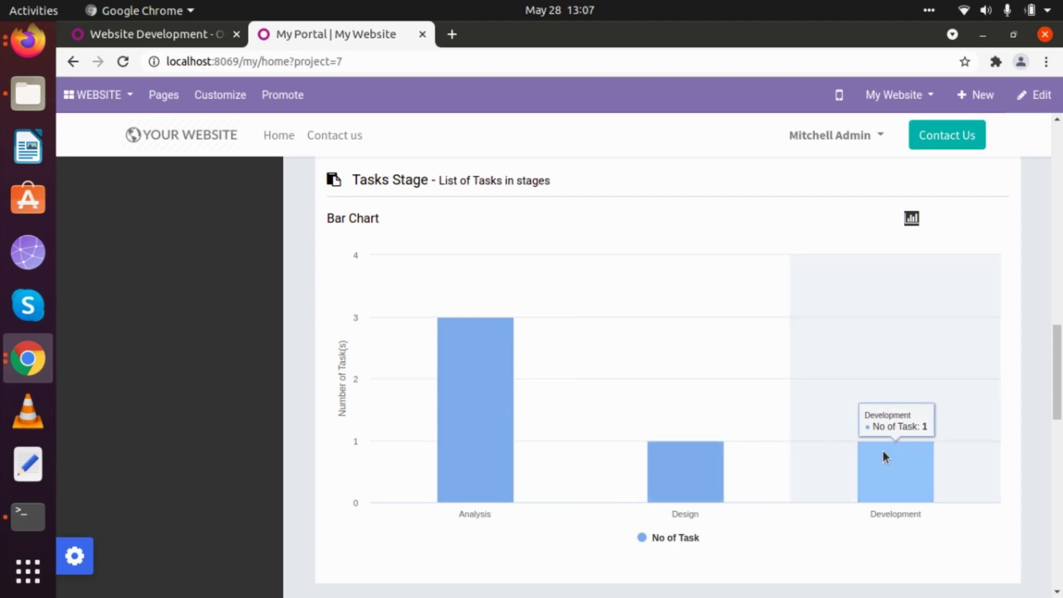
scroll(882, 451, down, 1)
scroll(882, 450, up, 2)
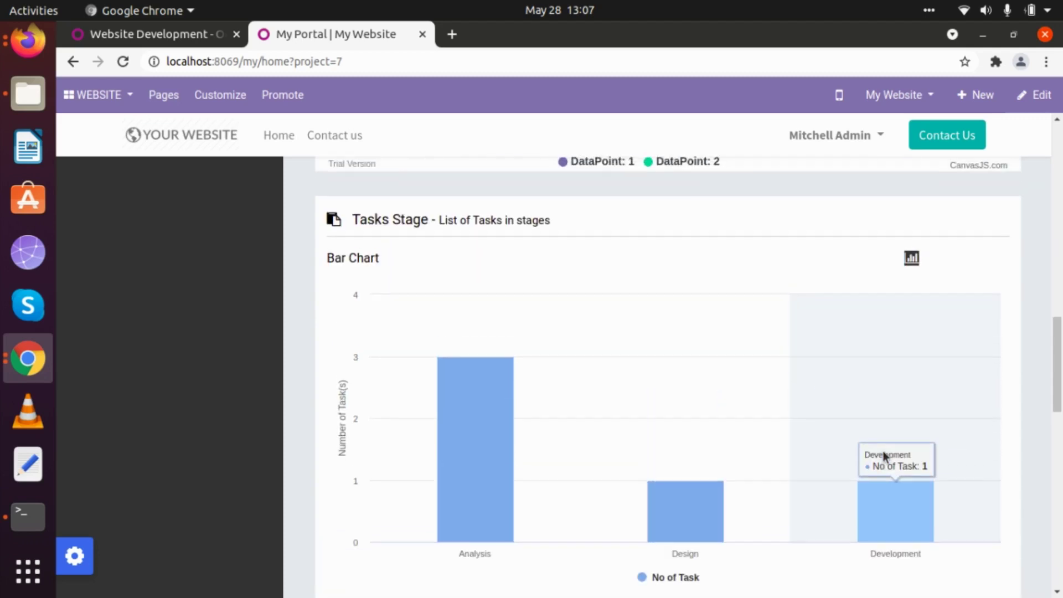
scroll(654, 386, up, 1)
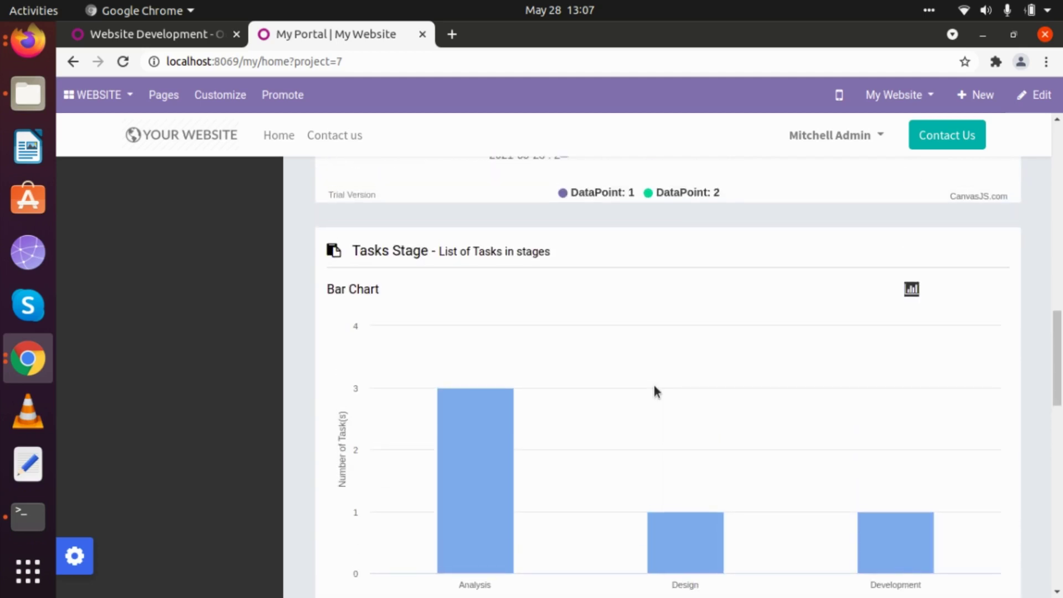
scroll(654, 386, down, 10)
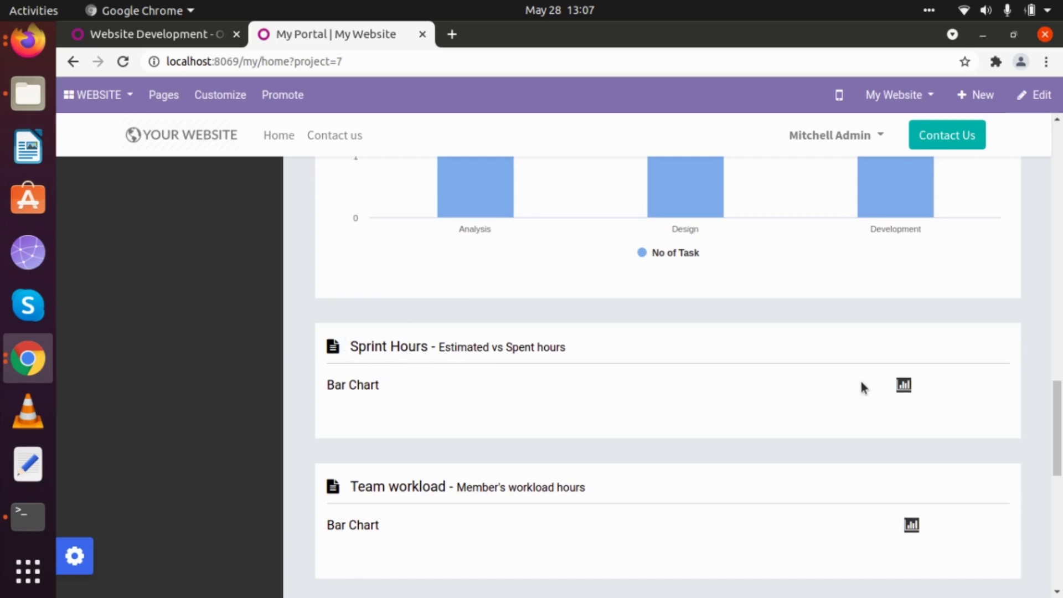
Expand the Sprint Hours chart and read Issue Resolution's 10 estimated versus 2 spent hours.
click(903, 387)
scroll(701, 414, down, 4)
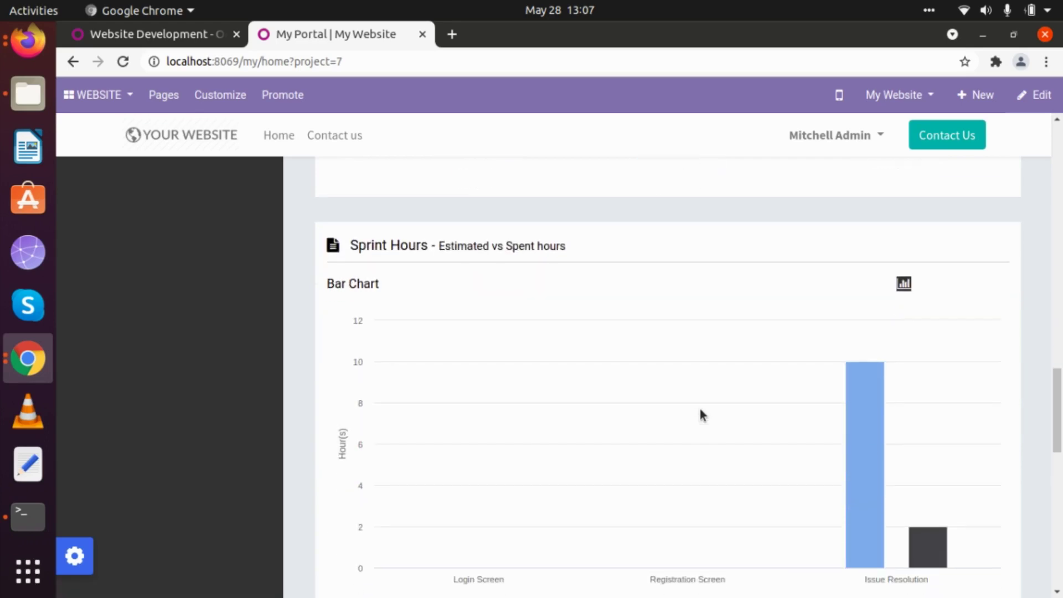
scroll(698, 406, down, 1)
mouse_move(943, 501)
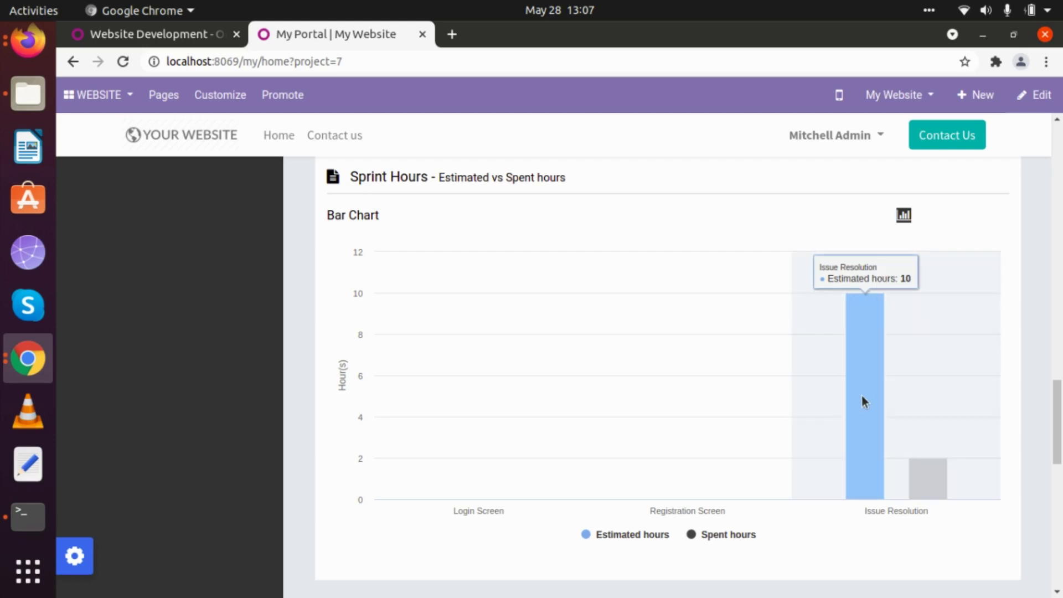
mouse_move(926, 481)
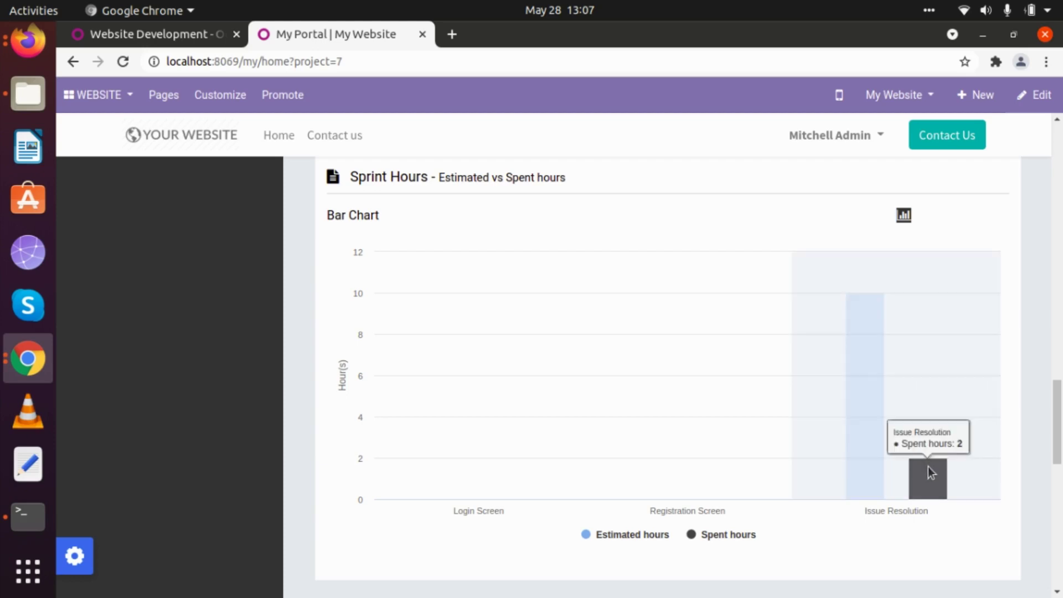
mouse_move(861, 433)
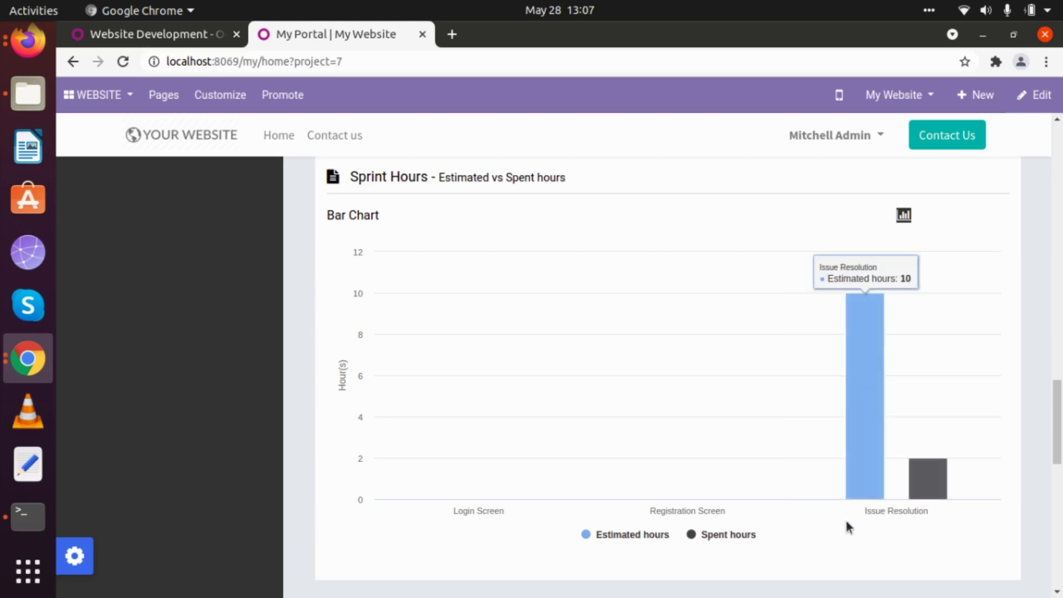
scroll(839, 528, down, 1)
scroll(839, 527, down, 8)
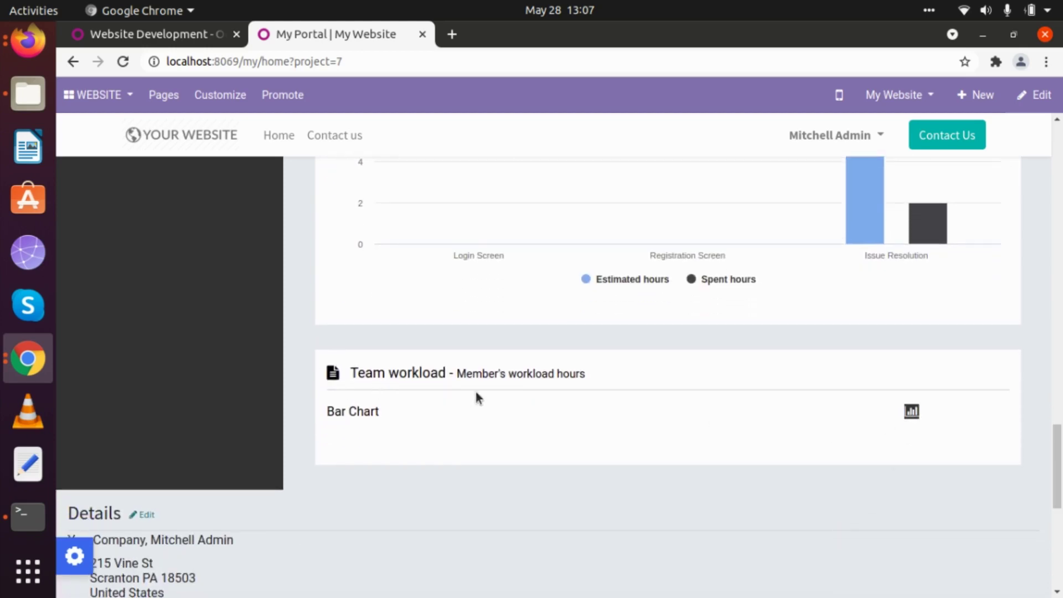
Expand the Team workload bar chart and check each member's load hours, e.g. Developer 2 at 24.
click(912, 412)
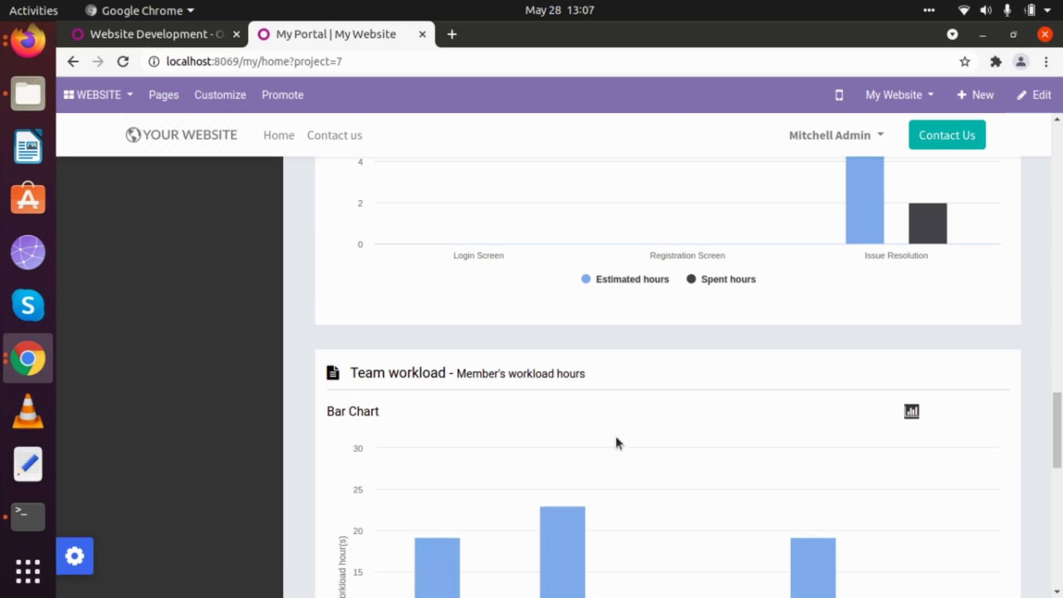
scroll(615, 434, down, 5)
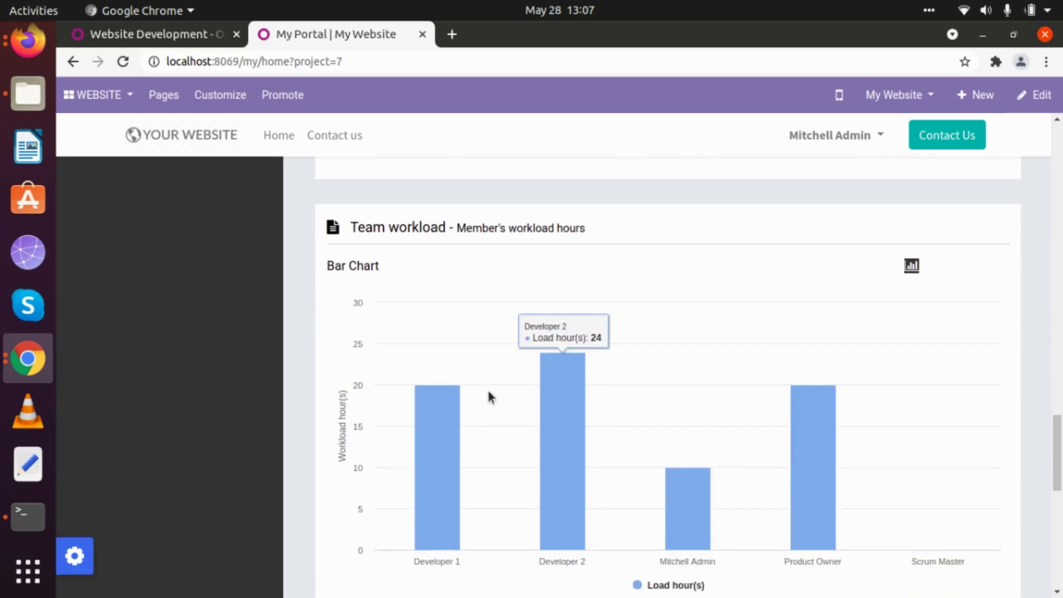
scroll(487, 387, down, 3)
mouse_move(427, 315)
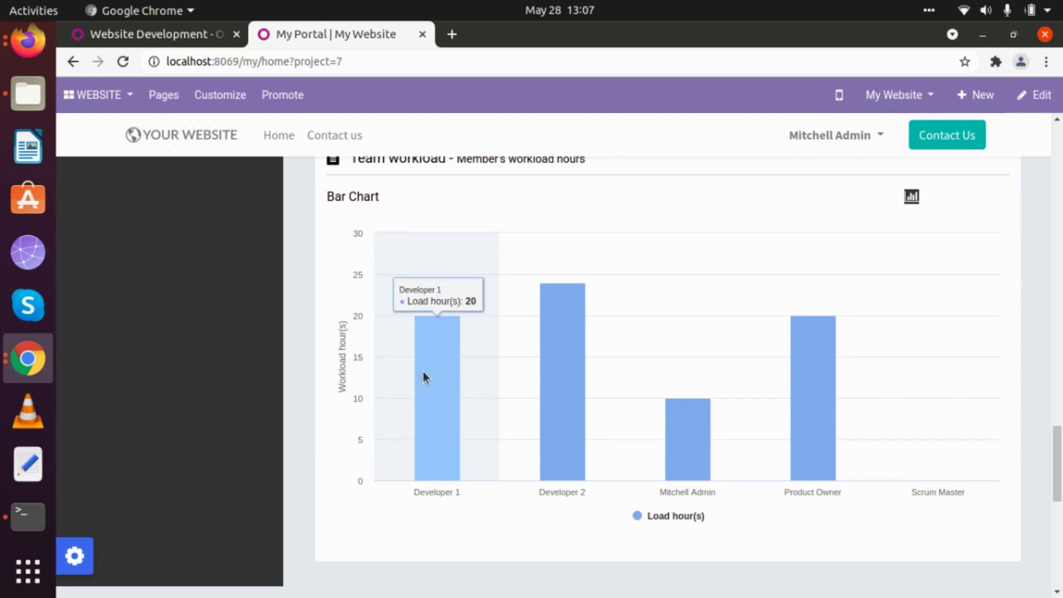
mouse_move(555, 415)
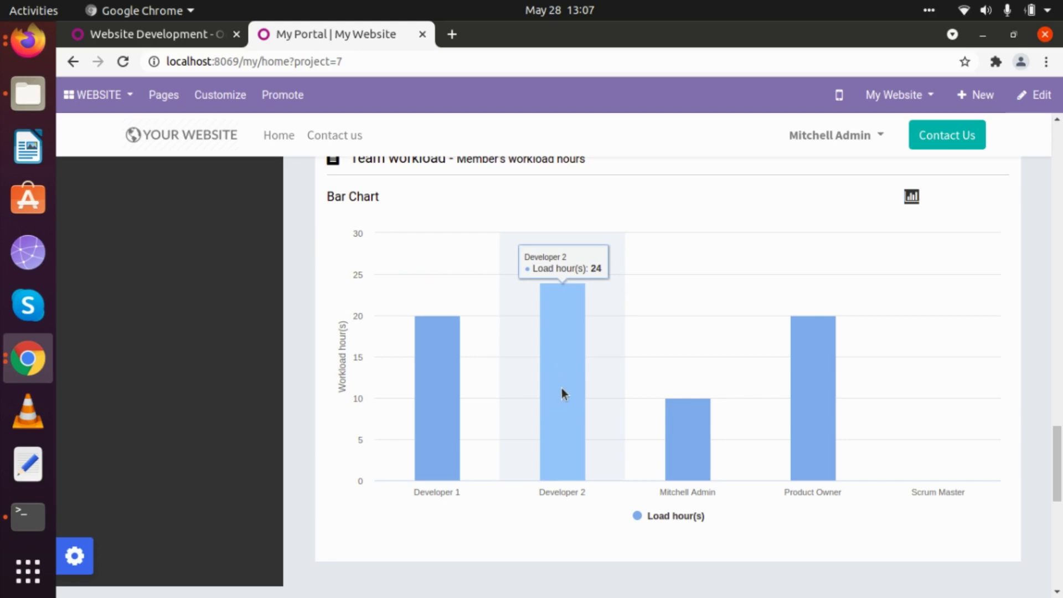
scroll(561, 393, up, 1)
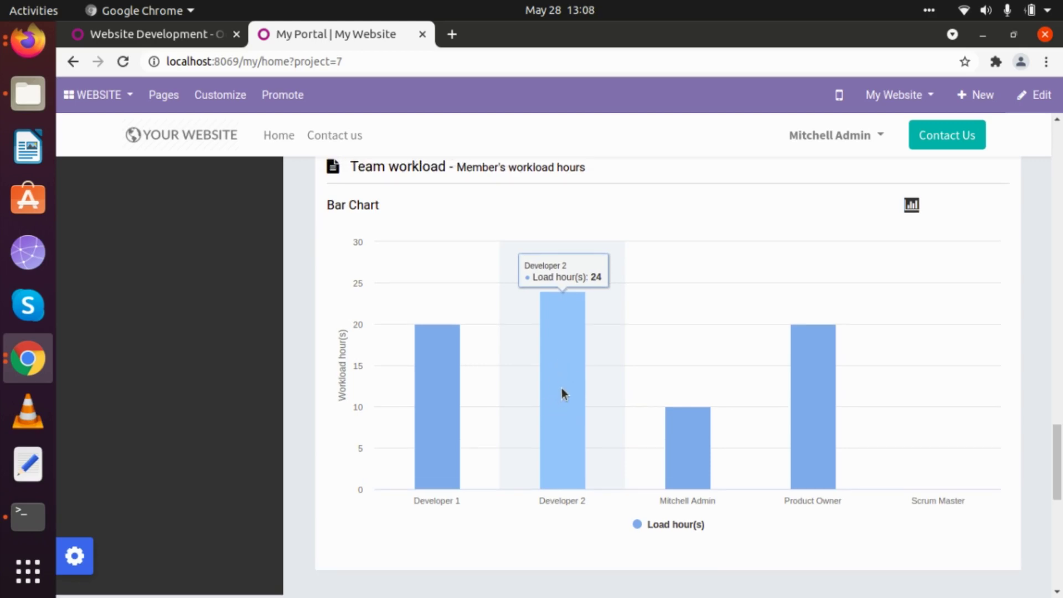
mouse_move(688, 445)
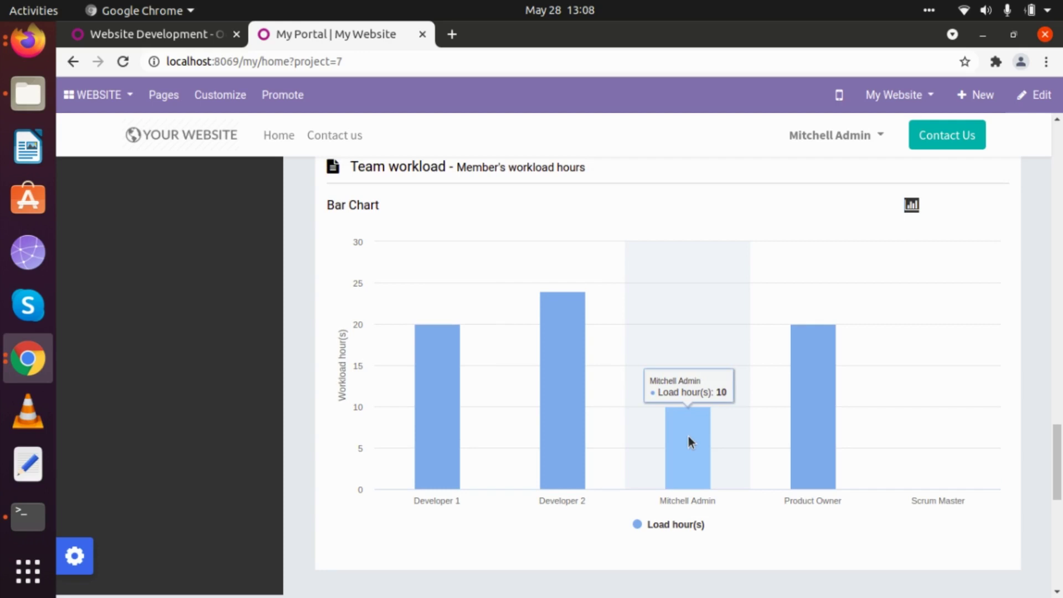
mouse_move(812, 376)
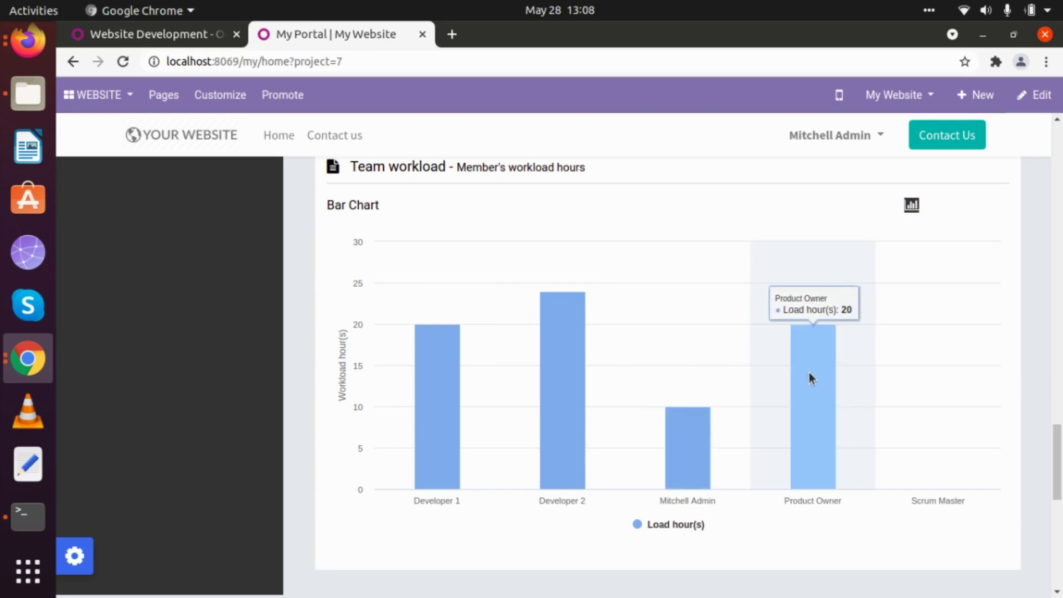
scroll(809, 372, up, 1)
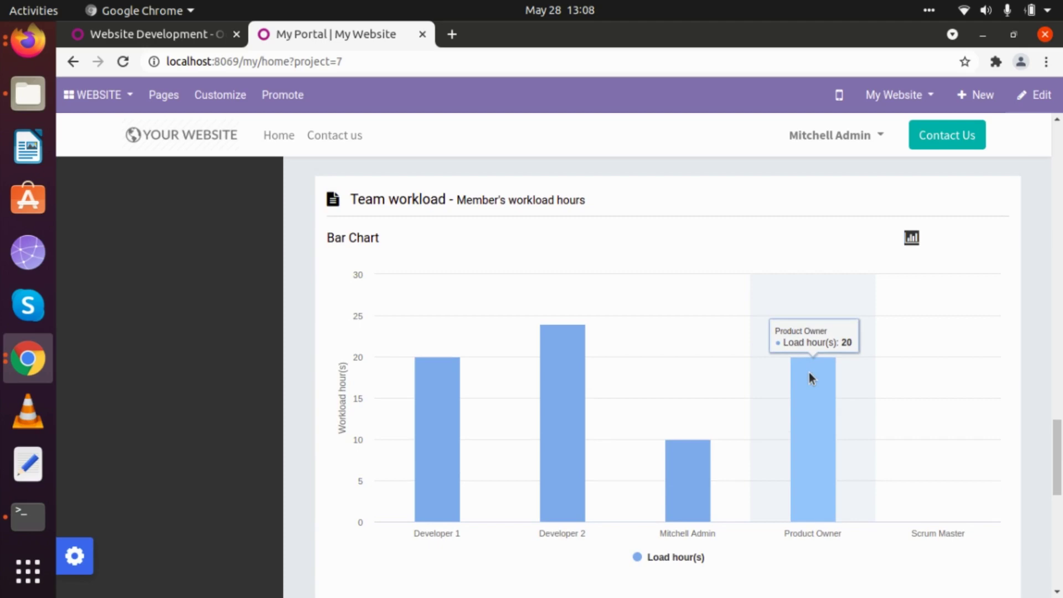
scroll(811, 378, up, 15)
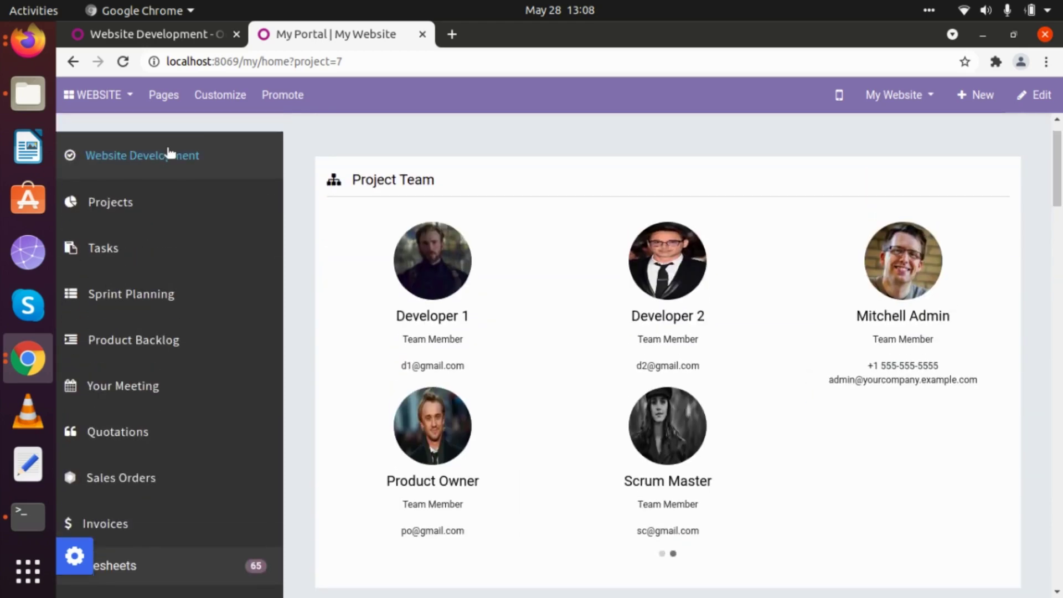
Open My Projects and view the five Website Development tasks, then go back.
click(111, 205)
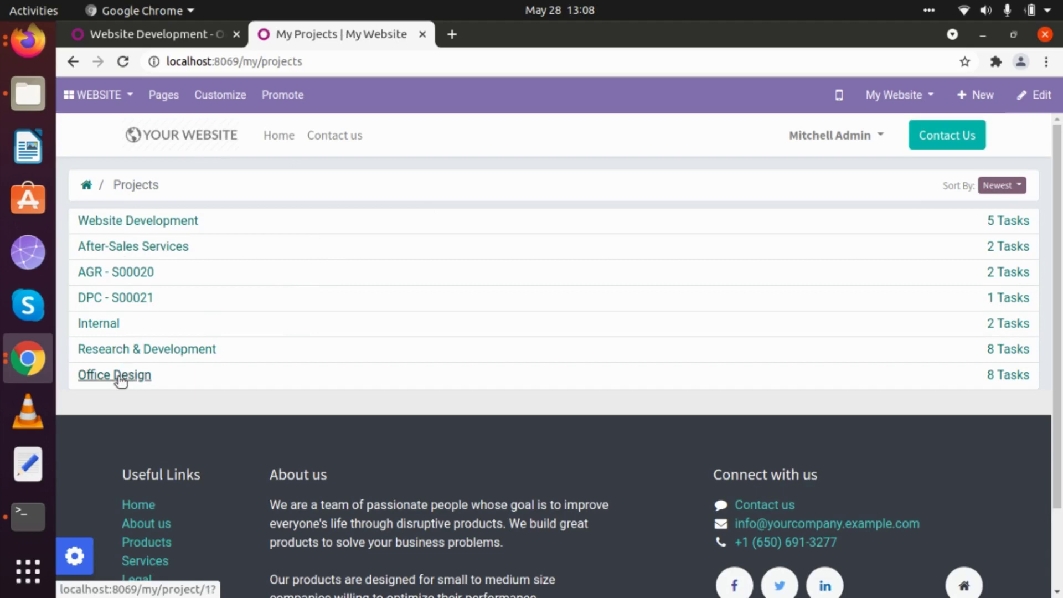
click(1006, 221)
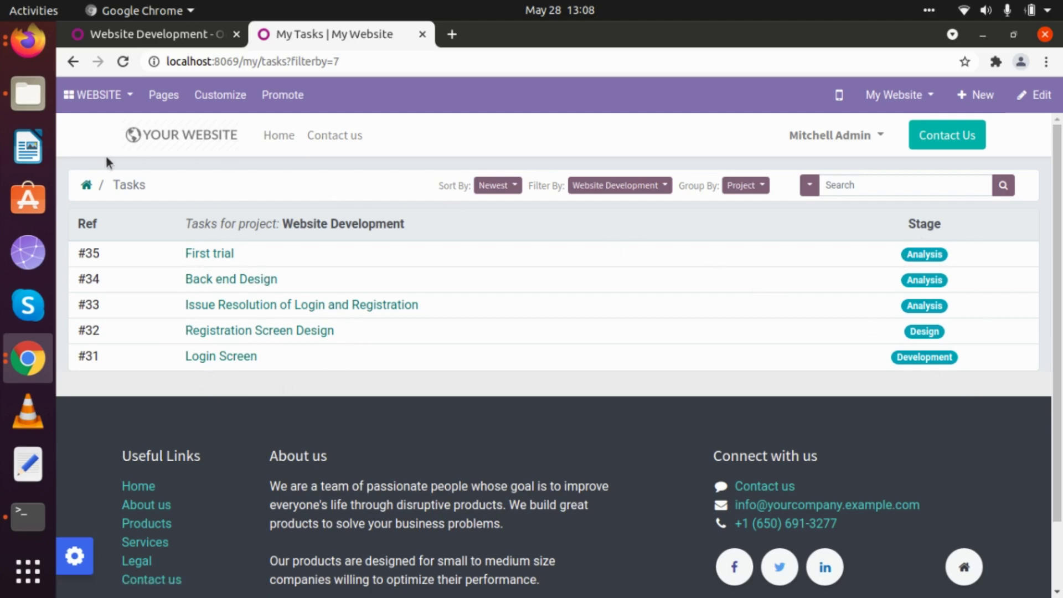
click(73, 62)
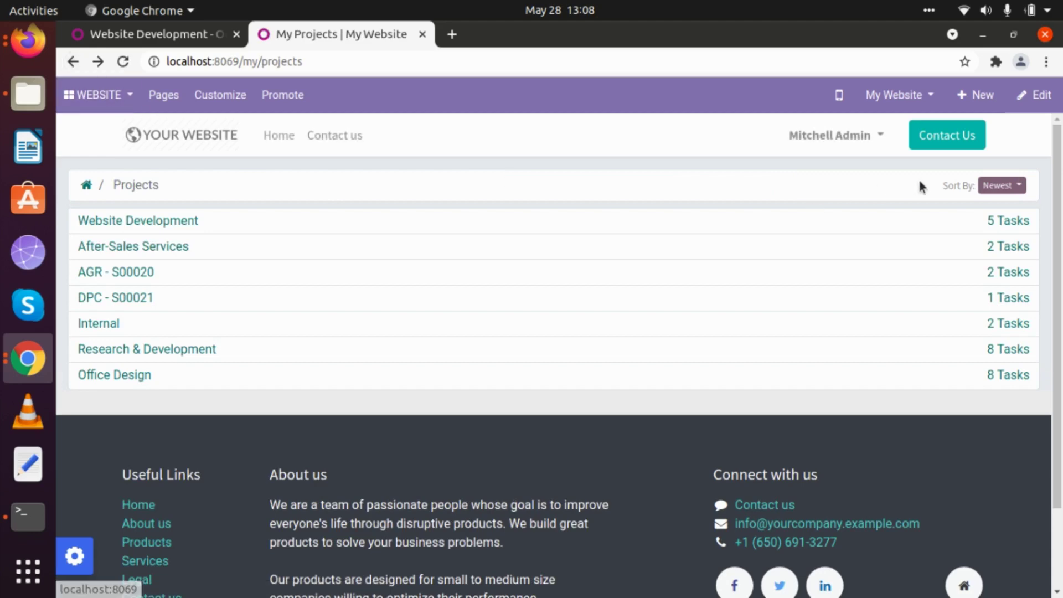
Sort projects by Name, then Newest, step back to newest-first, and return to the dashboard.
click(998, 186)
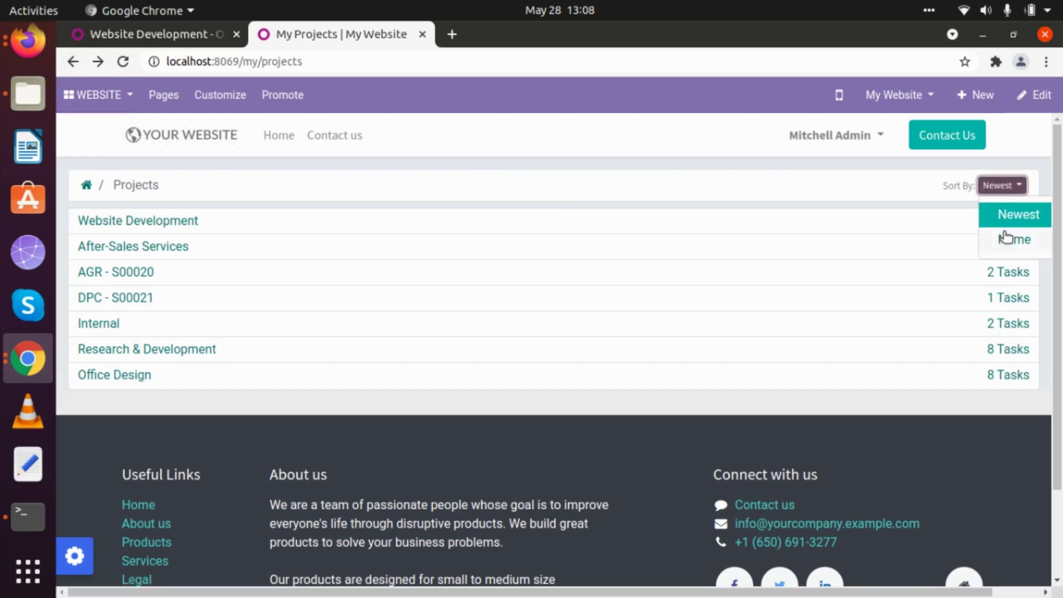
click(1008, 237)
click(1003, 184)
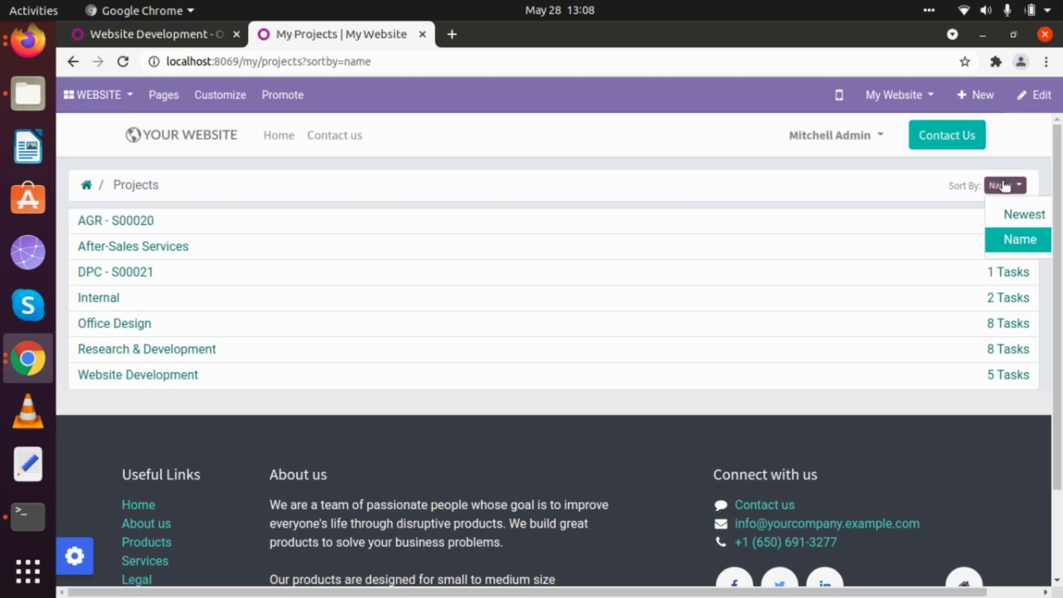
click(1005, 212)
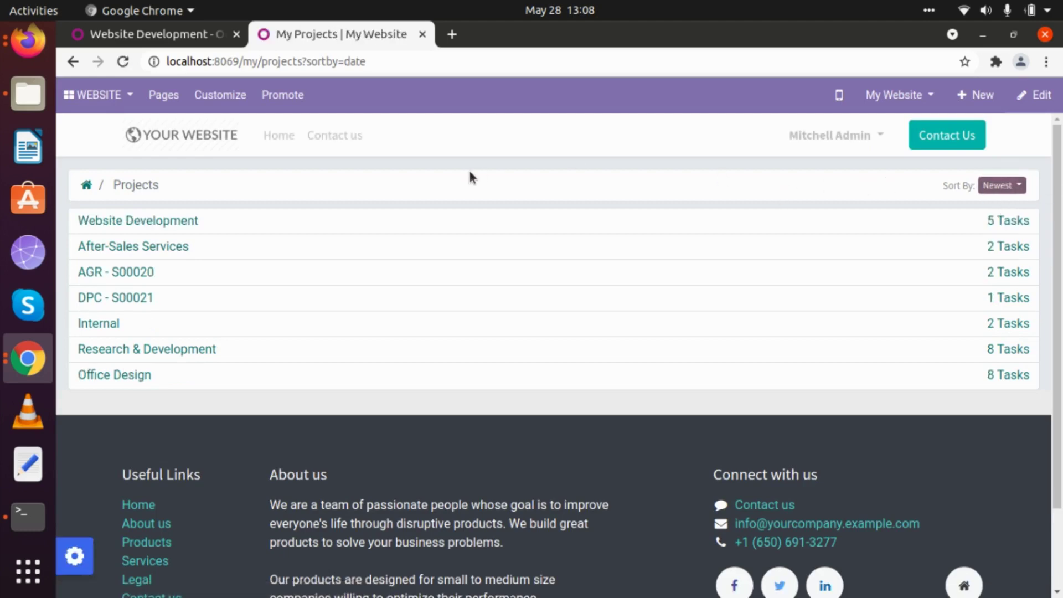
click(72, 62)
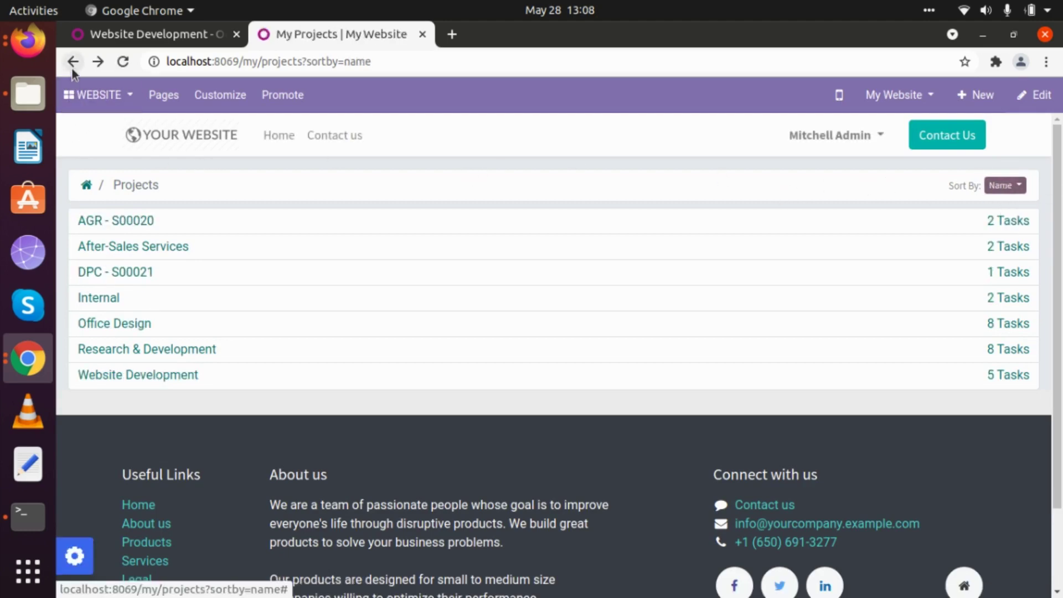
click(72, 68)
click(87, 184)
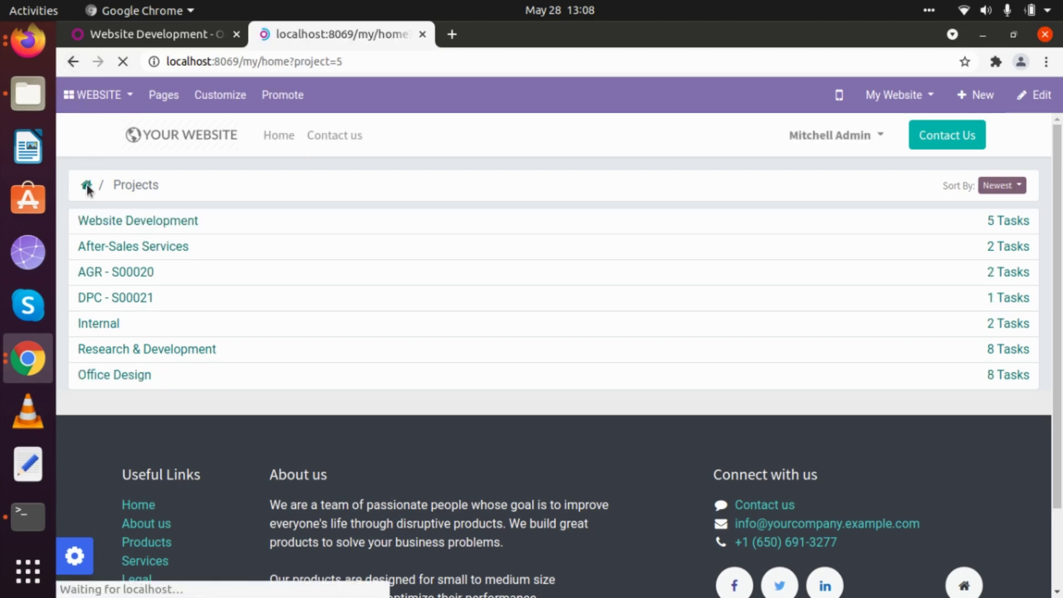
click(125, 201)
Switch the dashboard to Website Development and open its task list.
click(118, 293)
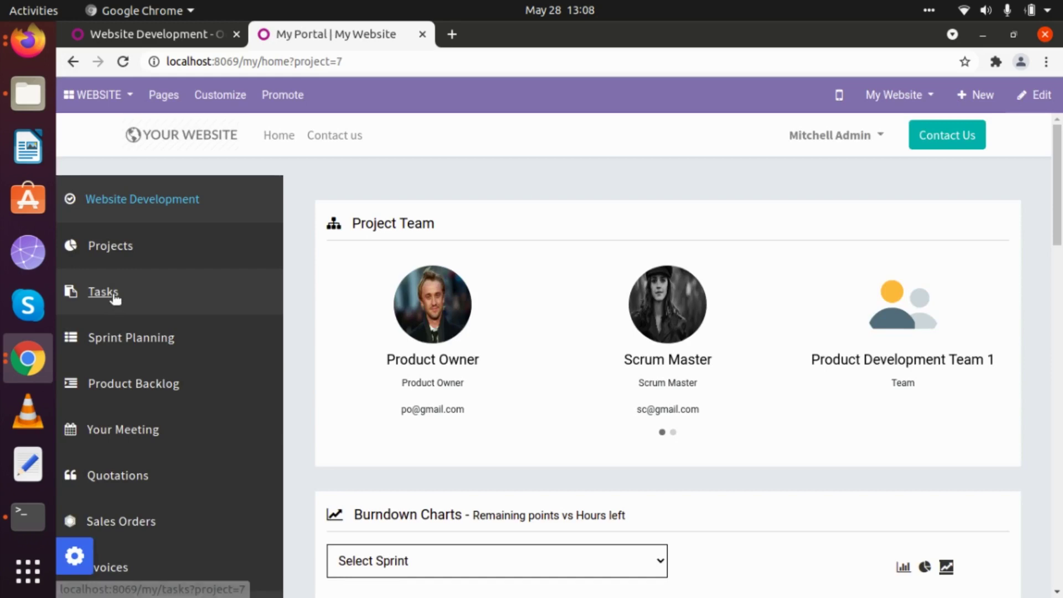
click(109, 293)
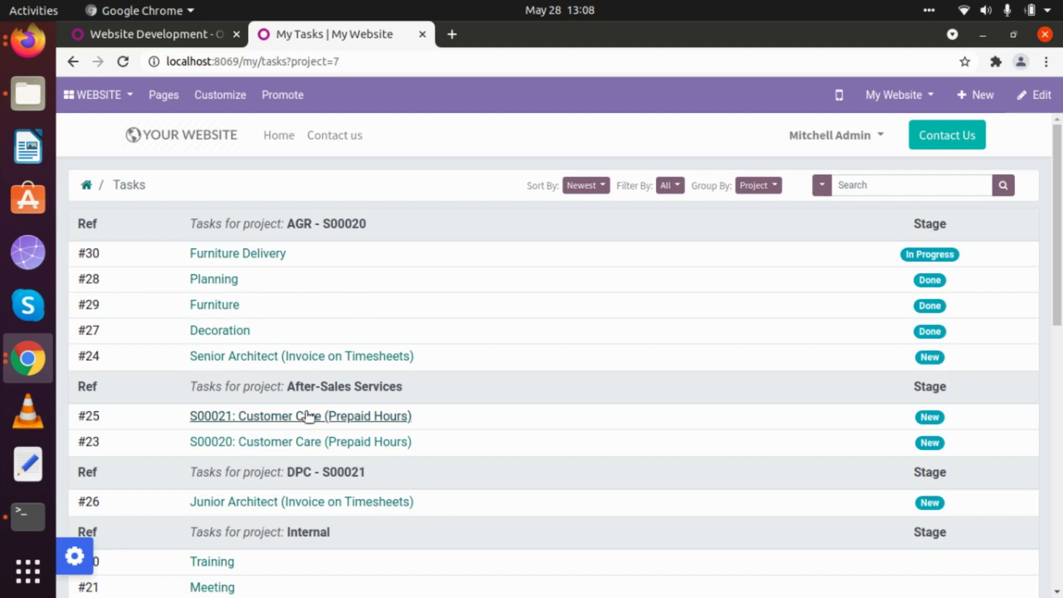
scroll(308, 413, down, 5)
scroll(305, 411, up, 4)
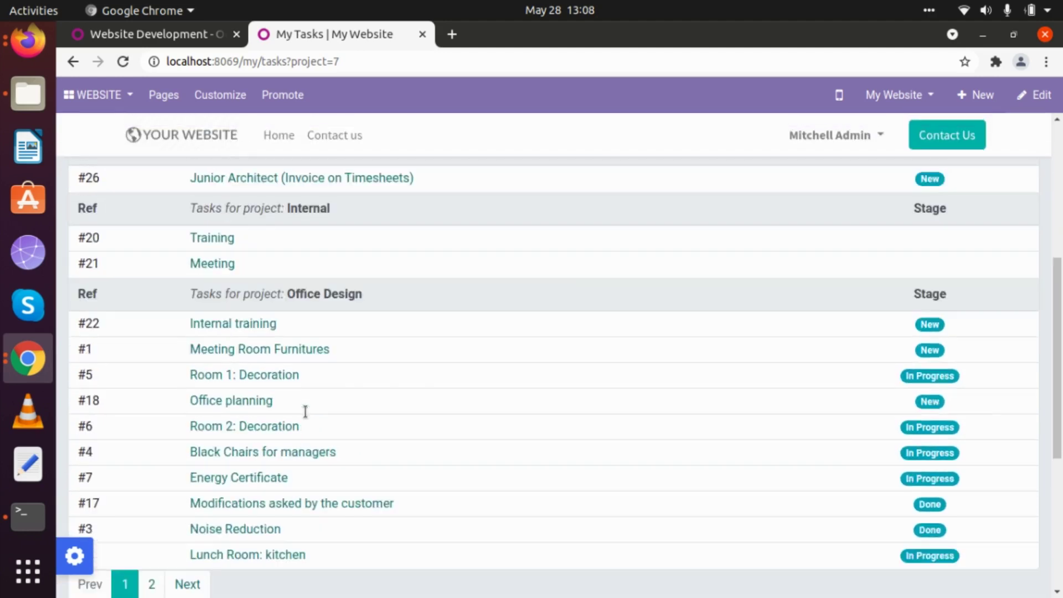
scroll(305, 409, down, 5)
scroll(306, 412, up, 7)
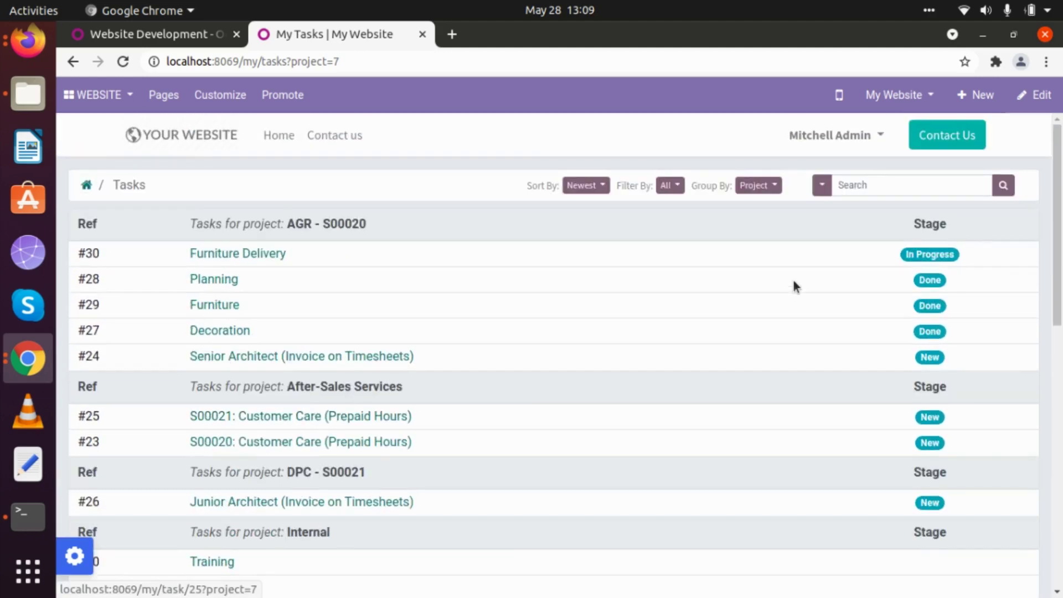
Check the Sort By and Filter By options, group tasks by Stage, then set grouping to None.
click(593, 182)
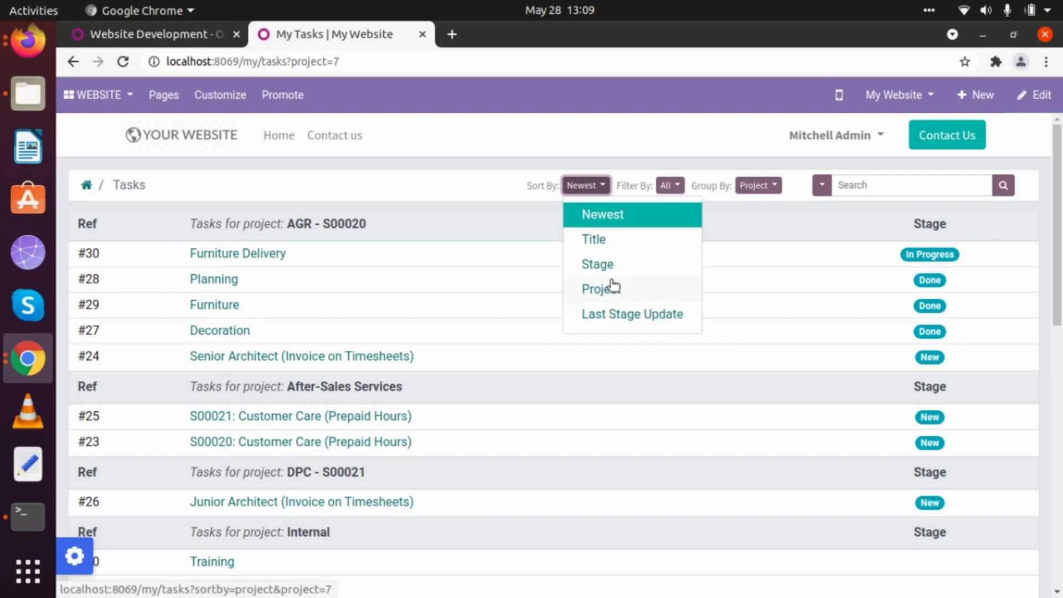
click(635, 141)
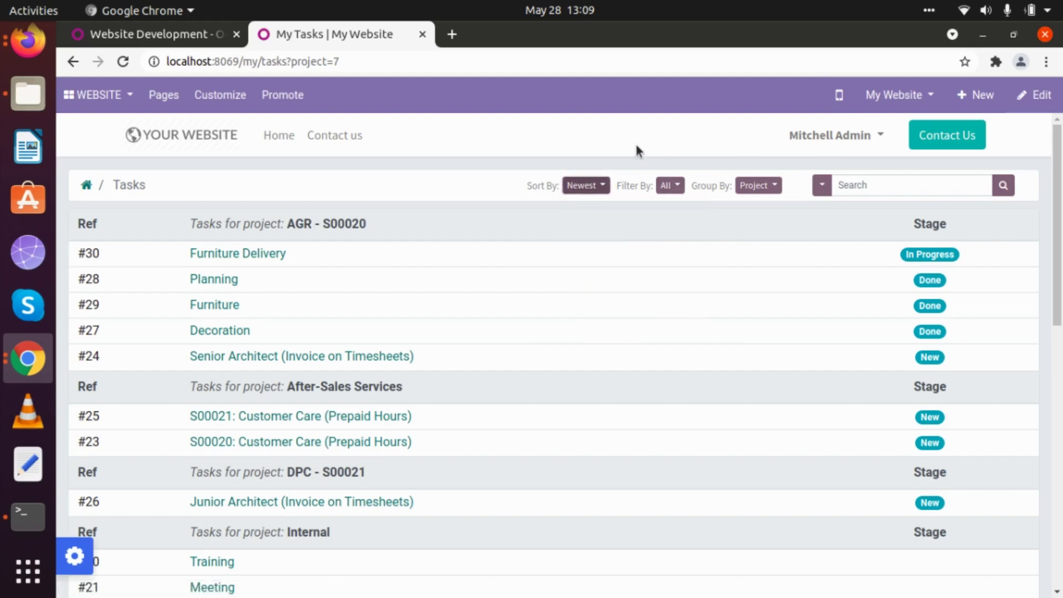
click(672, 184)
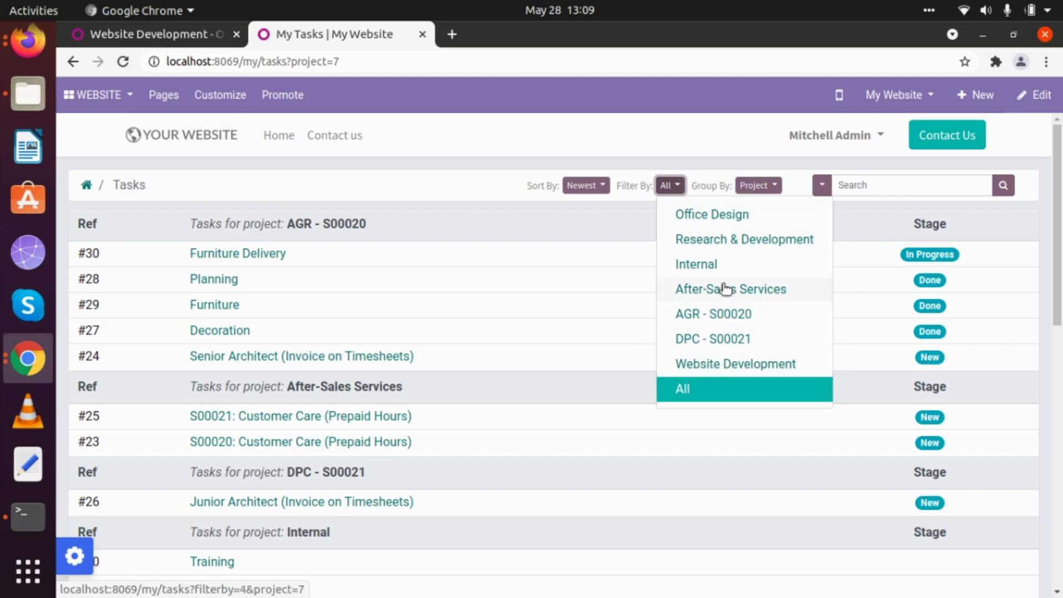
click(750, 164)
click(767, 186)
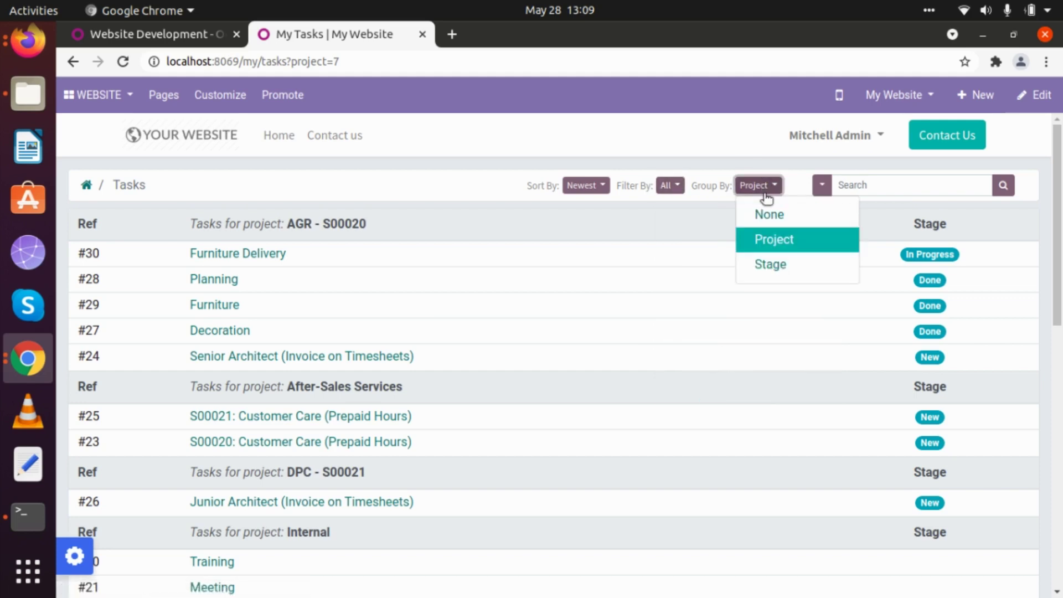
click(769, 264)
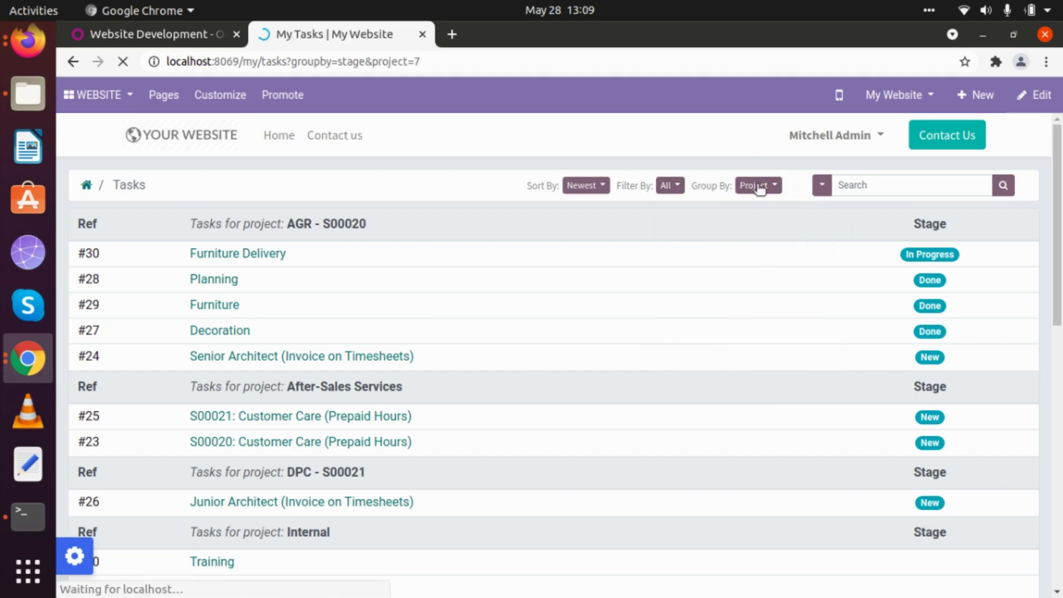
click(760, 185)
click(765, 219)
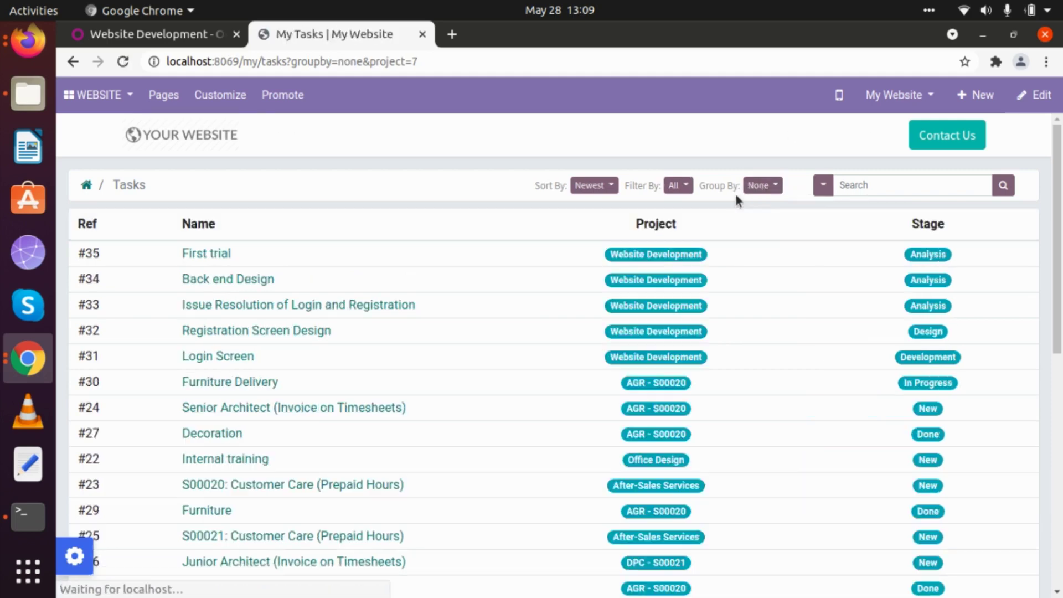
Group the portal task list by Project again.
click(762, 185)
click(765, 235)
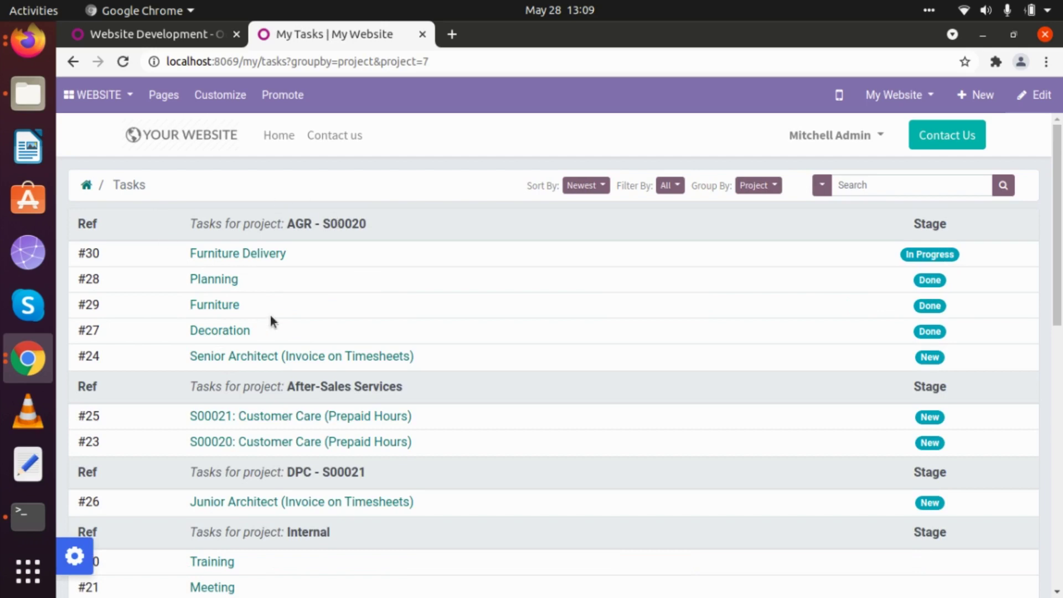
scroll(270, 314, down, 4)
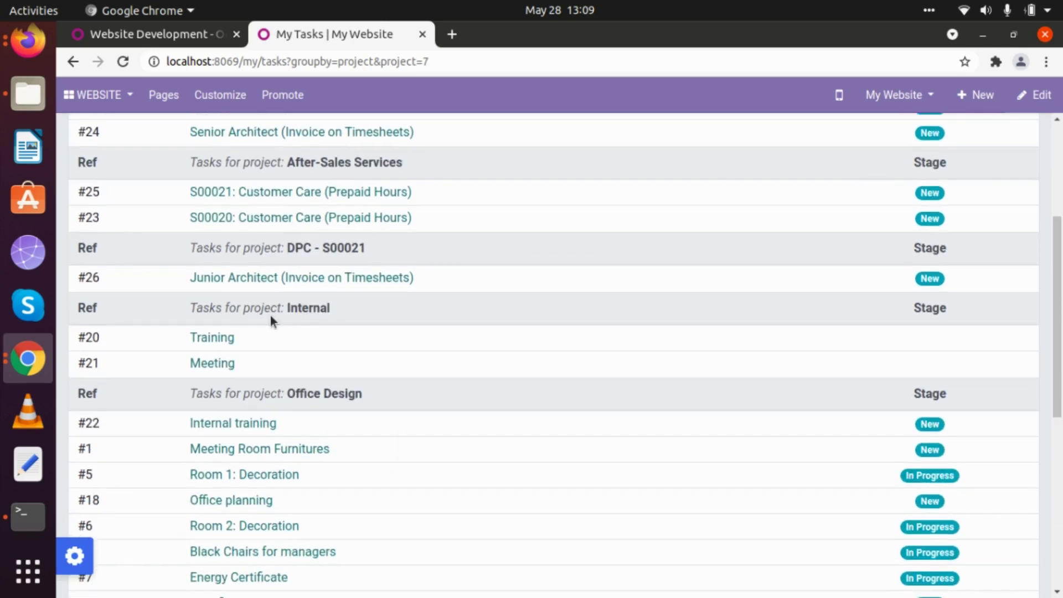
scroll(270, 314, down, 3)
Move to page 2 of the tasks, then on to the next page.
click(150, 494)
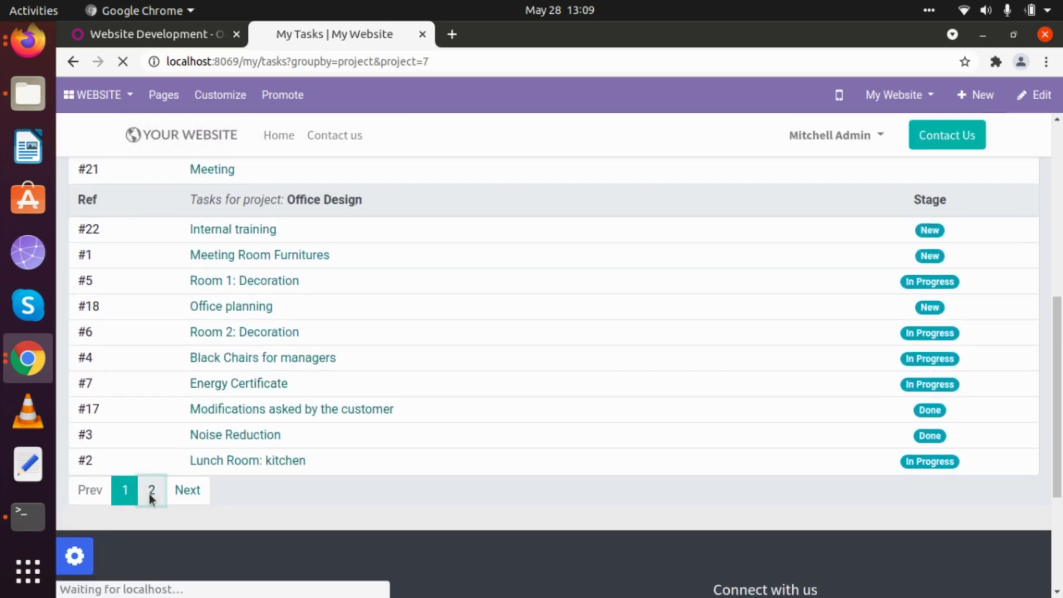
scroll(288, 453, down, 6)
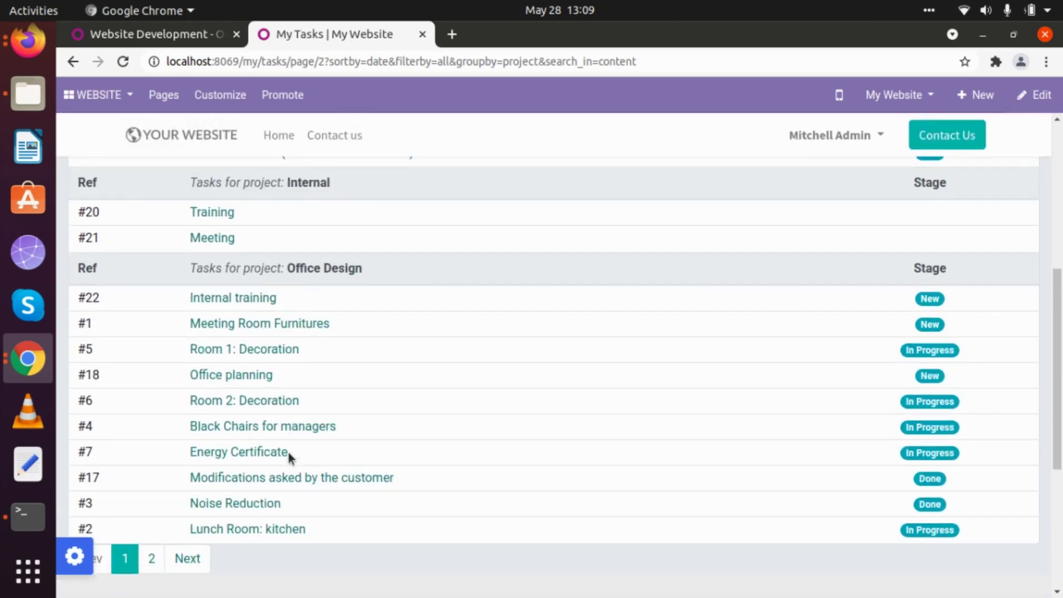
scroll(288, 453, up, 6)
scroll(287, 453, down, 10)
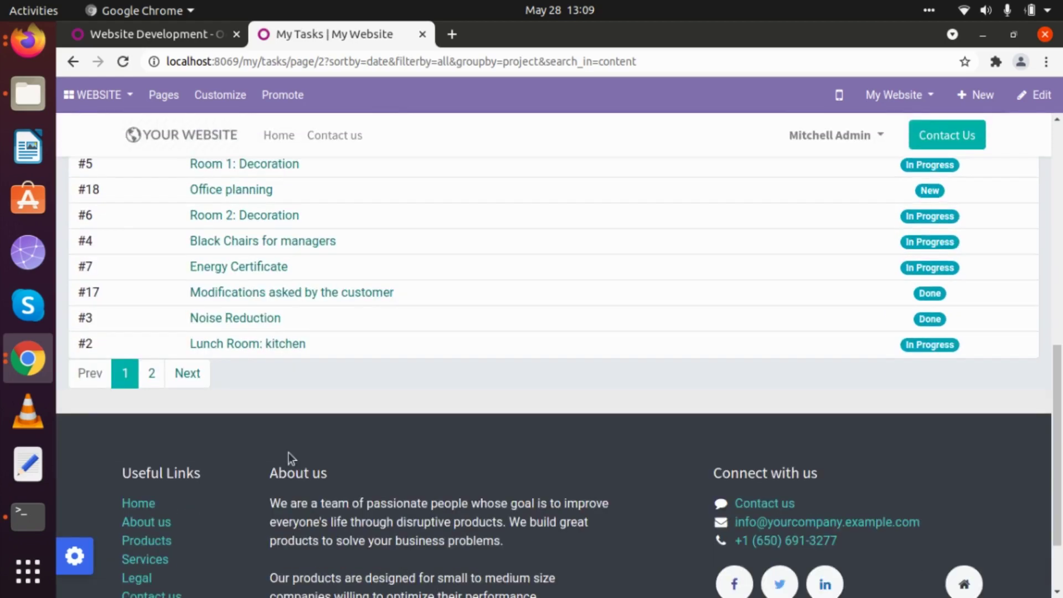
click(151, 373)
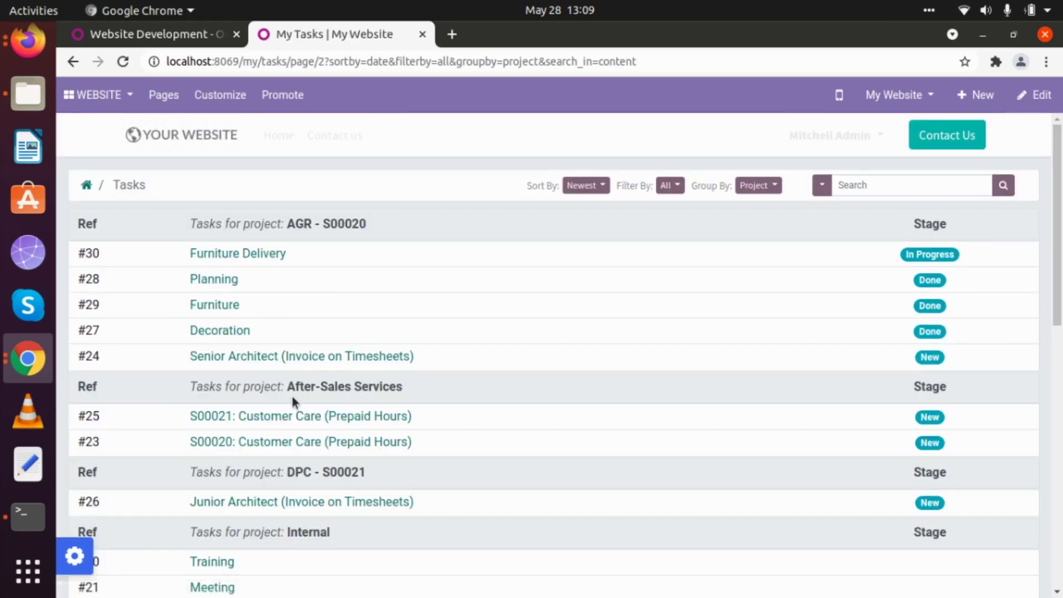
scroll(294, 400, down, 6)
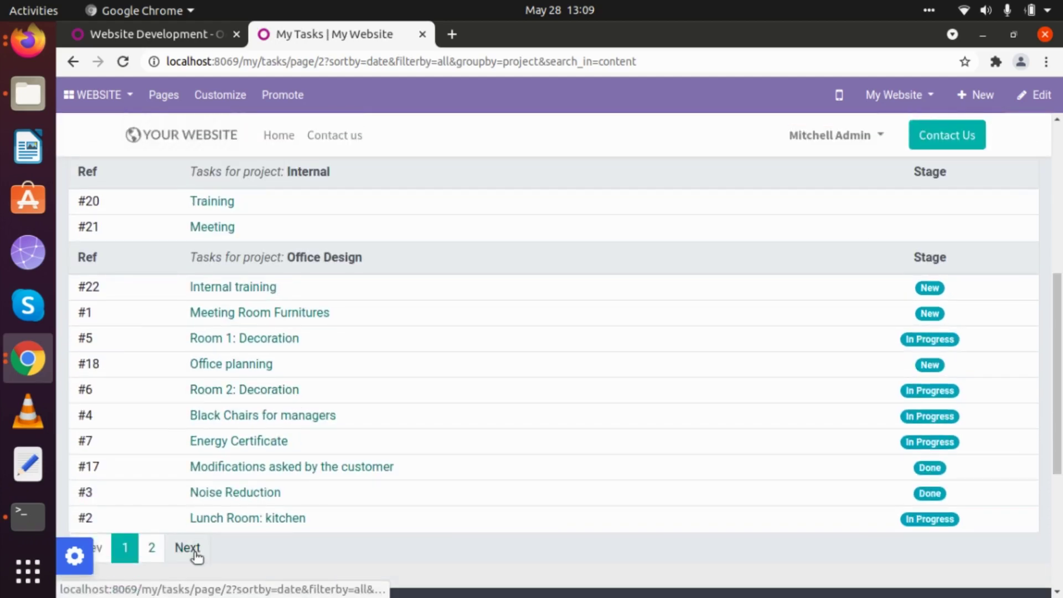
click(192, 551)
scroll(402, 504, down, 6)
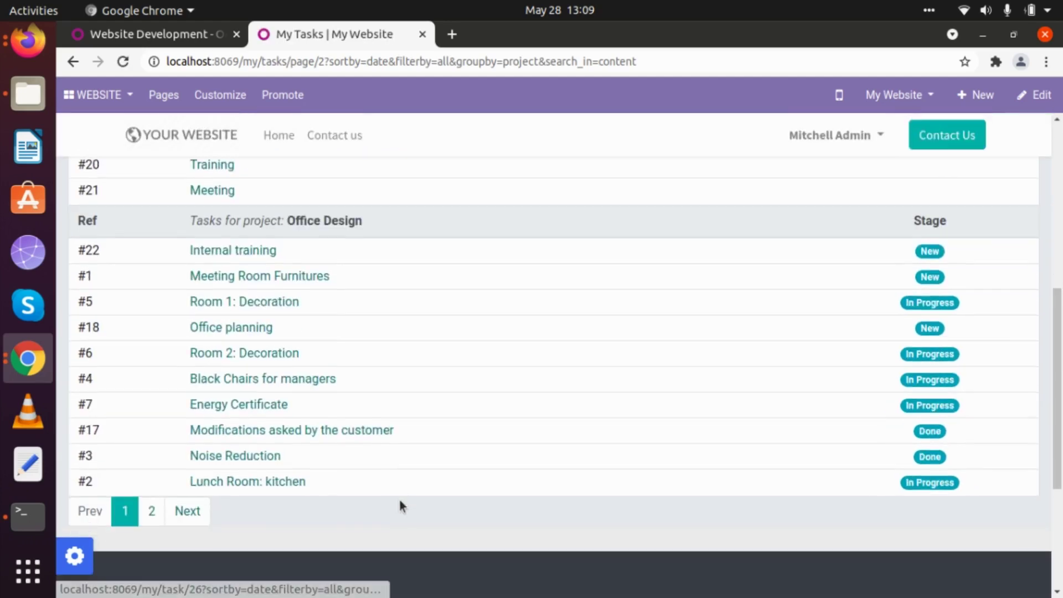
scroll(402, 504, up, 6)
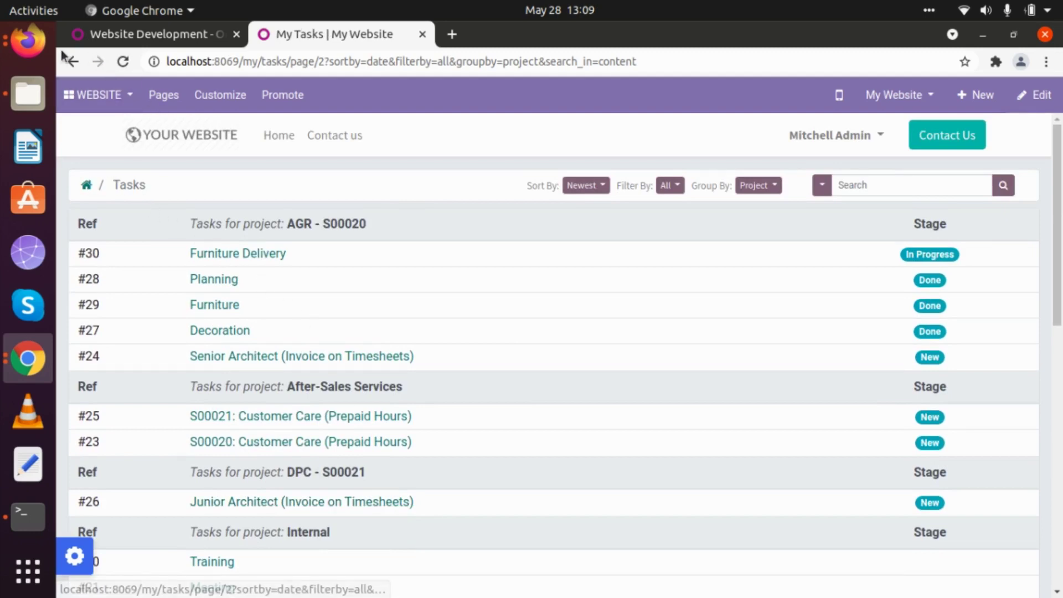
Select Website Development from the portal home and show its Sprint Planning board with Backlog and sprint columns.
click(86, 188)
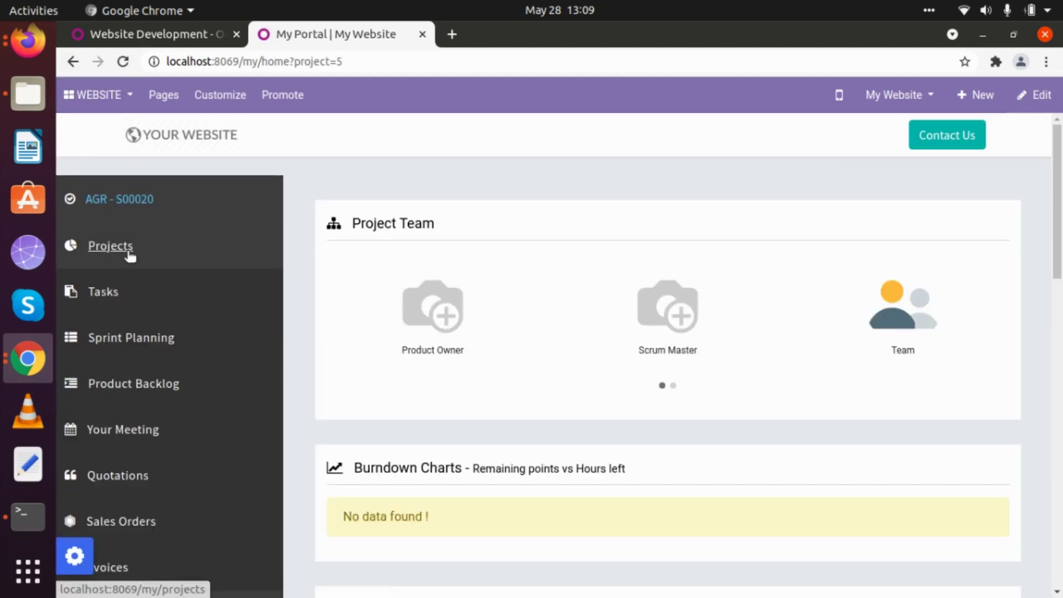
click(107, 199)
click(123, 297)
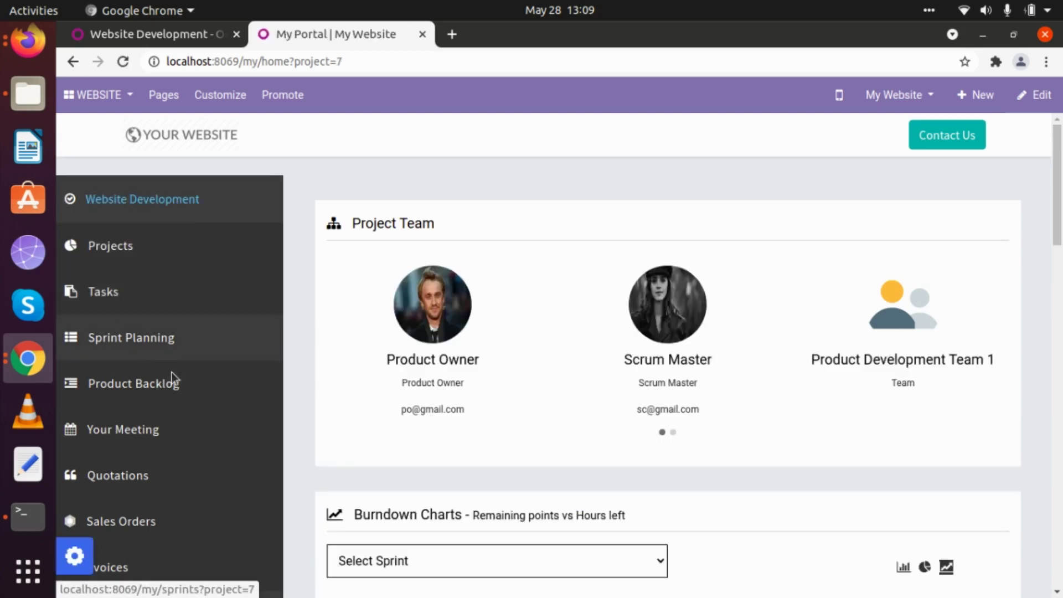
scroll(164, 355, down, 2)
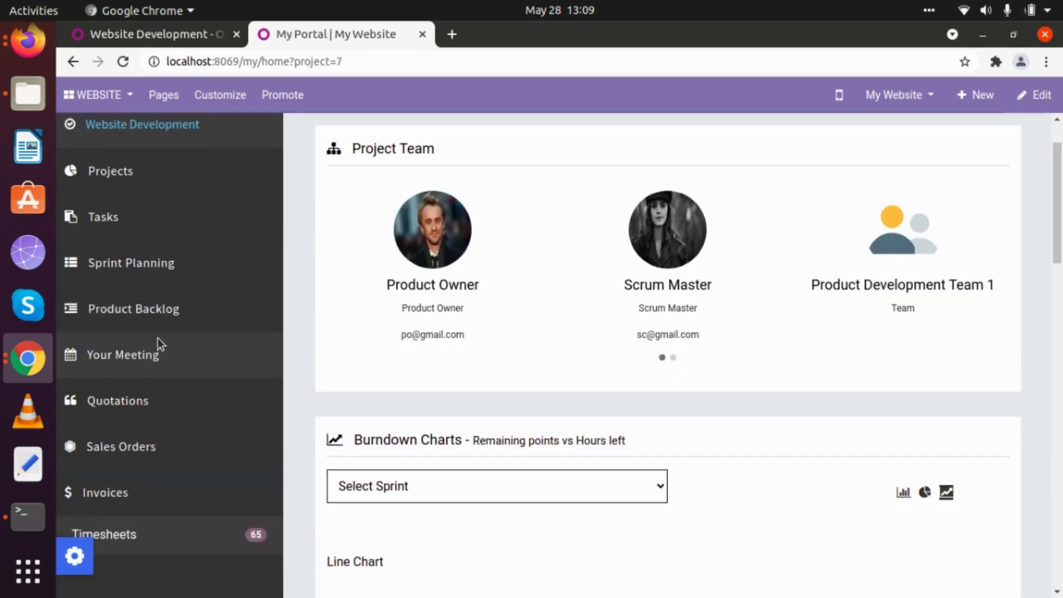
click(142, 264)
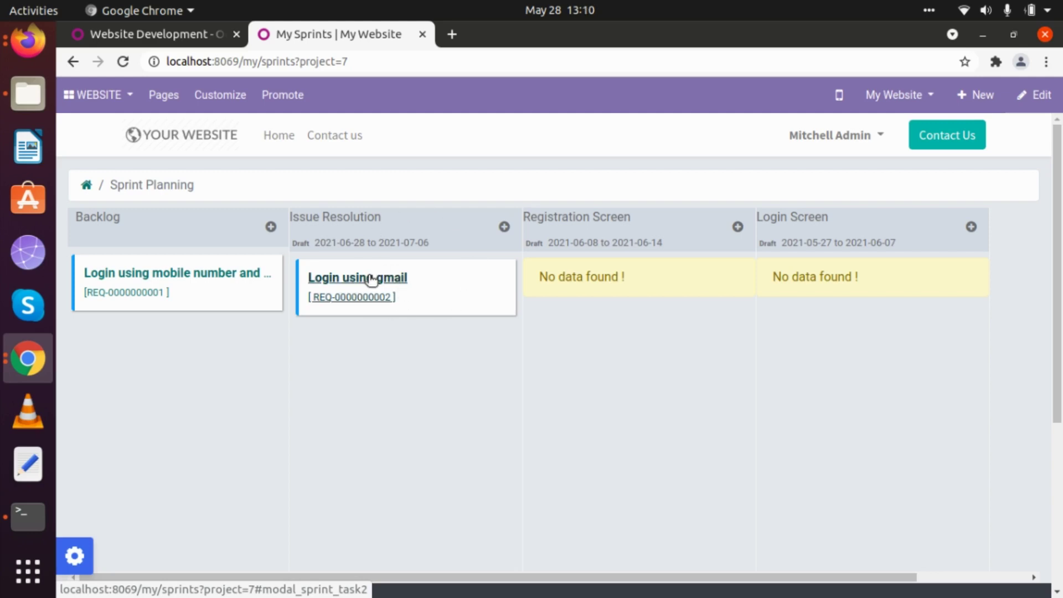
Open the Login using gmail story, review its Details, General, Tasks and Notes, then close it.
click(370, 278)
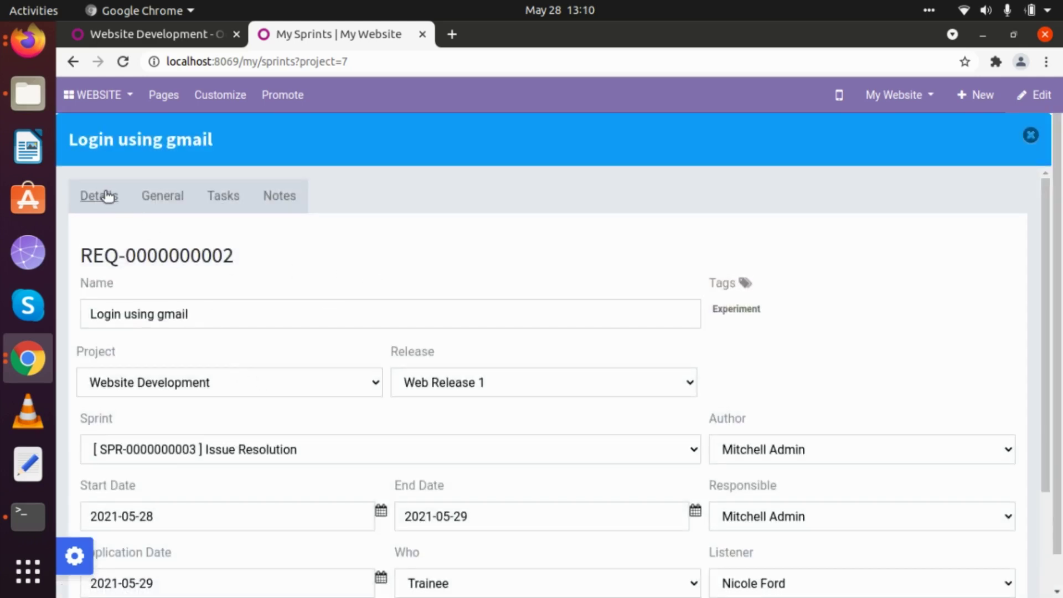
click(105, 196)
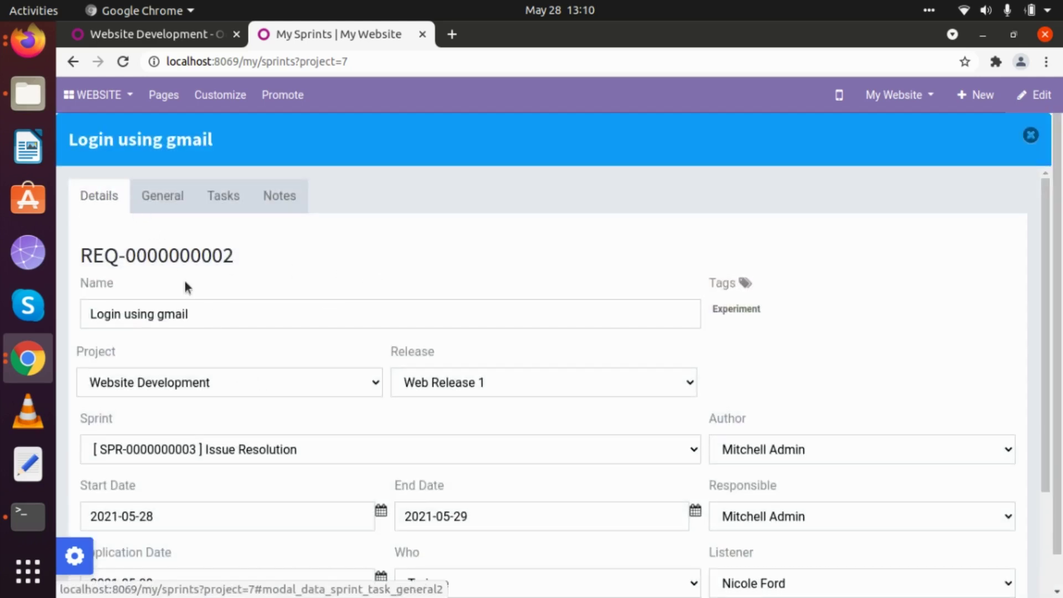
scroll(230, 325, down, 2)
scroll(229, 326, up, 2)
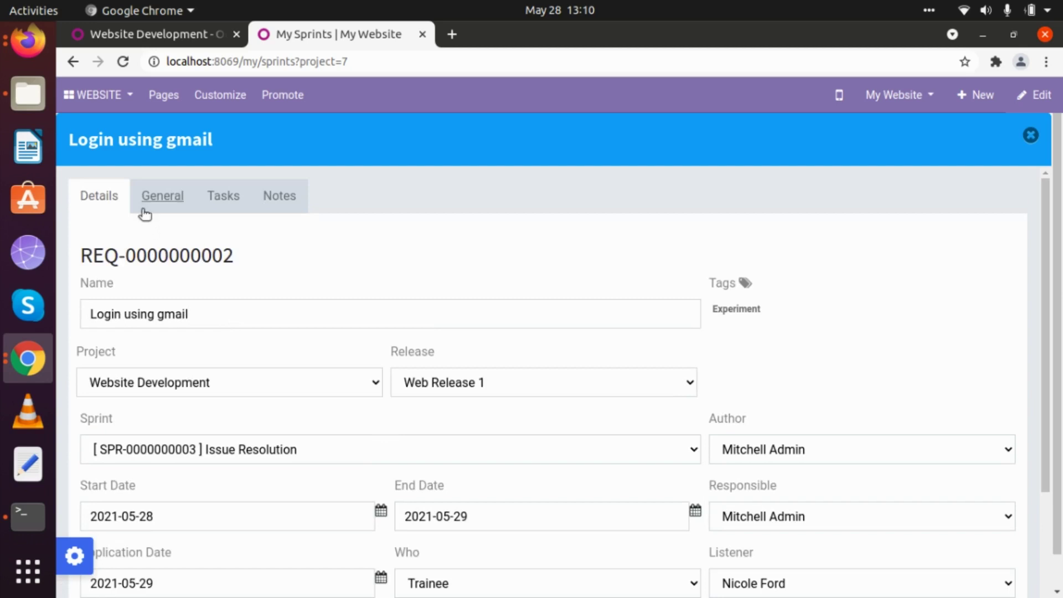
click(161, 203)
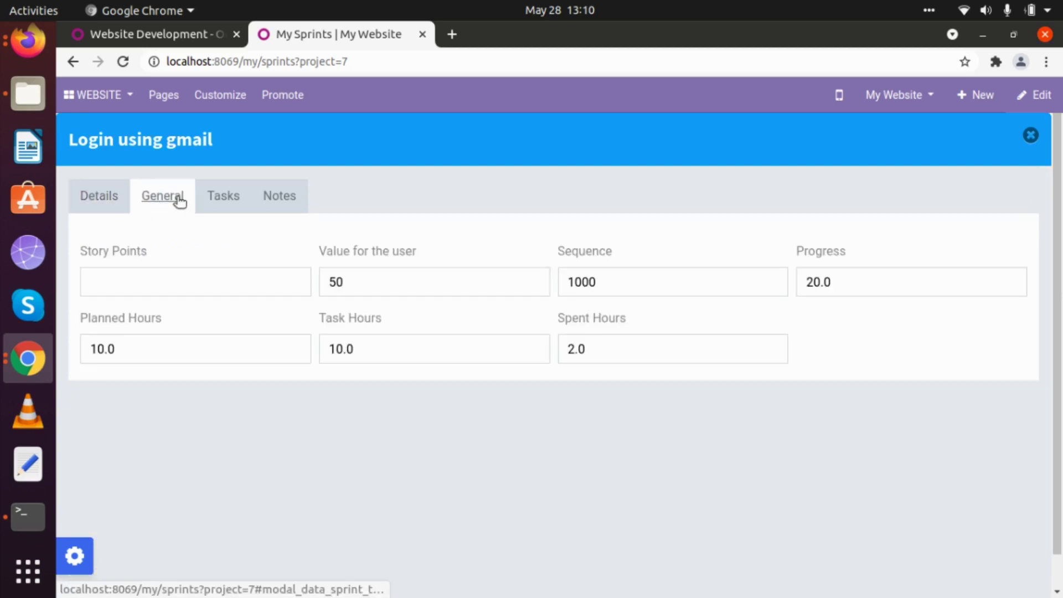
click(231, 195)
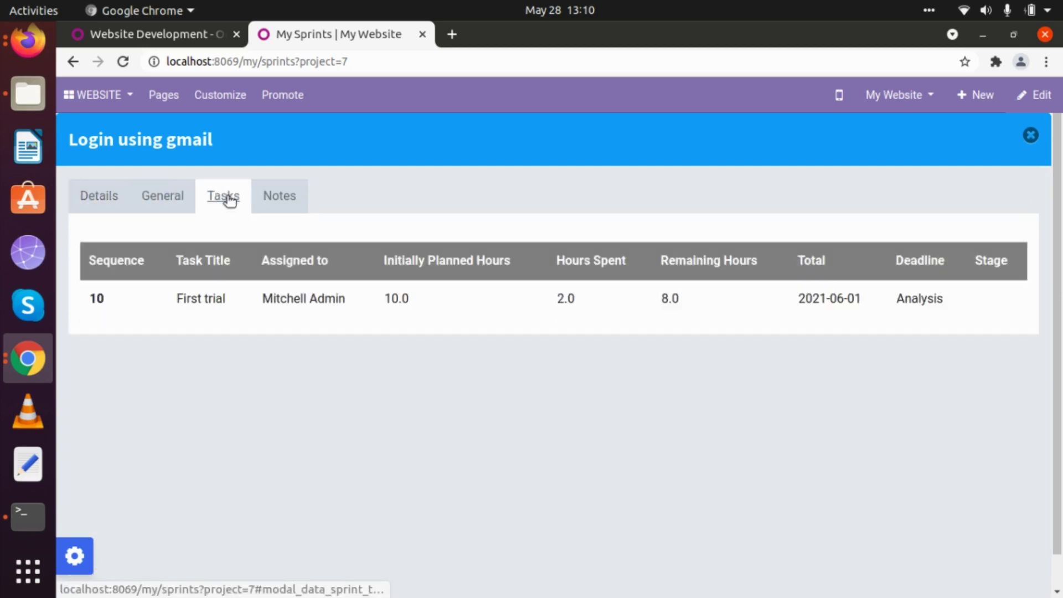
click(285, 196)
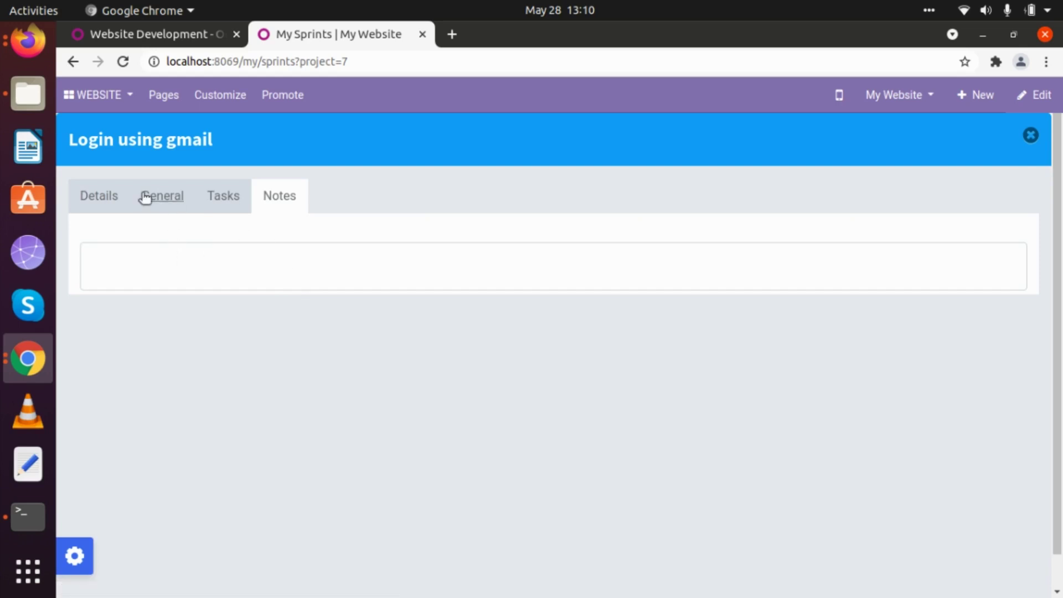
click(1031, 137)
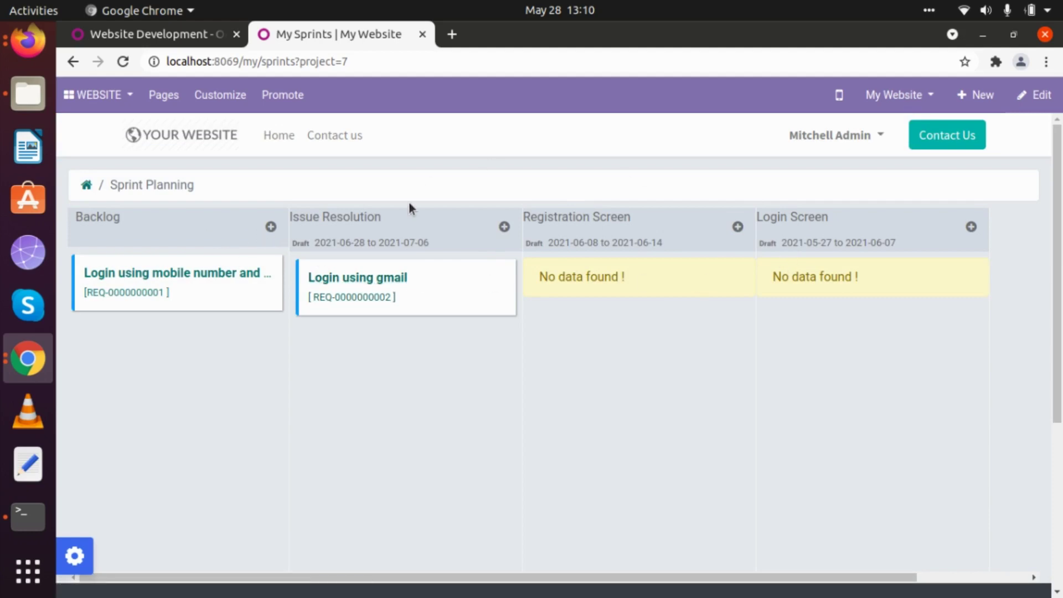
Open the Product Backlog and review the Login using mobile number and OTP story.
click(86, 187)
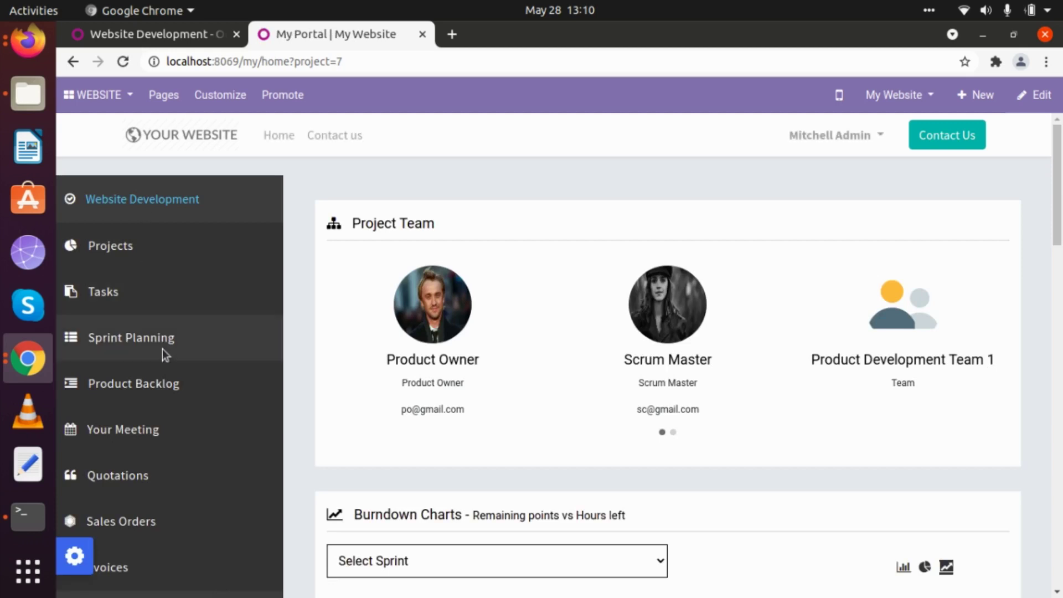
click(145, 381)
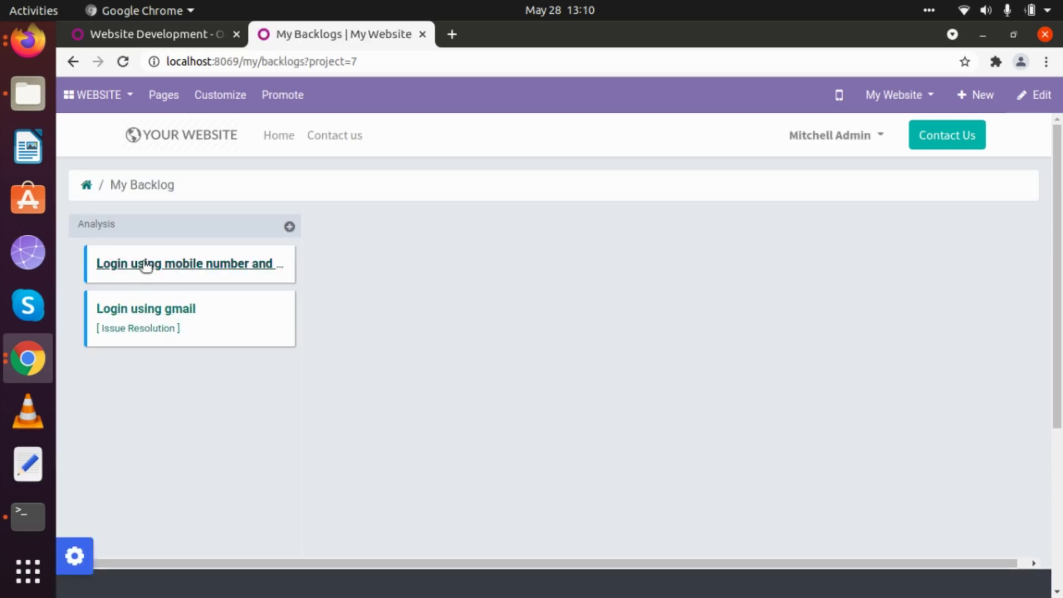
click(167, 263)
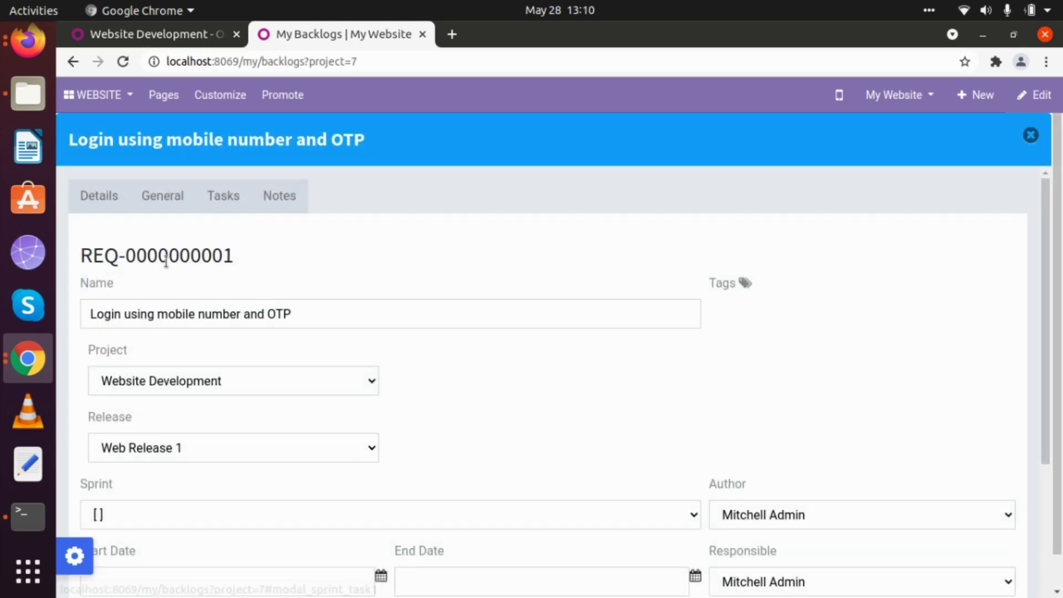
scroll(214, 277, down, 3)
scroll(214, 277, up, 3)
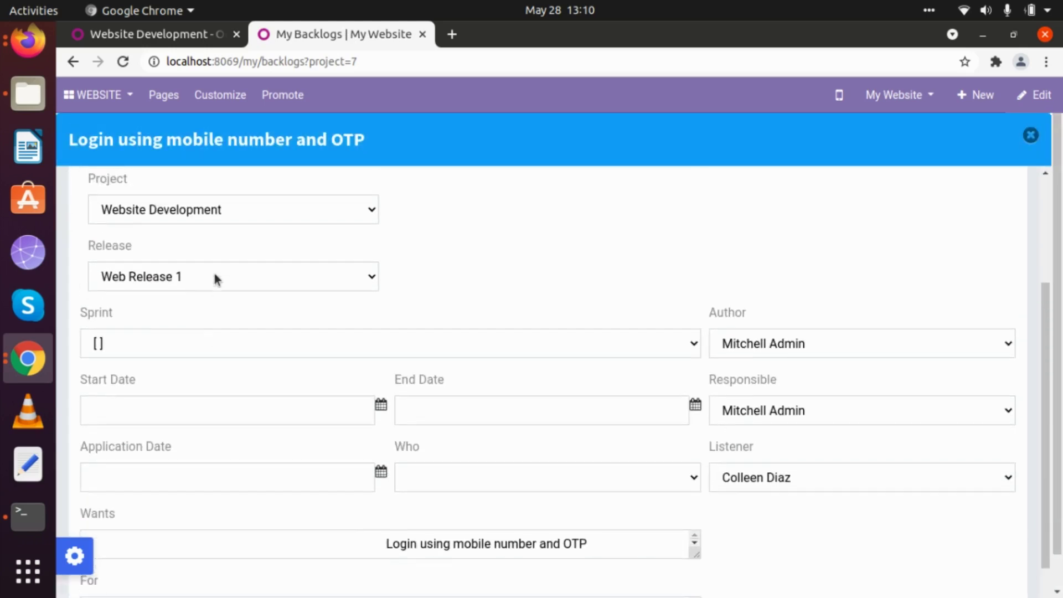
click(1031, 134)
Review the Login using gmail story's General, Tasks and Notes, close it, and return home.
click(156, 308)
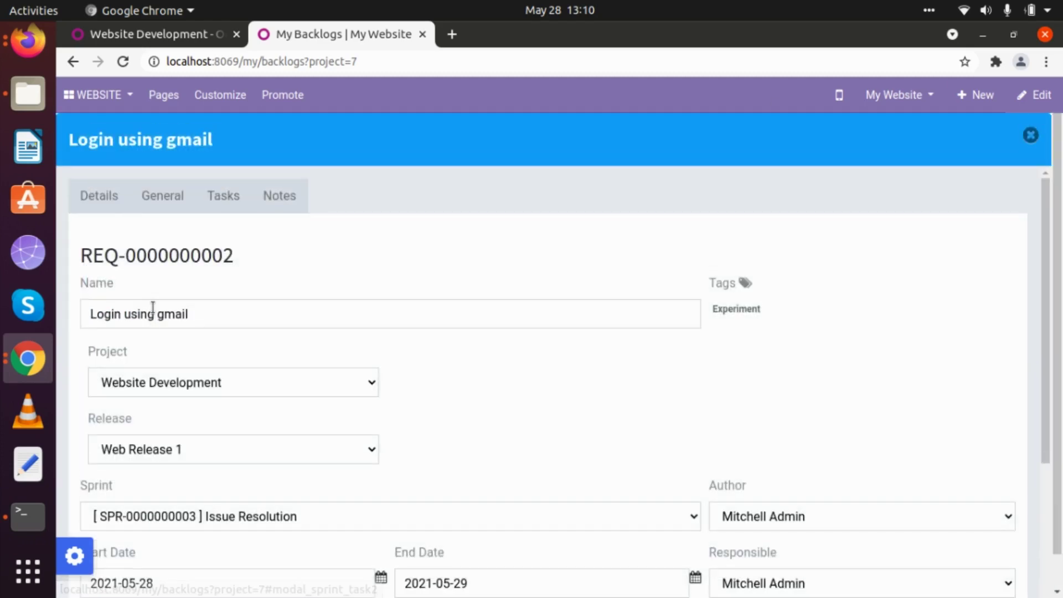
scroll(321, 396, down, 5)
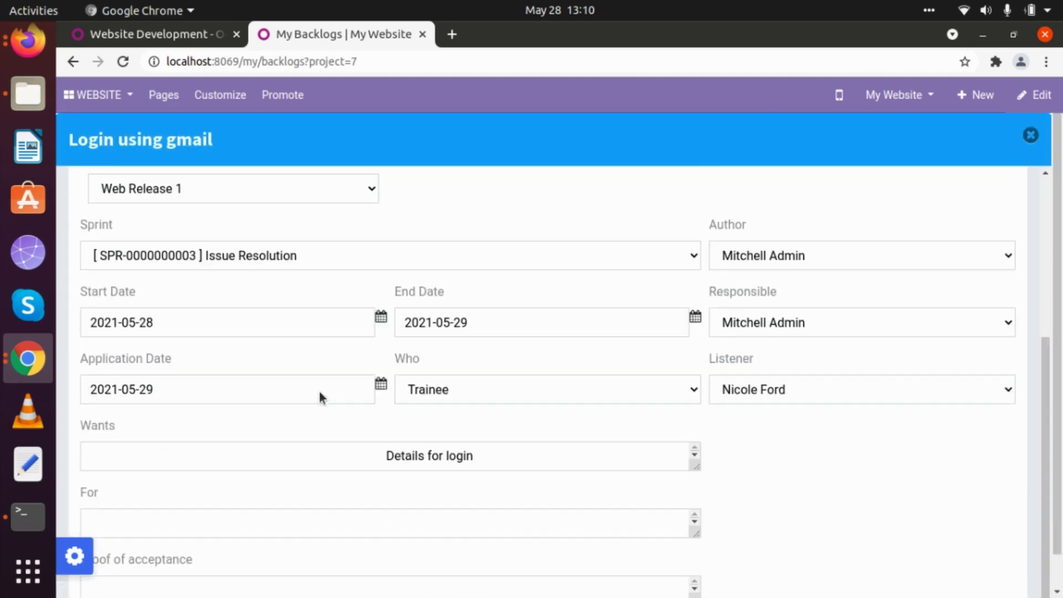
scroll(318, 390, up, 5)
scroll(242, 382, down, 1)
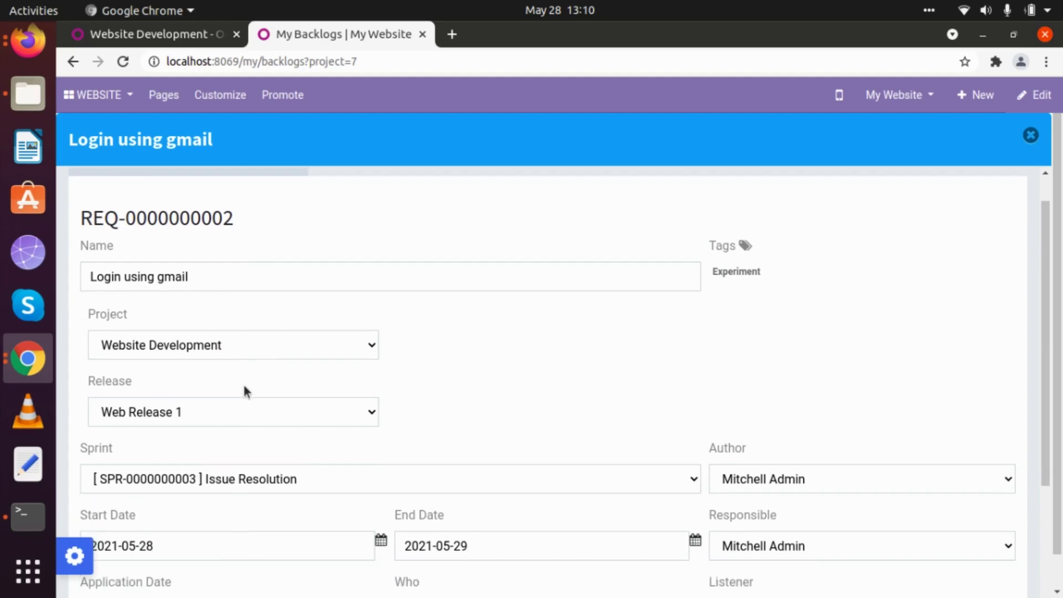
scroll(244, 391, down, 3)
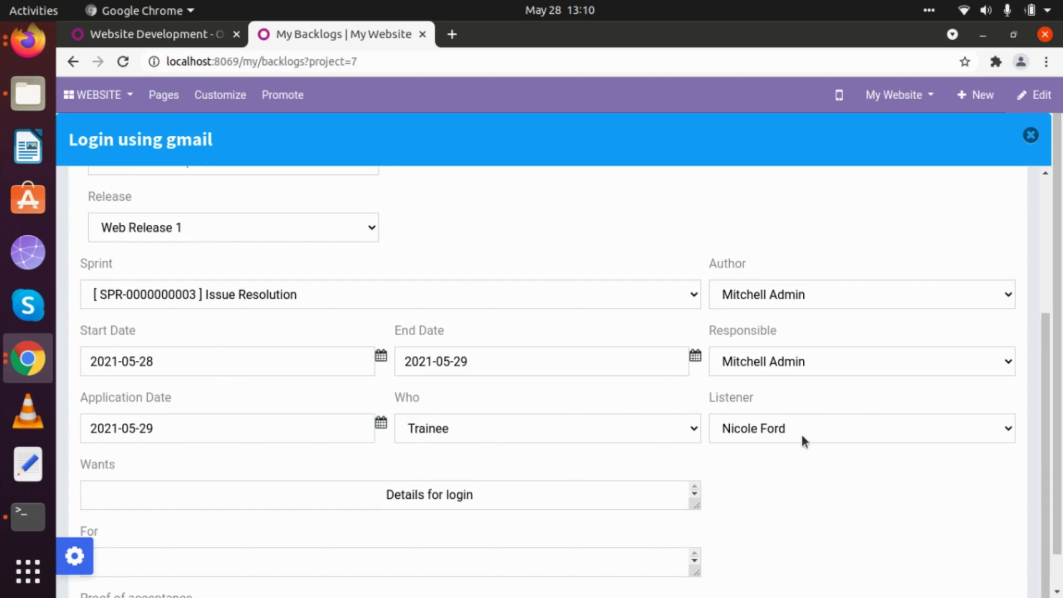
scroll(417, 426, up, 5)
click(152, 208)
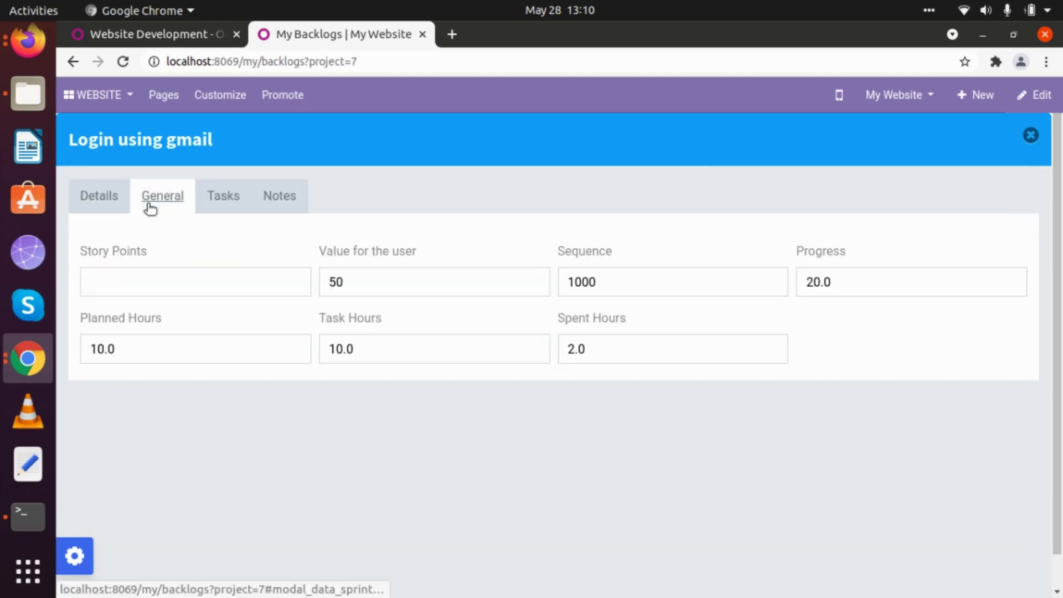
click(224, 198)
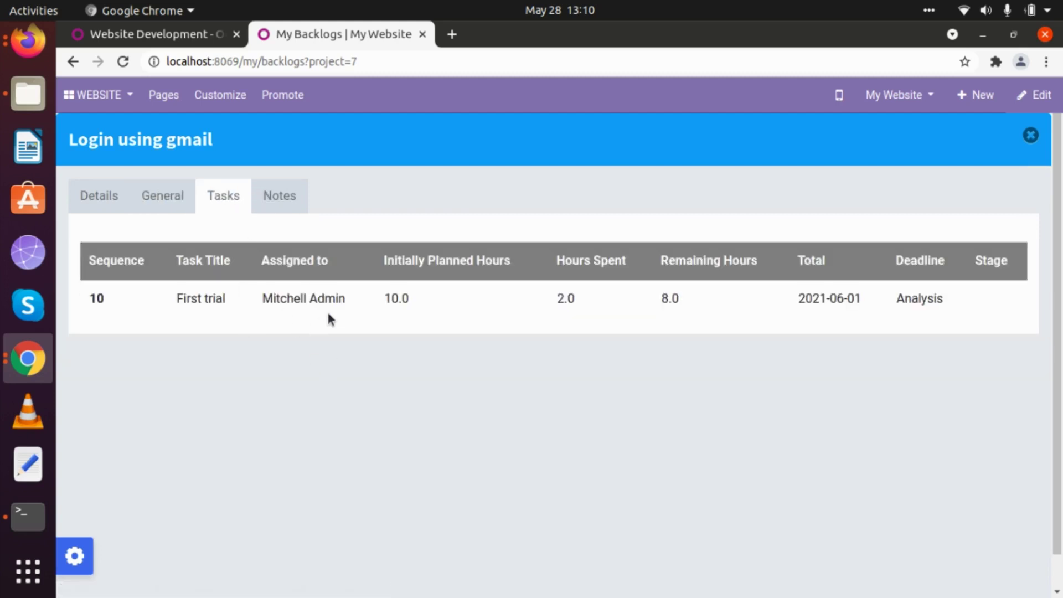
click(271, 194)
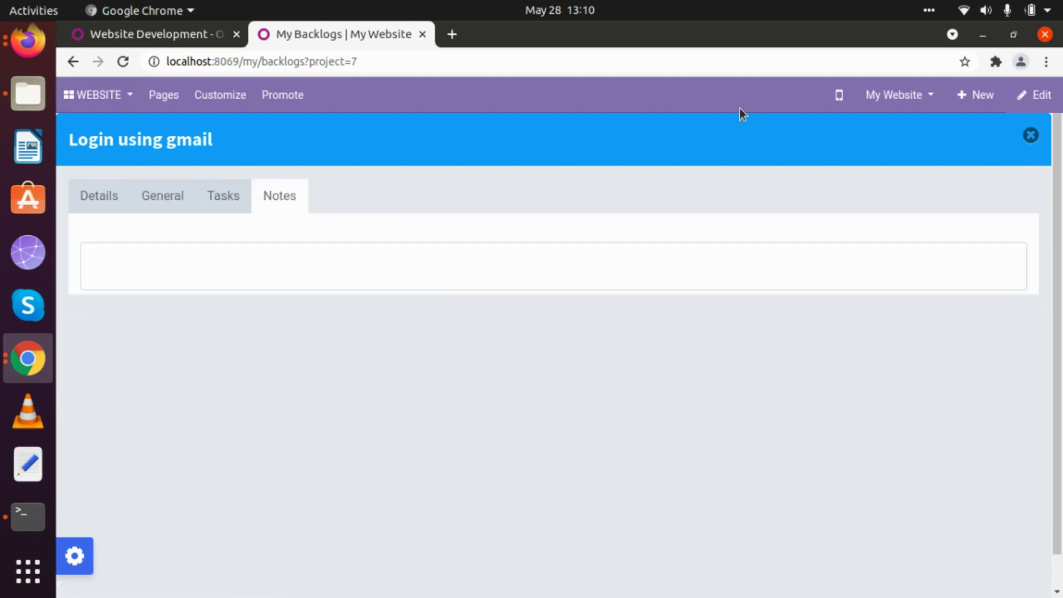
click(1036, 130)
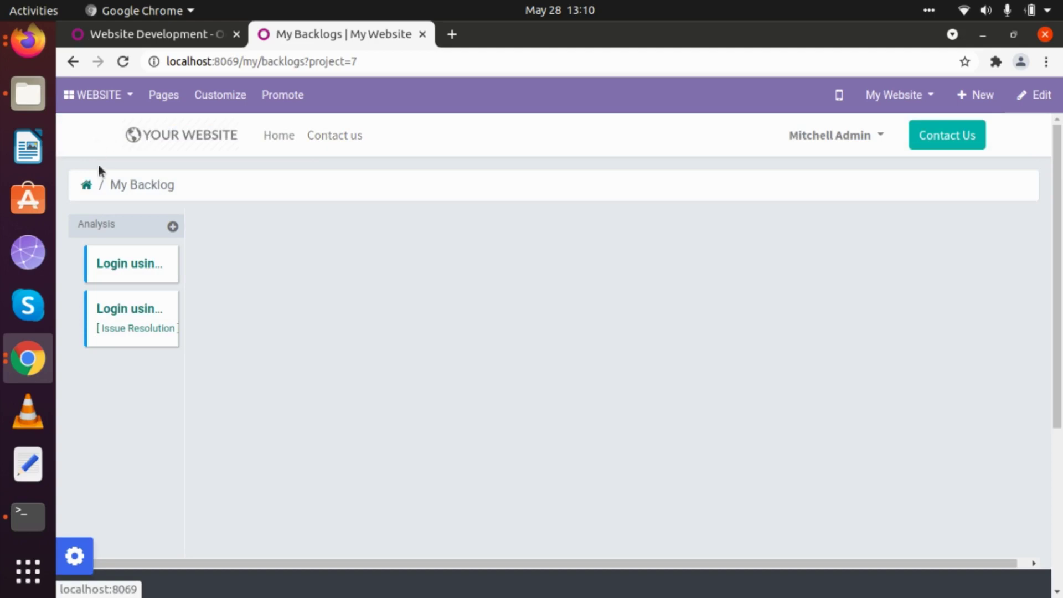
click(89, 187)
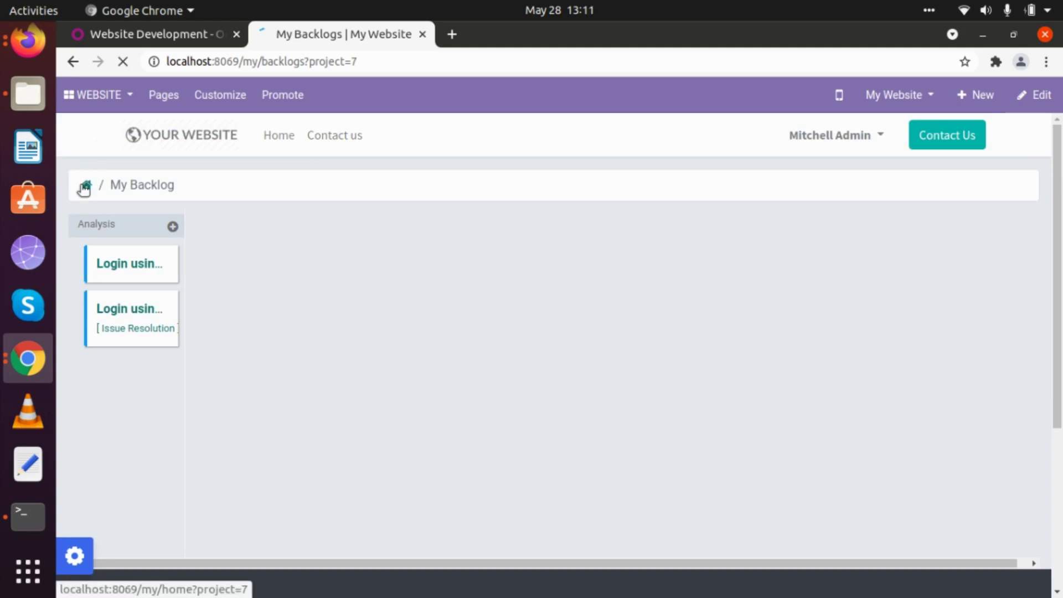
scroll(169, 406, down, 2)
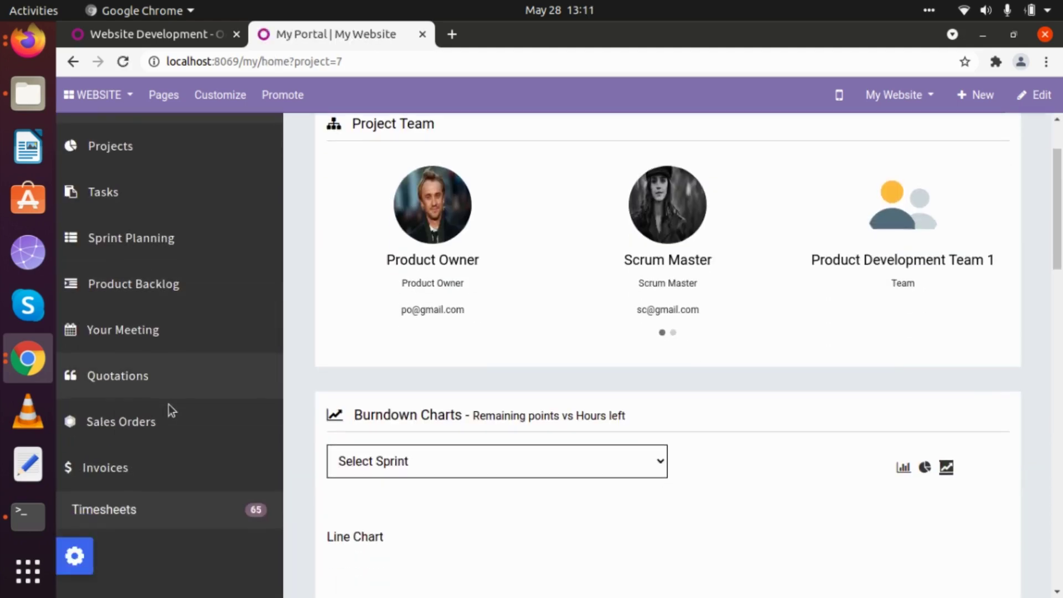
Open Your Meeting and view the Details of Meeitng 1.
click(123, 329)
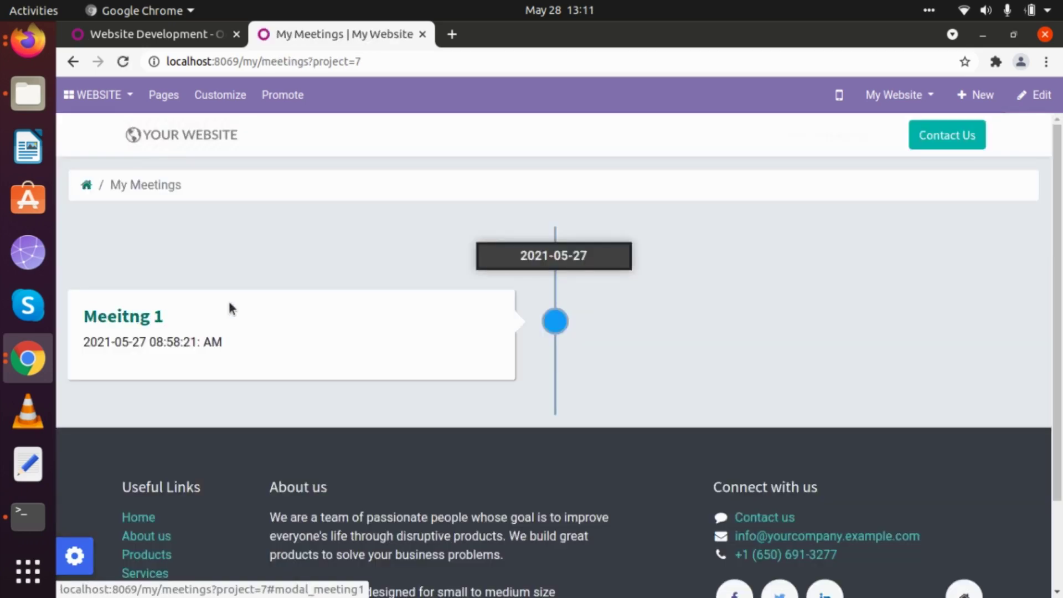
click(112, 315)
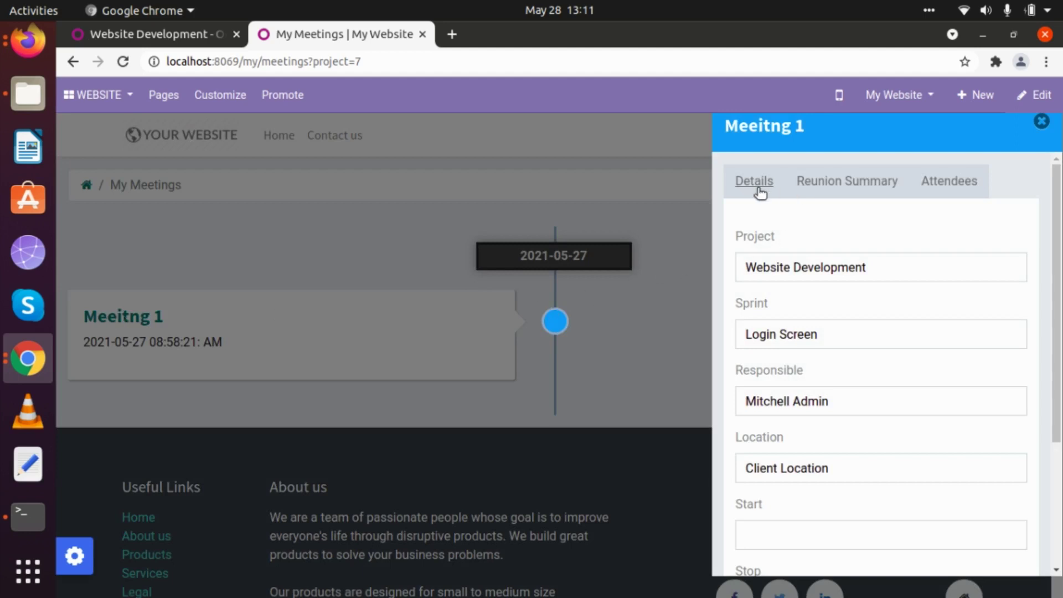
scroll(782, 312, down, 2)
scroll(780, 308, up, 2)
scroll(773, 356, down, 1)
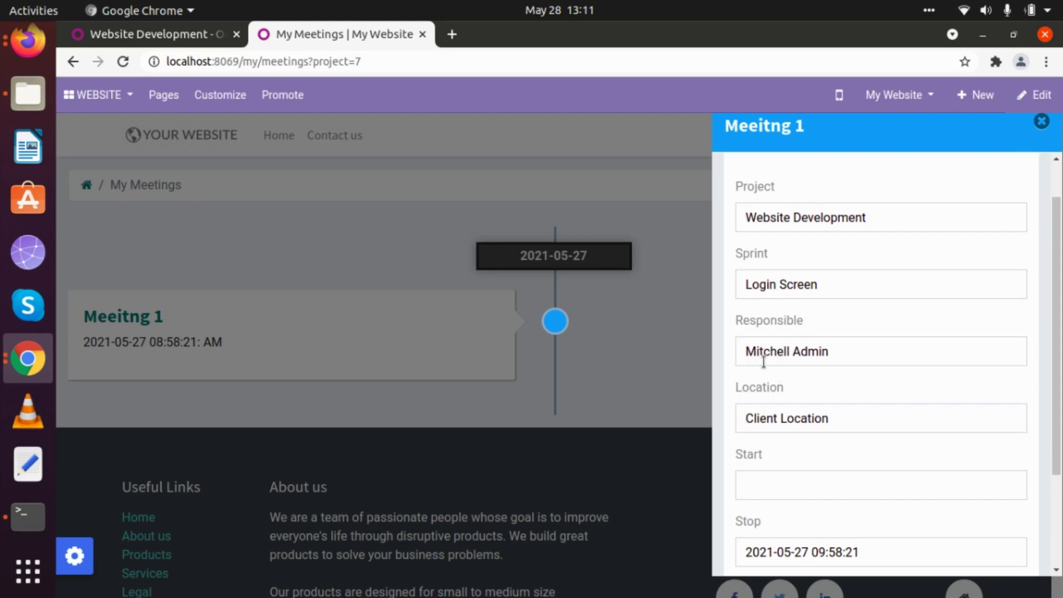
scroll(792, 359, down, 3)
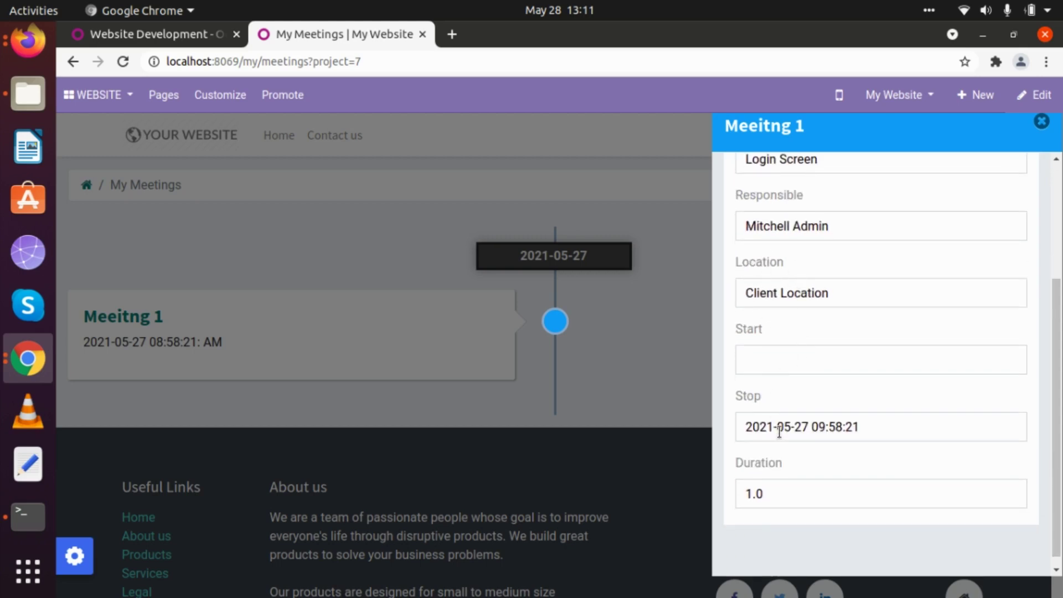
scroll(780, 430, down, 1)
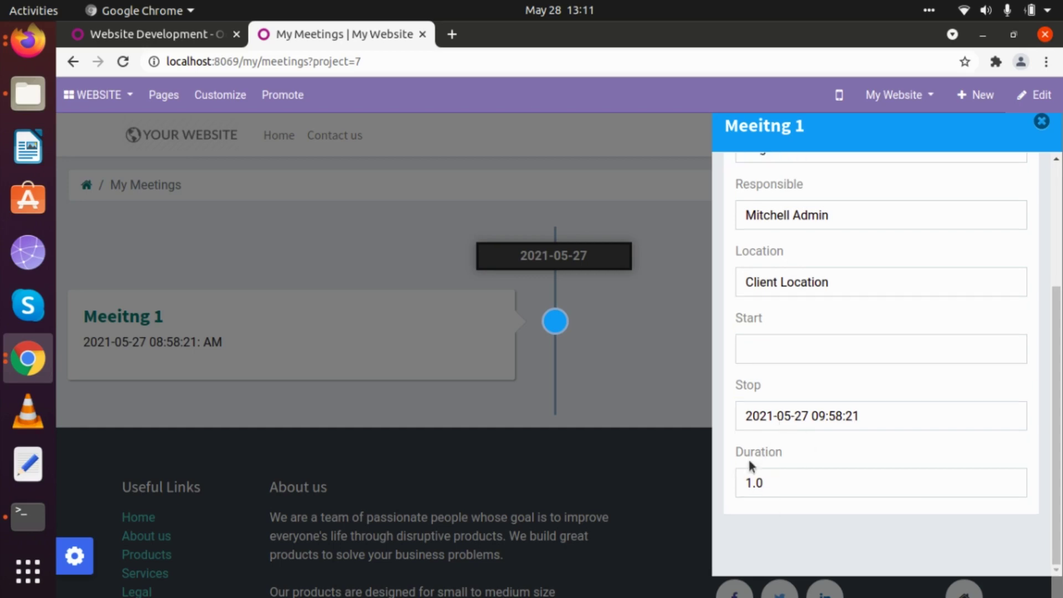
scroll(789, 311, up, 5)
Review Meeitng 1's Reunion Summary and Attendees, then close the meeting panel.
click(835, 182)
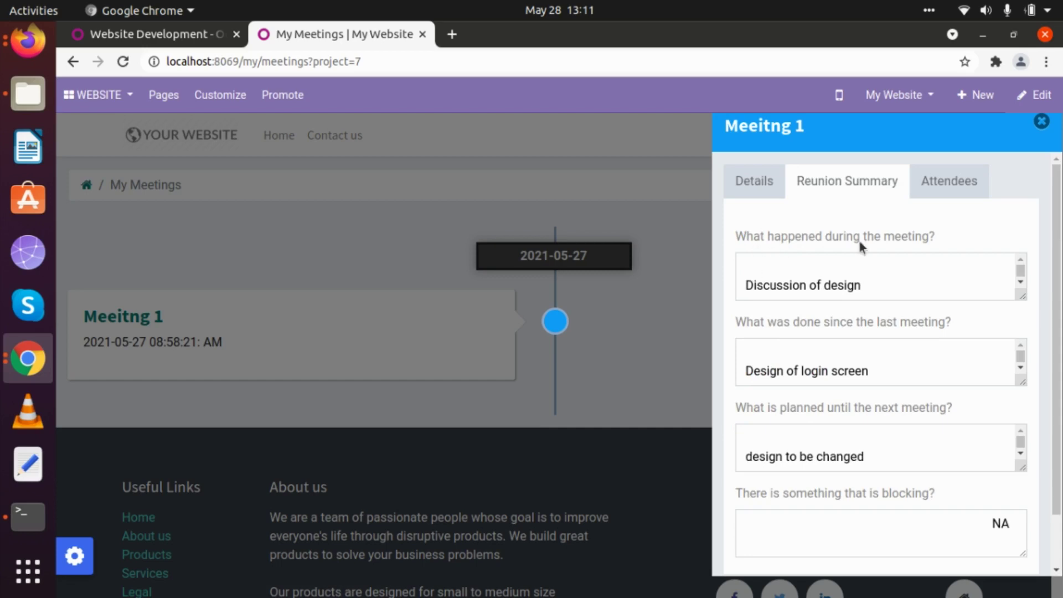
scroll(839, 293, down, 1)
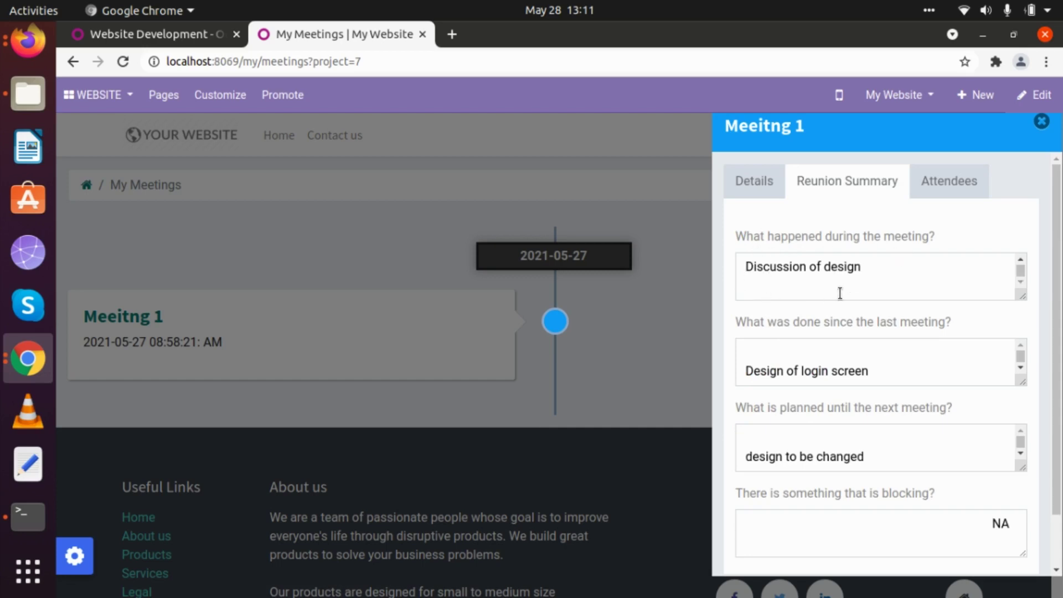
scroll(830, 368, down, 1)
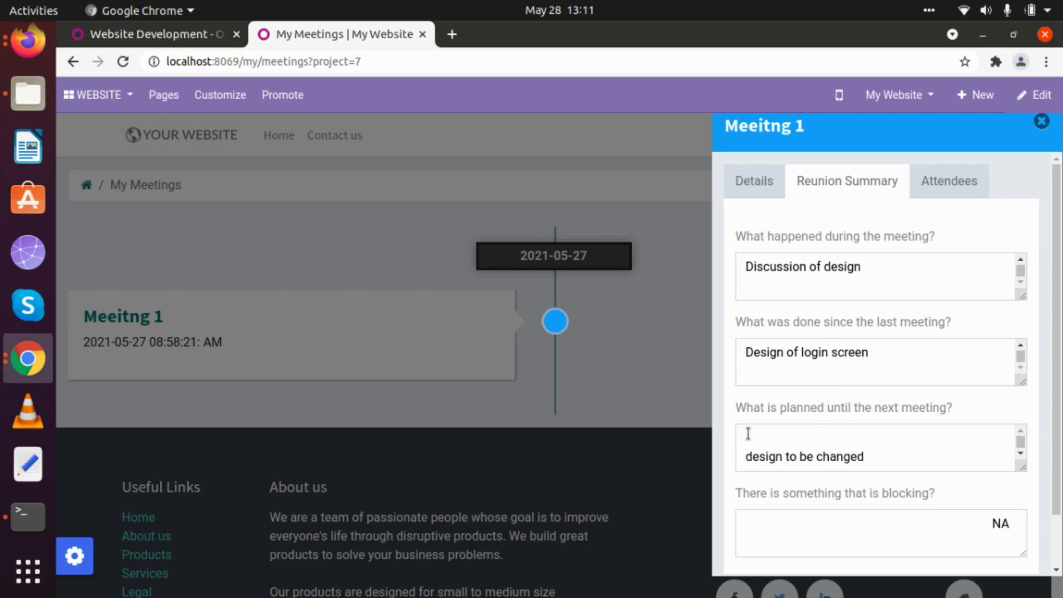
scroll(855, 469, down, 1)
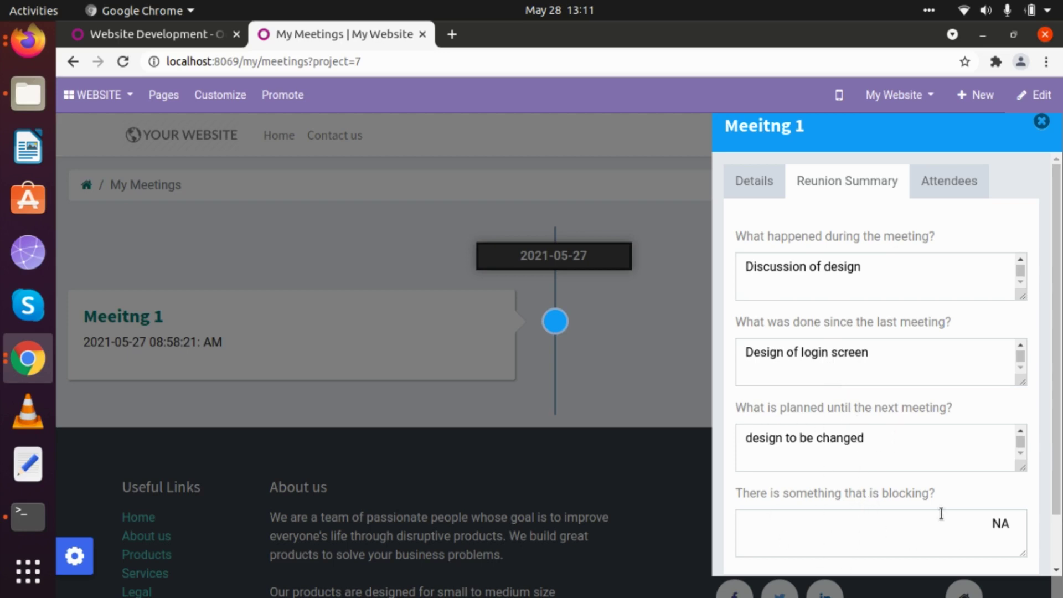
click(945, 186)
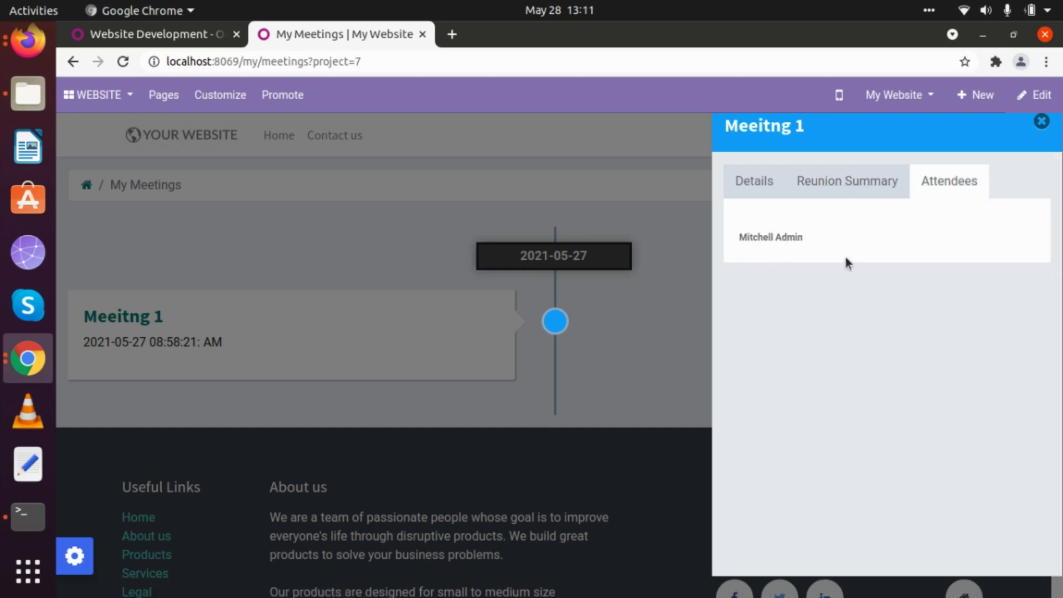
click(1040, 121)
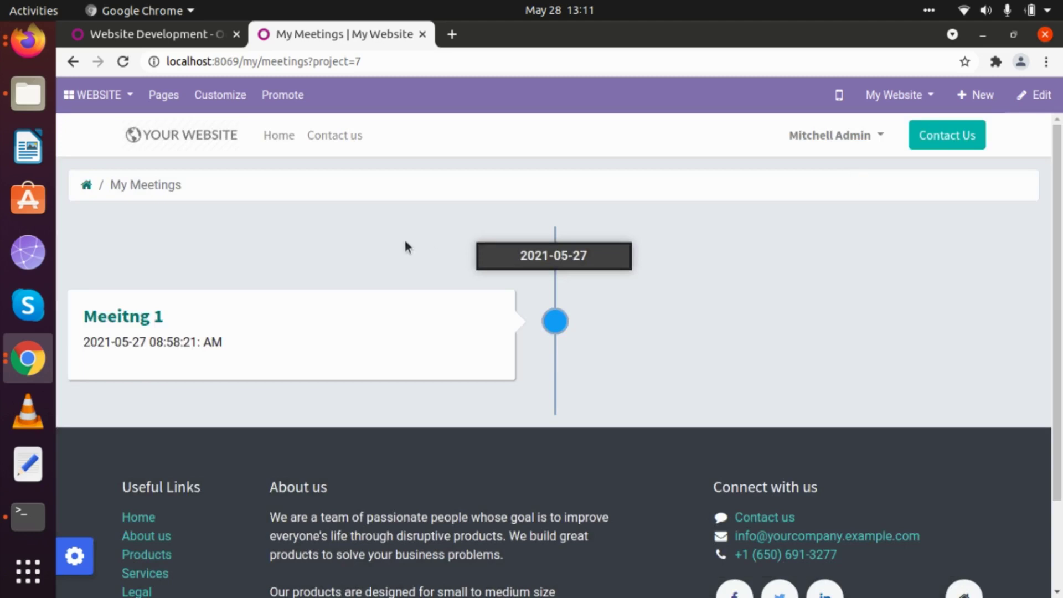
Group the portal Timesheets by Project: AGR - S00020 32:00, Office Design 89:00, Website Development 25:00.
click(87, 185)
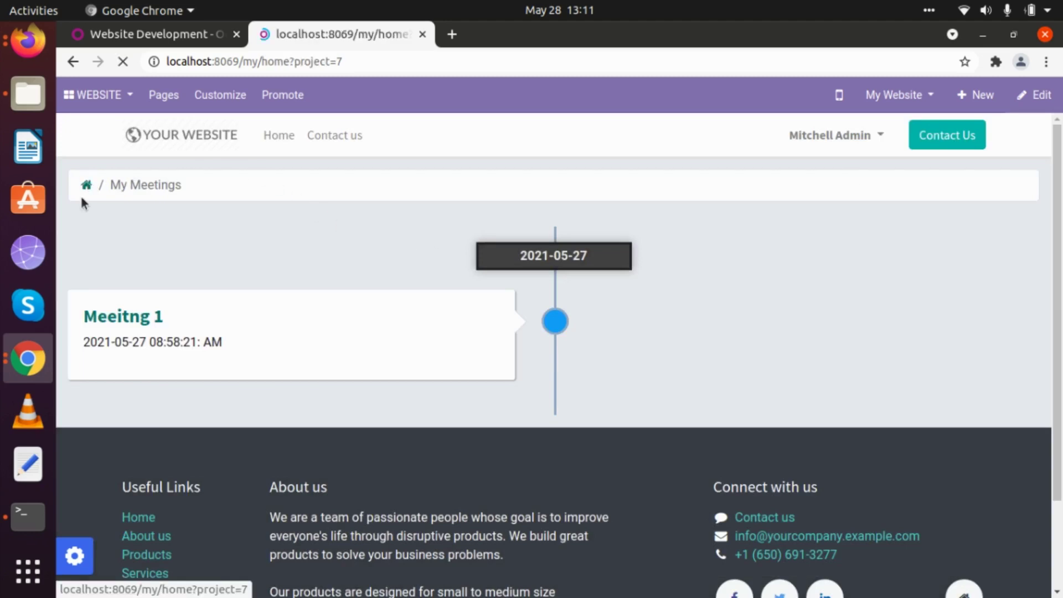
scroll(145, 388, down, 3)
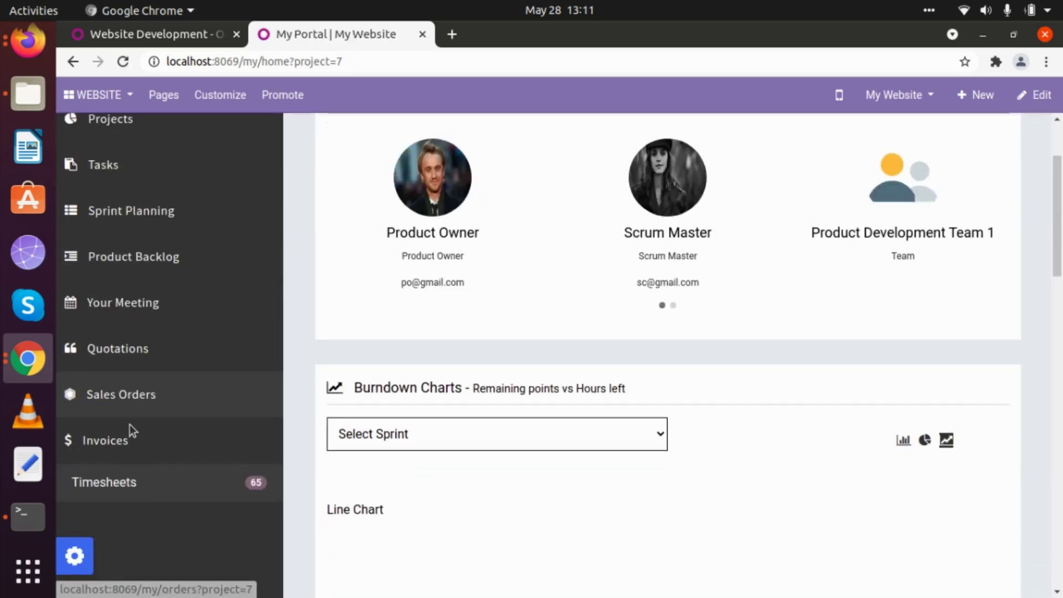
click(118, 483)
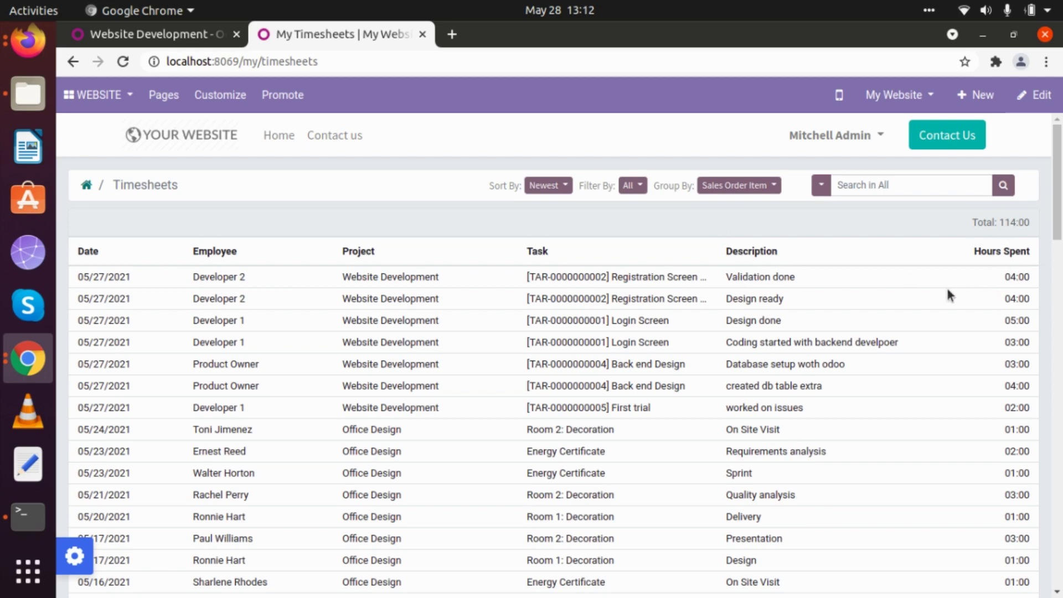
click(721, 189)
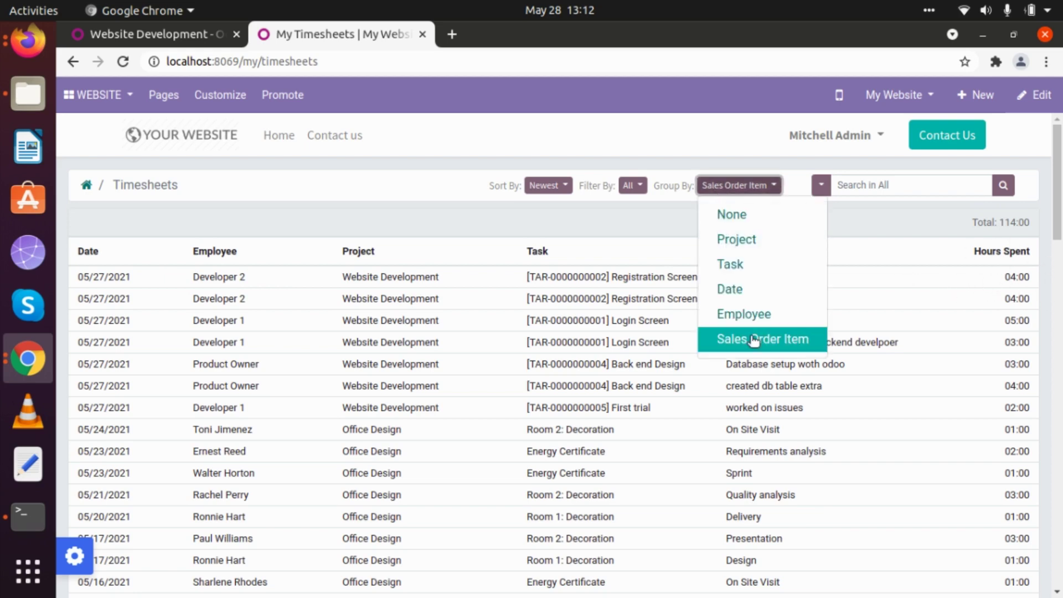
click(733, 237)
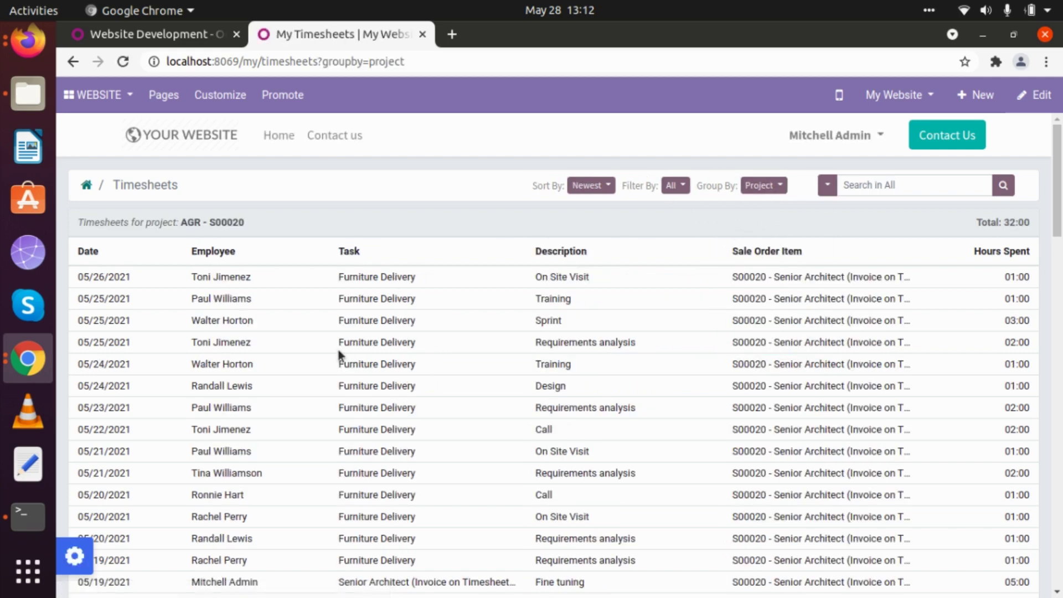
scroll(339, 355, down, 7)
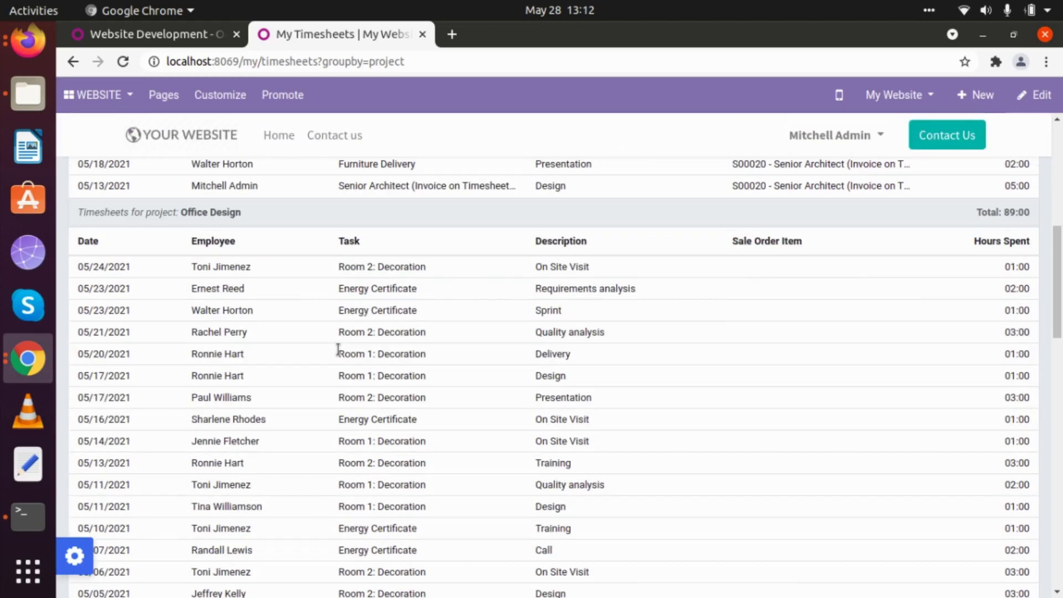
scroll(338, 349, down, 13)
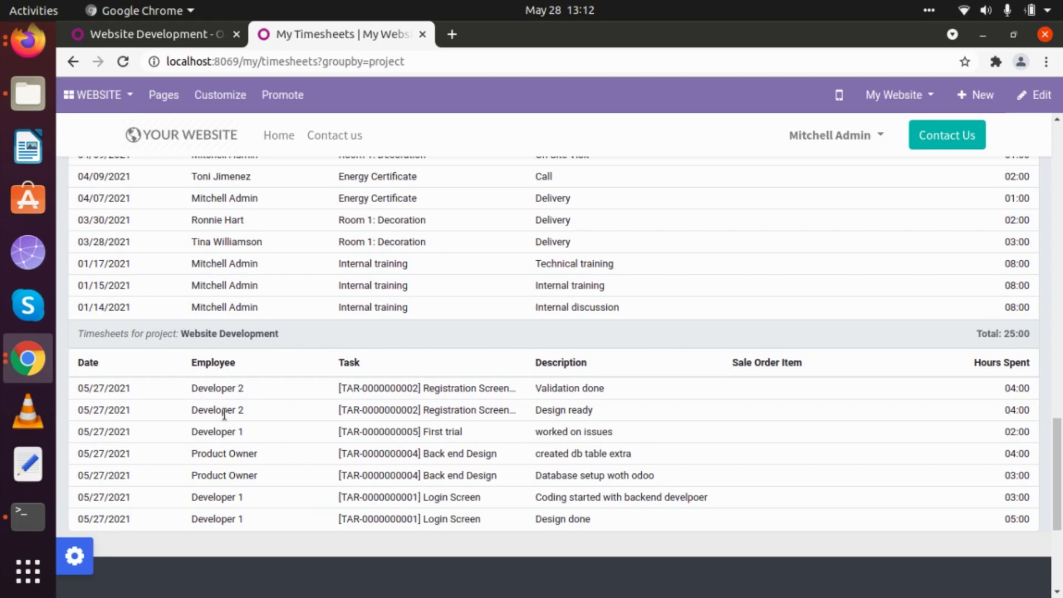
scroll(297, 485, up, 15)
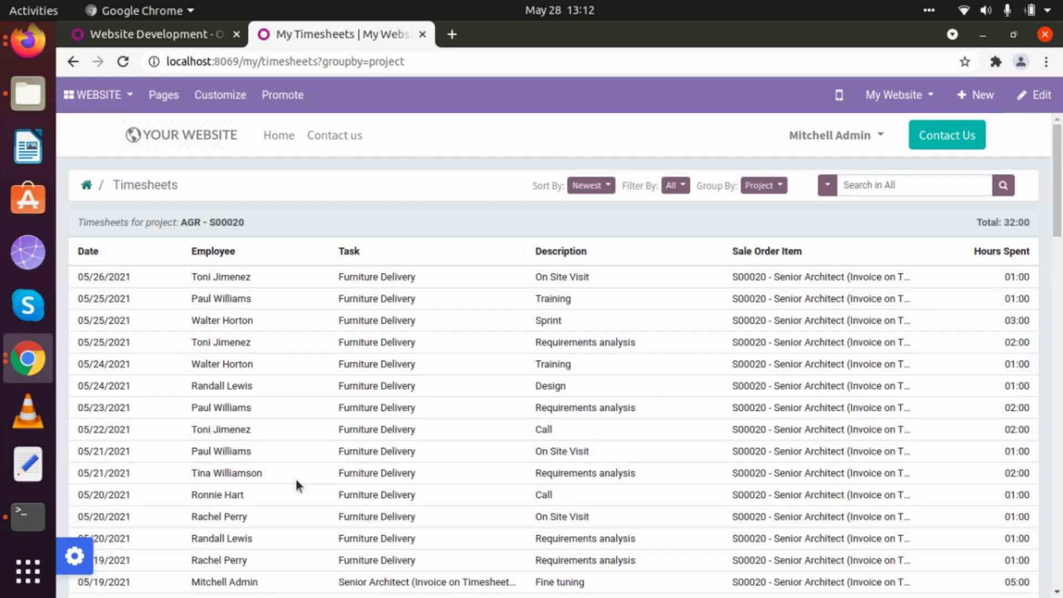
Filter timesheets to This week after Today shows nothing; Website Development totals 25:00.
click(590, 186)
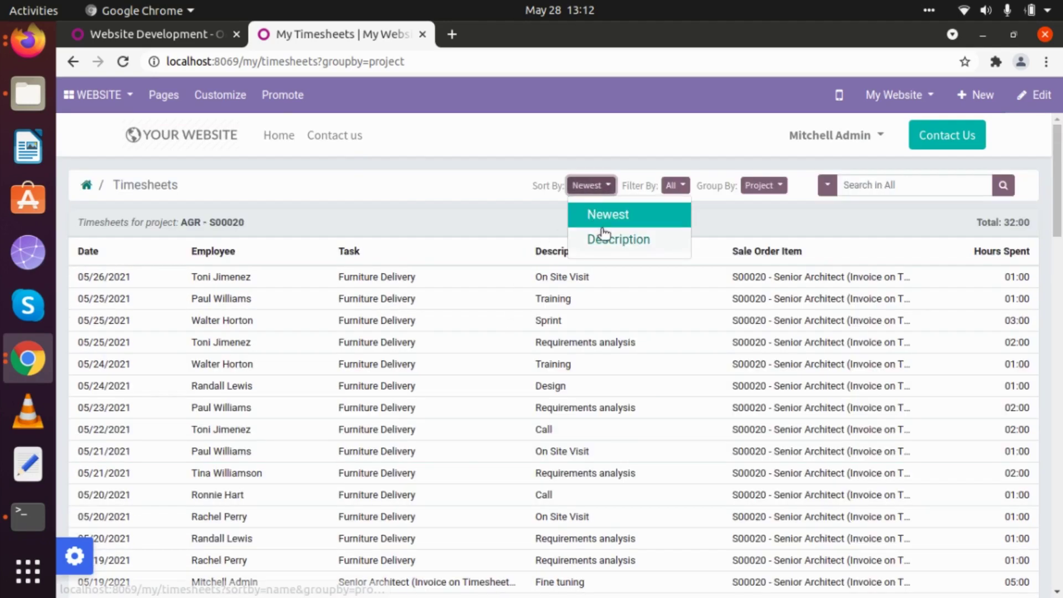
click(675, 185)
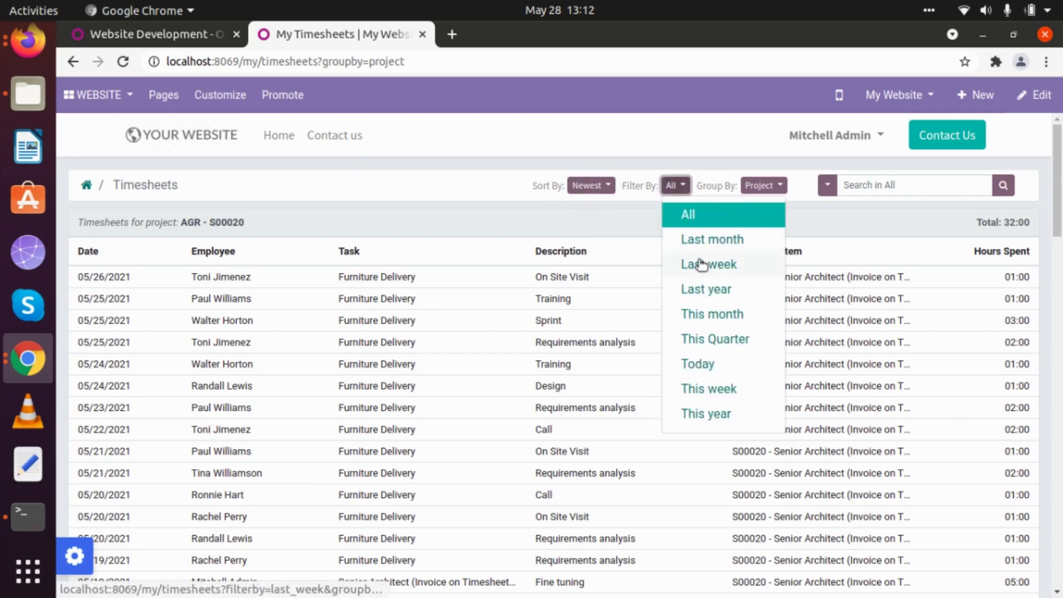
click(707, 367)
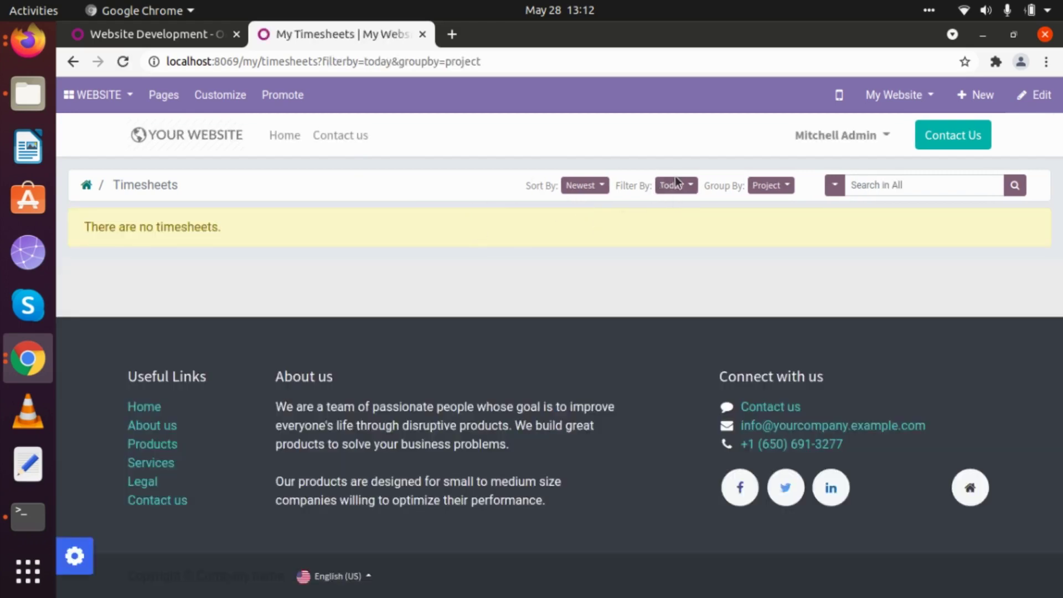
click(676, 184)
click(706, 387)
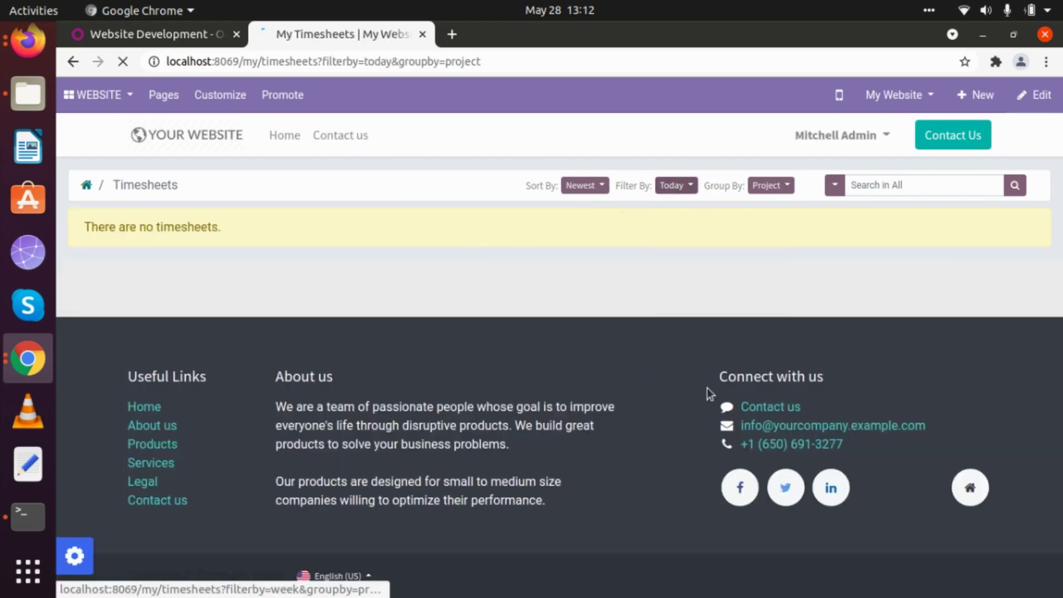
scroll(582, 291, down, 6)
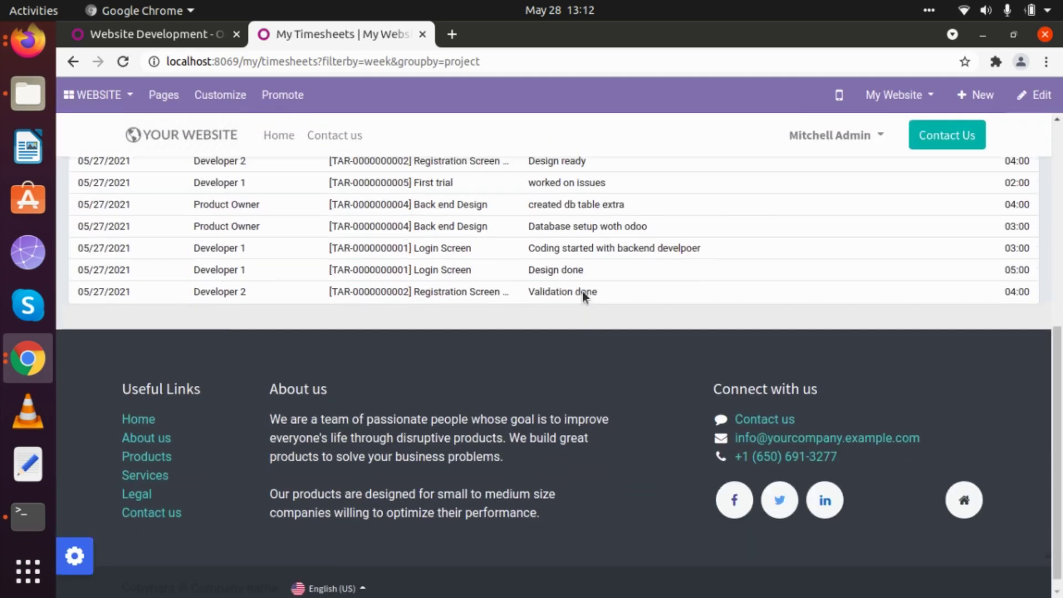
scroll(582, 292, up, 7)
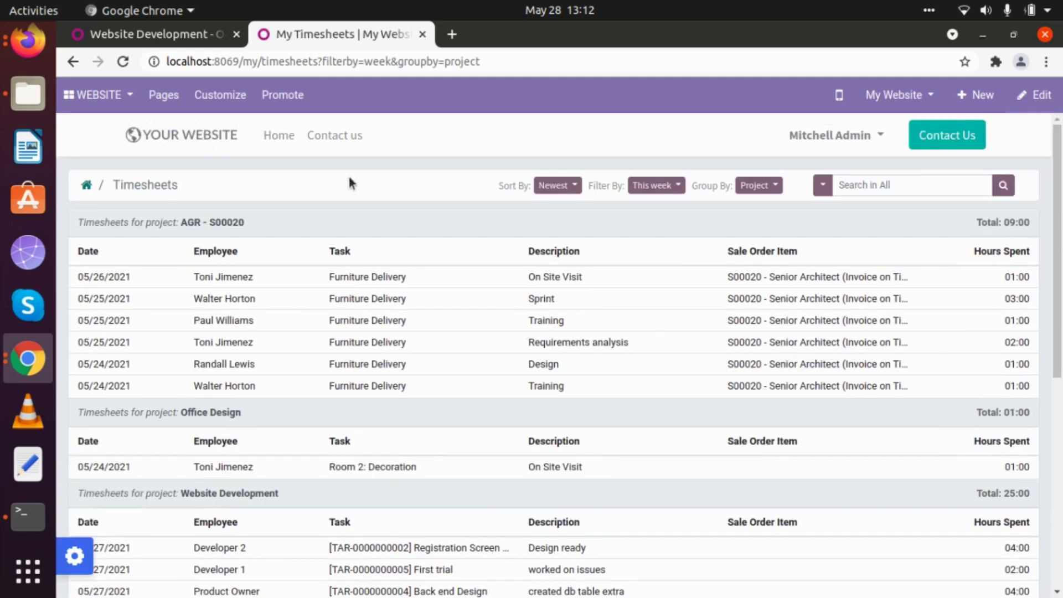
From the portal home, open the Draft Invoice in the AGR - S00020 project's Invoices & Bills.
click(88, 187)
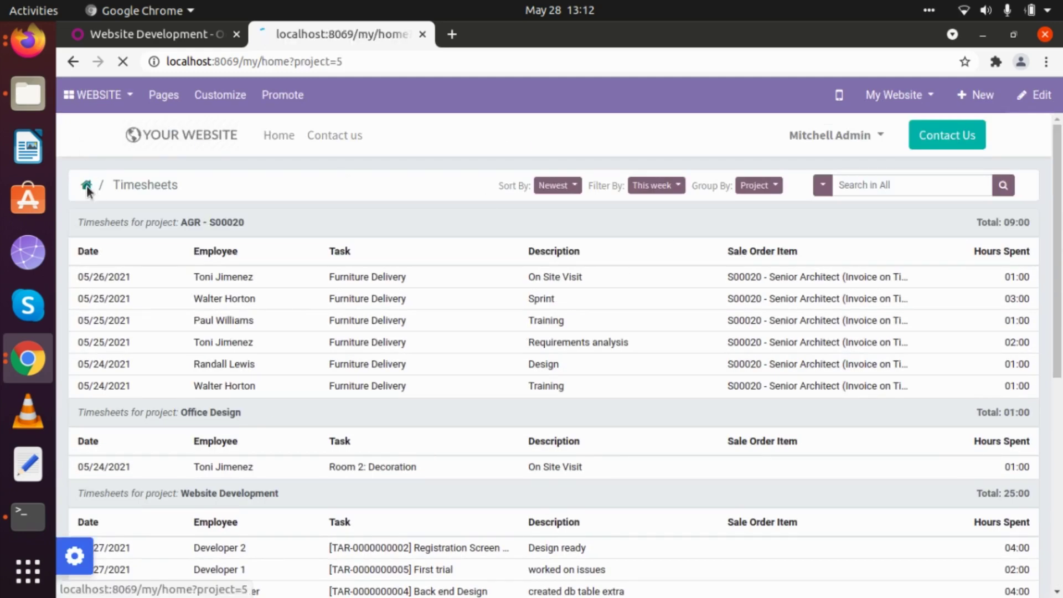
scroll(226, 370, down, 3)
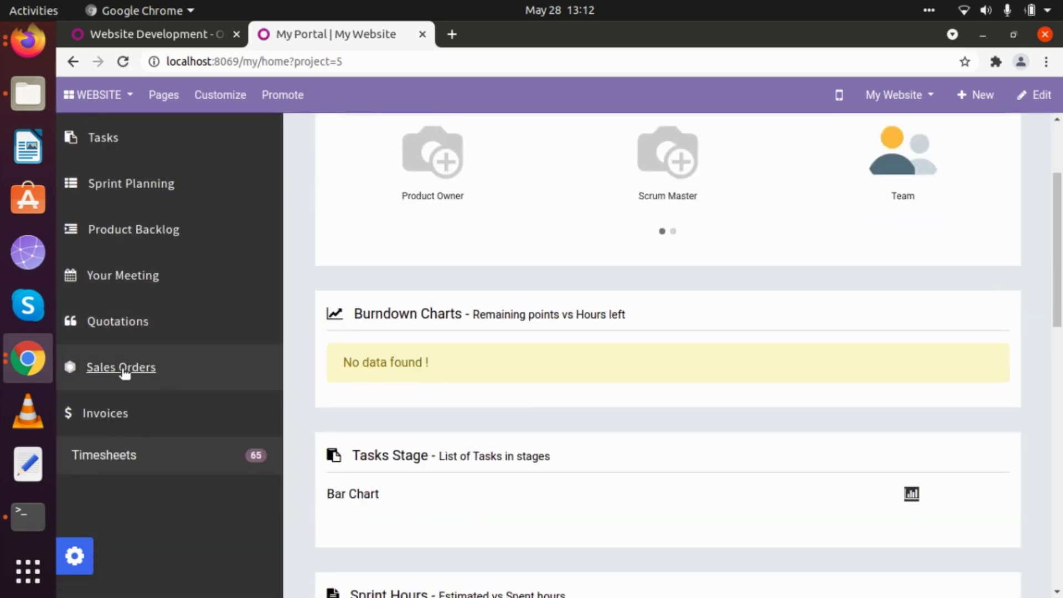
click(95, 413)
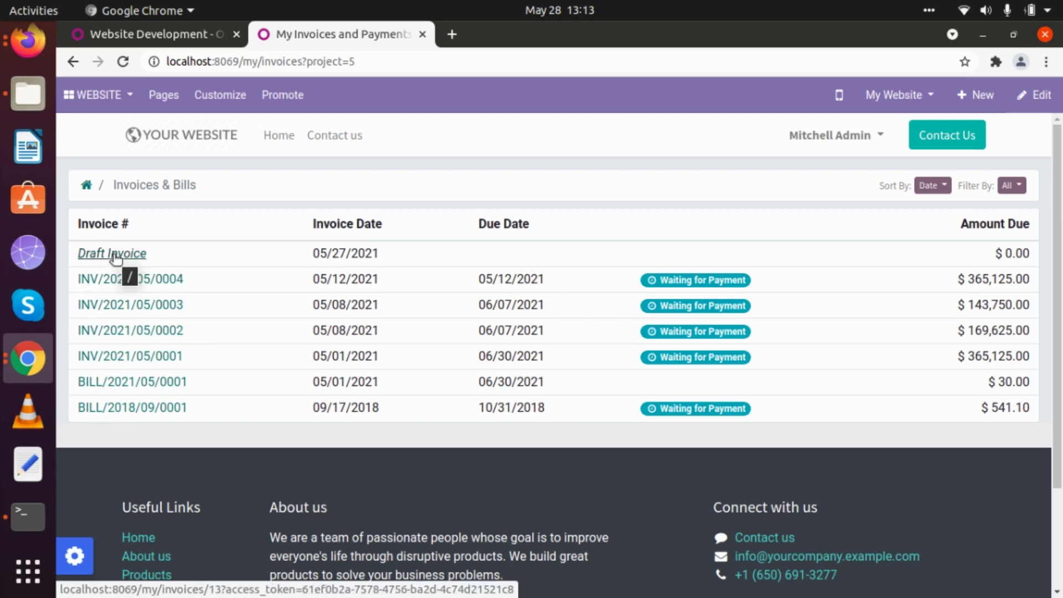
click(113, 253)
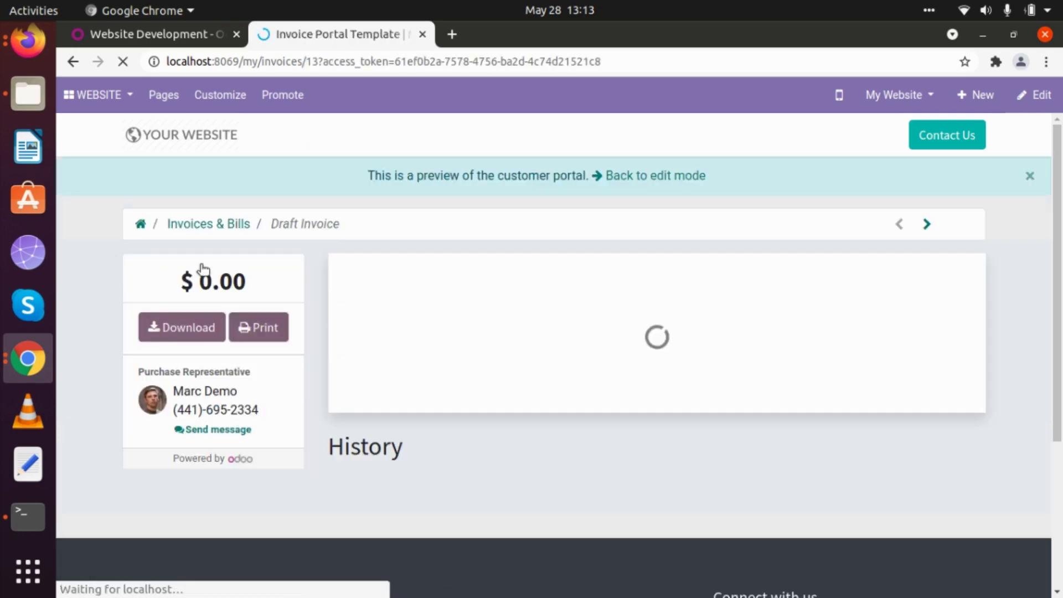
scroll(507, 400, down, 4)
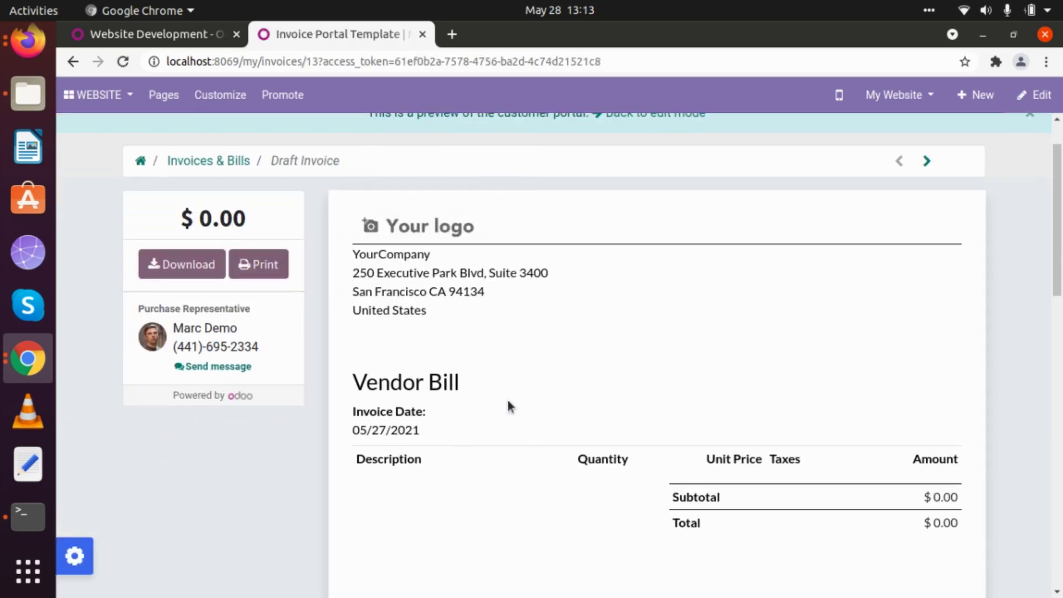
scroll(507, 400, up, 4)
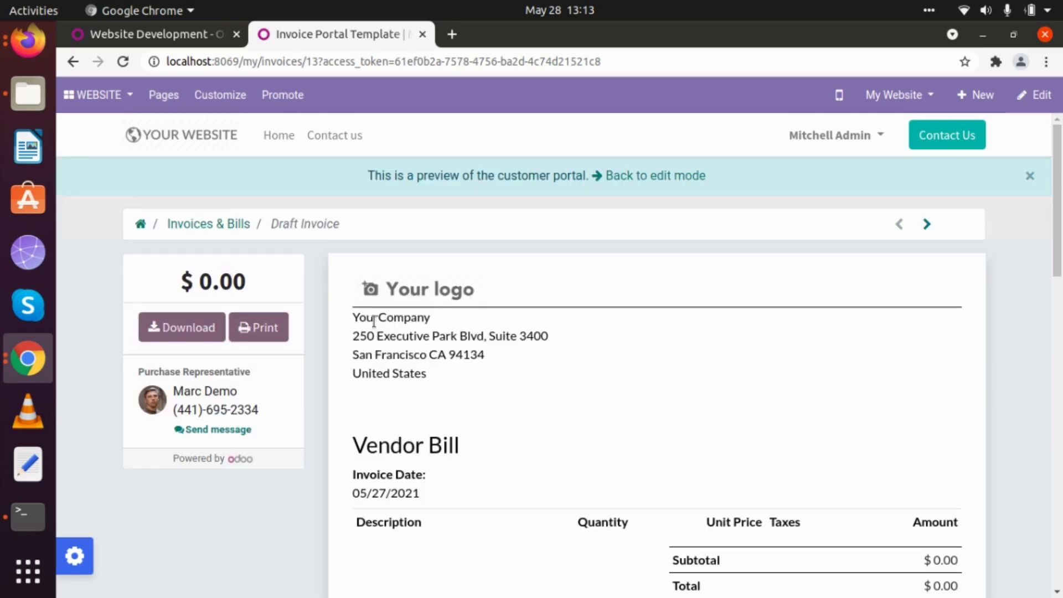
Return to Invoices & Bills and view invoice INV/2021/05/0004, the $365,125.00 invoice 16 days overdue.
click(208, 224)
click(124, 280)
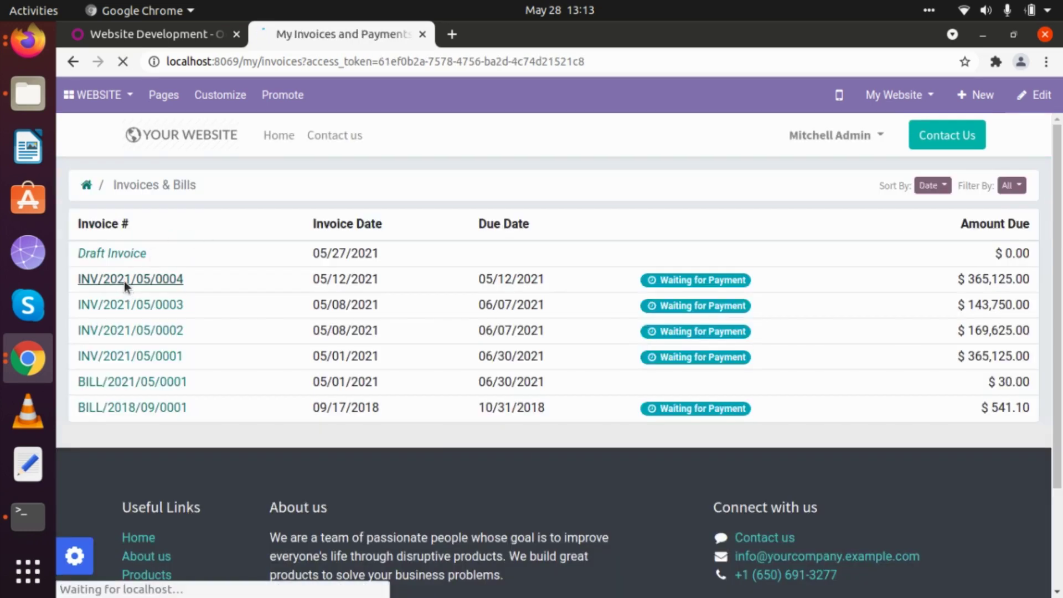
scroll(461, 389, down, 6)
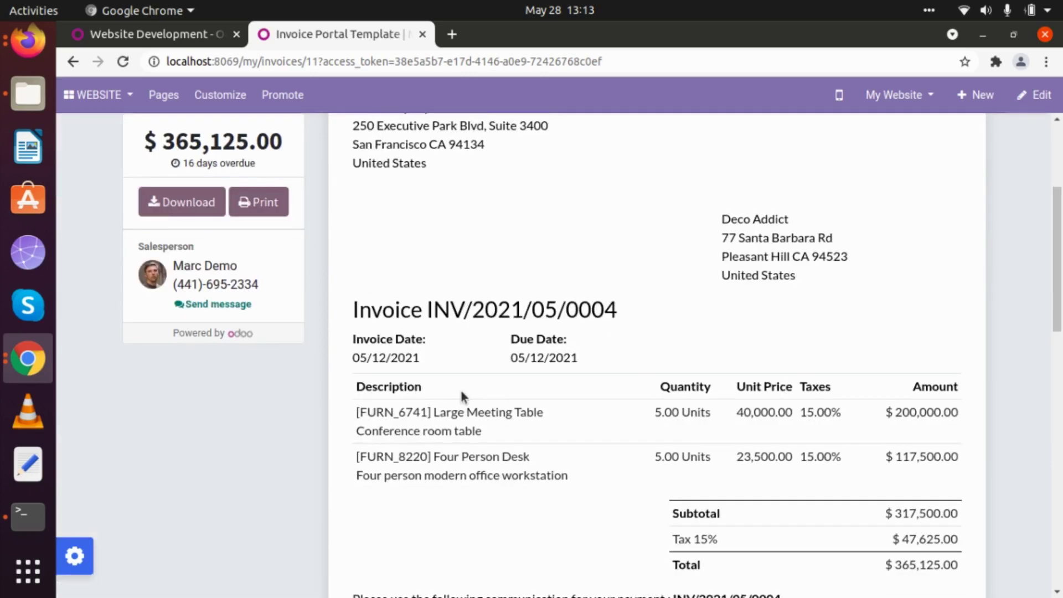
scroll(636, 351, up, 3)
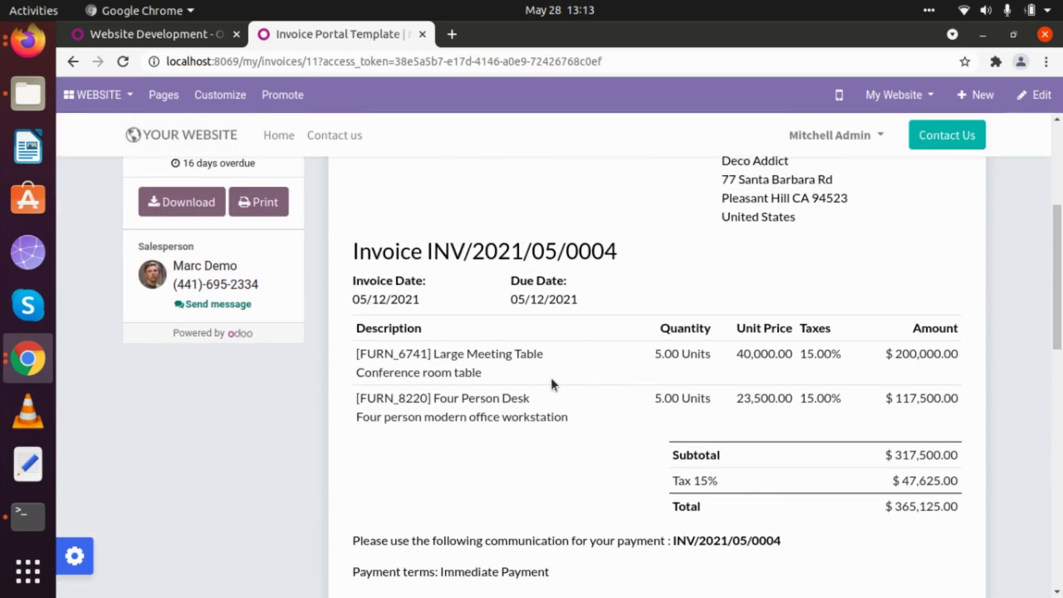
scroll(595, 431, down, 3)
scroll(596, 432, up, 8)
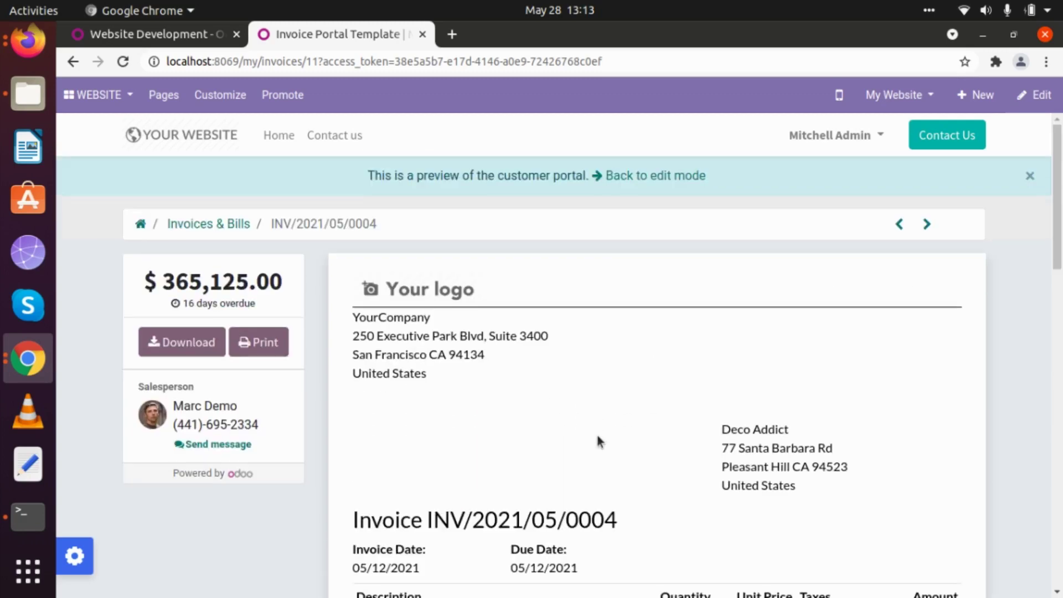
Switch the portal to the Website Development project to view its Project Team and Burndown Charts.
click(142, 225)
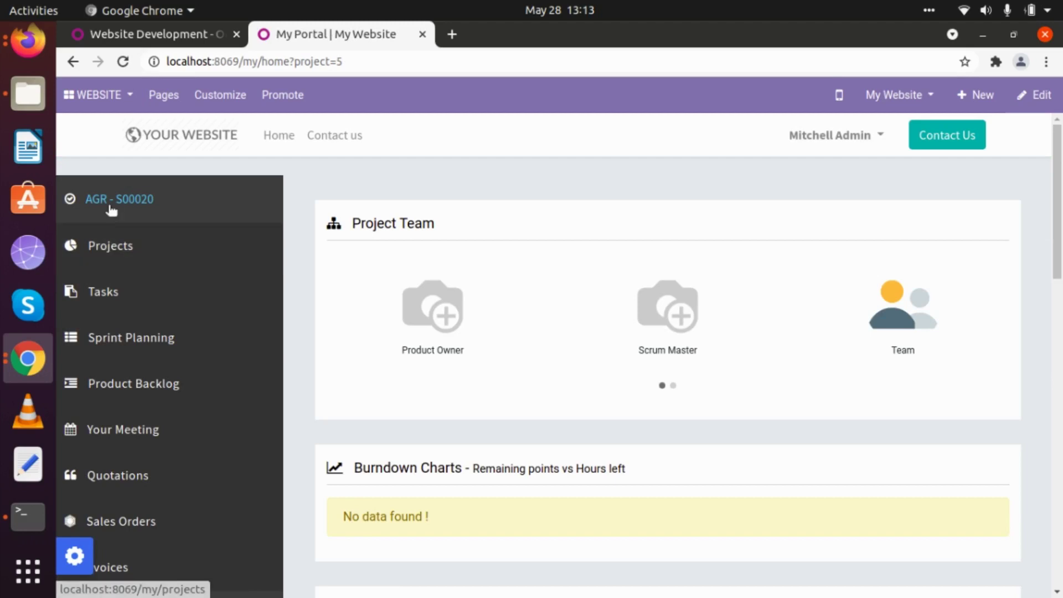
click(114, 200)
click(119, 294)
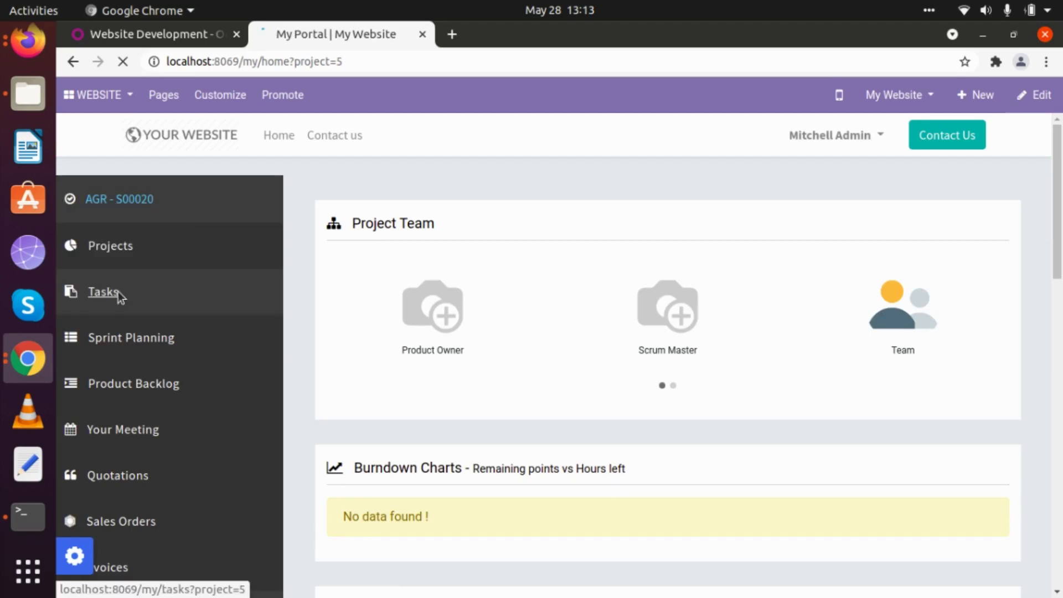
scroll(144, 409, down, 2)
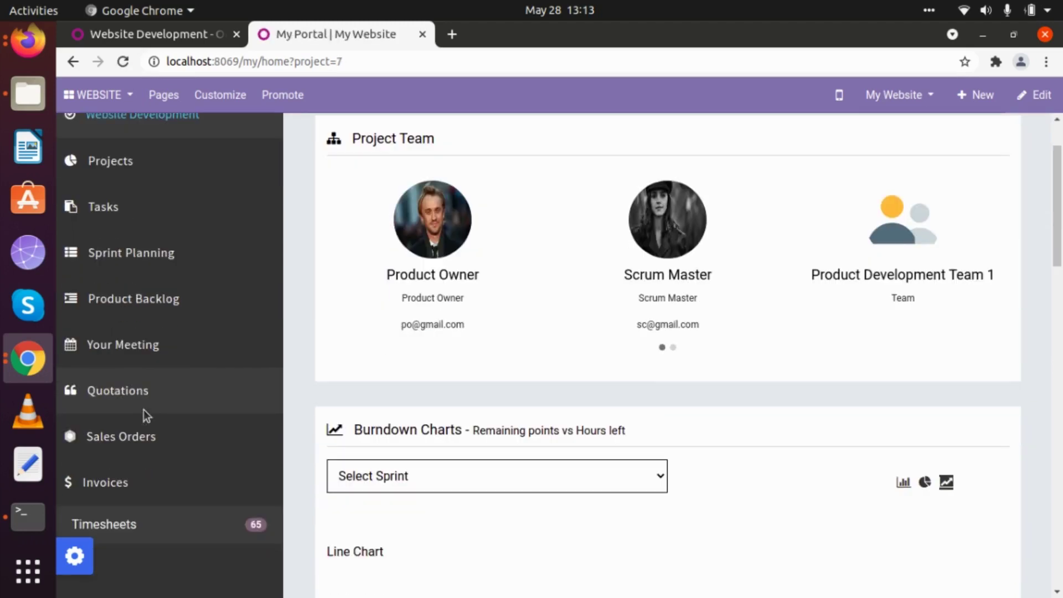
scroll(419, 346, up, 2)
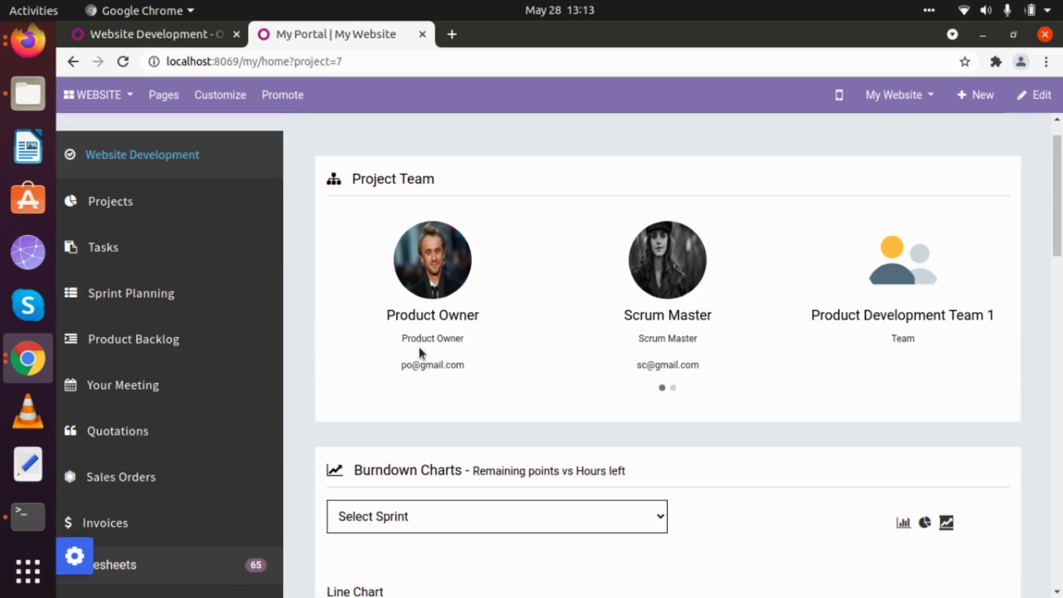